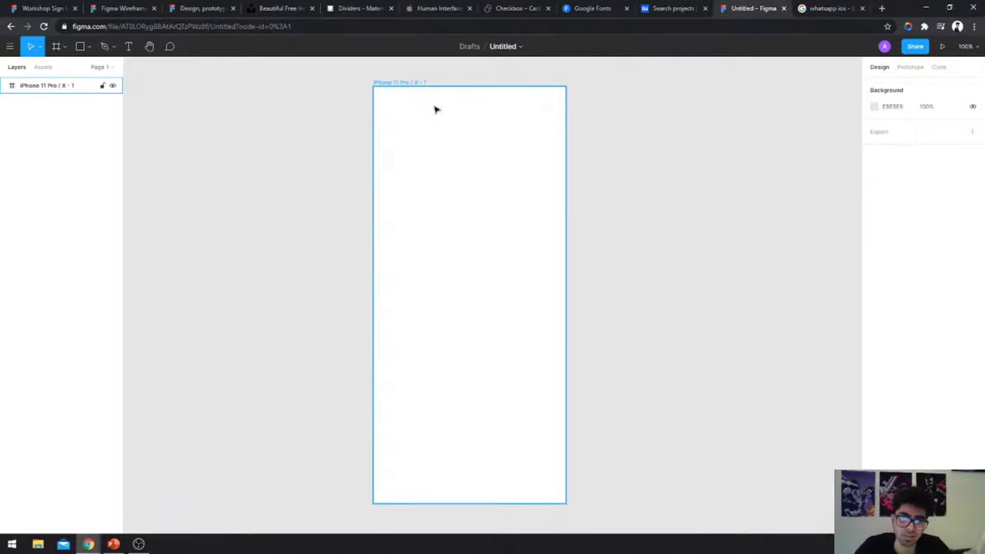
left_click(319, 115)
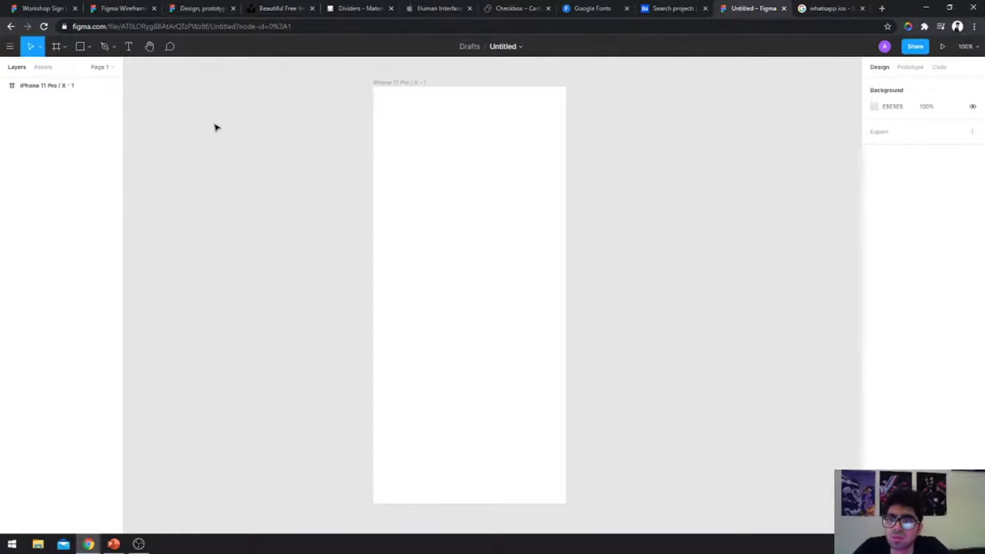
left_click(10, 86)
left_click(293, 195)
scroll(378, 217, "right", 1)
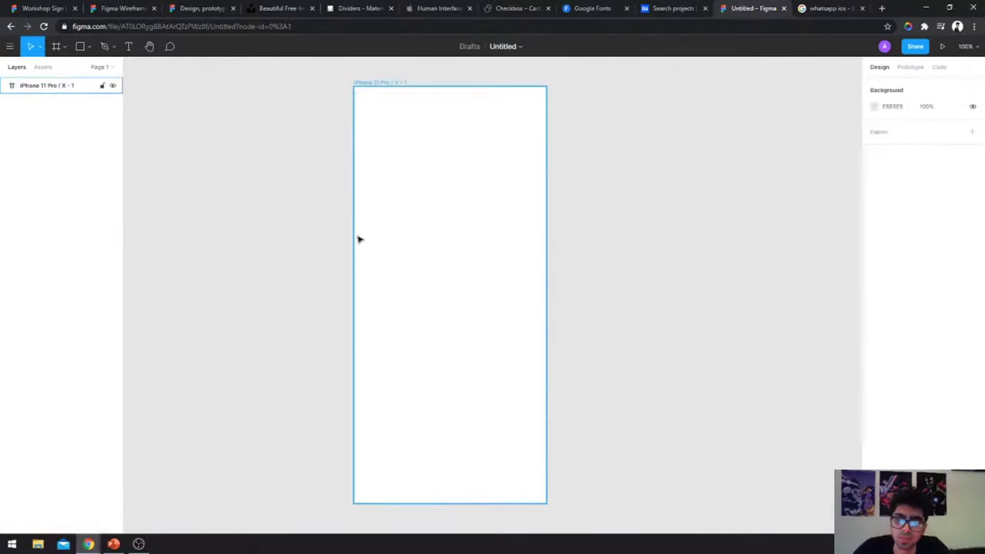
- Add a text box of about 301 × 114 in the iPhone frame reading "Find and book events around you"
key("t")
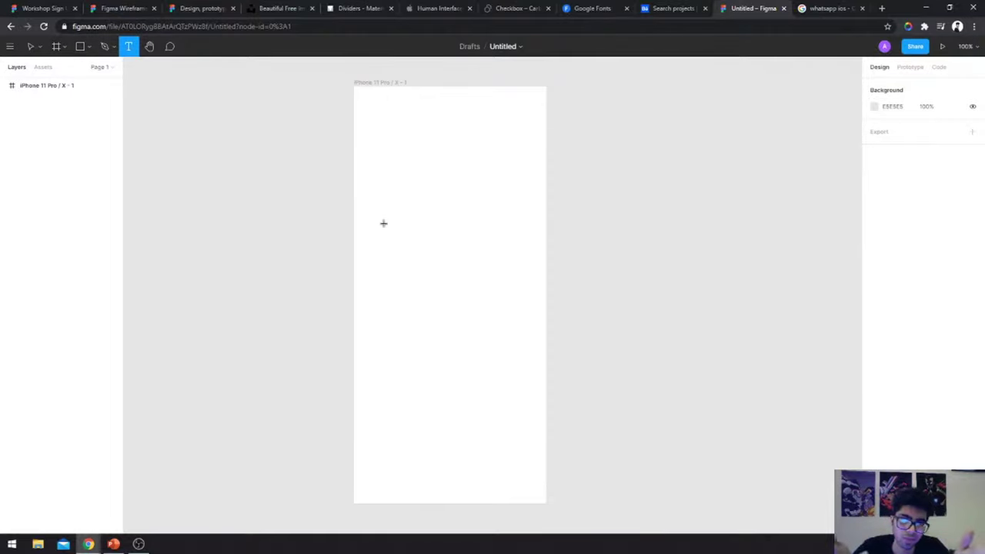
left_click_drag(365, 208, 520, 267)
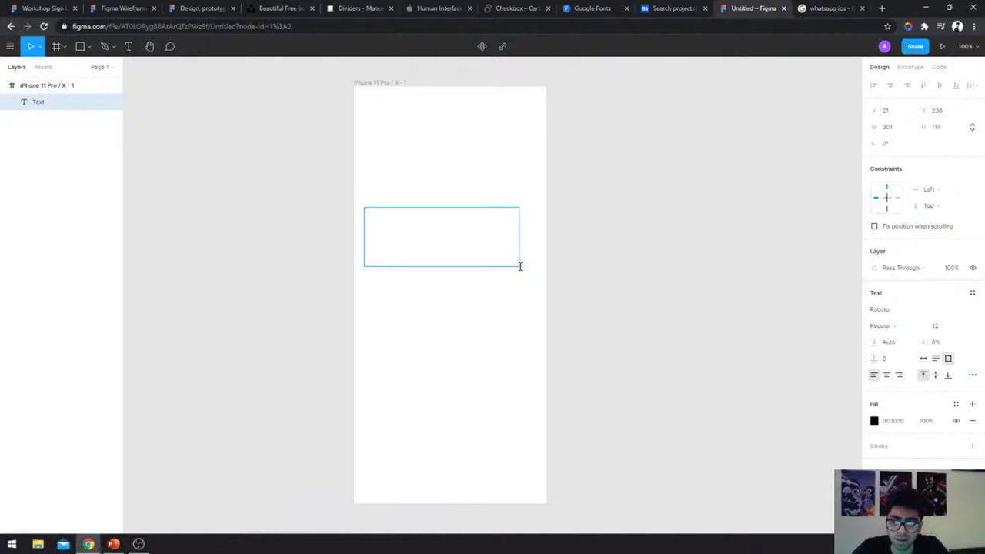
type("Find and book")
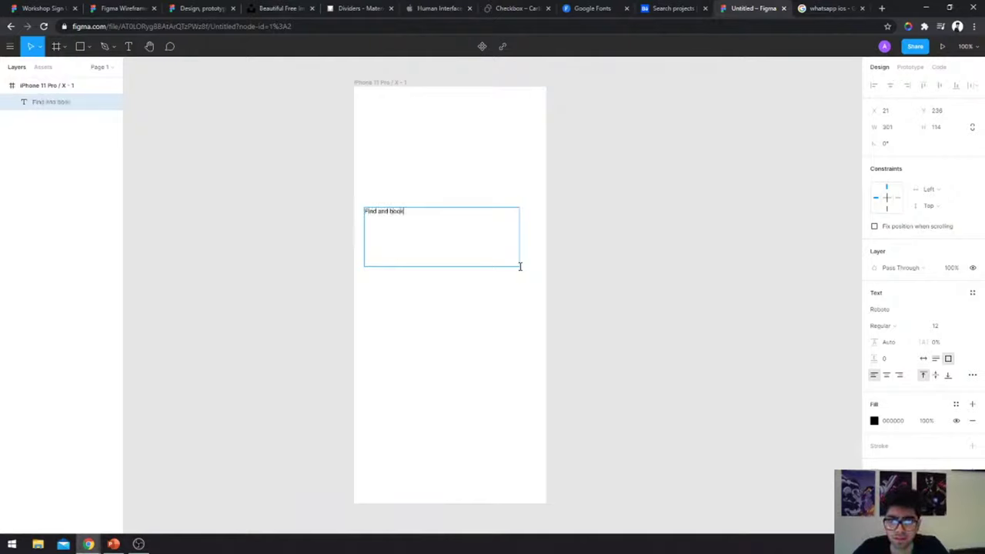
type(" events arou")
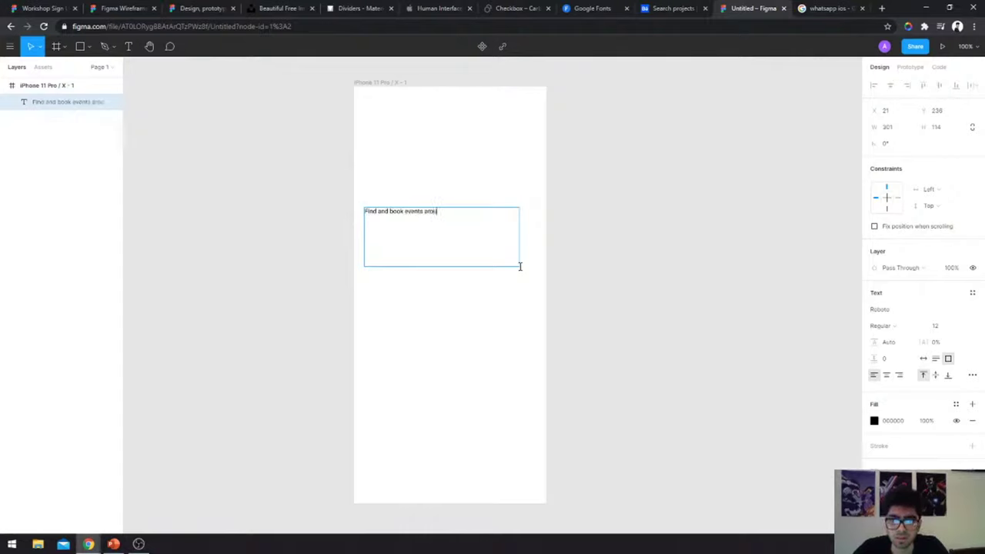
type("nd you")
key("Escape")
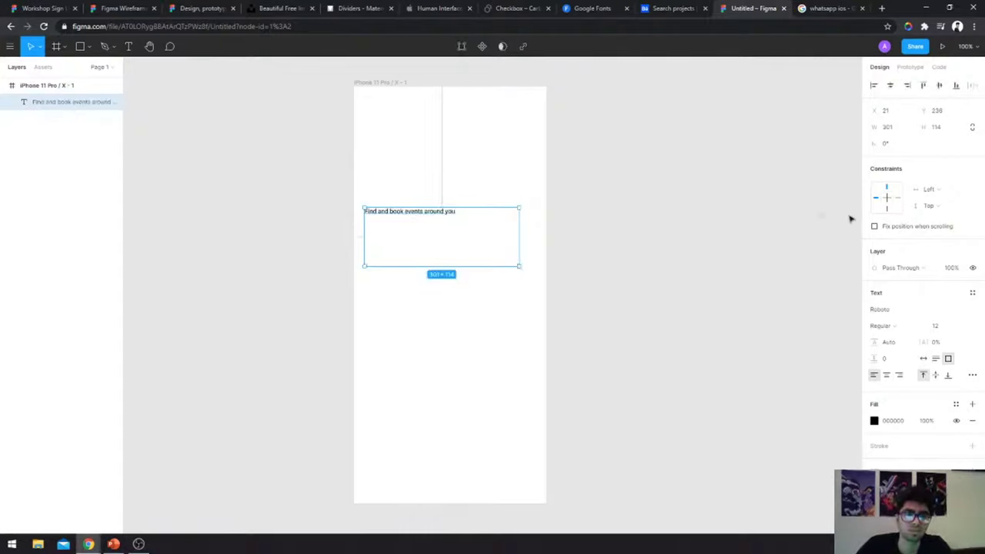
- Set the text's font size to 36 and move it straight down to a Y position of about 287
left_click(956, 326)
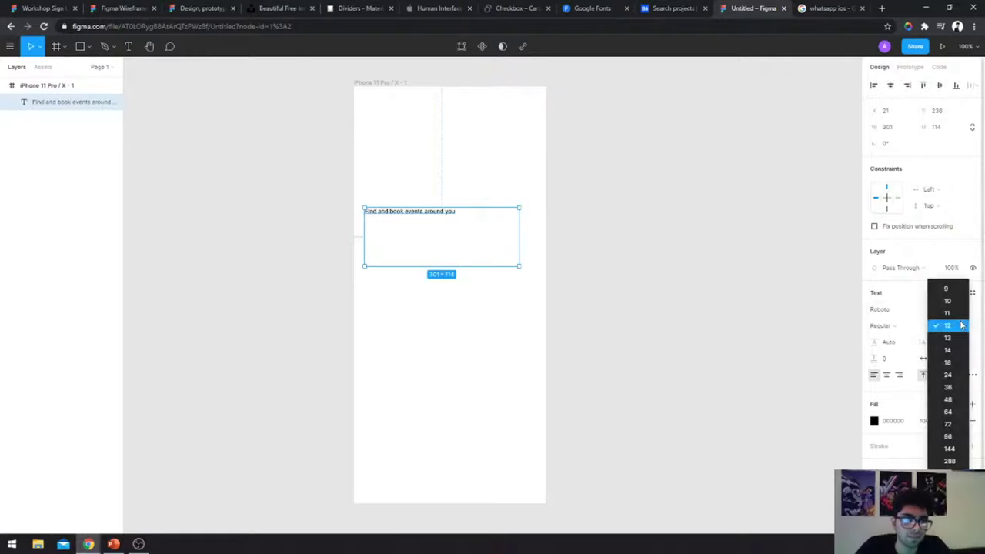
left_click(950, 387)
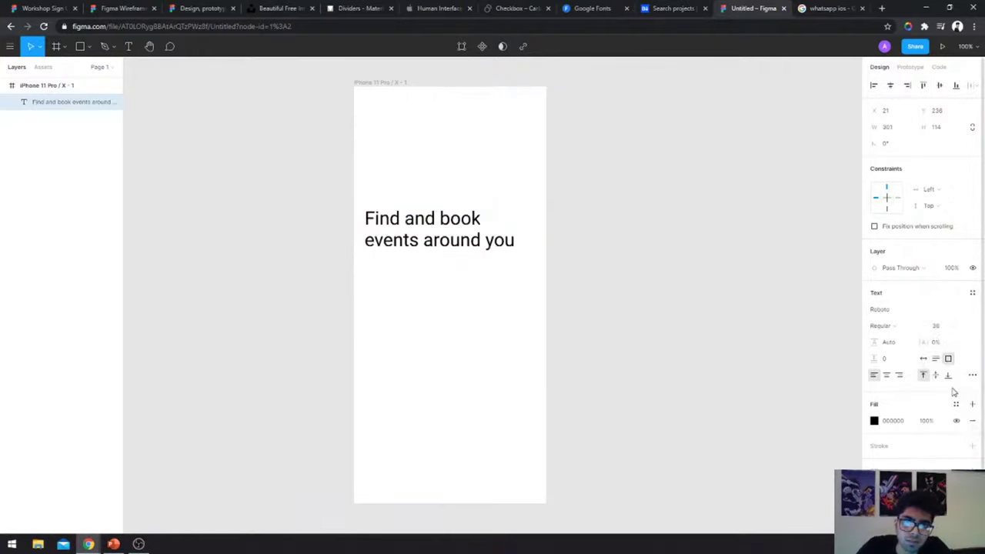
left_click_drag(455, 218, 455, 244)
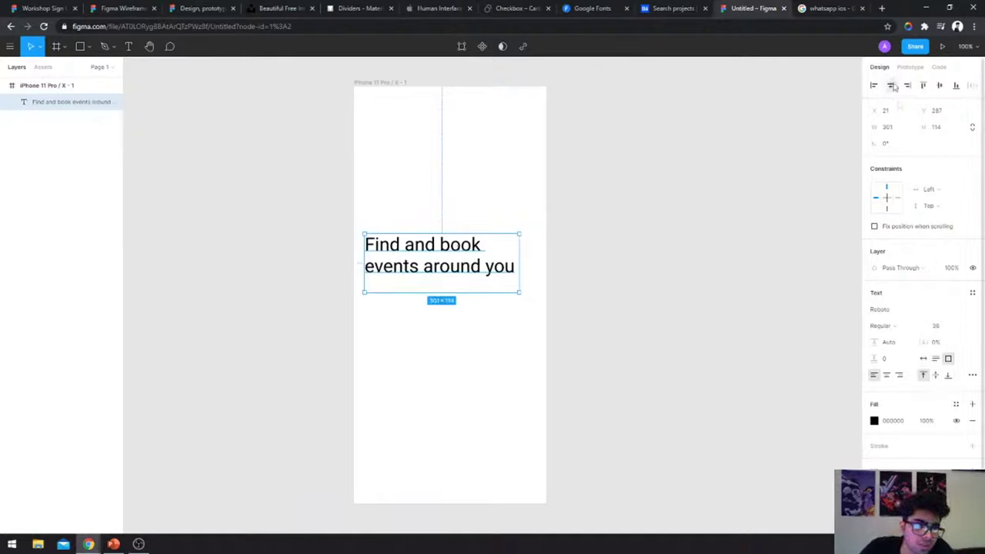
left_click(744, 198)
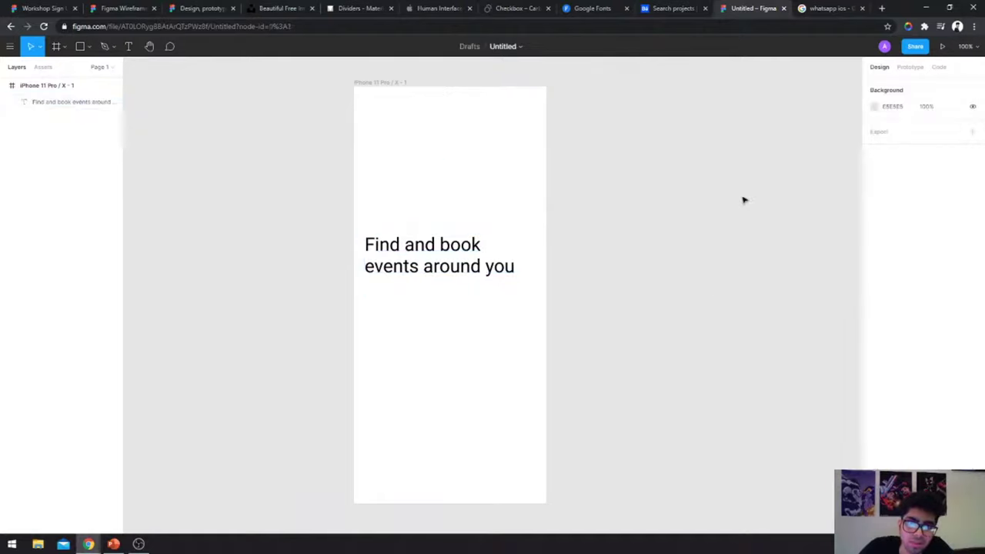
- Try each alignment of the text within the frame, finishing with it right-aligned and vertically centered
left_click(467, 255)
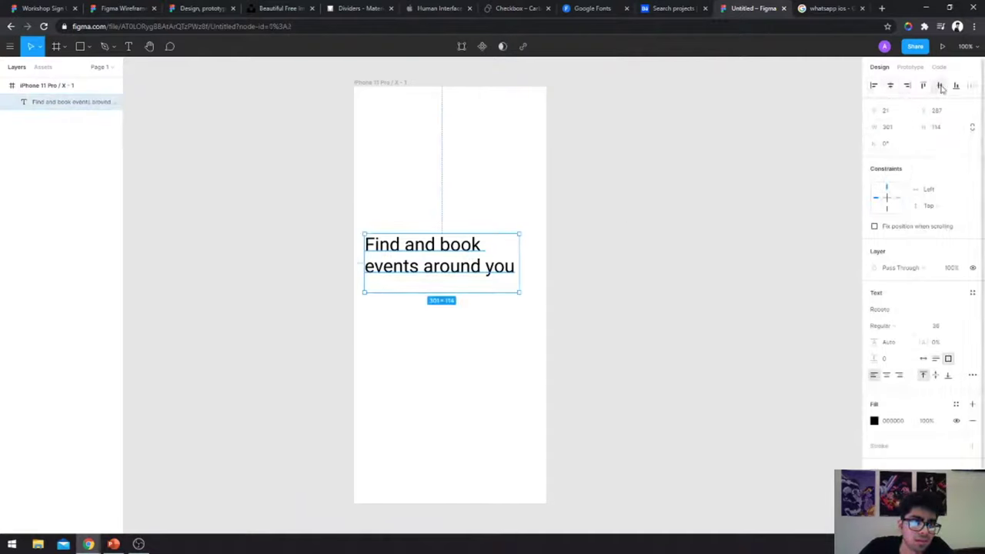
left_click(875, 87)
left_click(890, 87)
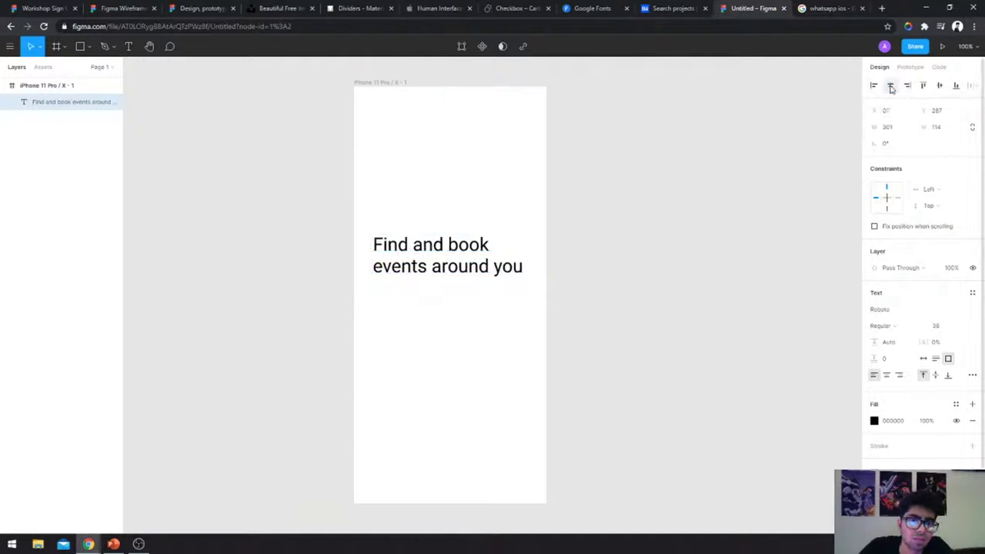
left_click(907, 86)
left_click(925, 87)
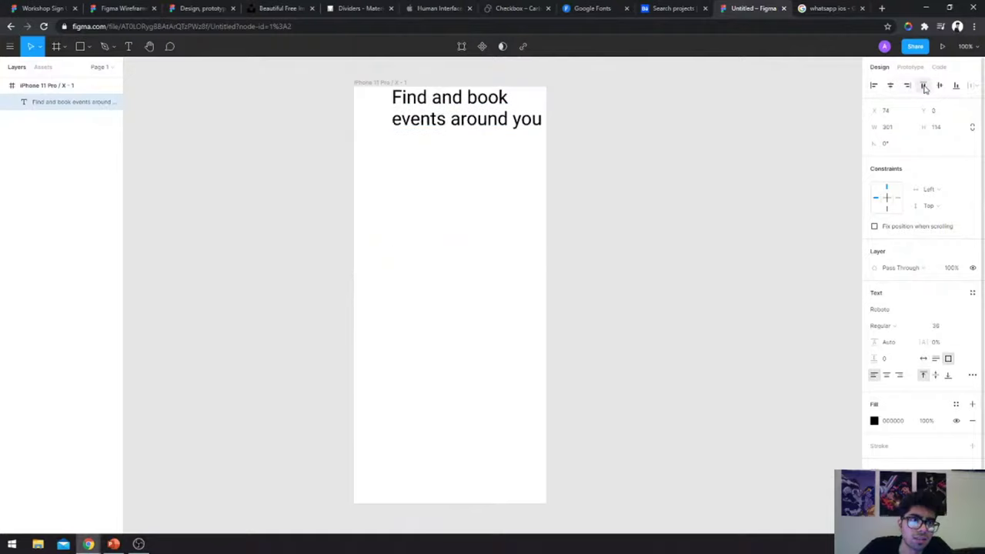
left_click(939, 86)
left_click(956, 85)
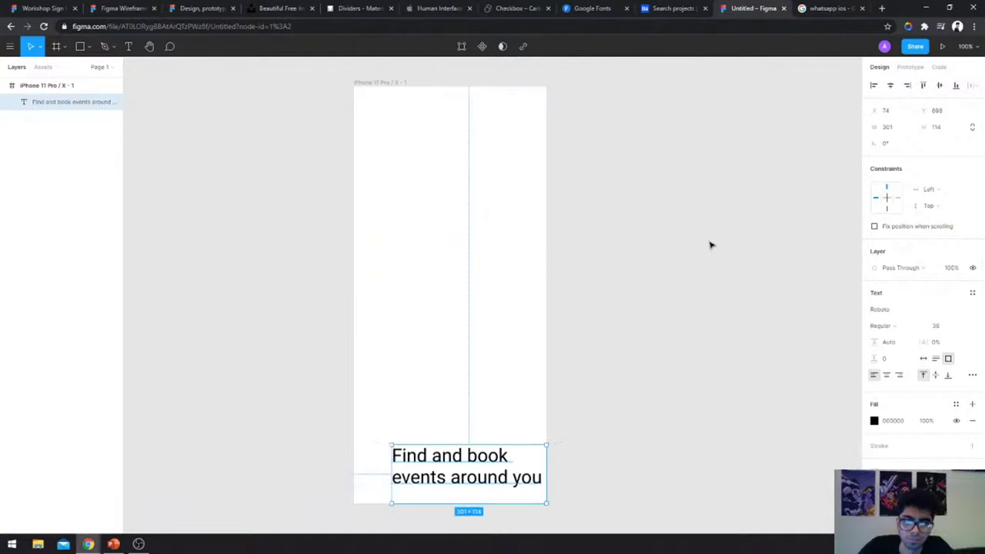
key("alt+v")
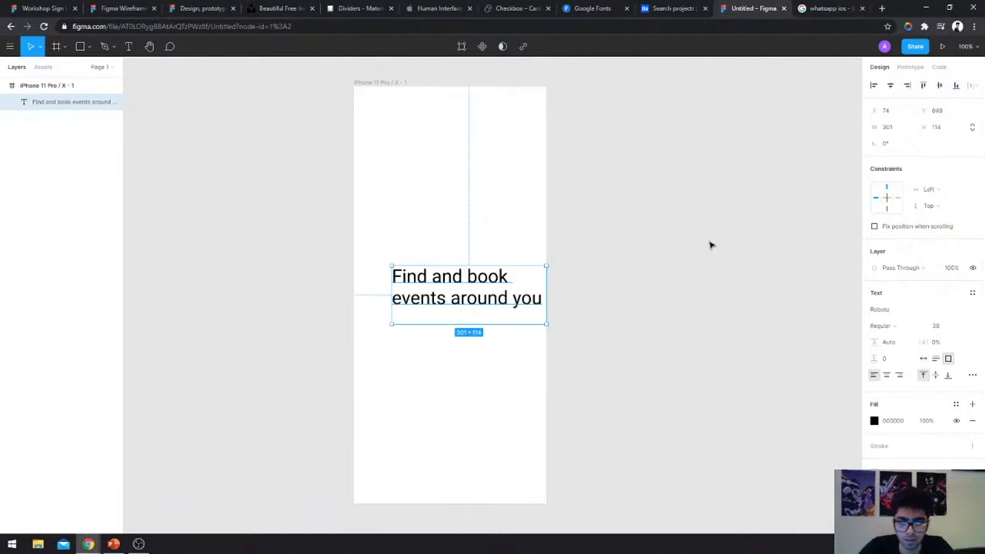
- Duplicate the text block once below the original and once above it at a Y position of about 248
left_click(407, 345)
left_click_drag(429, 281, 428, 363)
left_click(429, 281, "shift")
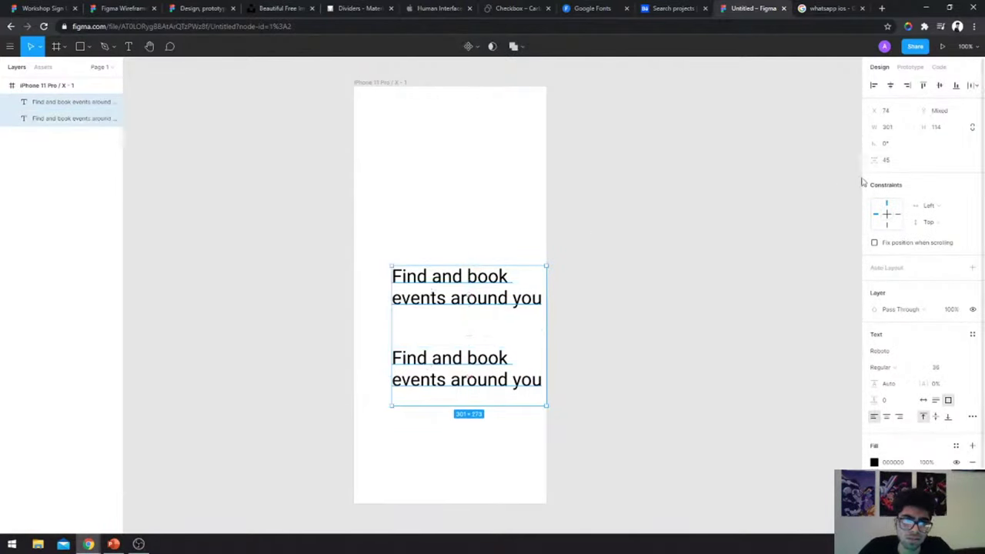
left_click(973, 85)
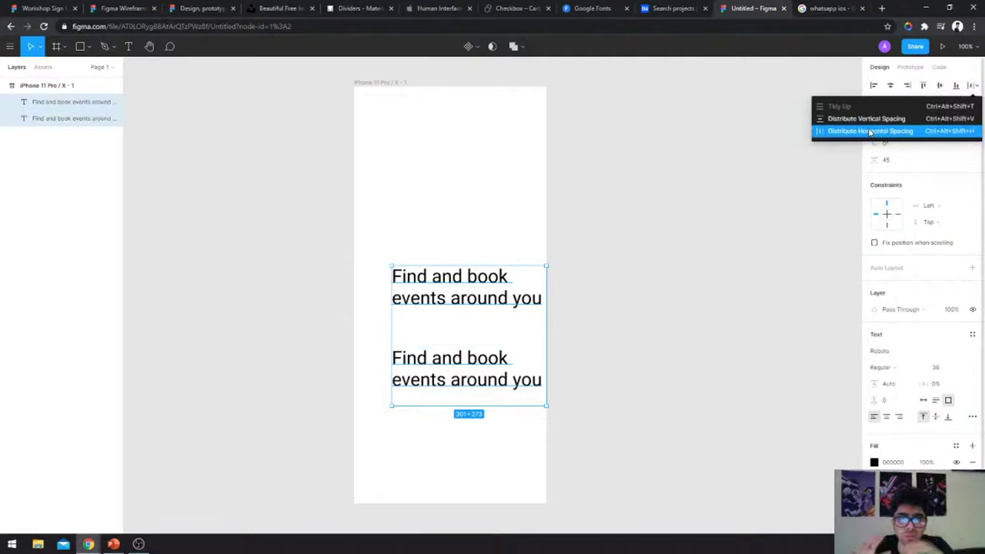
left_click(485, 213)
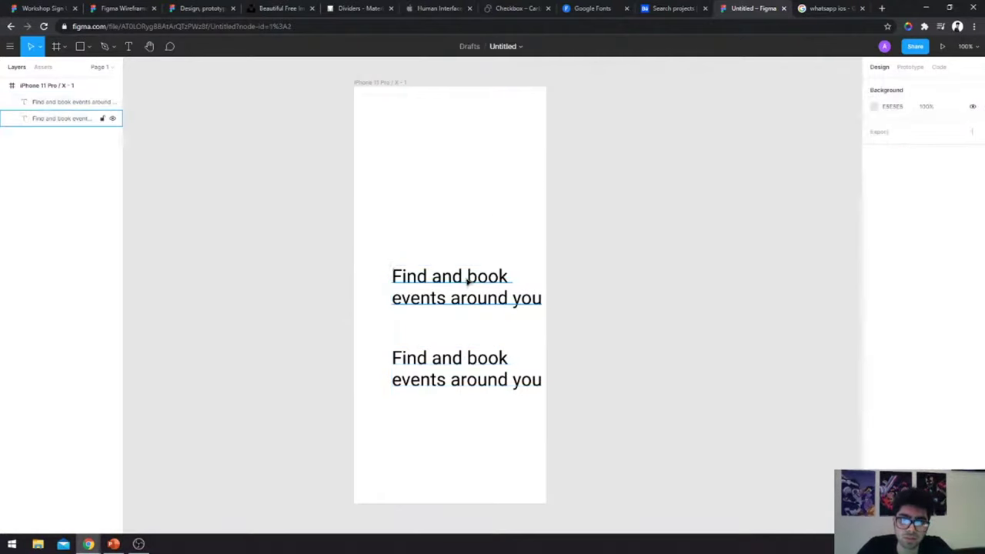
left_click_drag(467, 279, 468, 226)
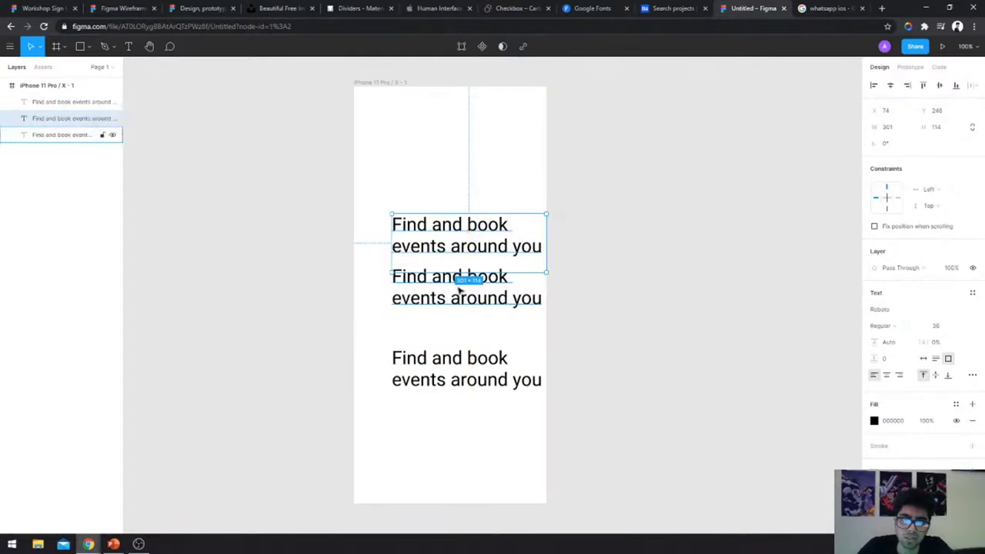
- Distribute the vertical spacing evenly between all three text blocks
left_click(462, 282, "shift")
left_click(449, 377, "shift")
left_click(972, 86)
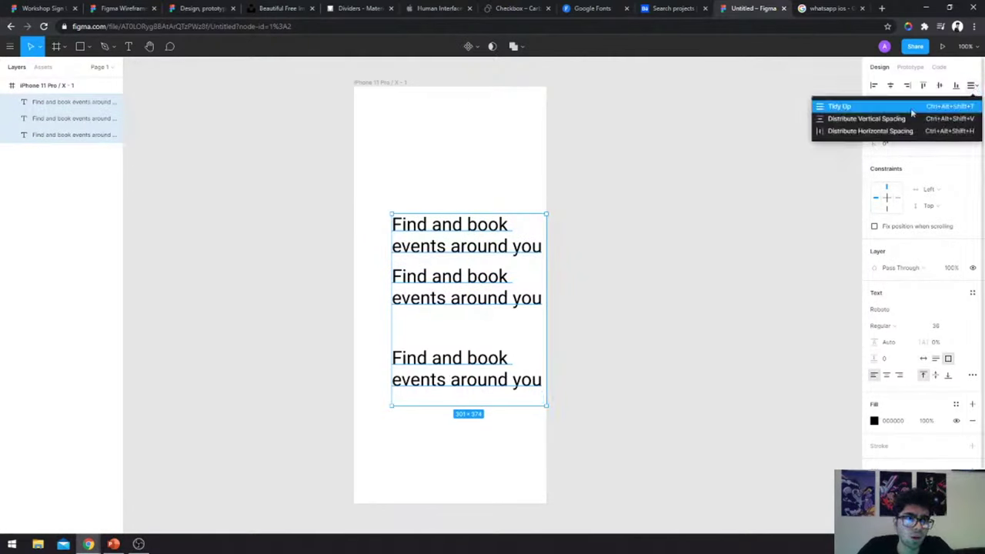
left_click(845, 121)
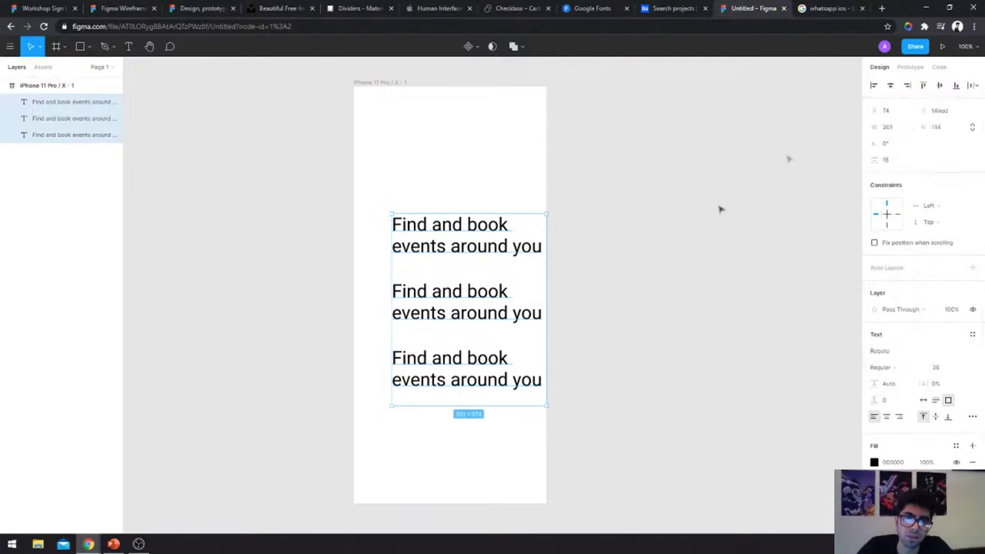
- Undo the vertical distribution of the three text blocks
left_click(651, 286)
key("ctrl+z")
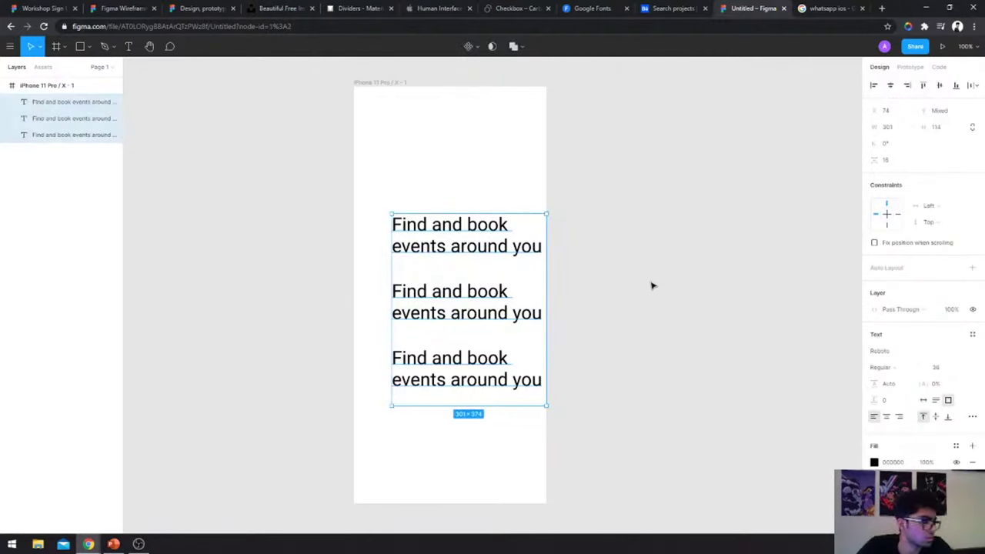
key("ctrl+z")
key("ctrl+z")
key("ctrl+z")
key("ctrl+z")
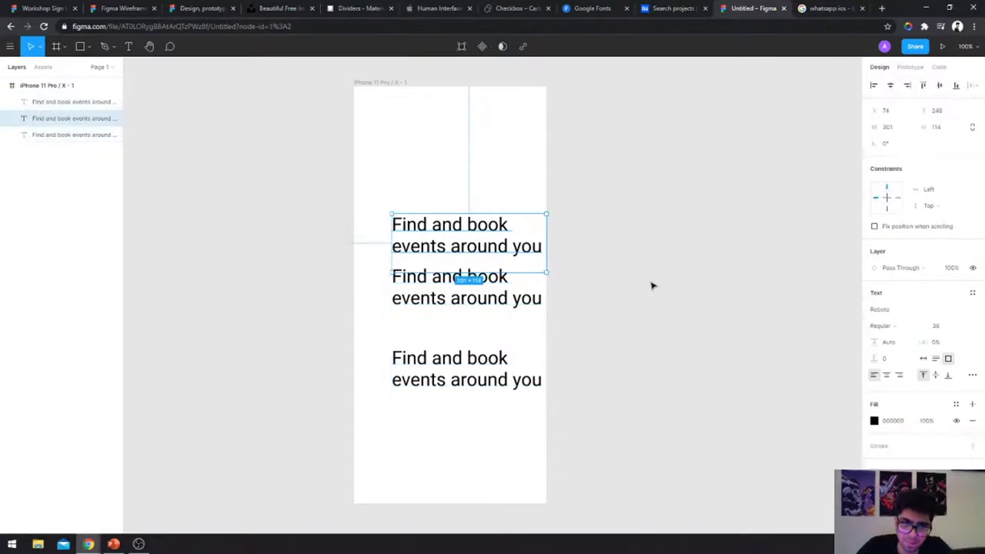
- Delete the middle and lowest text blocks, keeping only the uppermost one
left_click(488, 288)
left_click(462, 358, "shift")
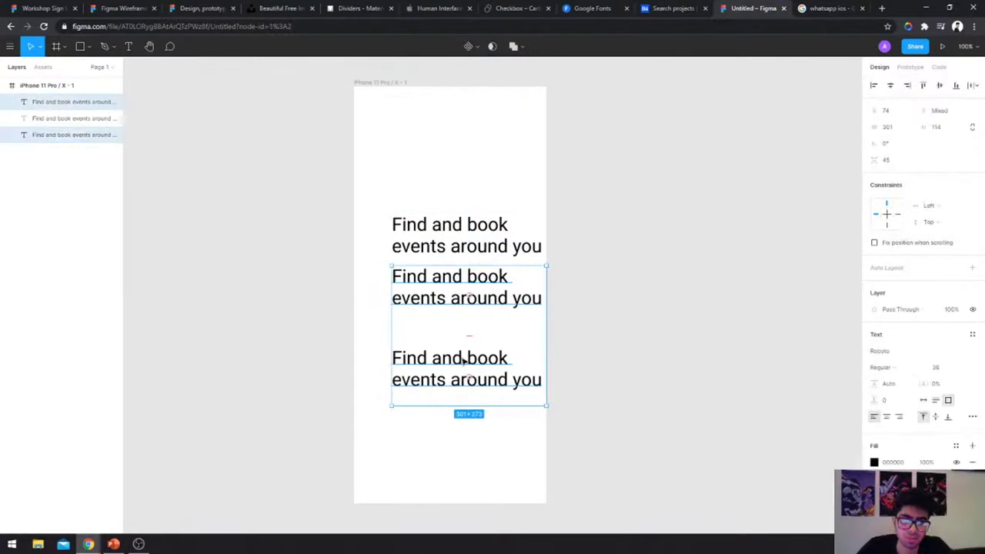
key("Delete")
- Try rotating the remaining text block by 90° and undo the rotation
left_click(458, 258)
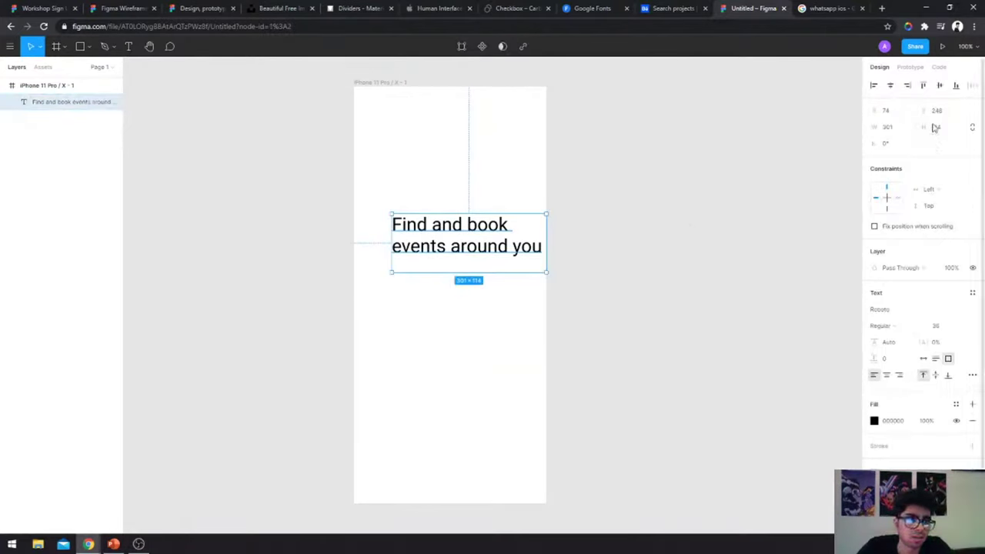
left_click(888, 145)
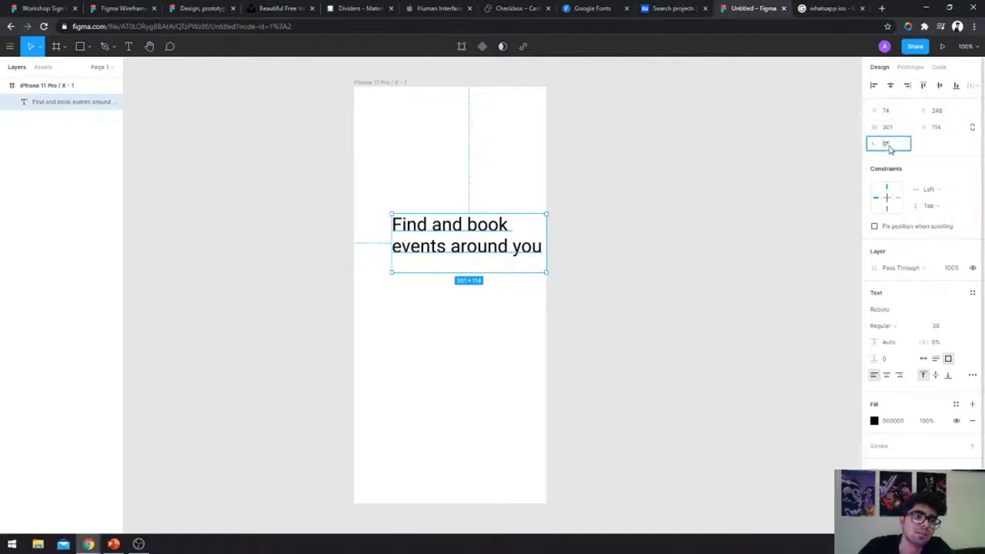
type("90")
key("Return")
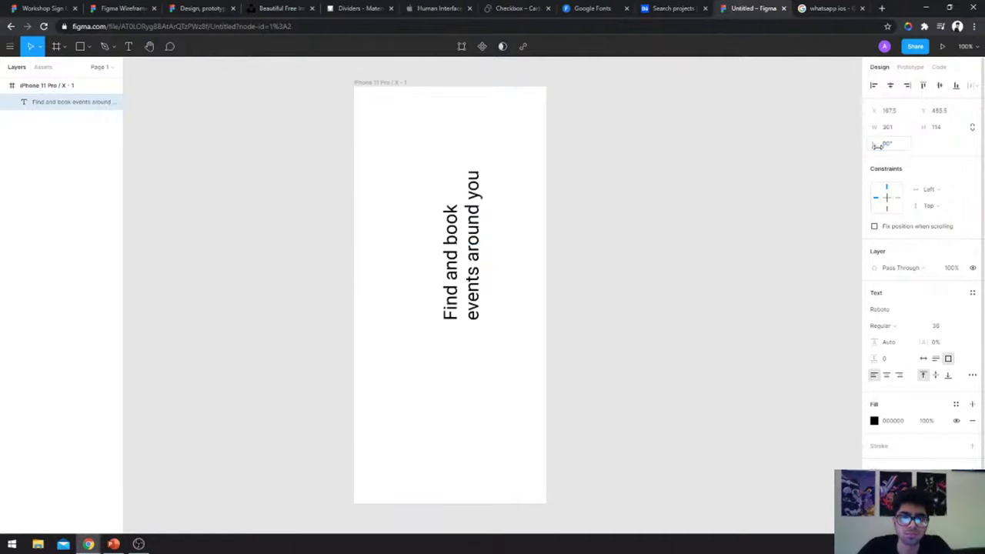
key("ctrl+z")
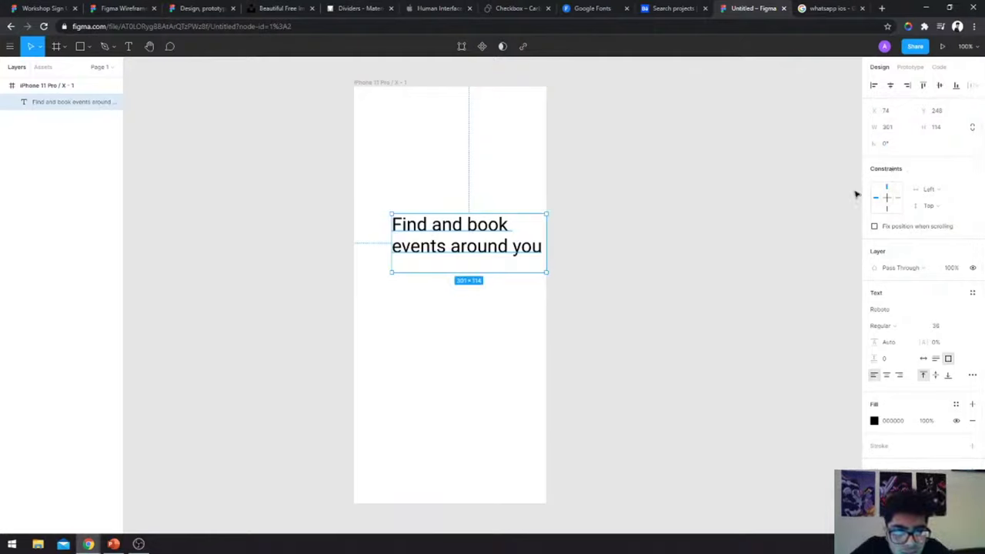
- Keep the text's horizontal constraint at Left and widen the iPhone frame rightward to about 625 px
left_click(930, 189)
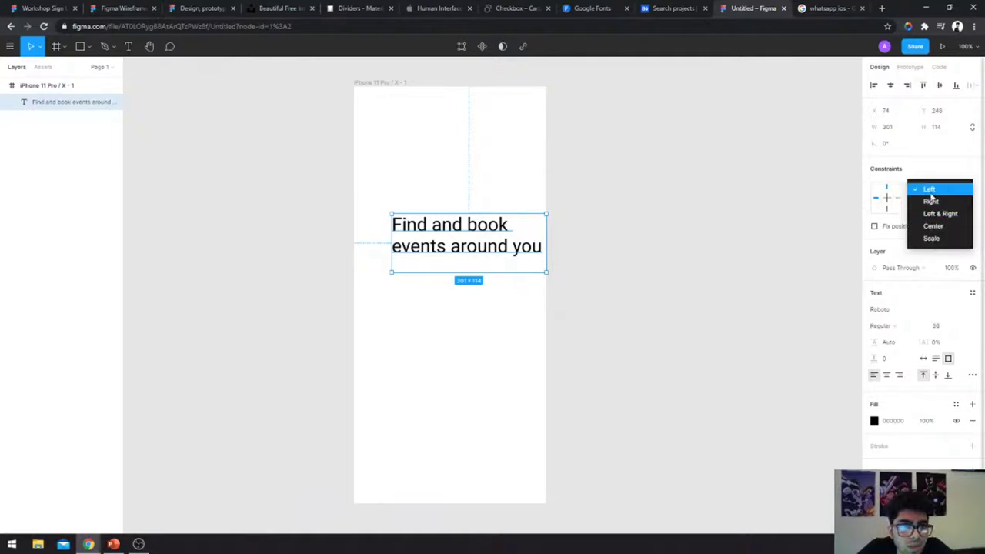
left_click(930, 192)
left_click(401, 83)
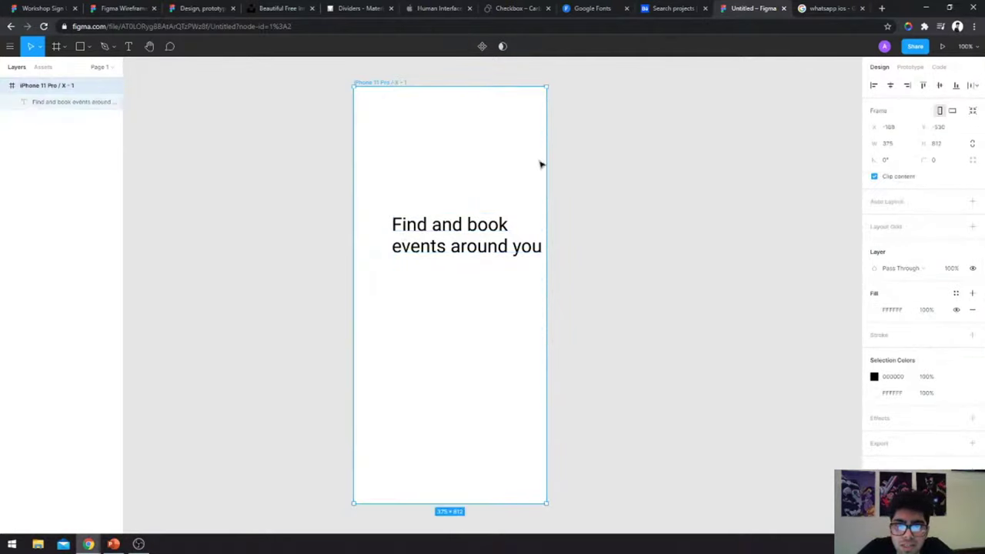
left_click_drag(545, 163, 675, 163)
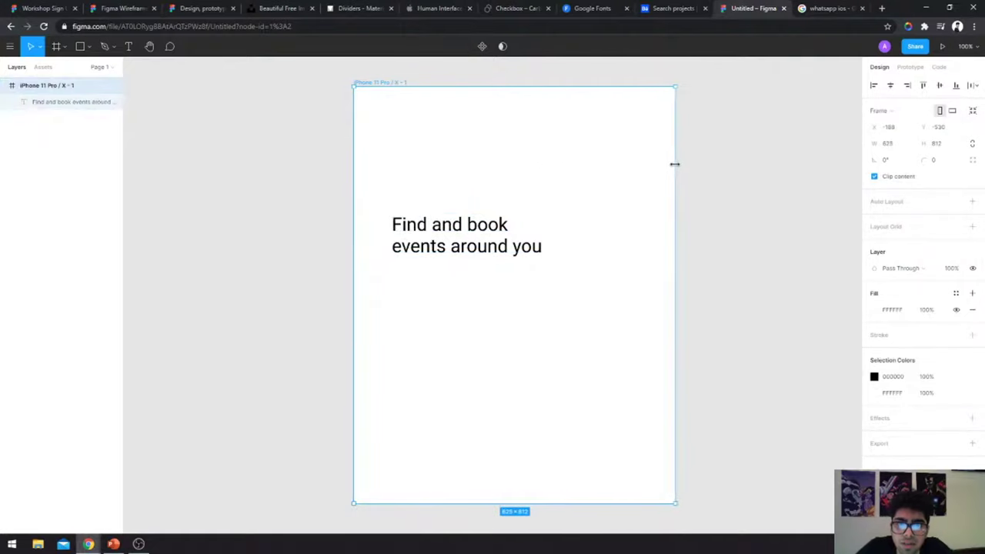
left_click(457, 244)
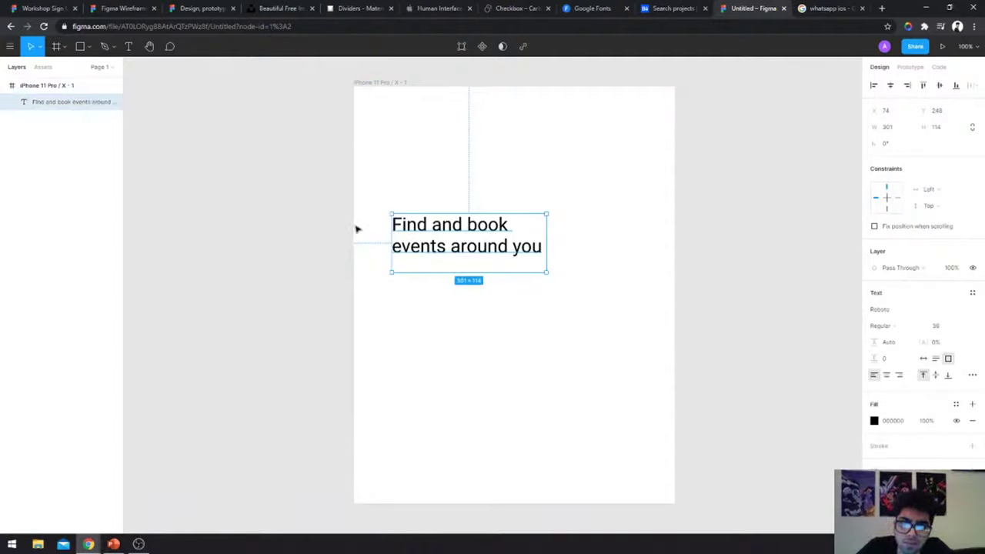
left_click(384, 82)
left_click_drag(351, 152, 362, 237)
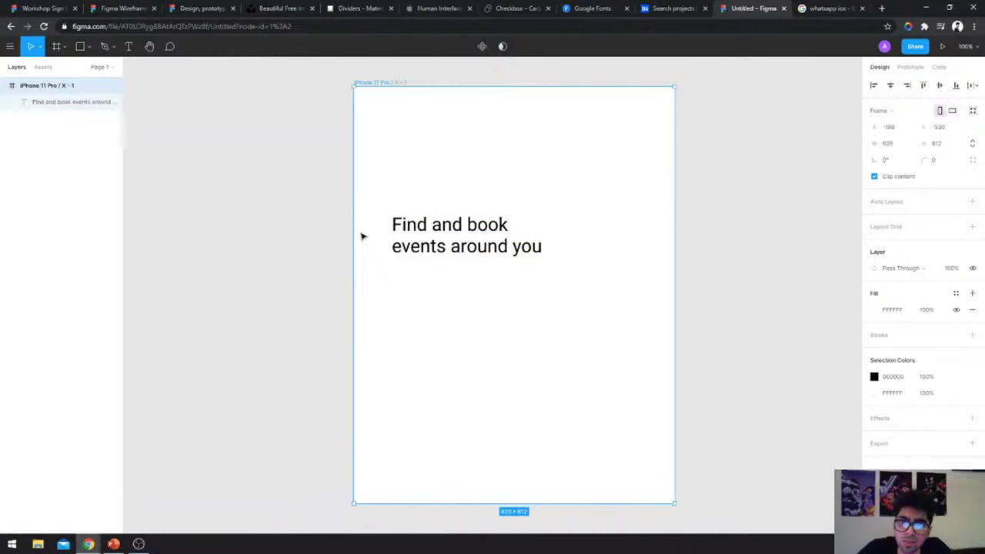
left_click(557, 240)
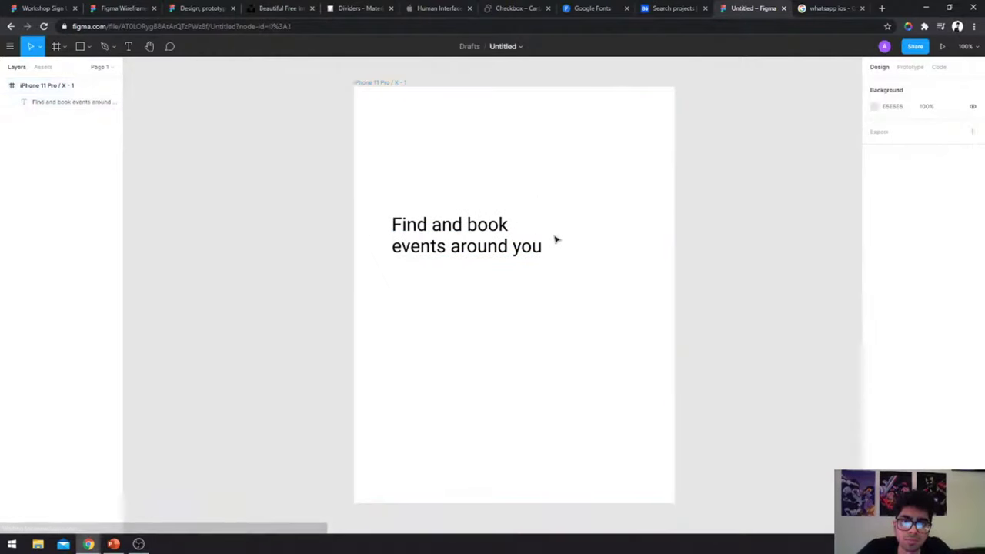
- Undo the frame widening and move the text block to about X 36, Y 250 inside the frame
left_click(556, 240)
key("ctrl+z")
left_click(508, 242)
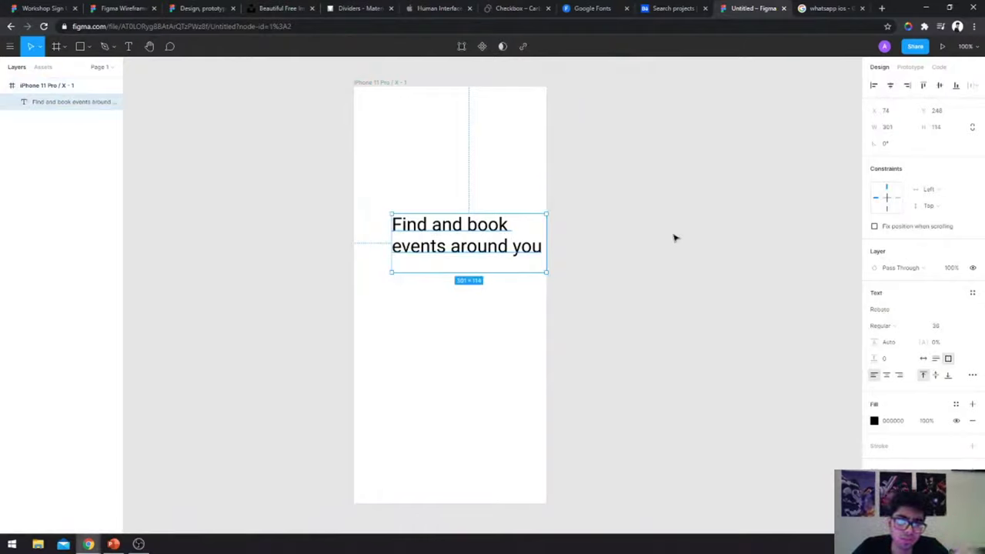
left_click_drag(479, 239, 471, 245)
left_click(385, 83)
- Set the text block's horizontal constraint to Center
left_click(445, 224)
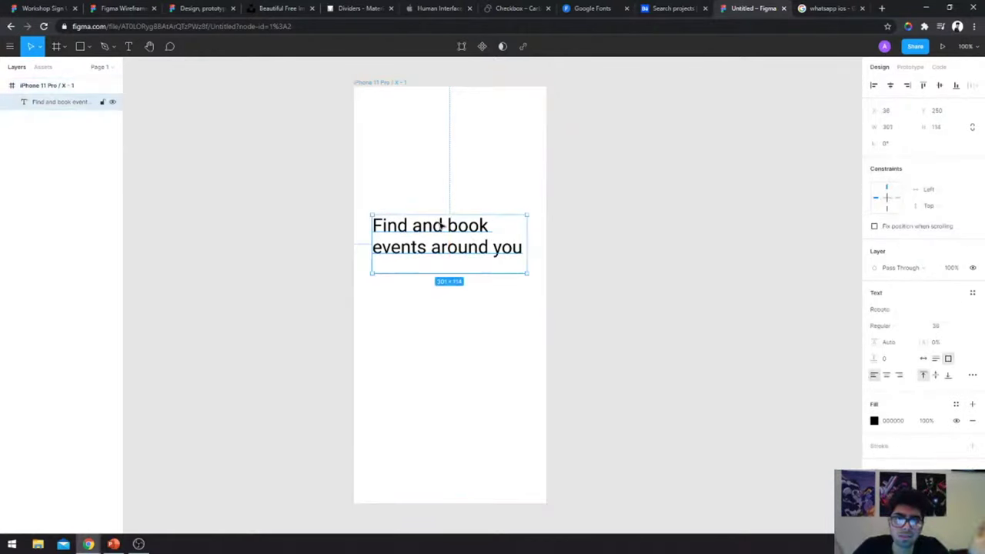
left_click(929, 191)
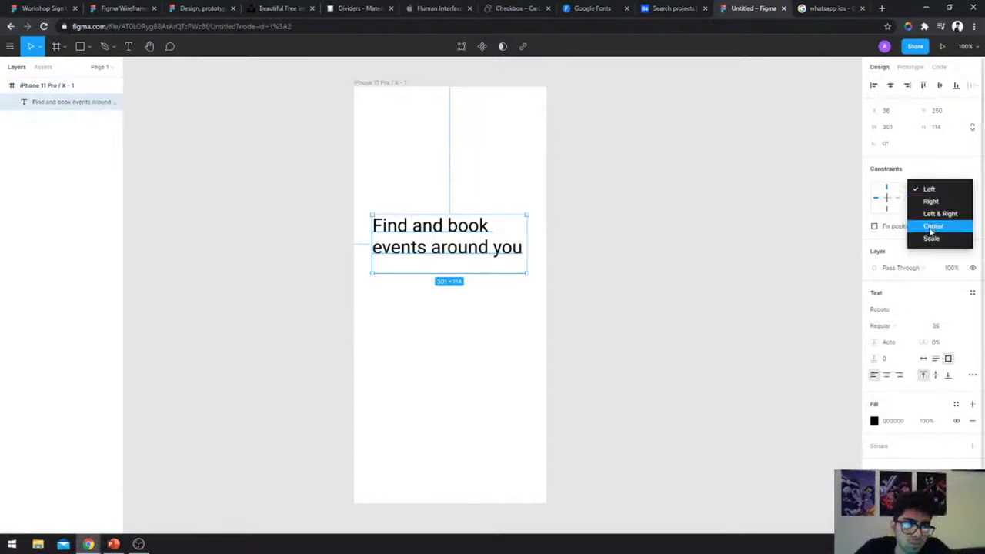
left_click(930, 227)
left_click(720, 247)
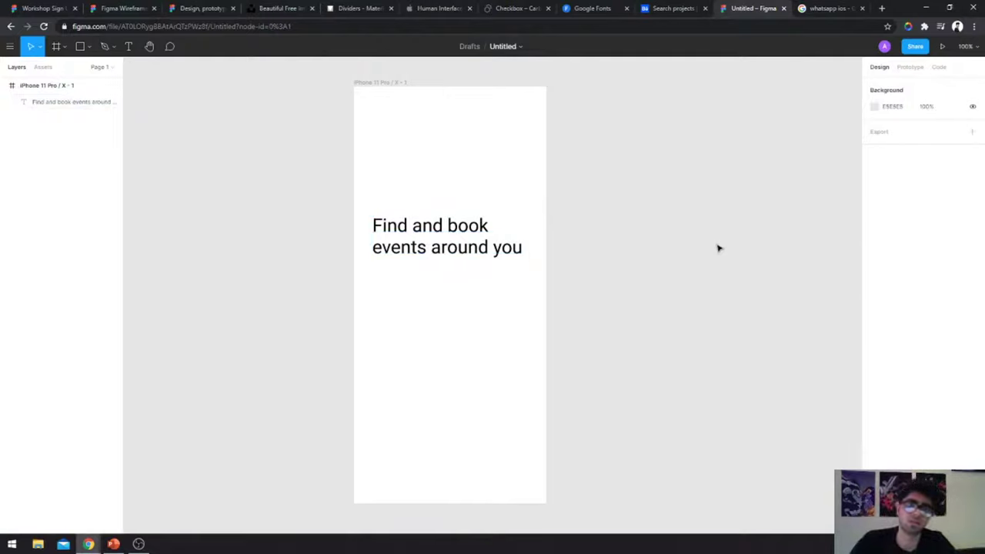
- Try widening the iPhone frame rightward to about 881 px with the centred text, and undo the resize
left_click(396, 267)
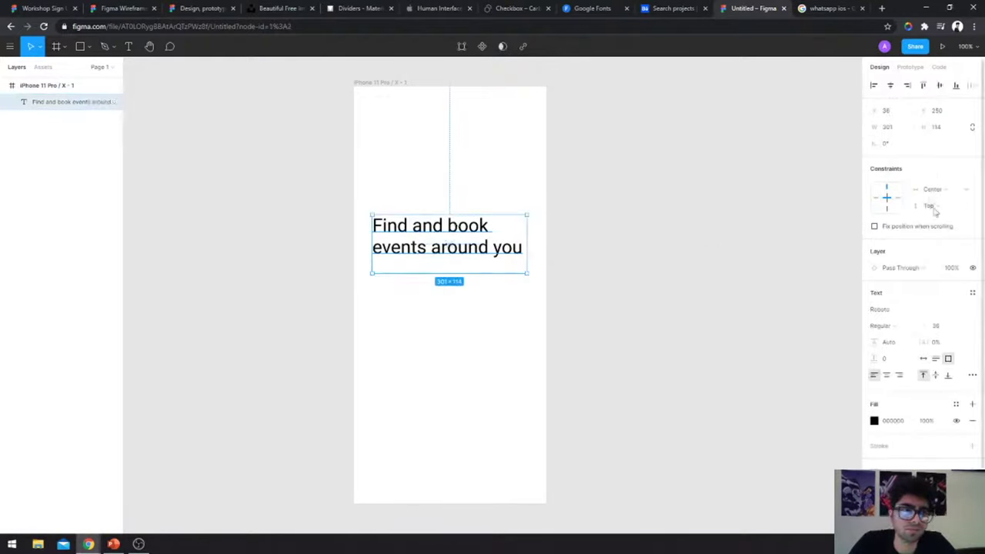
left_click(382, 83)
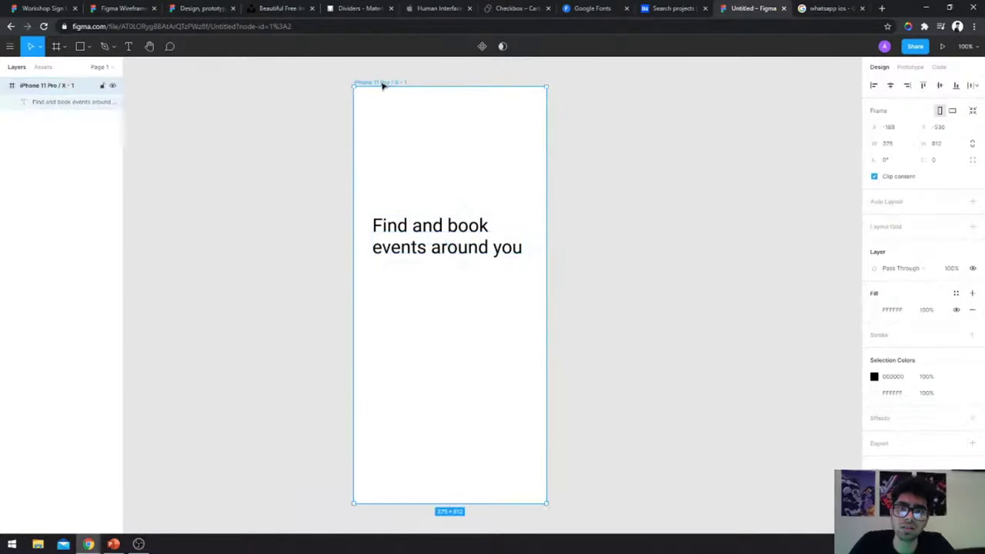
left_click_drag(546, 134, 806, 170)
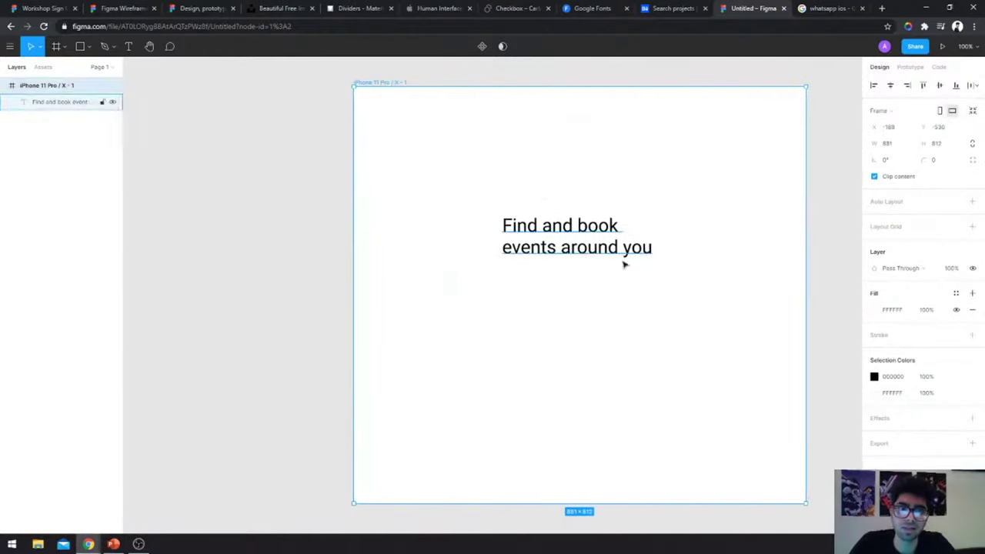
key("ctrl+z")
left_click(657, 257)
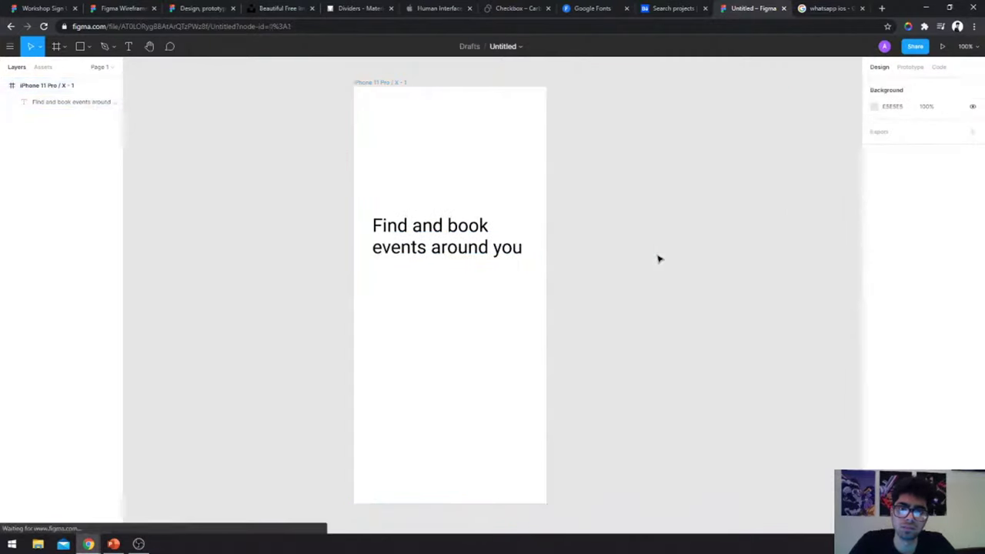
- Look through the blend modes available for the text layer and open its opacity value
left_click(450, 233)
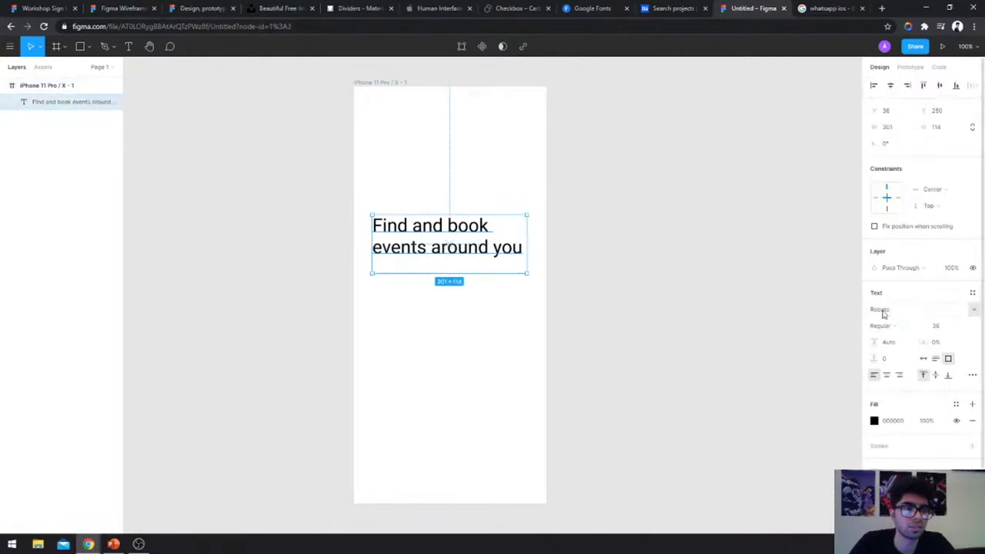
left_click(906, 269)
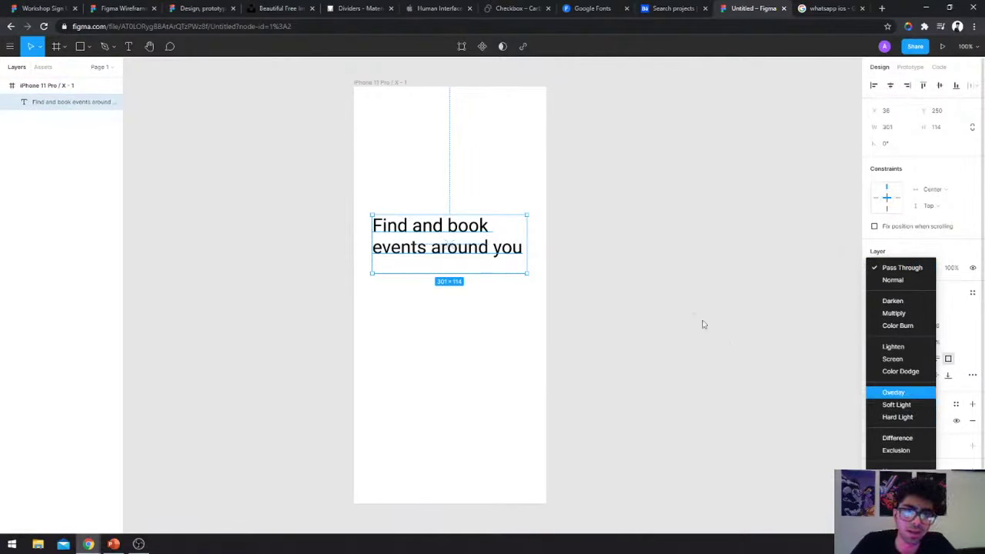
left_click(960, 258)
left_click(952, 269)
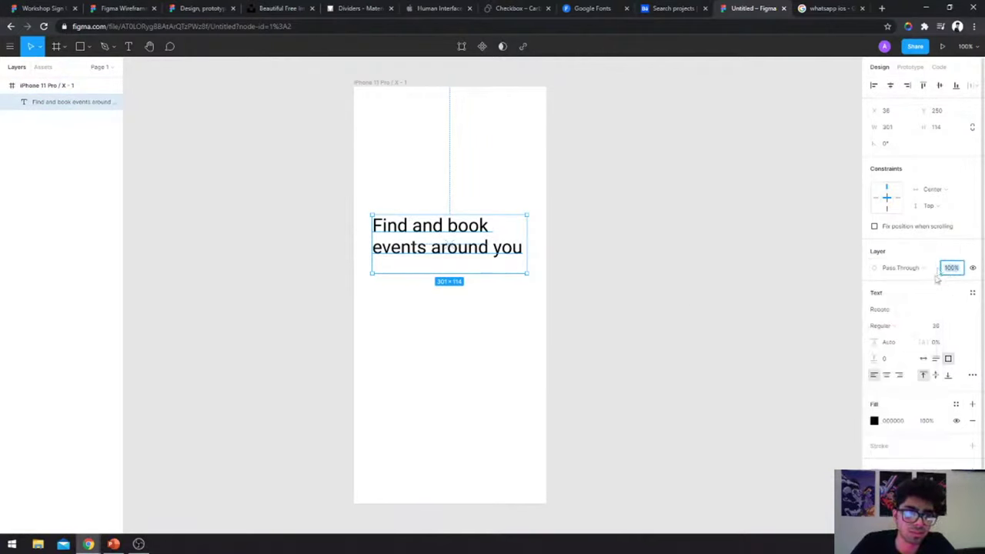
- Set the heading's font to Montserrat
left_click(897, 310)
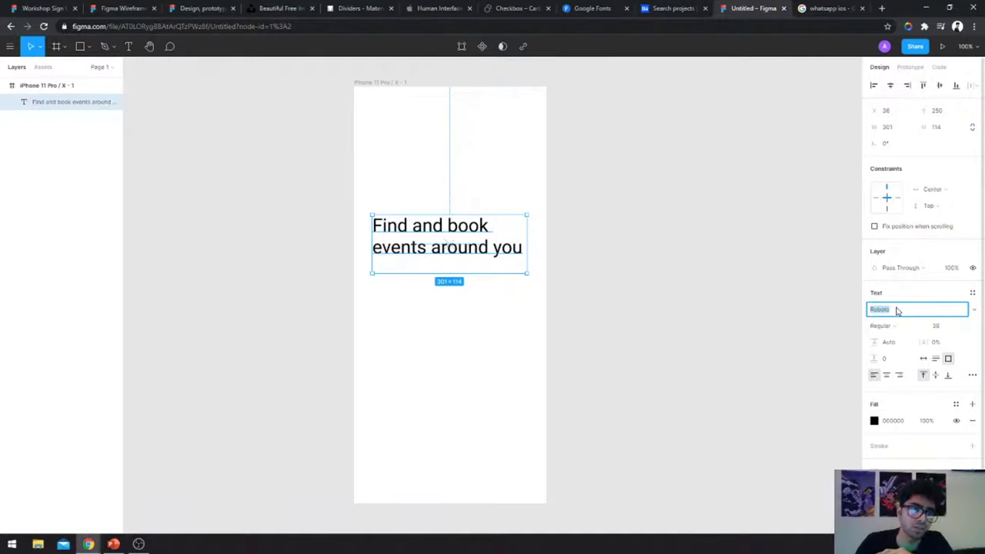
type("Montserrat")
key("Return")
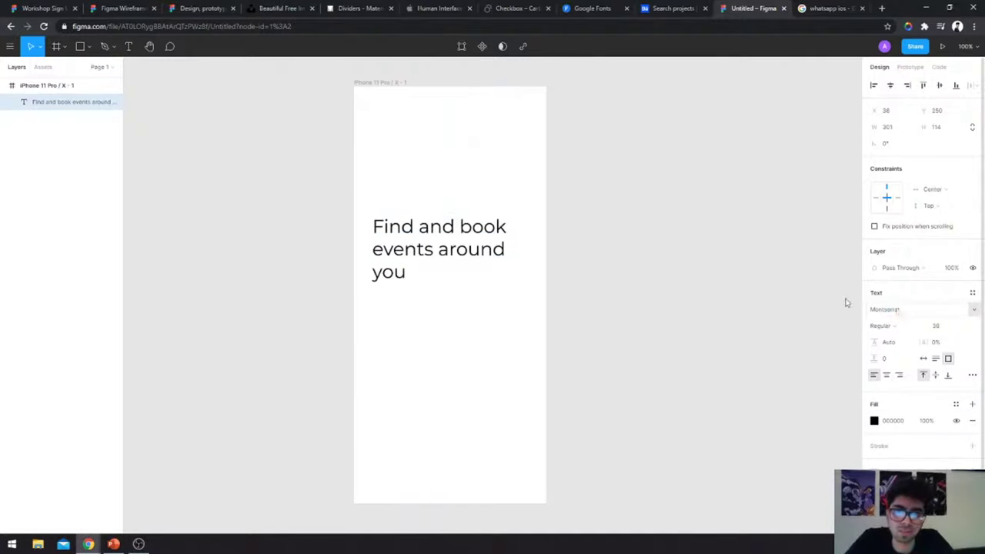
- Move the heading slightly down to about X 37, Y 276 inside the frame
left_click(935, 344)
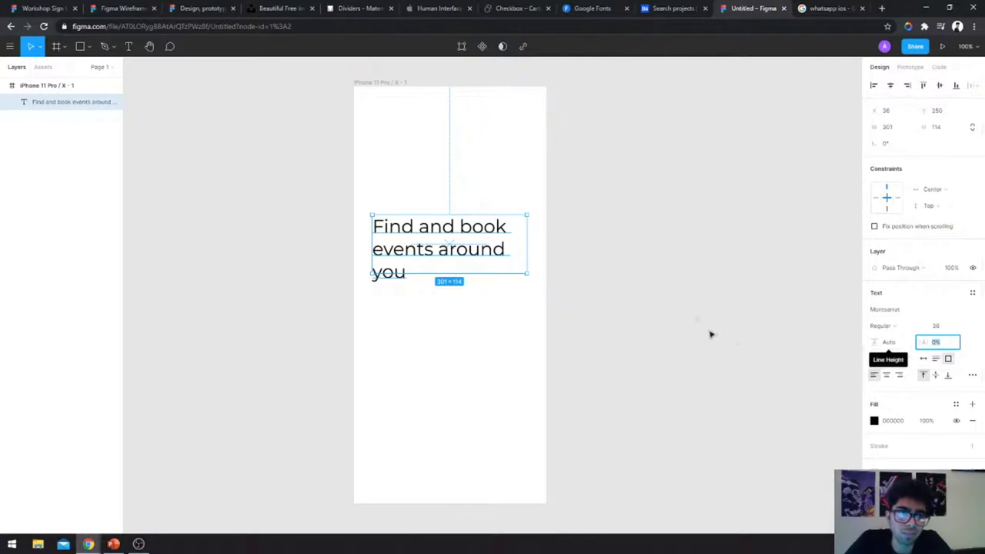
left_click(668, 217)
left_click(594, 9)
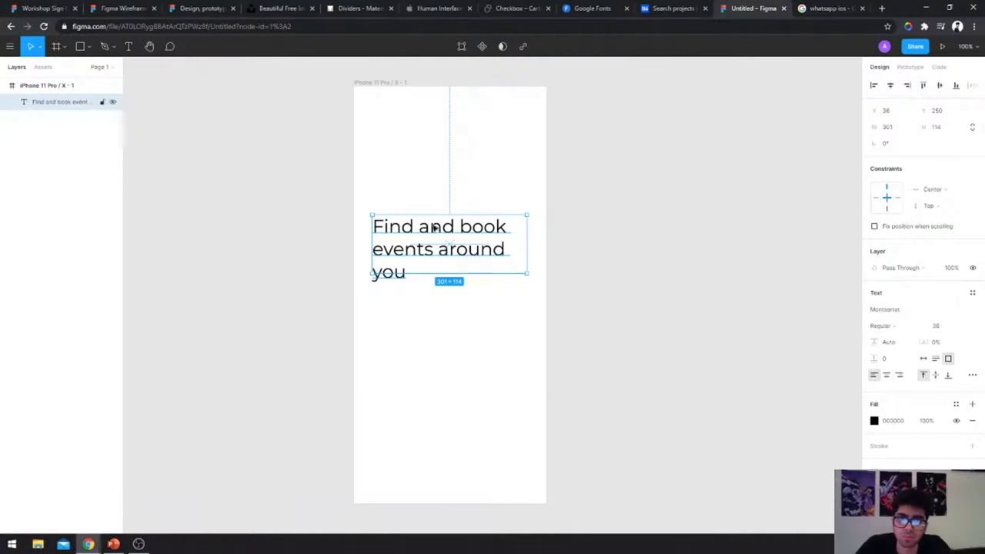
left_click_drag(433, 226, 436, 238)
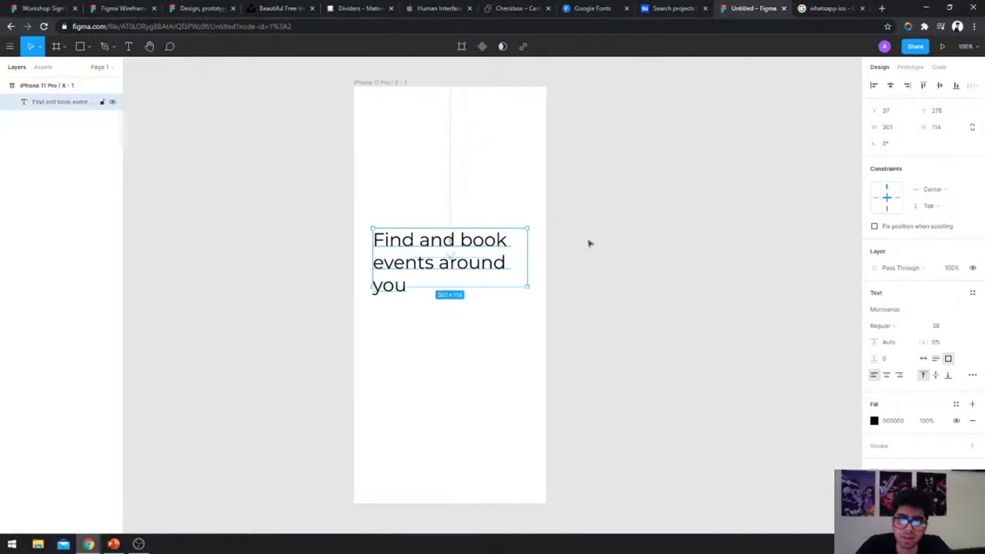
- Try the ExtraBold weight on the heading and settle on Bold
left_click(885, 326)
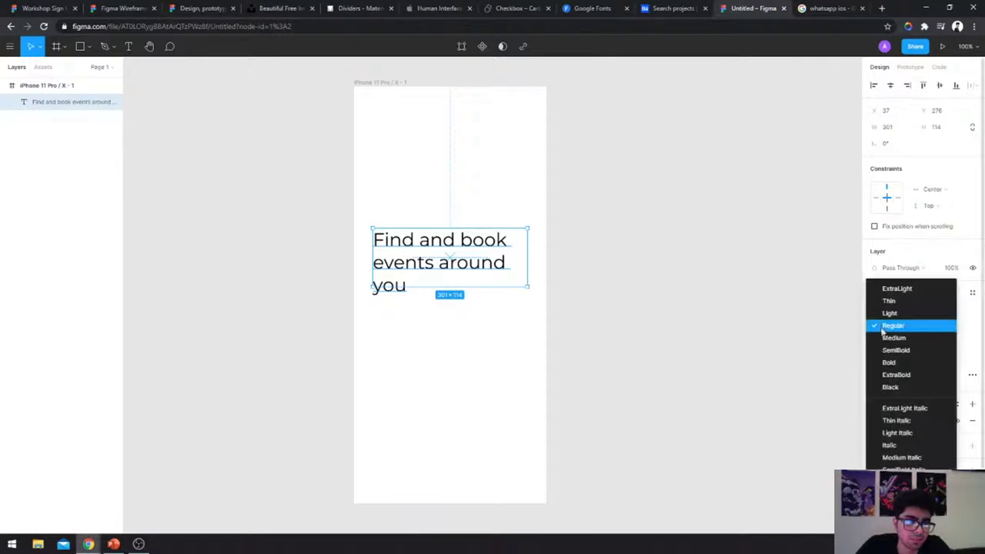
left_click(896, 375)
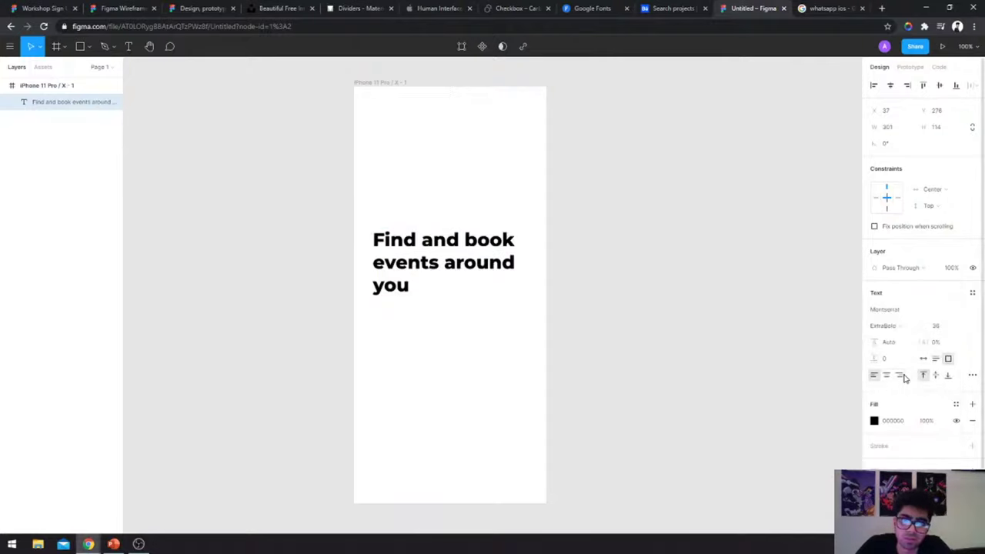
left_click(904, 326)
left_click(889, 313)
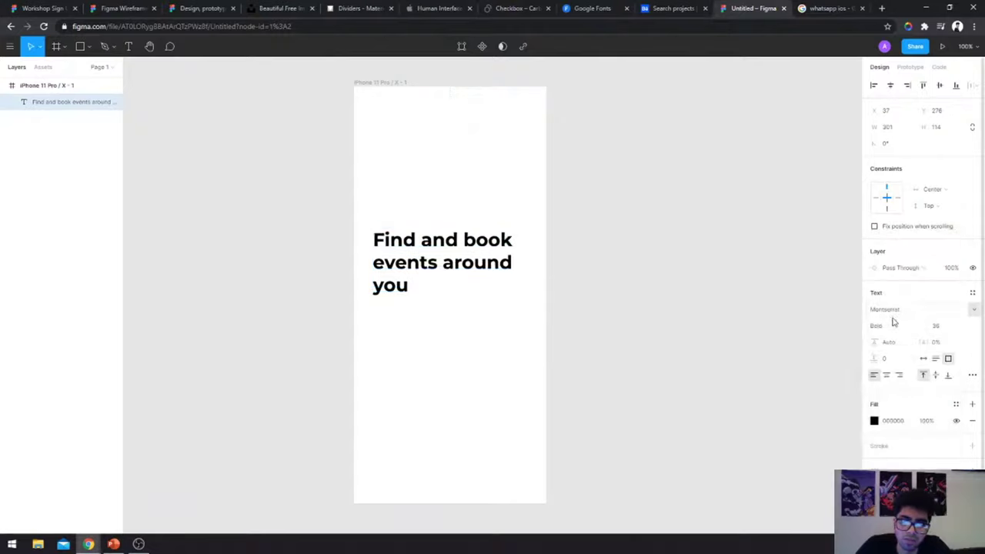
- Set the heading's letter spacing to -4%
left_click(944, 343)
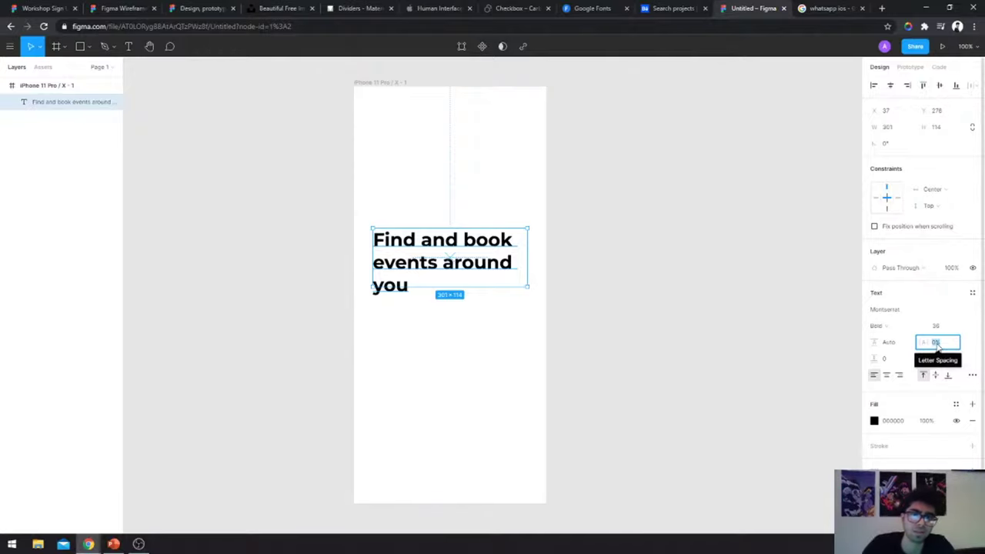
scroll(479, 255, "up", 10)
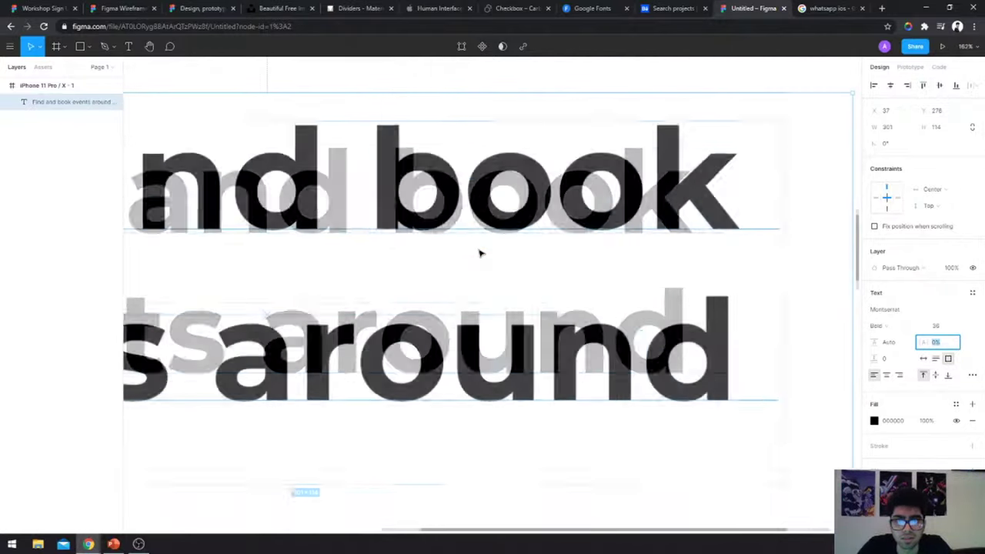
key("BackSpace")
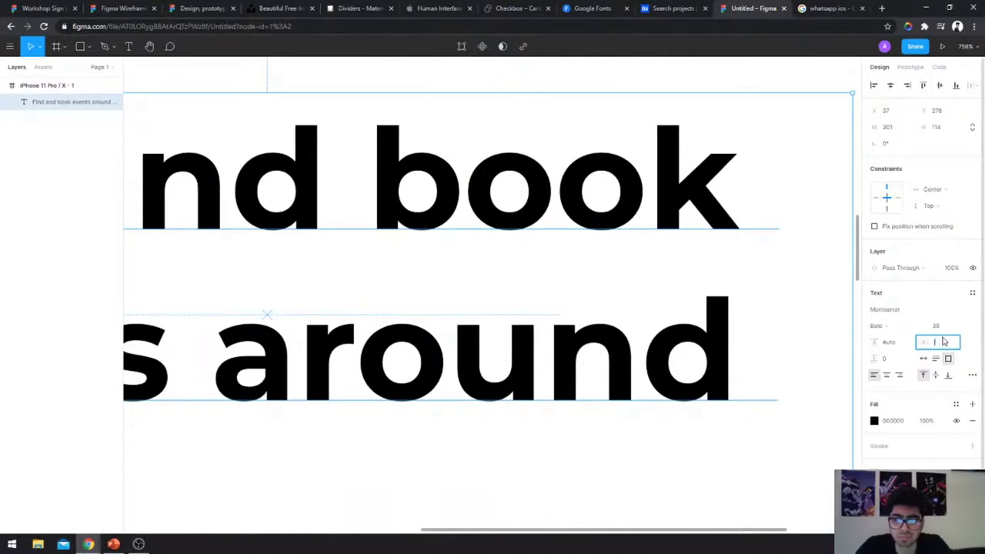
type("-4")
key("Return")
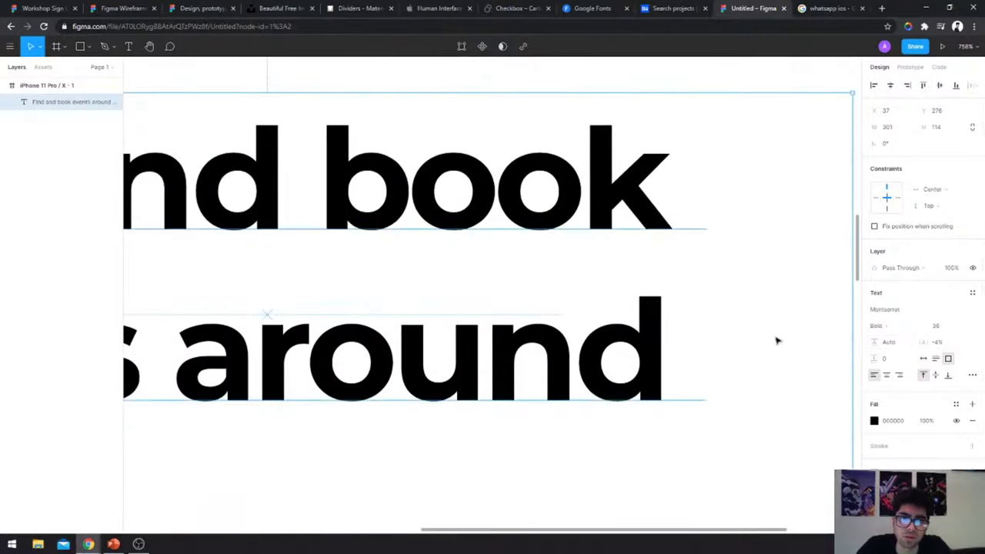
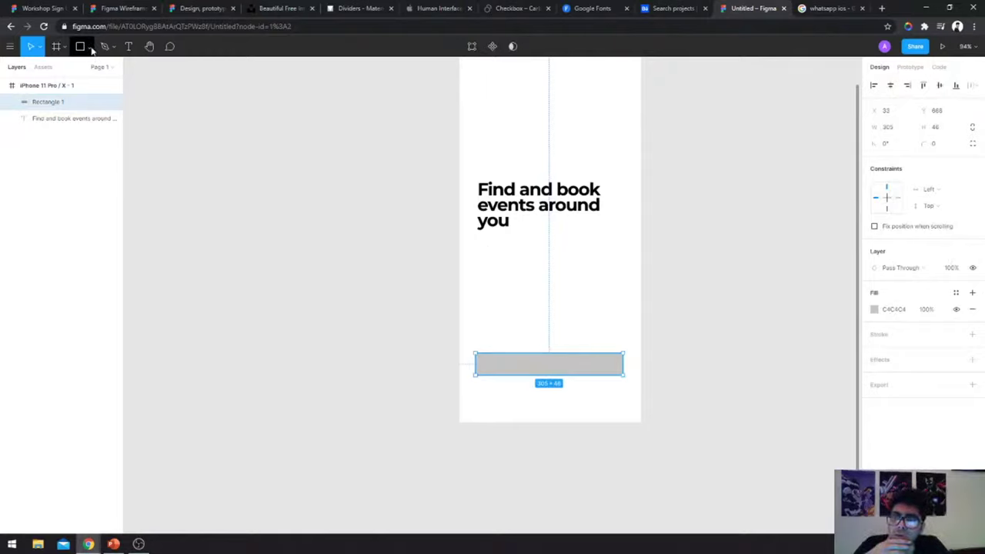
- Draw a diagonal line about 246 px long on the empty canvas beside the iPhone frame
left_click(88, 48)
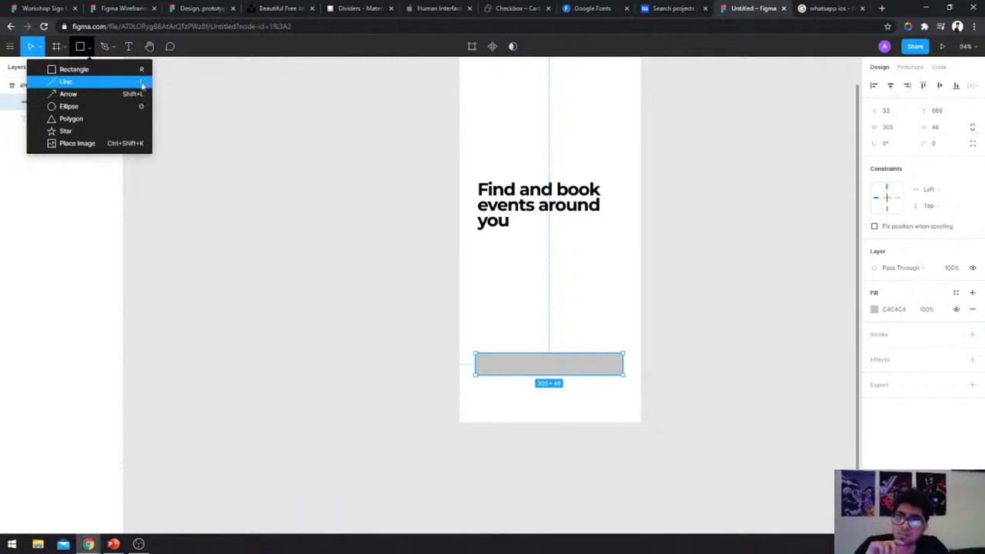
left_click(65, 83)
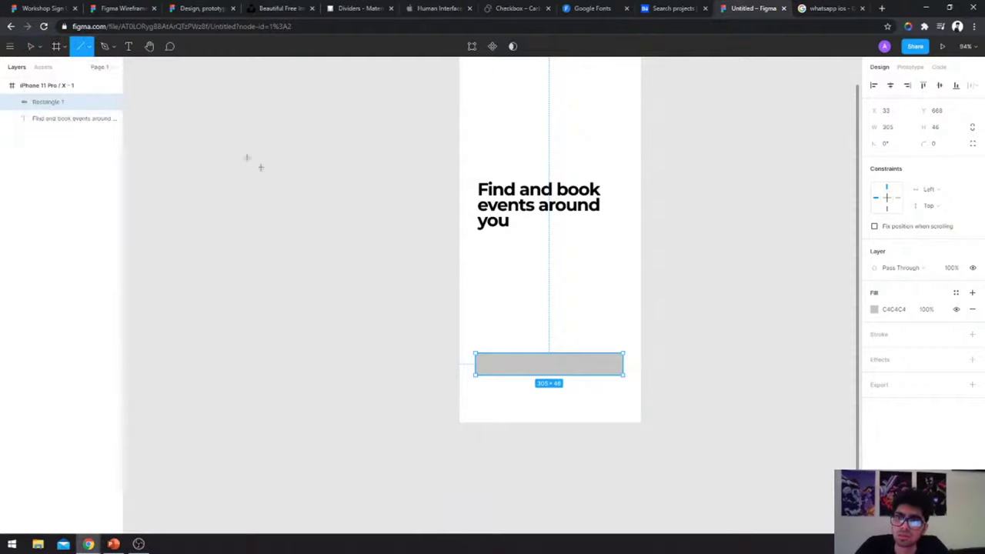
left_click_drag(263, 170, 374, 212)
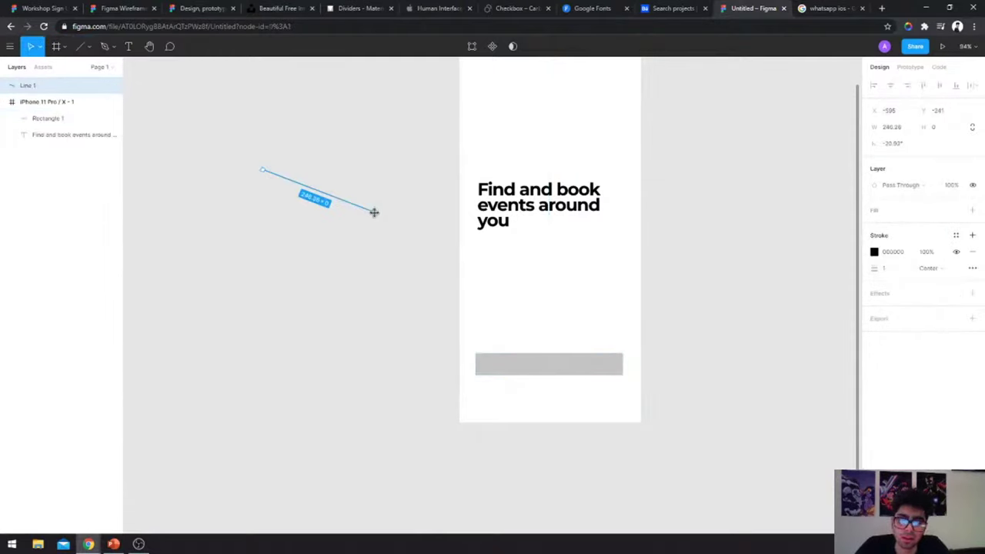
- Draw a circle about 240 px across below the diagonal line and delete it
key("o")
left_click_drag(277, 237, 396, 354)
key("Escape")
left_click(345, 279)
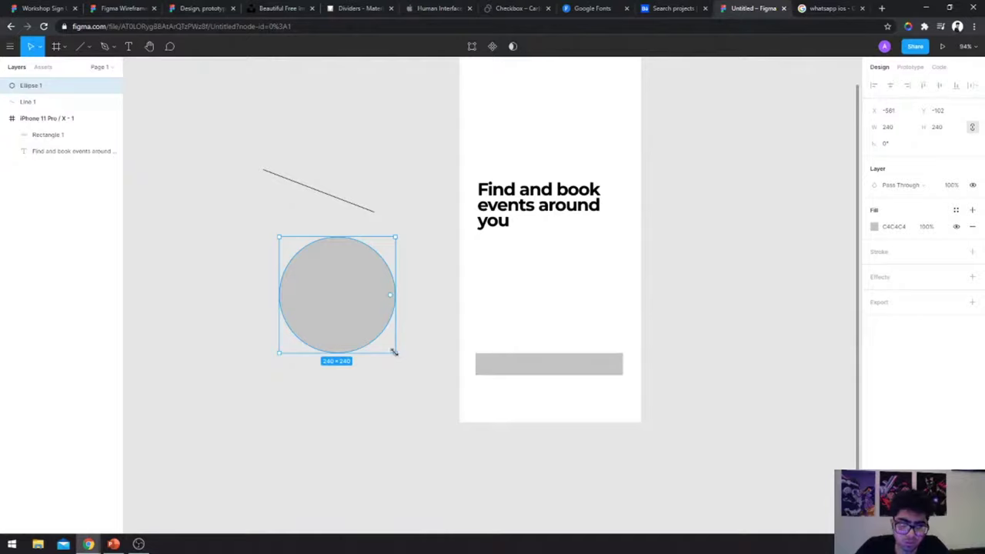
key("Delete")
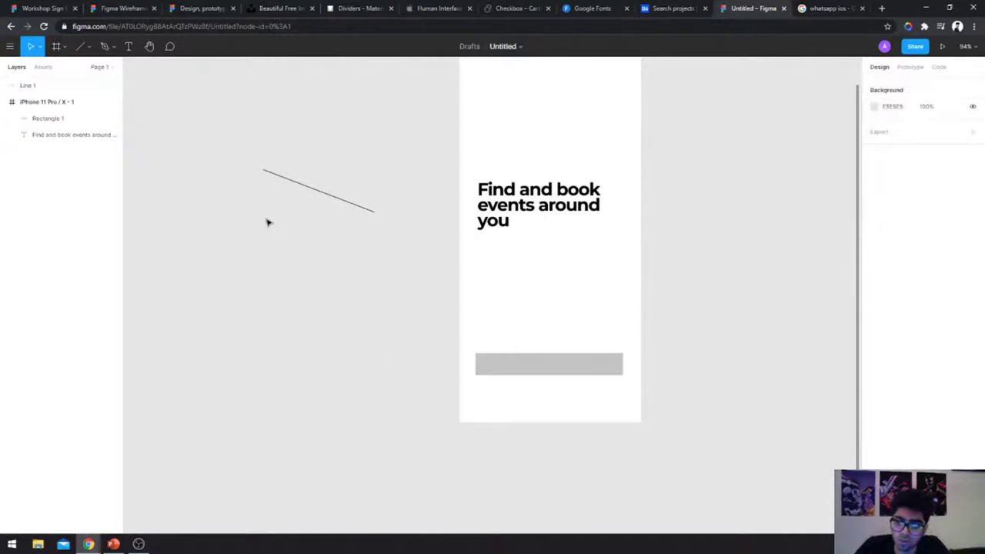
- Draw a circle about 160 px across below the diagonal line and an ellipse about 213 × 130 px beneath it
key("o")
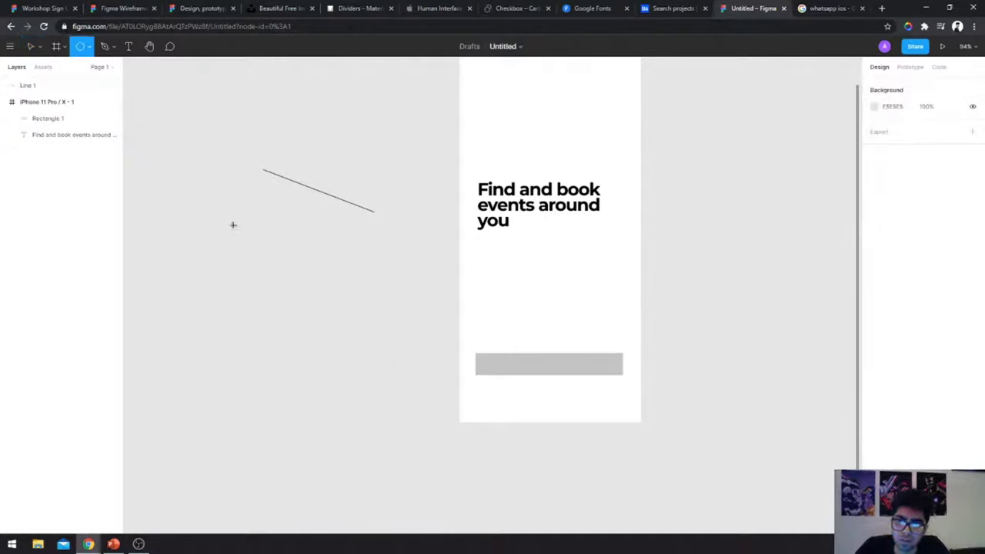
left_click_drag(275, 246, 352, 322)
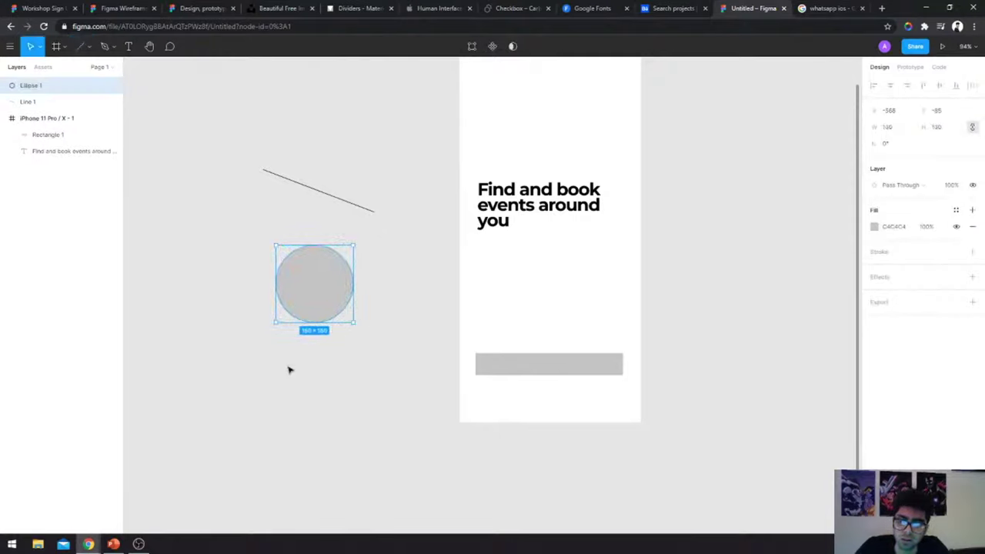
key("o")
left_click_drag(285, 363, 390, 427)
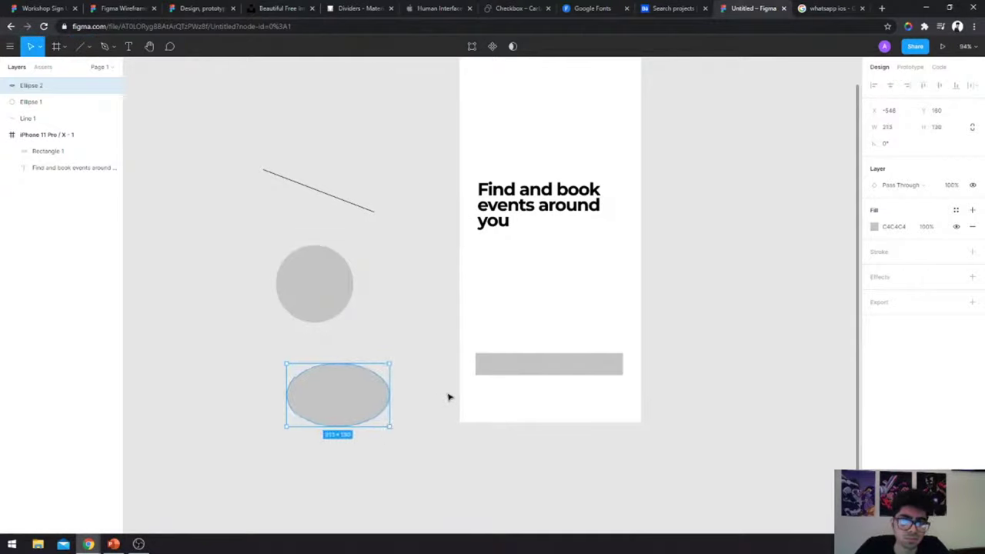
- Delete the ellipse, the diagonal line and the circle from the canvas beside the frame
key("Delete")
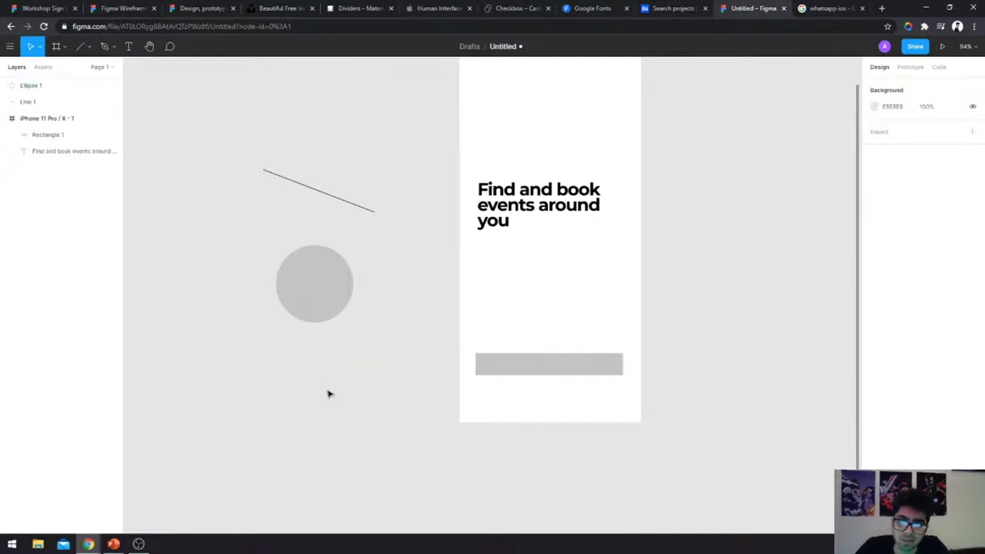
left_click_drag(311, 151, 333, 322)
key("Delete")
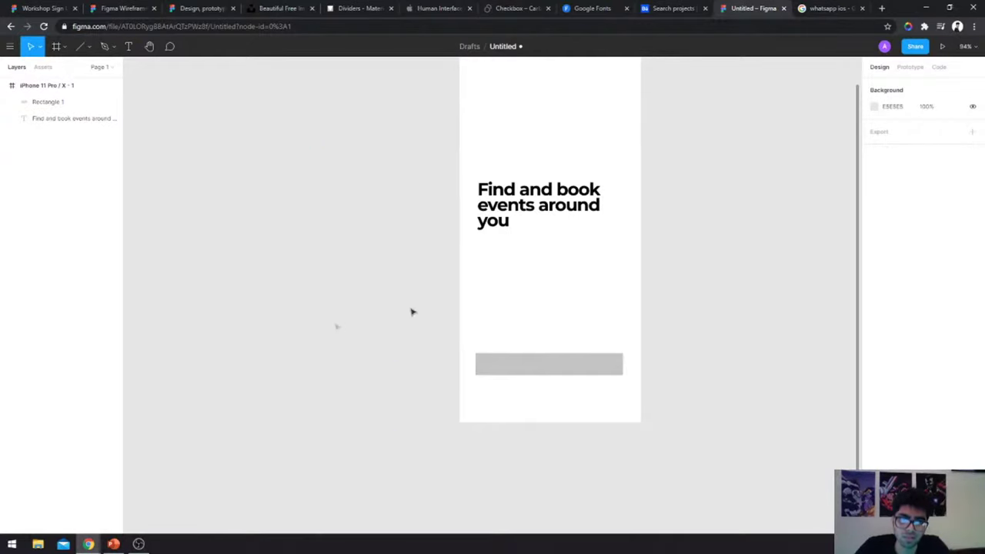
left_click(617, 356)
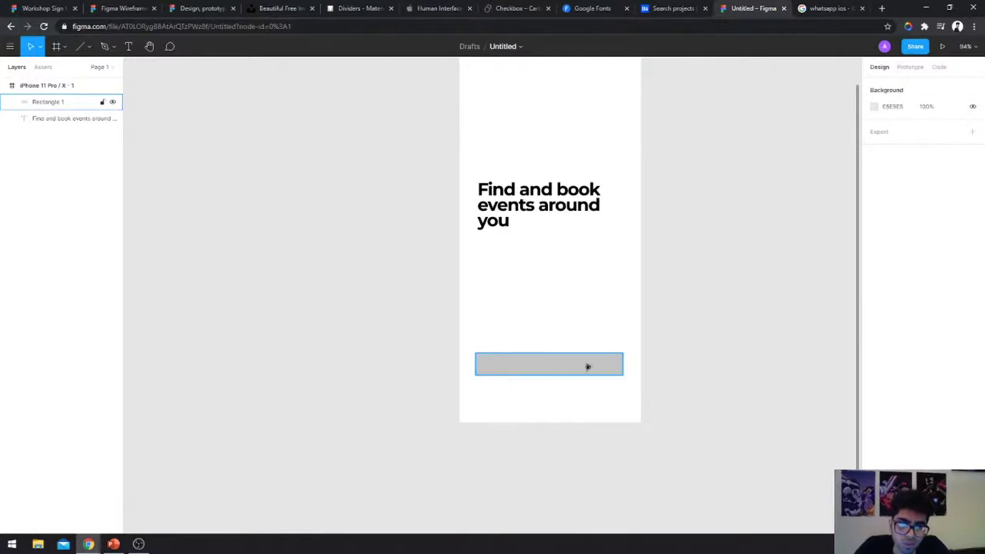
- Set the button rectangle's width to 328 and nudge it 10 px to the left
left_click(587, 367)
scroll(587, 370, "right", 1)
scroll(586, 372, "up", 5)
scroll(585, 381, "left", 1)
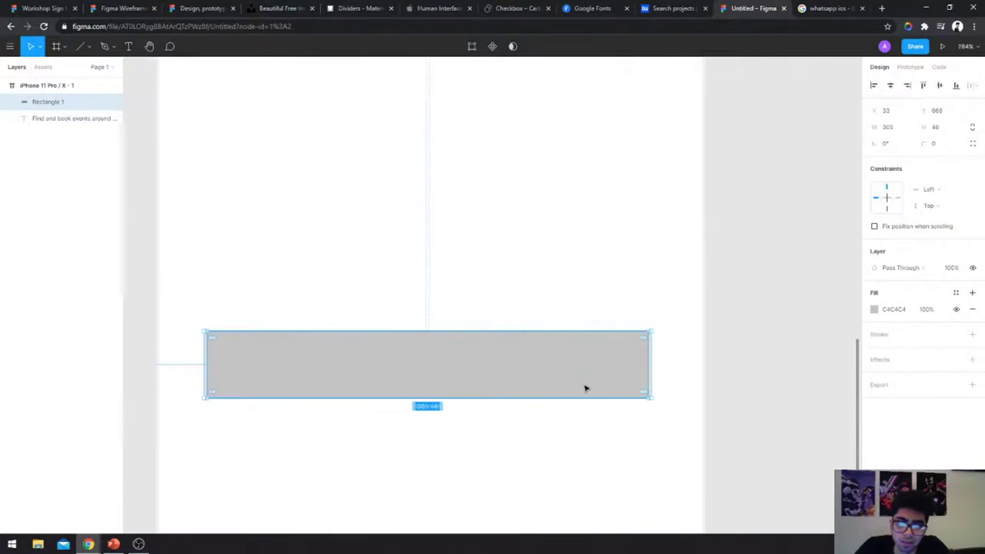
left_click(889, 127)
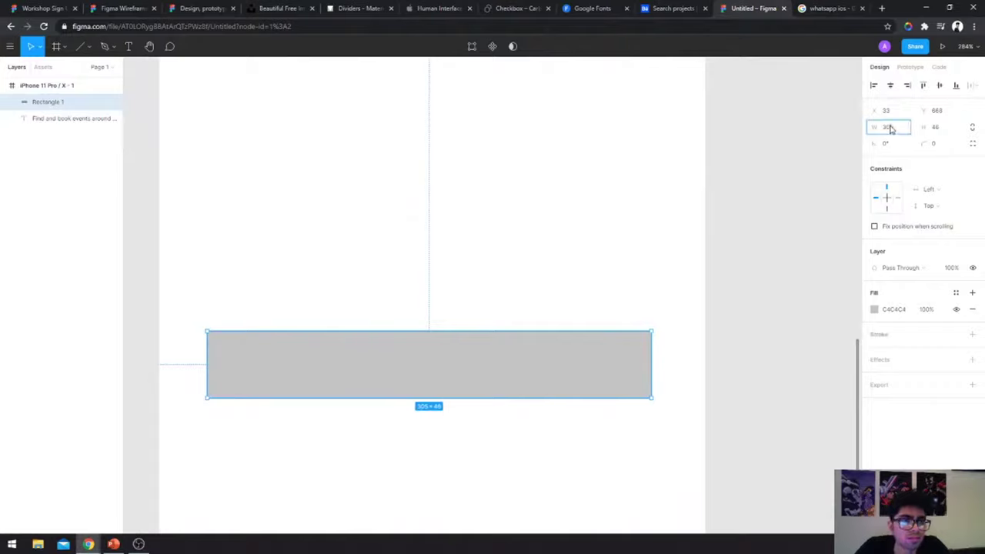
type("327")
key("Return")
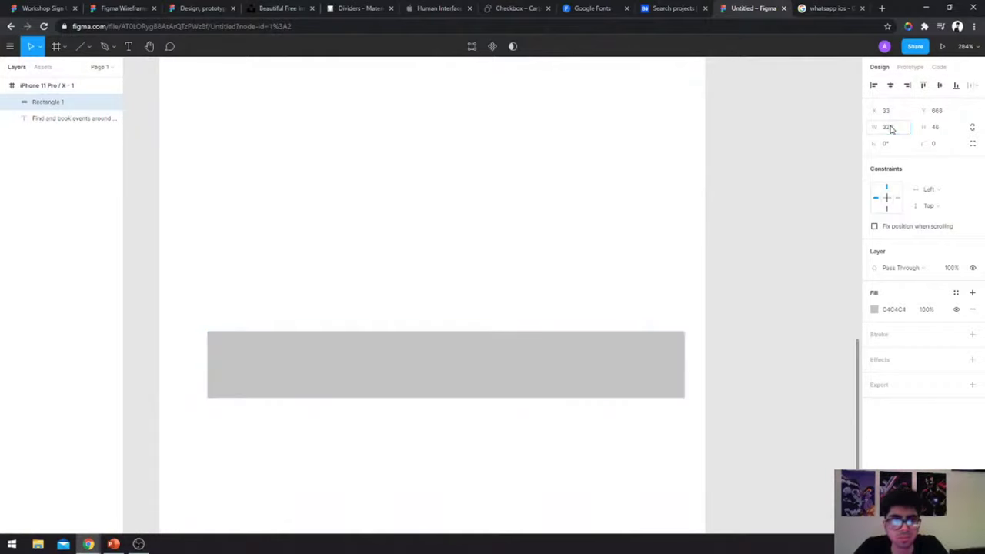
key("shift+Left")
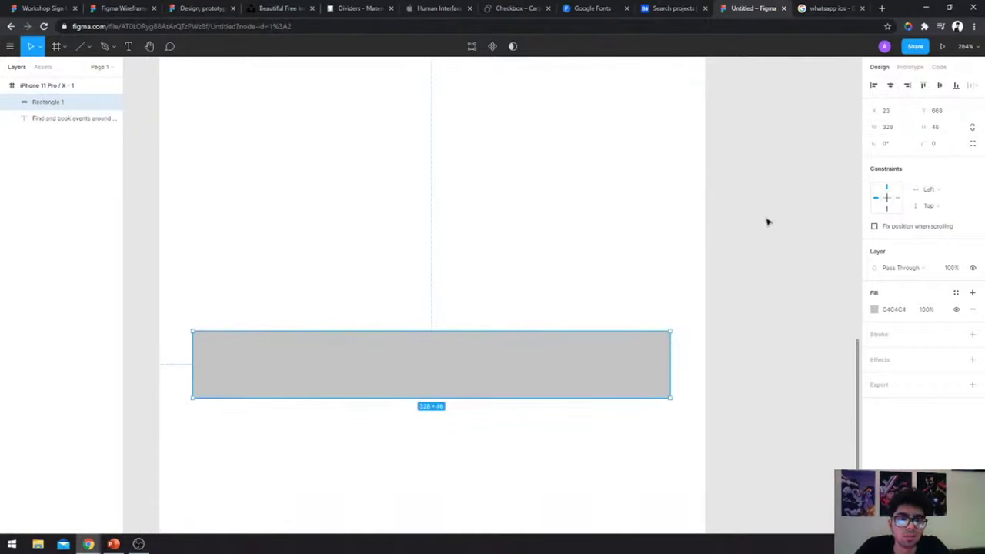
- Set the button rectangle's height to 50
left_click(934, 131)
type("50")
key("Return")
scroll(703, 308, "down", 2)
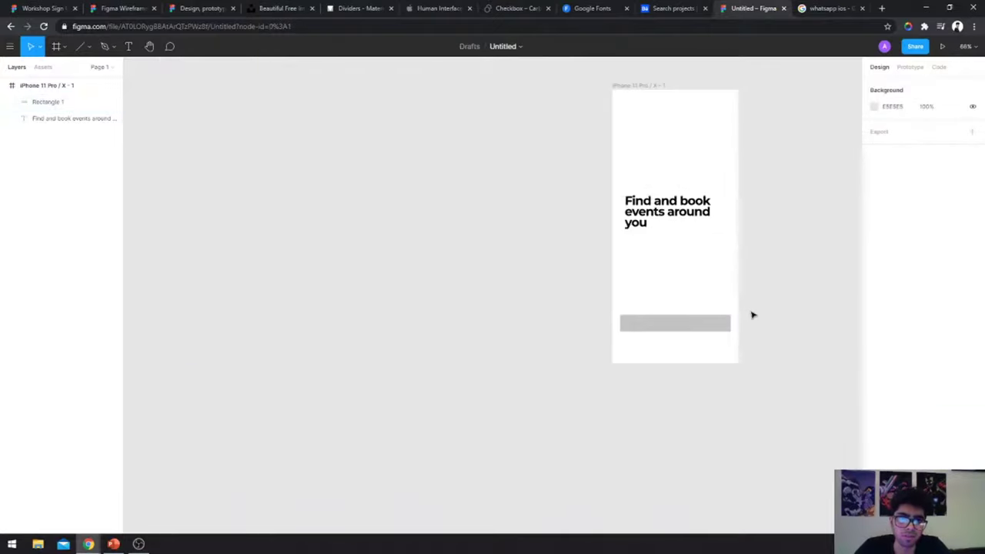
scroll(752, 315, "right", 2)
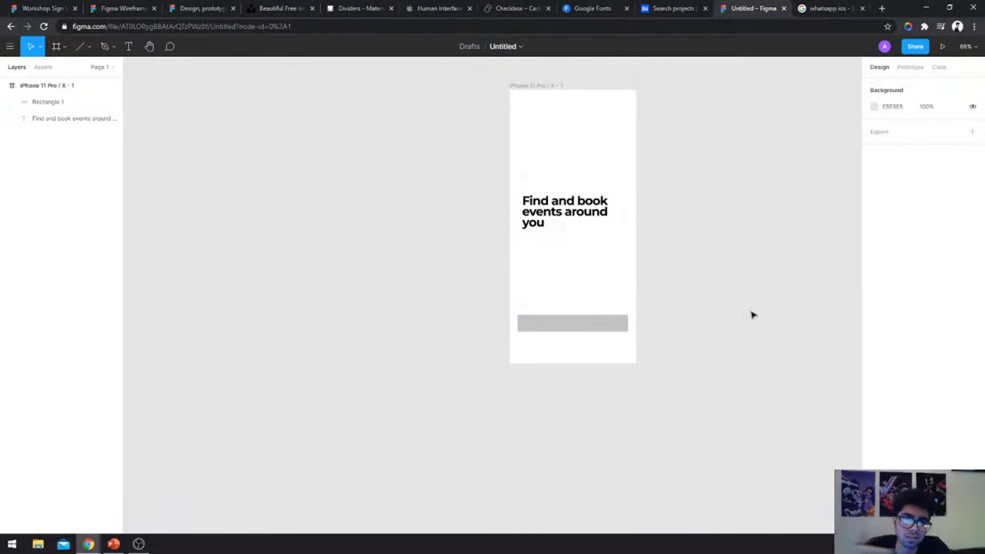
- Change the button rectangle's fill to solid black, 000000
left_click(573, 330)
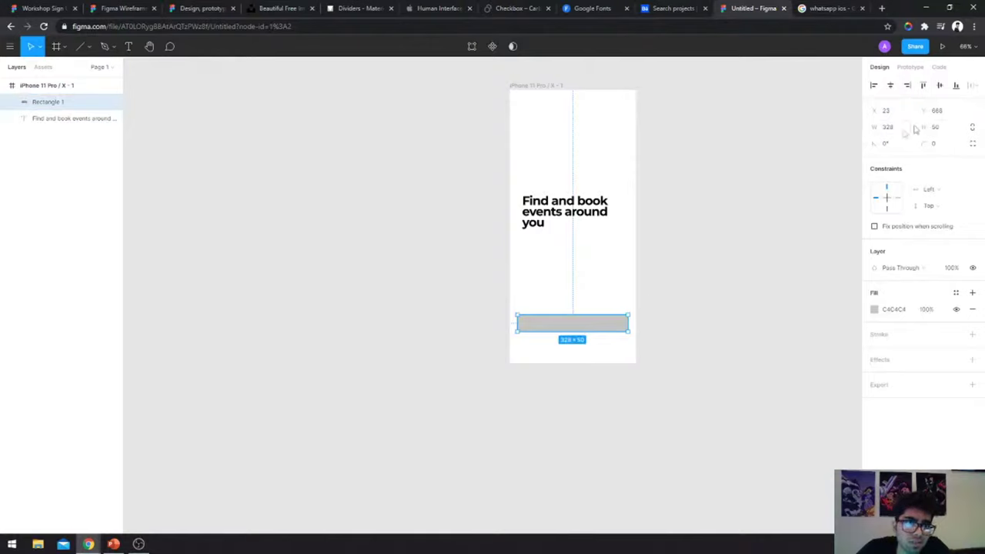
left_click(543, 87)
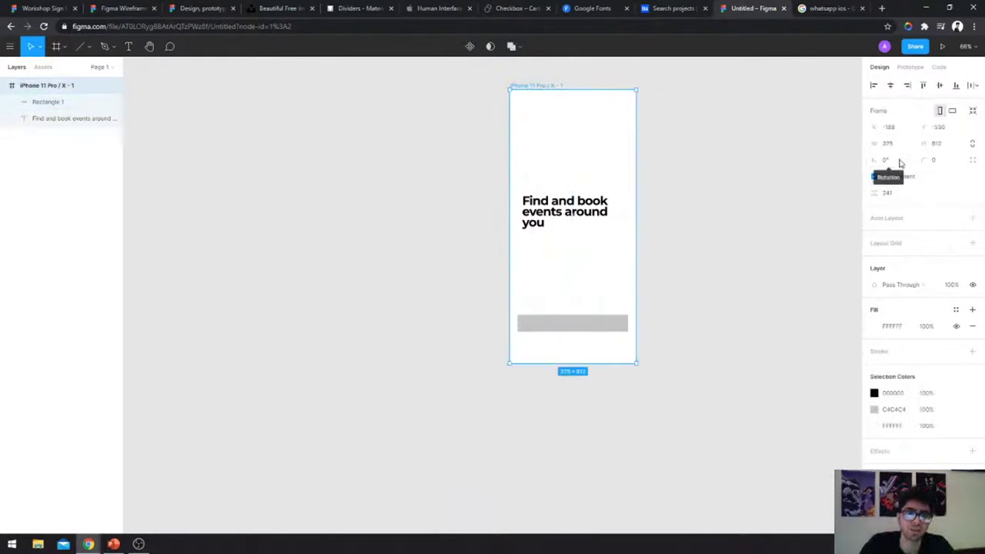
left_click(578, 332)
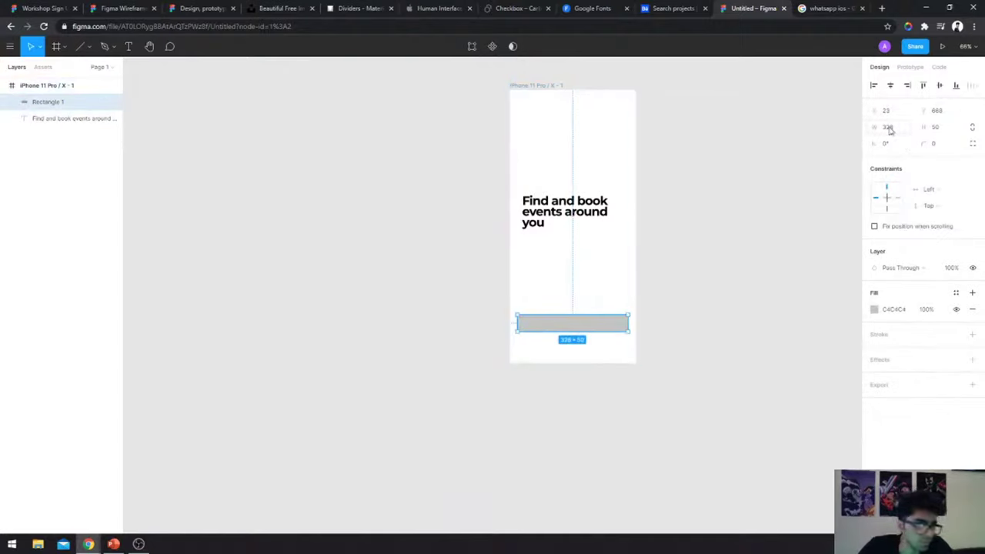
left_click(874, 310)
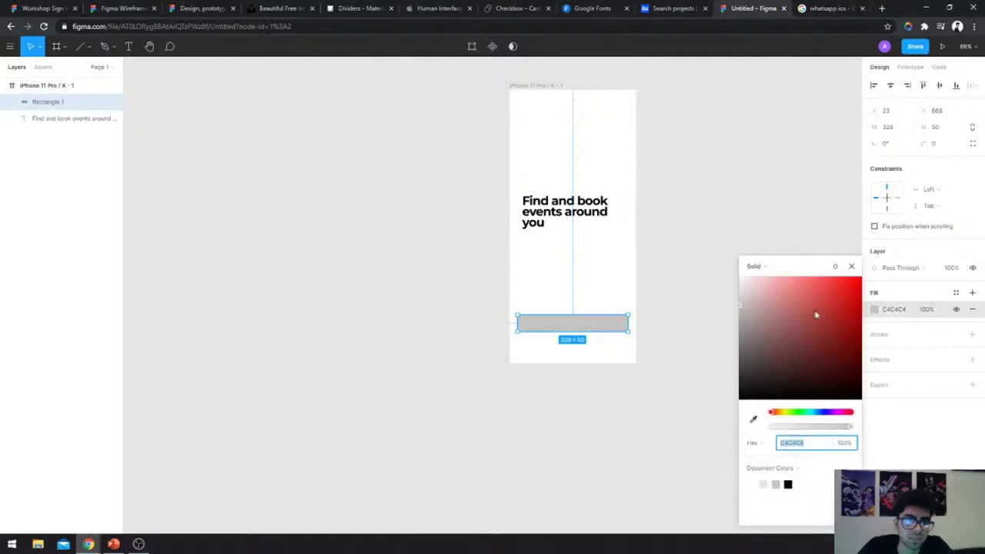
mouse_move(814, 314)
left_mouse_down()
mouse_move(692, 346)
mouse_move(681, 431)
left_mouse_up()
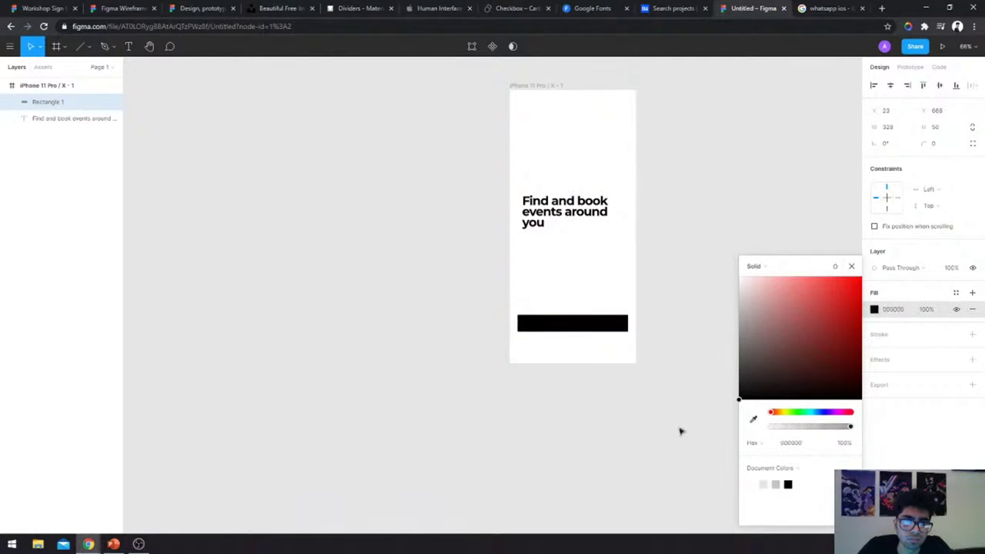
left_click(670, 292)
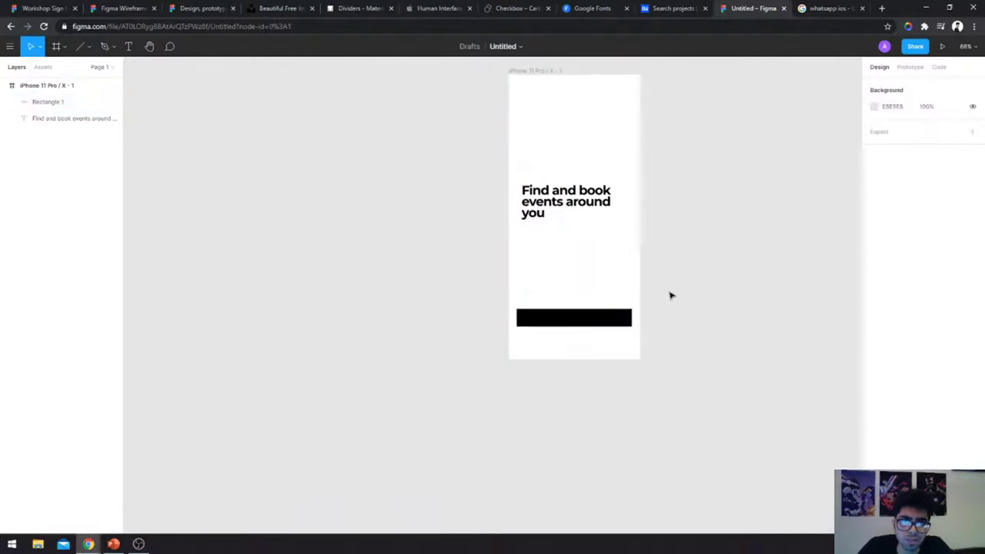
- Draw a text box about 197 × 21 px on the black rectangle and enter "Get Started"
scroll(562, 290, "up", 5)
key("t")
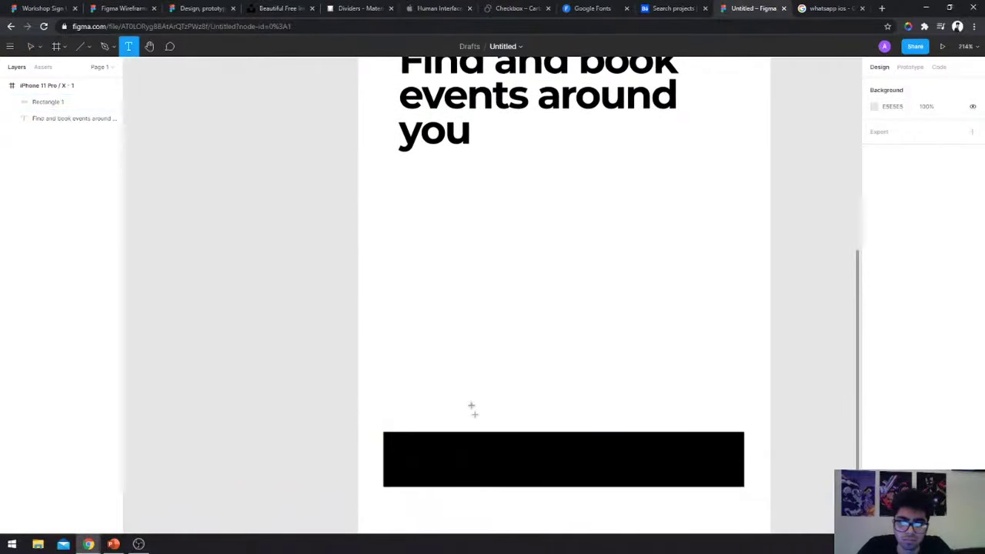
left_click_drag(467, 449, 683, 472)
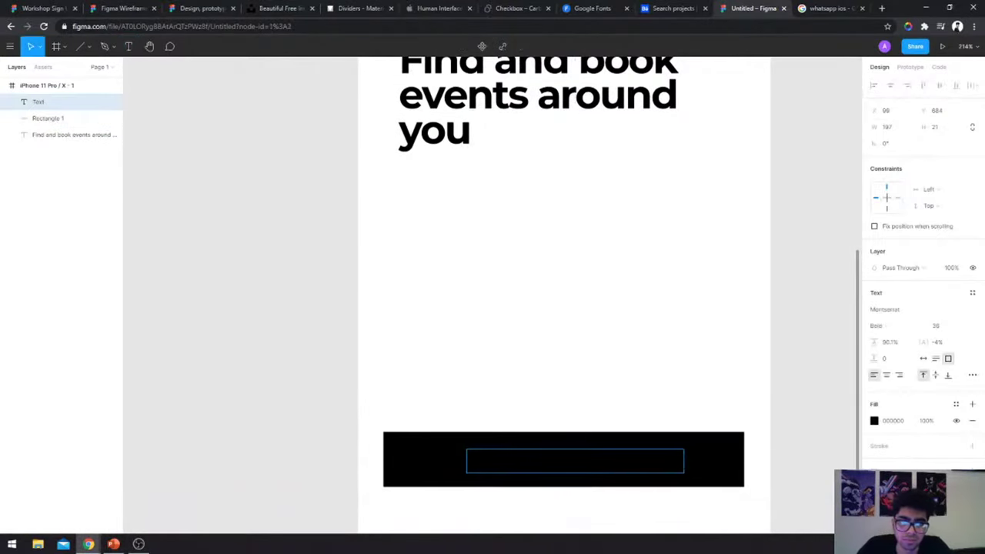
type("Get Started")
key("Escape")
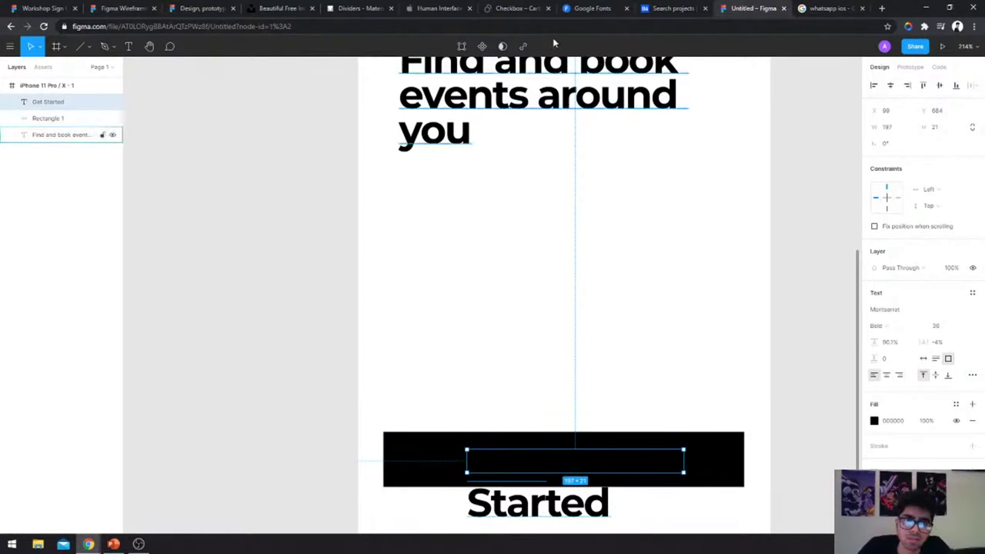
- Set the Get Started label's font size to 14 and its fill to white, FFFFFF
left_click(961, 327)
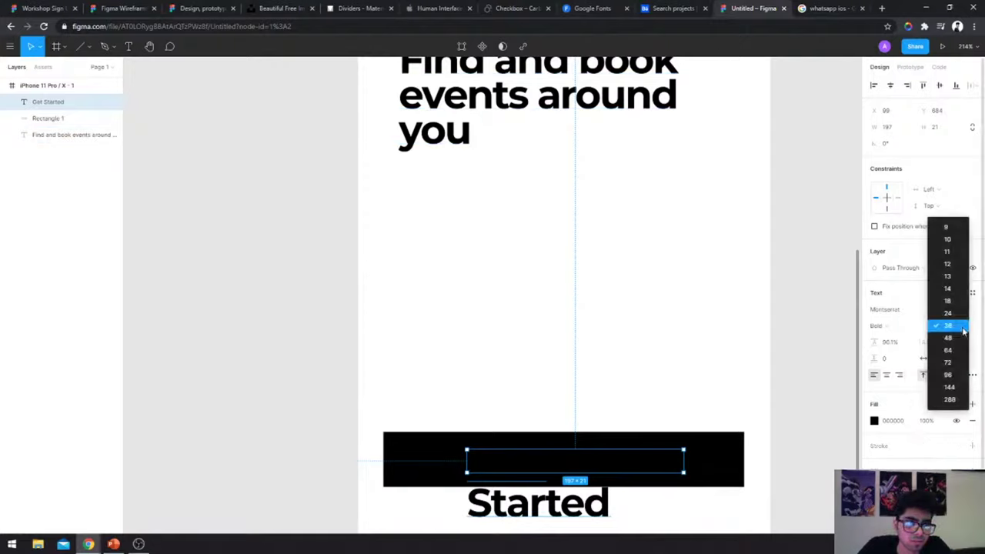
left_click(948, 288)
left_click(874, 420)
left_click(812, 342)
key("ctrl+z")
key("Escape")
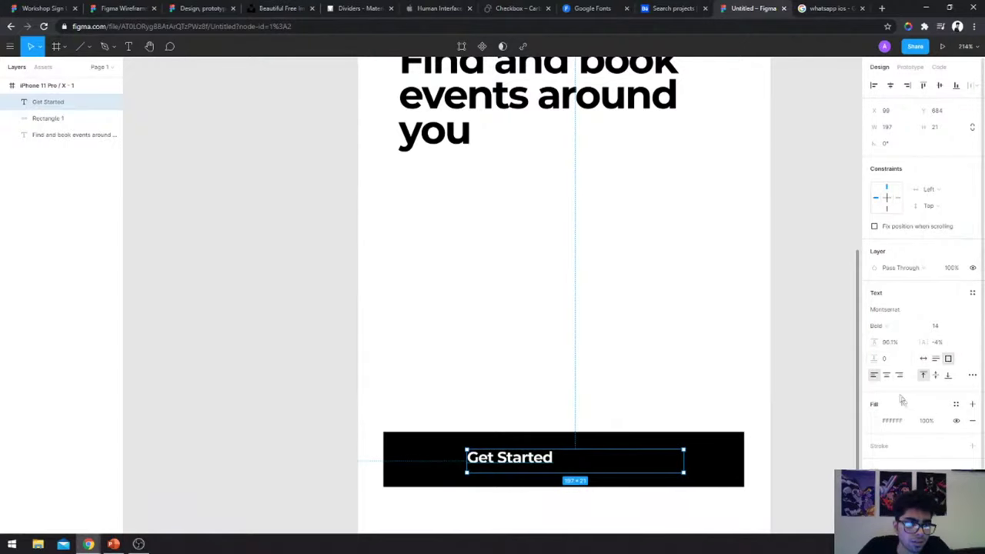
- Center-align the Get Started text and move its text box to about X 84, Y 685 inside the black rectangle
left_click(885, 376)
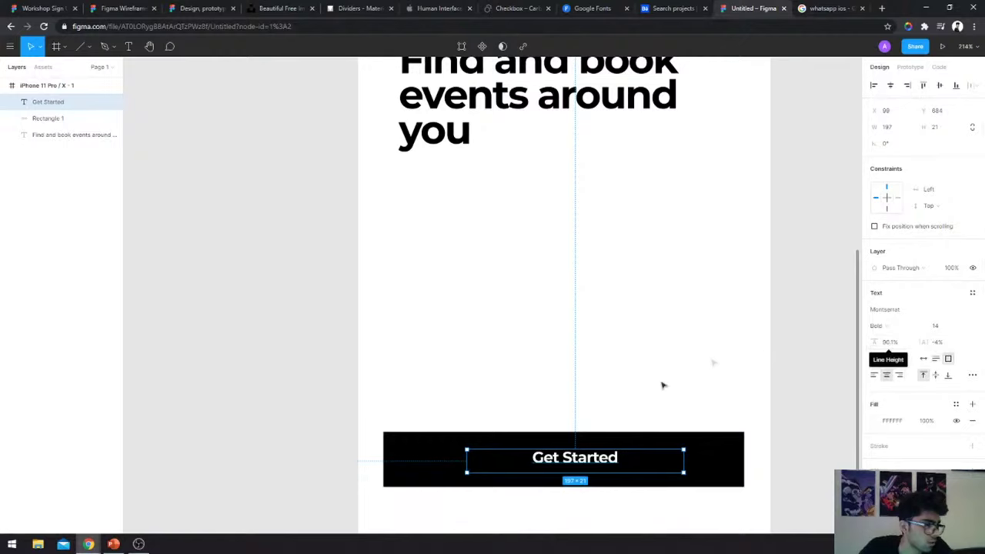
left_click(639, 417)
scroll(608, 431, "right", 2)
mouse_move(556, 456)
left_mouse_down()
mouse_move(532, 454)
mouse_move(540, 457)
left_mouse_up()
right_click(662, 386)
left_click(843, 394)
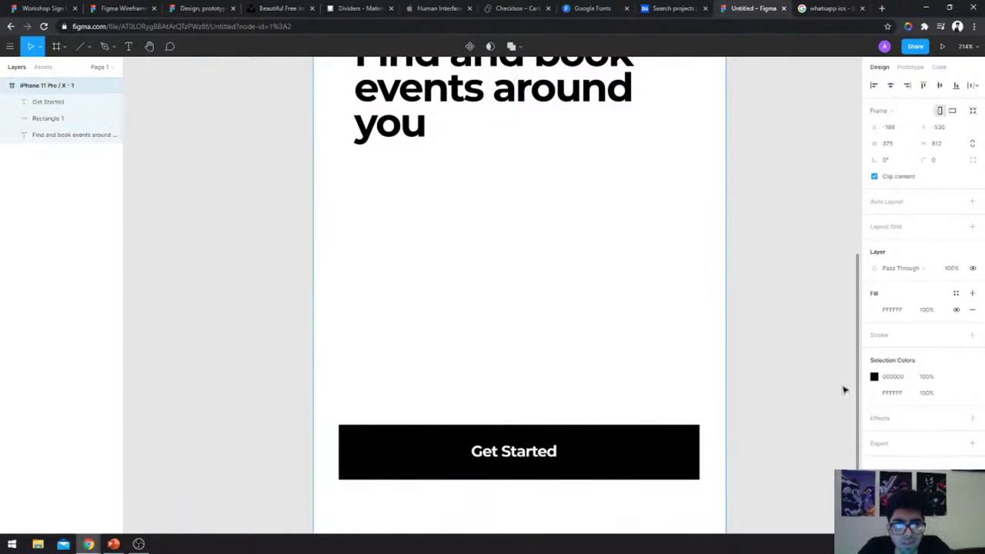
- Change the Get Started label's font to Poppins
left_click(48, 102)
left_click(899, 310)
type("Poppins")
key("Return")
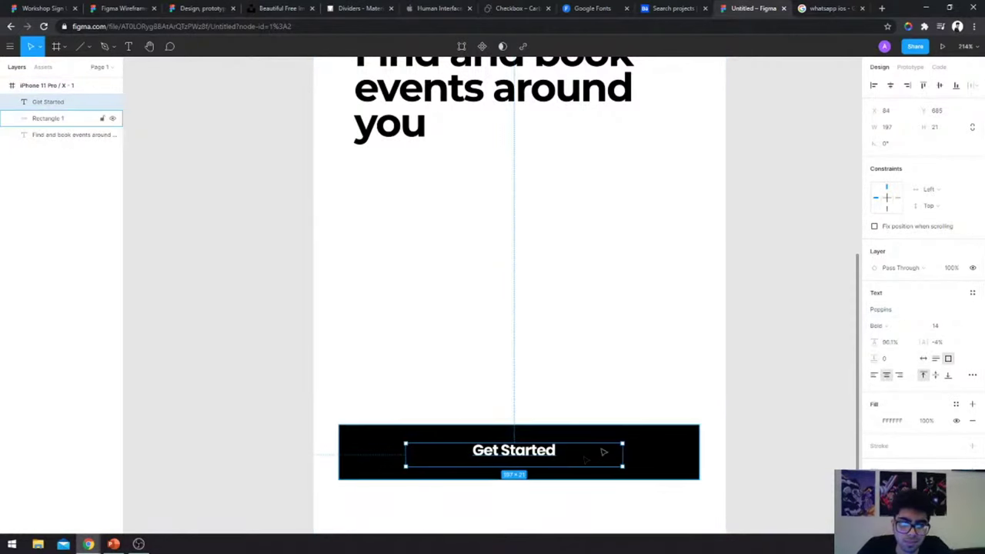
left_click(795, 434)
left_click(541, 453)
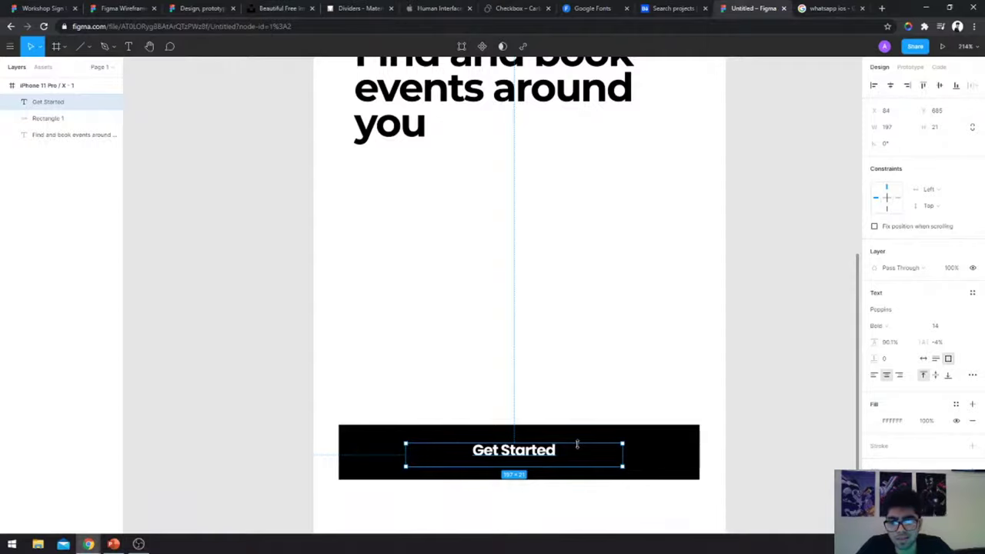
scroll(554, 358, "up", 3)
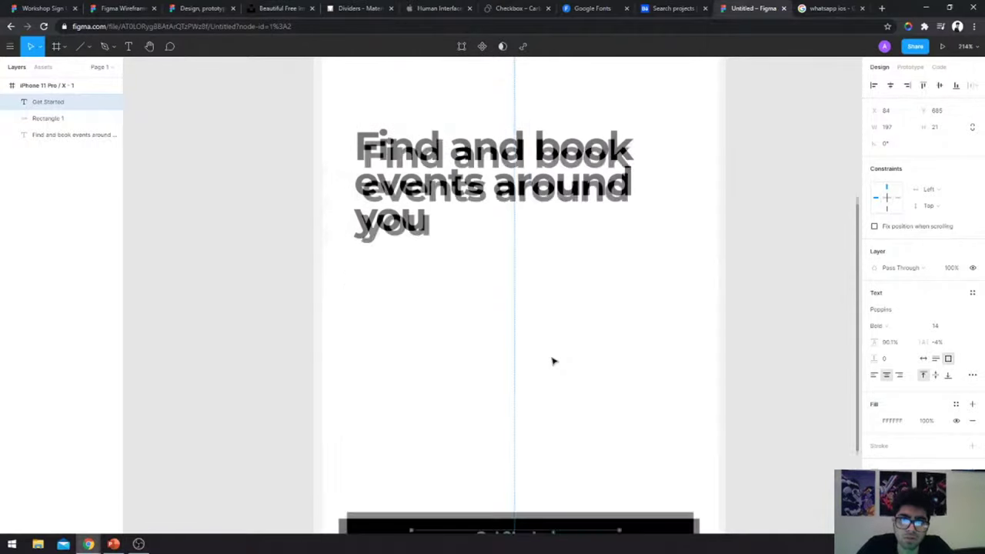
scroll(554, 358, "down", 5)
scroll(554, 359, "up", 3)
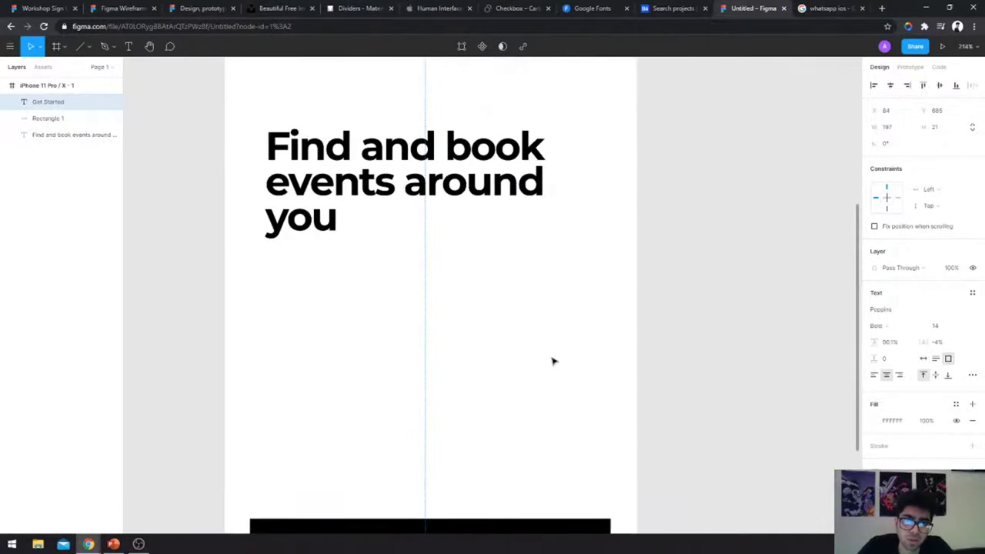
scroll(552, 359, "down", 3)
scroll(552, 358, "left", 3)
left_click(552, 359)
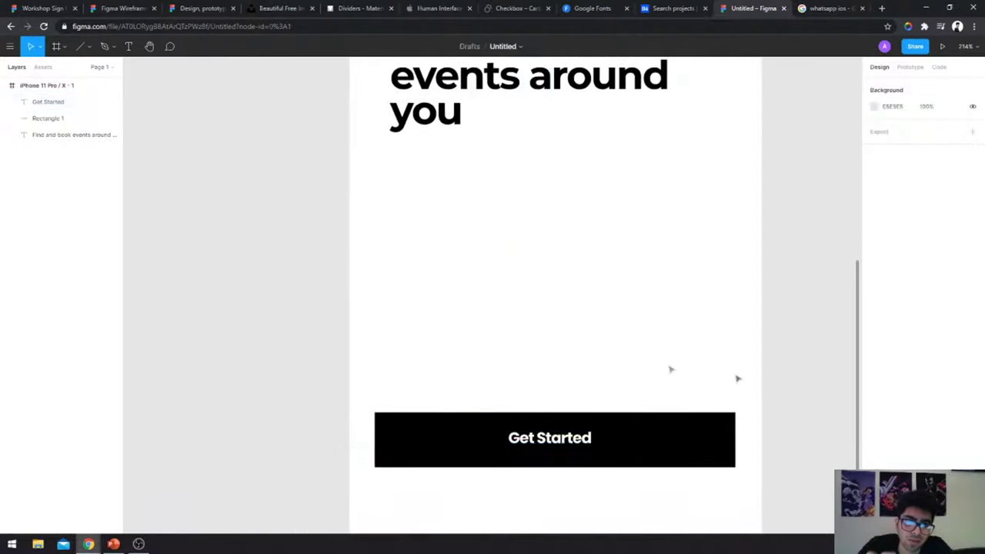
- Set the Get Started label's weight to Medium and its font to Montserrat
left_click(548, 440)
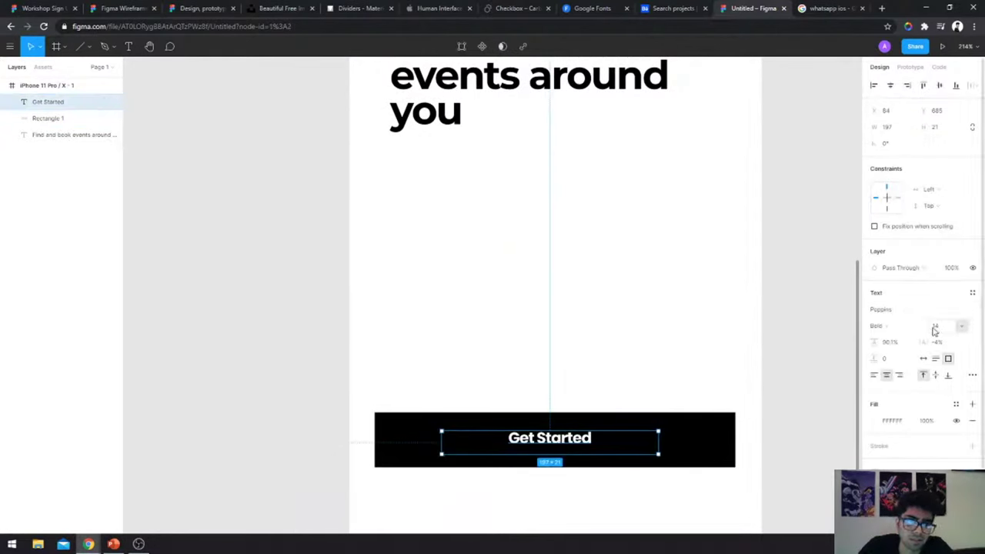
left_click(902, 327)
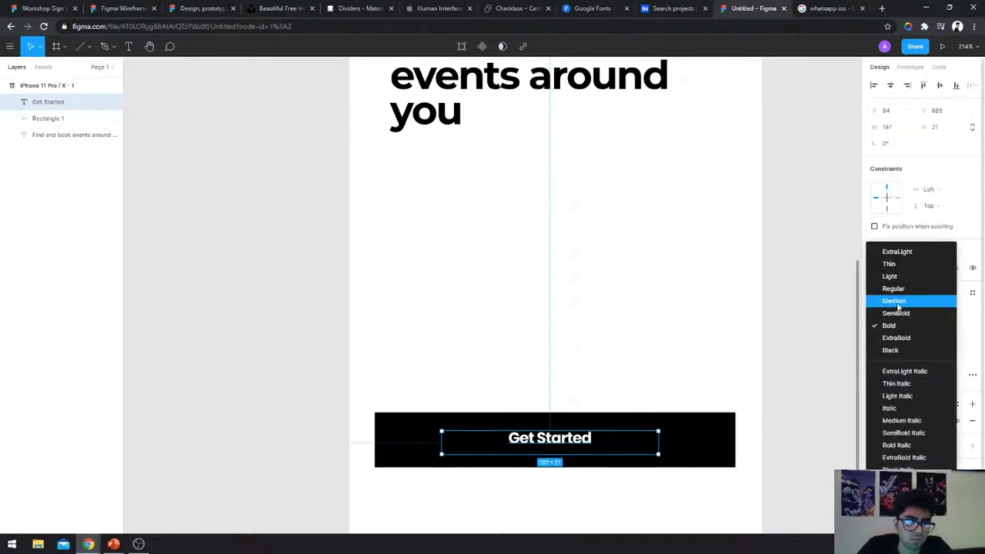
left_click(894, 301)
left_click(917, 311)
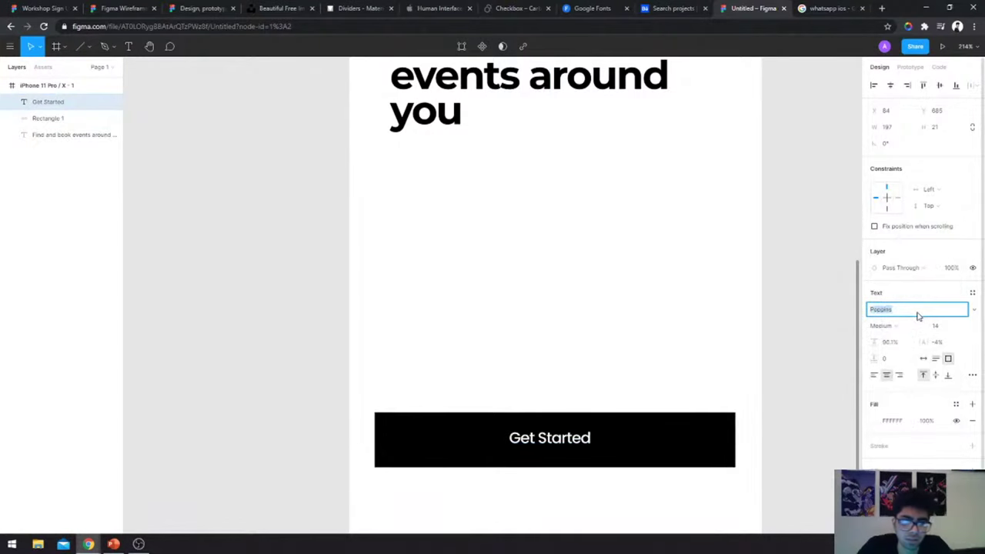
type("Montserrat")
key("Return")
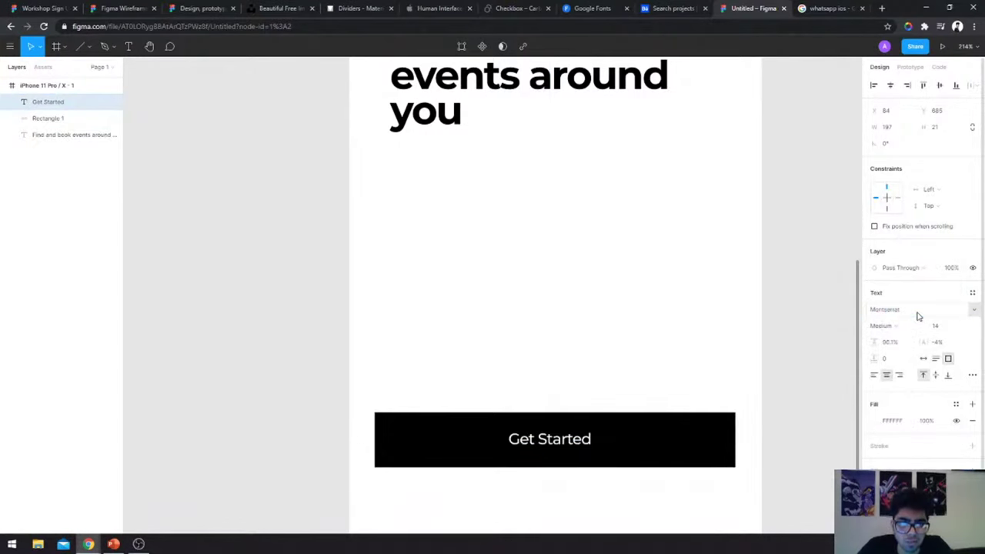
left_click(743, 435)
- Switch the Get Started label's text box to Auto Width resizing
scroll(743, 436, "down", 1)
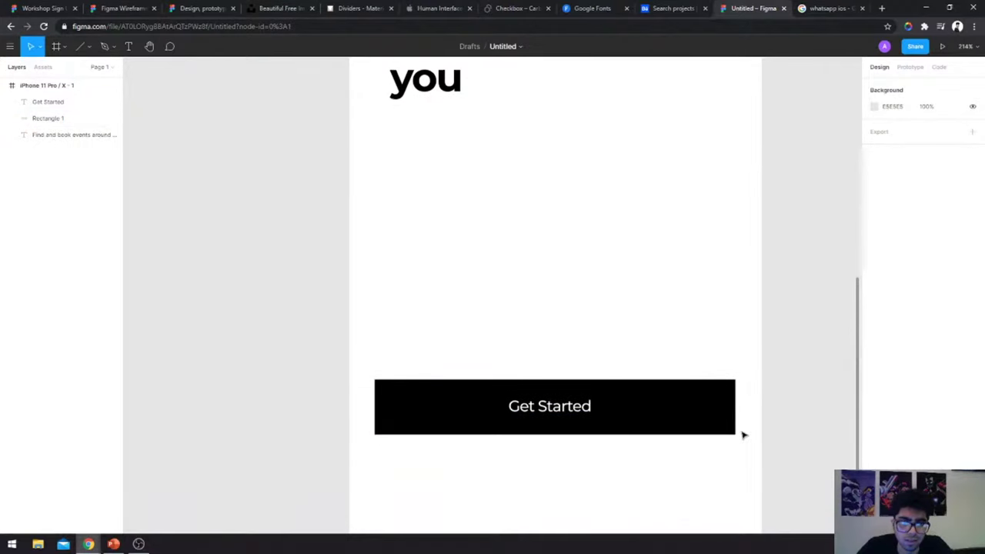
left_click(48, 102)
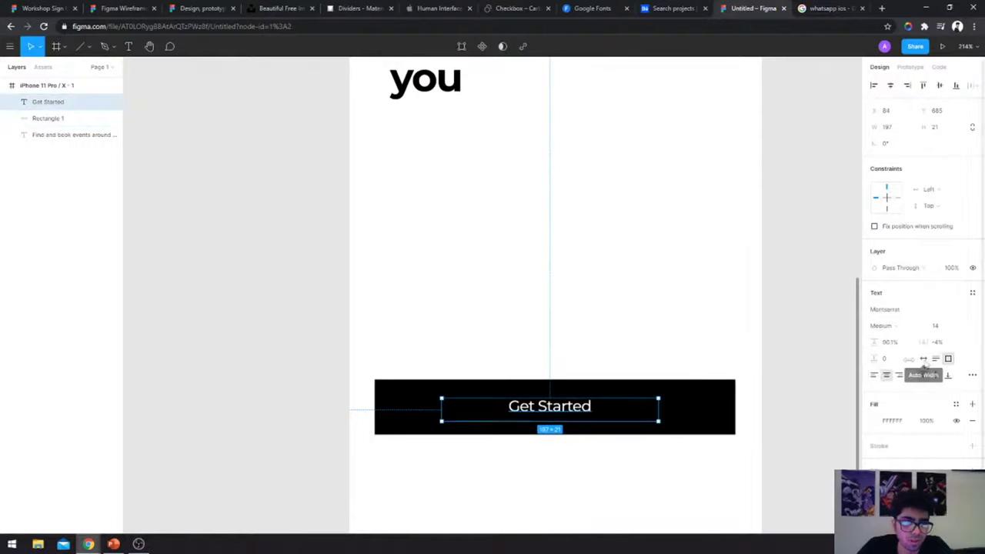
left_click(923, 361)
- Test the label's auto-width resizing with the sample text "sasbaahbs" and restore the wording to "Get Started"
key("Return")
left_click(591, 406)
type("sasbaahbs")
key("ctrl+a")
type("Get Started")
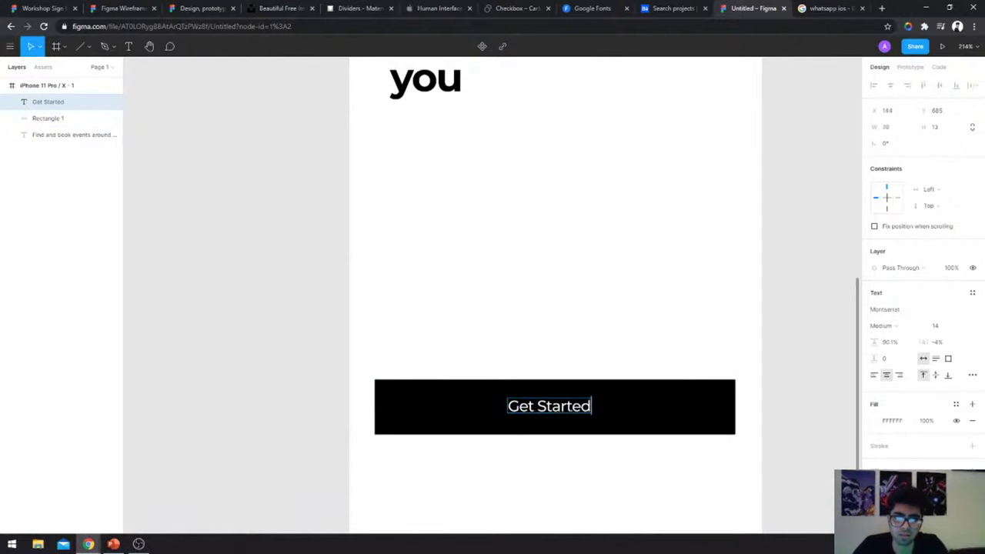
key("Escape")
- Align the Get Started label and the black rectangle on their horizontal and vertical centers
left_click(642, 413, "shift")
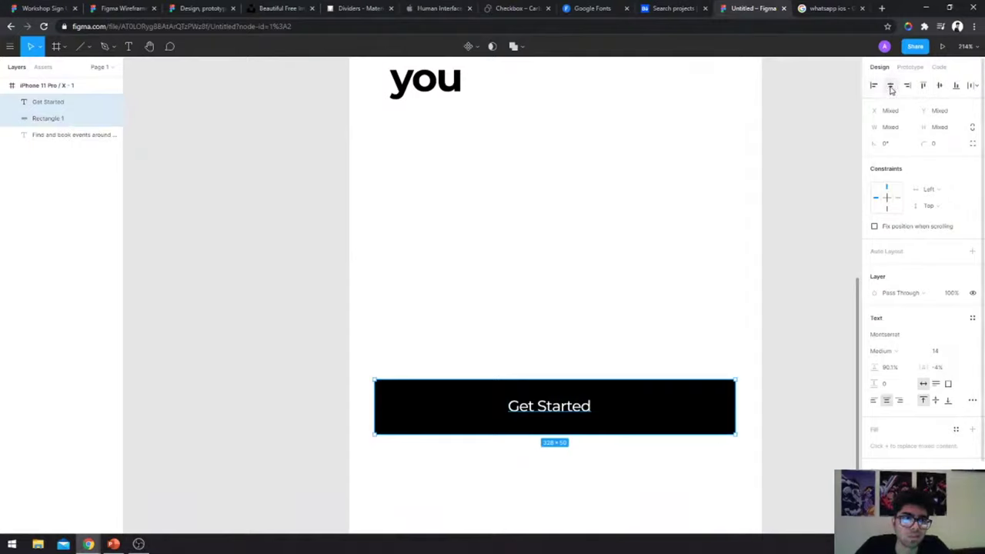
left_click(890, 86)
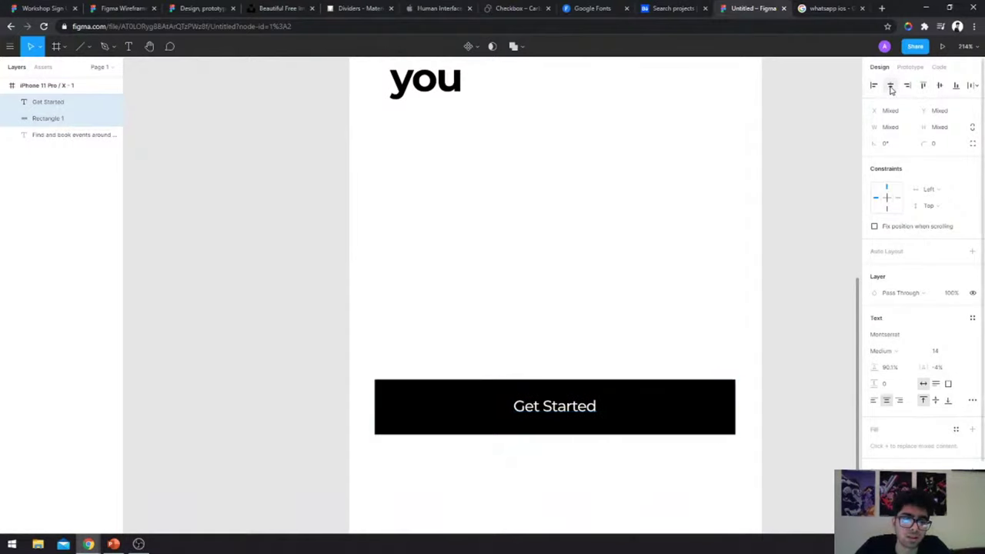
left_click(940, 86)
left_click(798, 447)
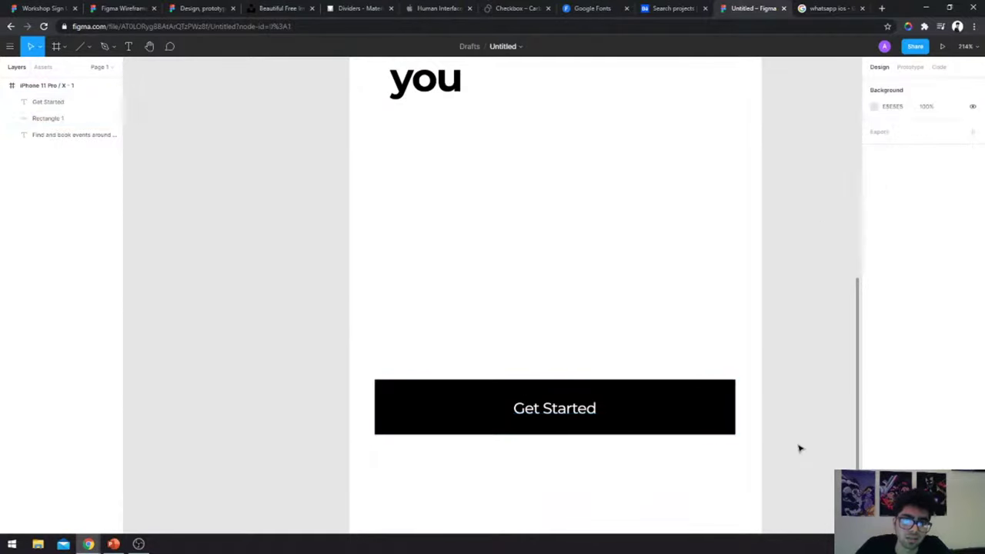
- Try duplicating the Get Started label and its black rectangle directly below the original, and delete the copy
left_click_drag(798, 446, 569, 422)
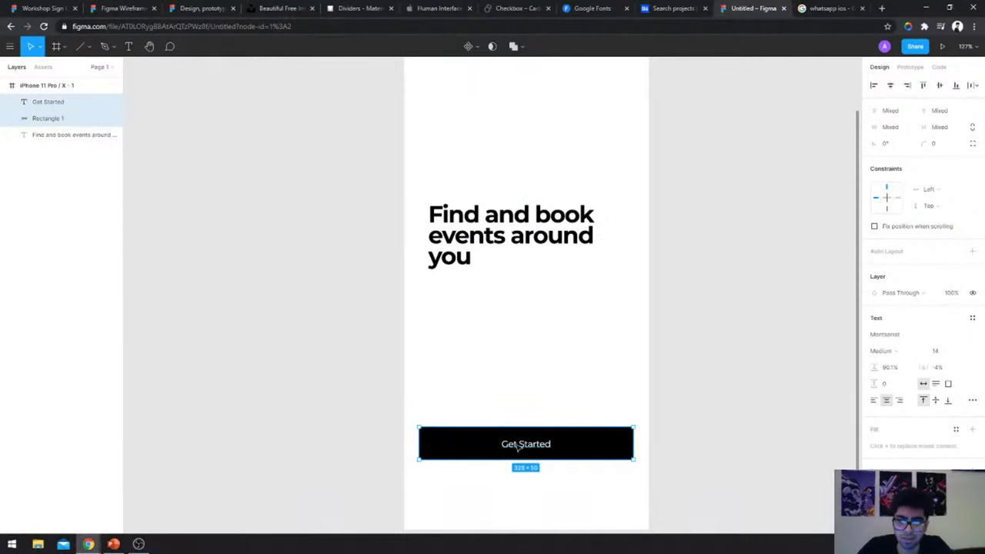
left_click_drag(518, 447, 523, 485)
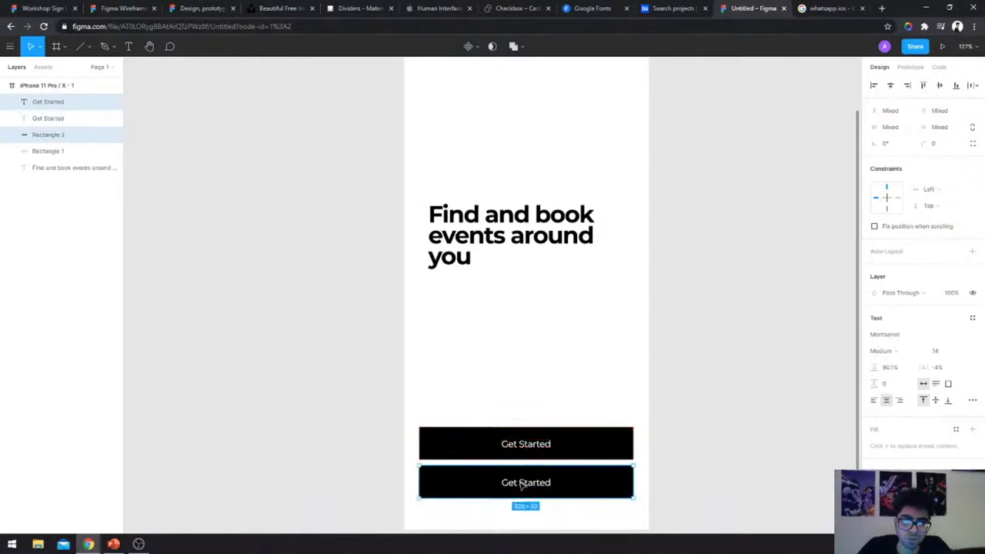
left_click(691, 455)
scroll(692, 456, "down", 2)
left_click(528, 440)
left_click(528, 437, "shift")
key("Delete")
left_click_drag(561, 434, 473, 374)
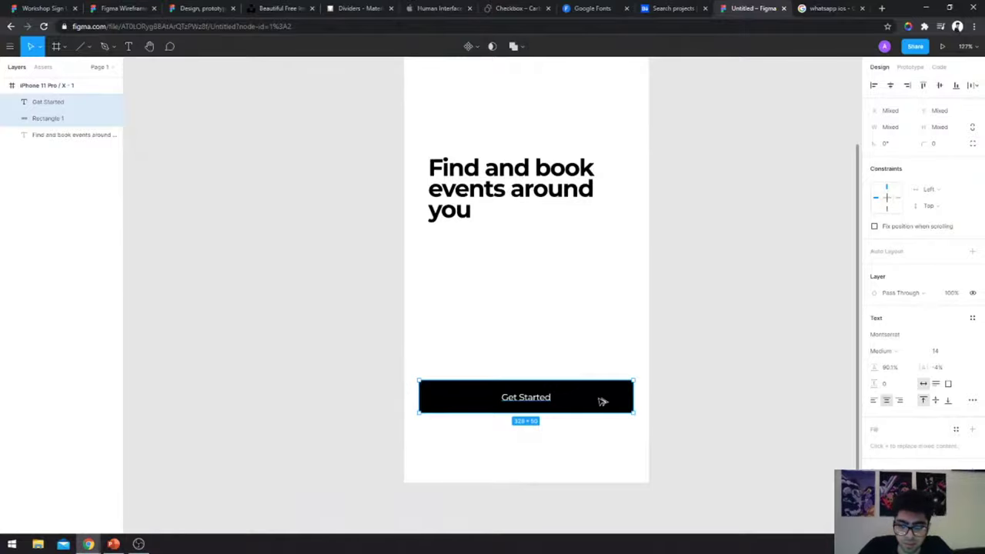
left_click_drag(603, 400, 603, 438)
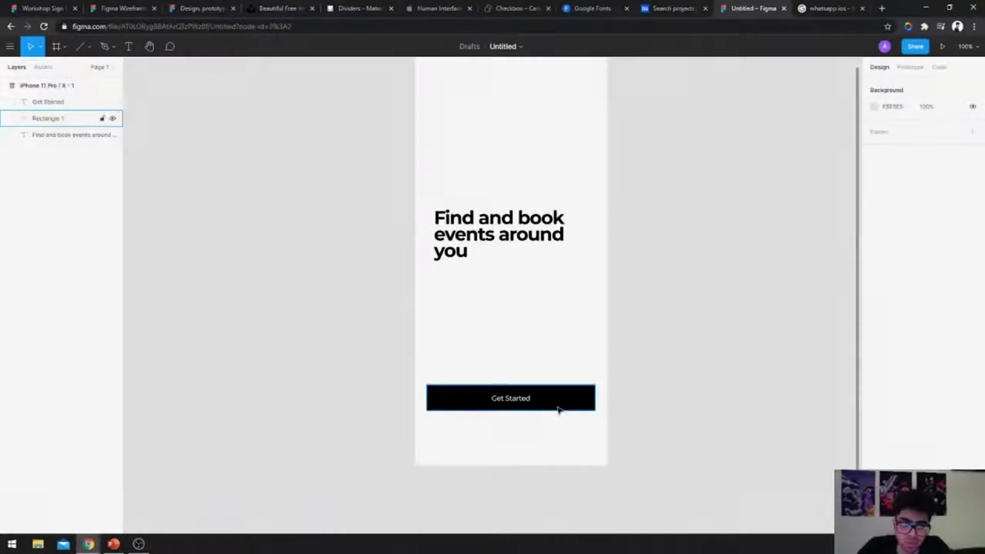
left_click(560, 410)
- Duplicate the Get Started label together with its black rectangle directly below the original button
left_click_drag(517, 429, 488, 360)
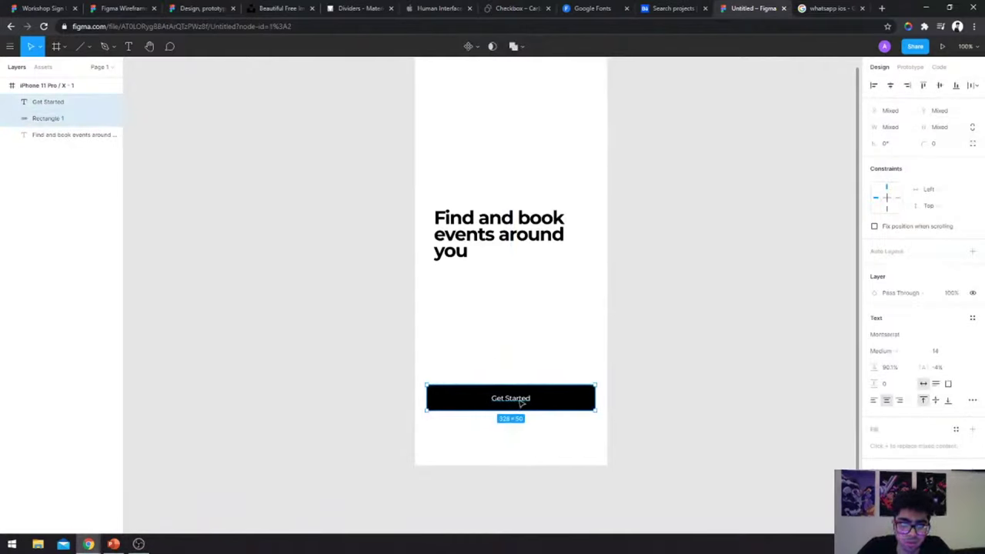
mouse_move(520, 402)
left_mouse_down()
mouse_move(521, 436)
mouse_move(493, 379)
mouse_move(561, 439)
mouse_move(477, 372)
left_mouse_up()
key("Delete")
key("Delete")
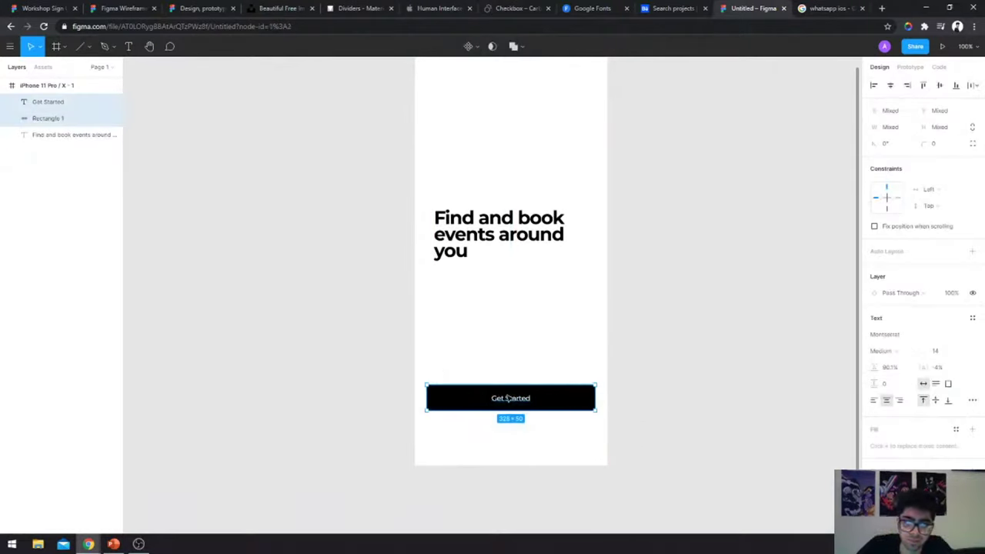
left_click_drag(510, 398, 533, 431)
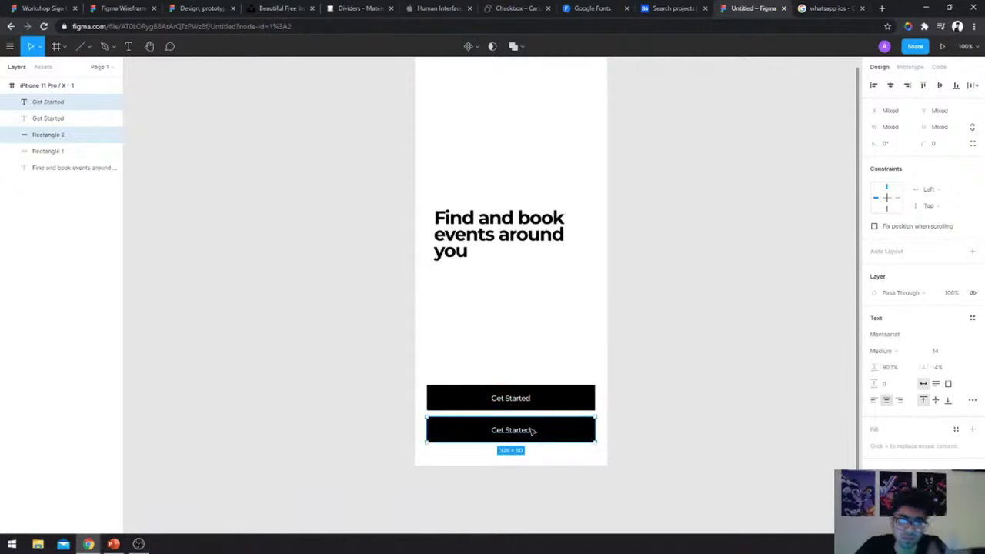
scroll(533, 431, "up", 3)
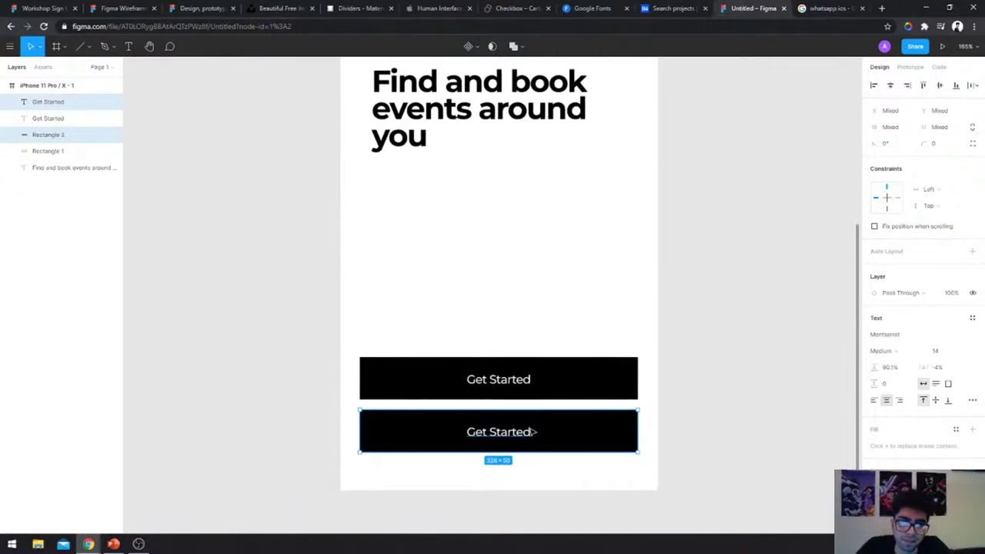
- Try duplicating the upper Get Started button sideways on the same row, and undo that copy
left_click(588, 379)
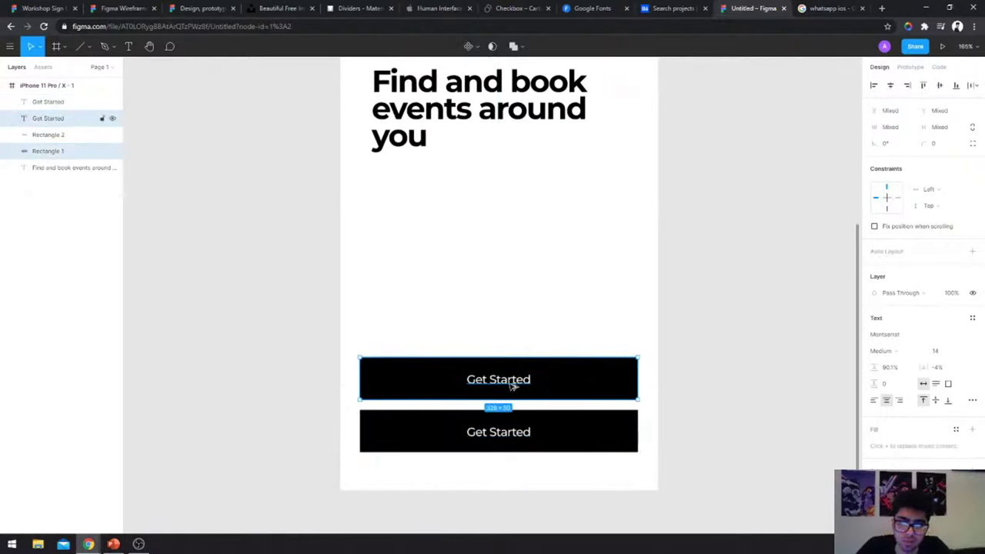
left_click_drag(512, 387, 653, 354)
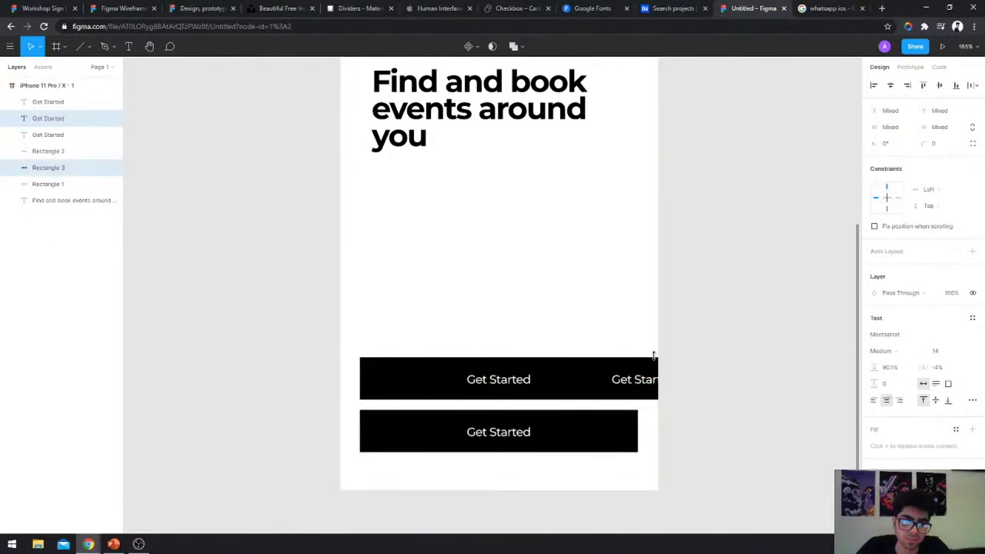
key("ctrl+z")
- Change the lower button's label to "Sign in"
left_click(517, 433)
double_click(518, 437)
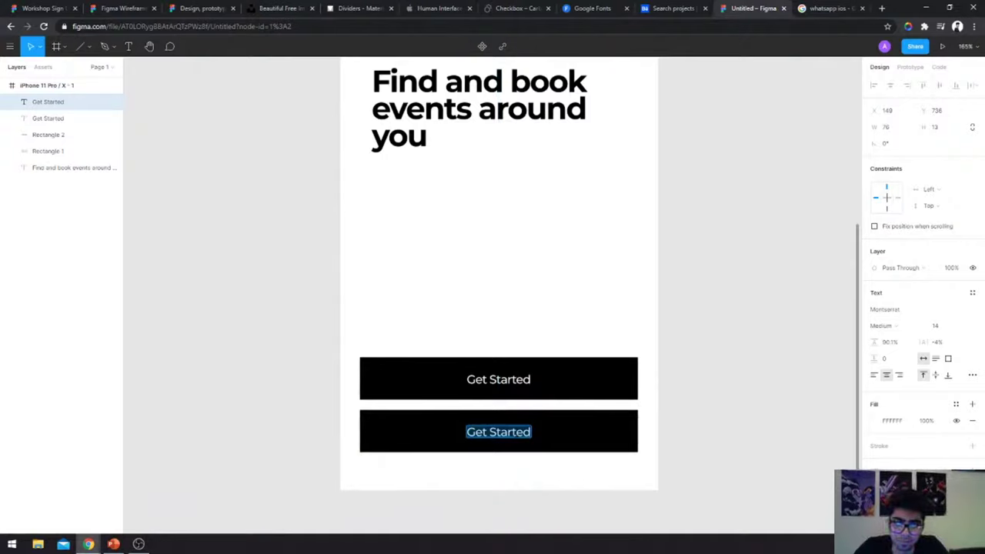
type("Sign in")
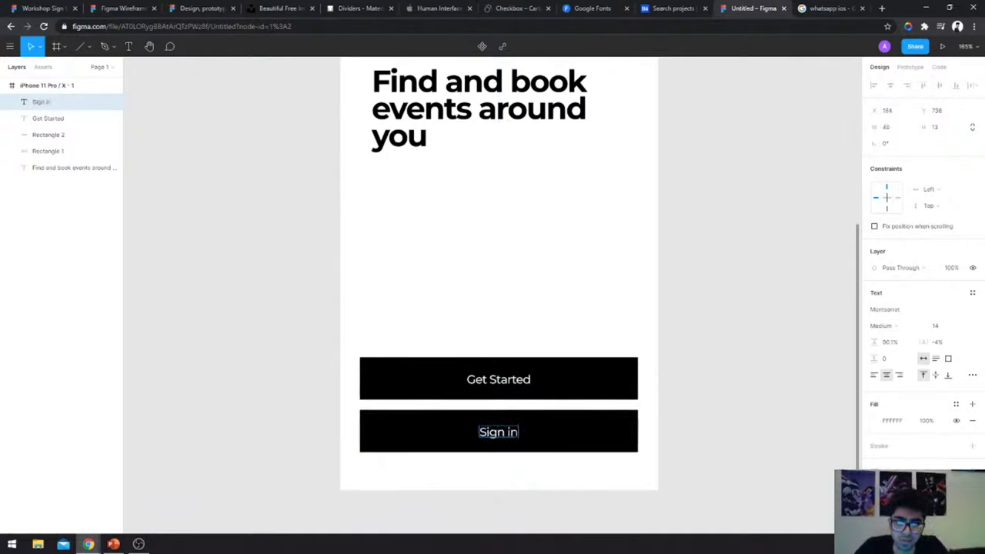
key("Escape")
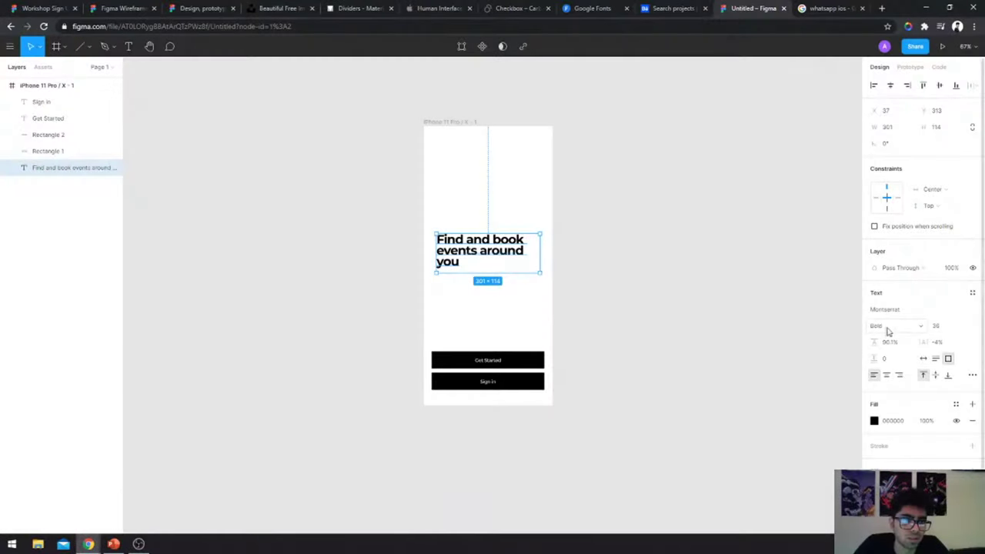
- Set the weight of the "Find and book events around you" heading to ExtraBold
left_click(883, 326)
left_click(891, 346)
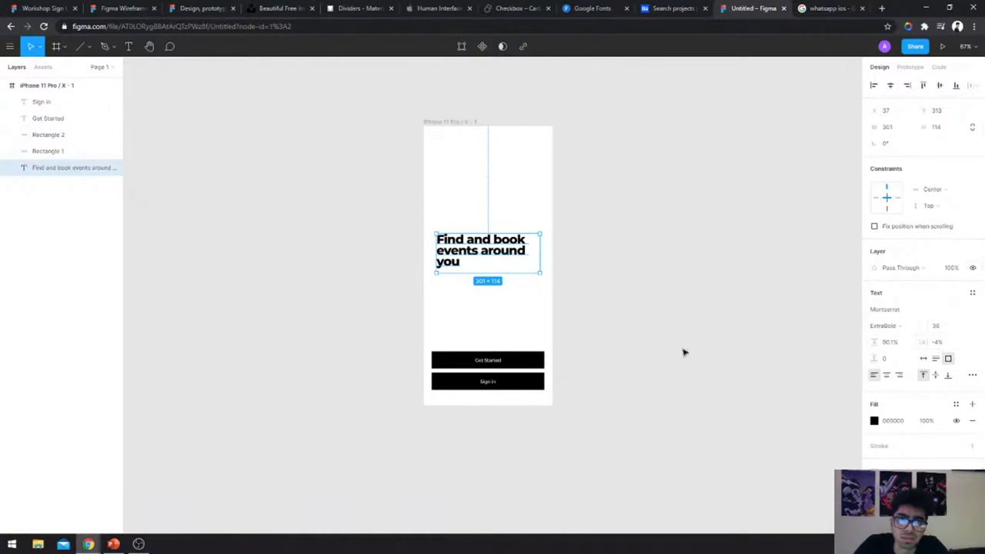
left_click(560, 254)
- Move both black buttons and their labels together slightly higher in the frame
left_click(528, 359)
right_click(526, 359)
left_click(490, 429)
left_click(558, 410)
left_click_drag(557, 410, 429, 336)
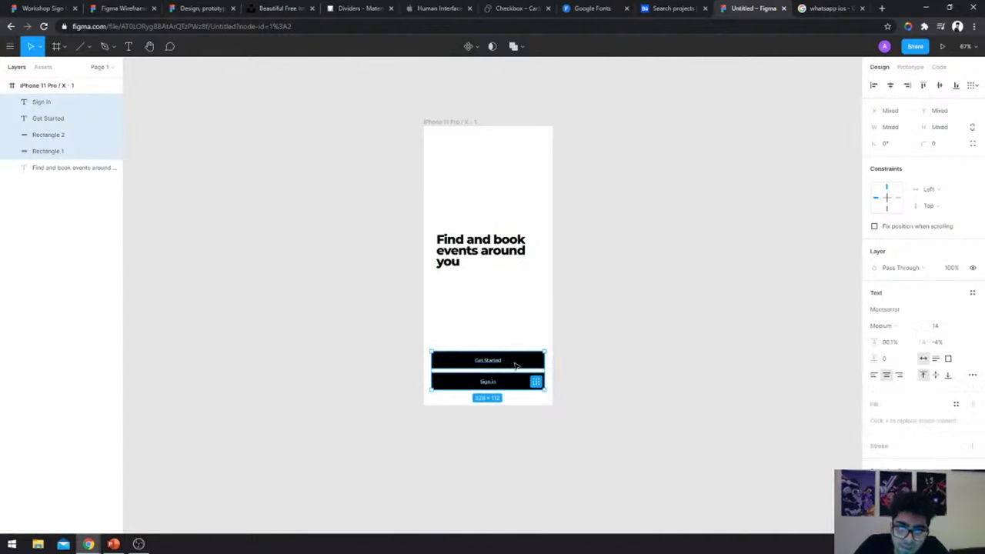
left_click_drag(516, 367, 516, 357)
left_click(570, 334)
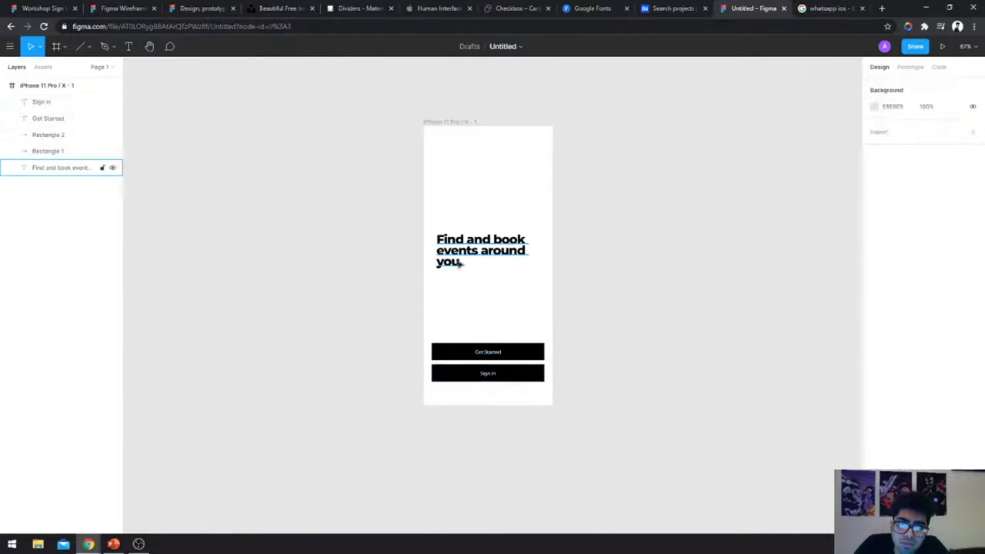
left_click(73, 167)
scroll(547, 270, "up", 5)
scroll(558, 238, "down", 6)
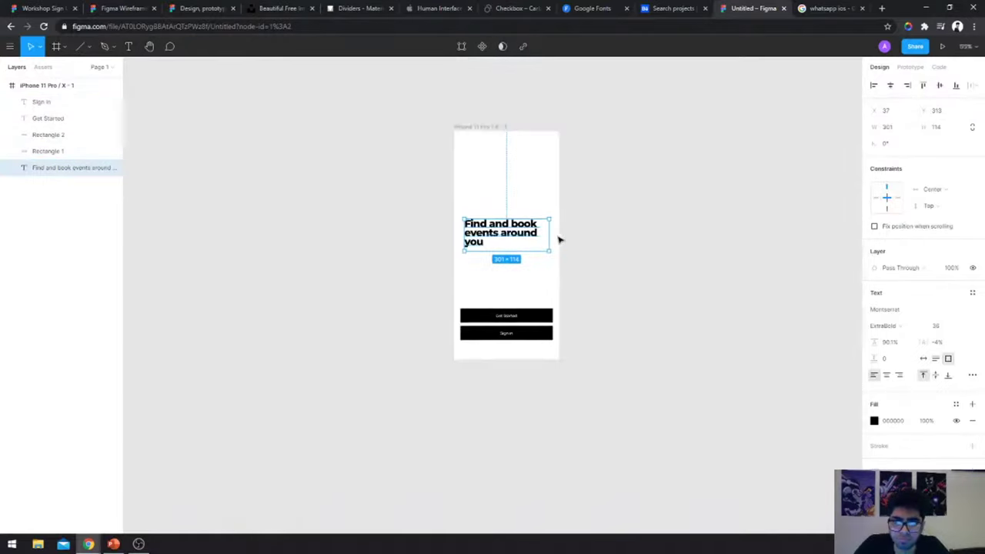
left_click(598, 246)
scroll(599, 246, "up", 3)
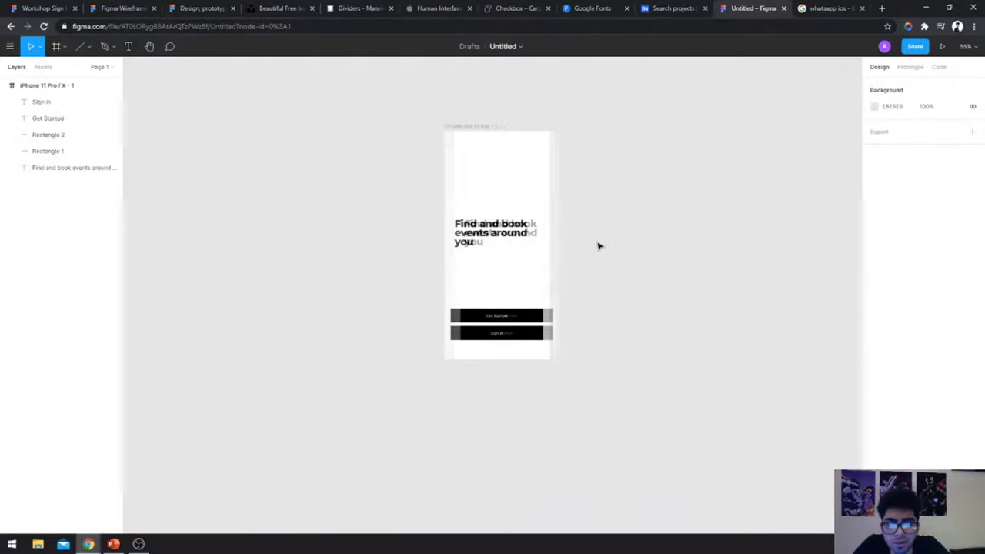
scroll(598, 246, "up", 3)
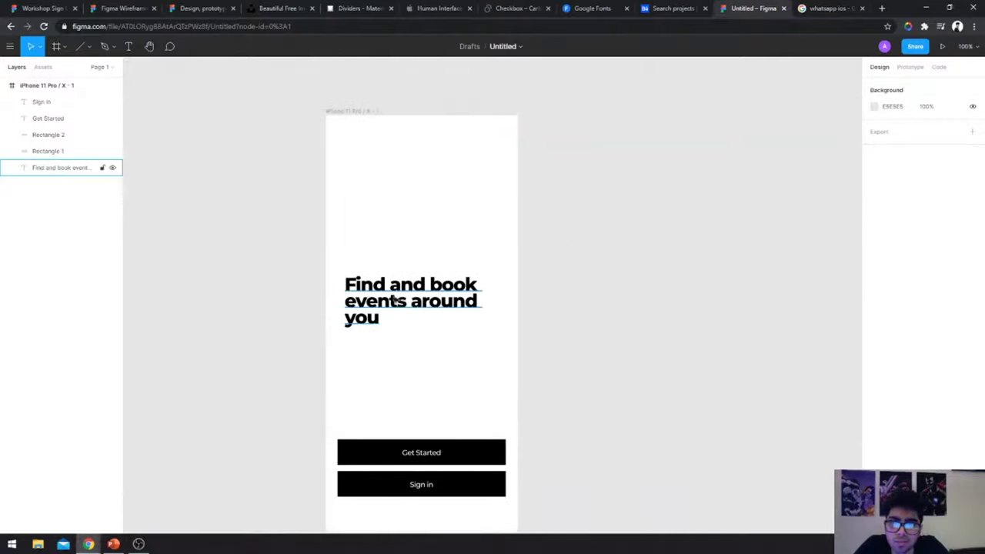
- Duplicate the Get Started label into the empty space between the heading and the buttons
left_click(394, 300)
left_click(437, 454)
left_click_drag(437, 454, 429, 388)
- Left-align the duplicated label's text and set its fill to black, 000000
left_click(874, 375)
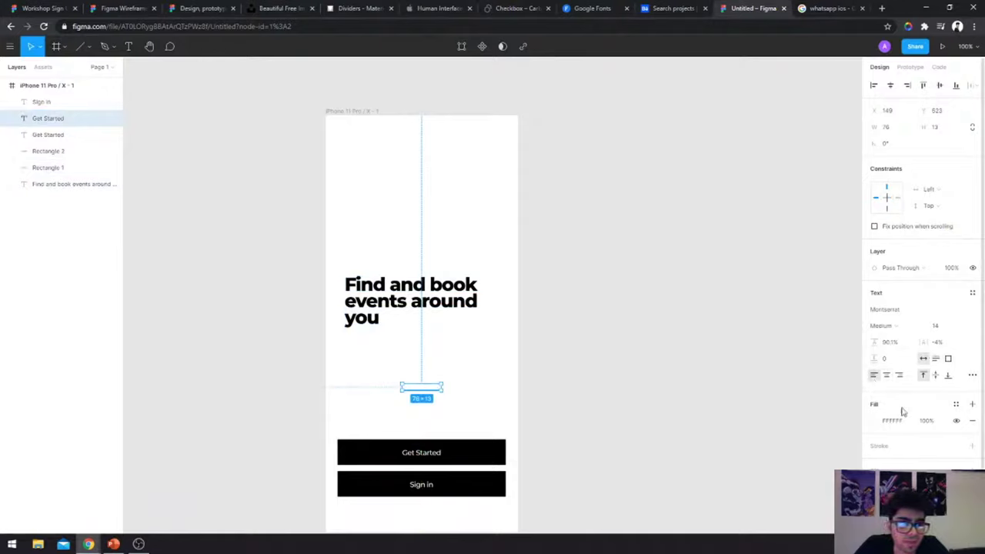
left_click(876, 421)
left_click(762, 484)
left_click(534, 509)
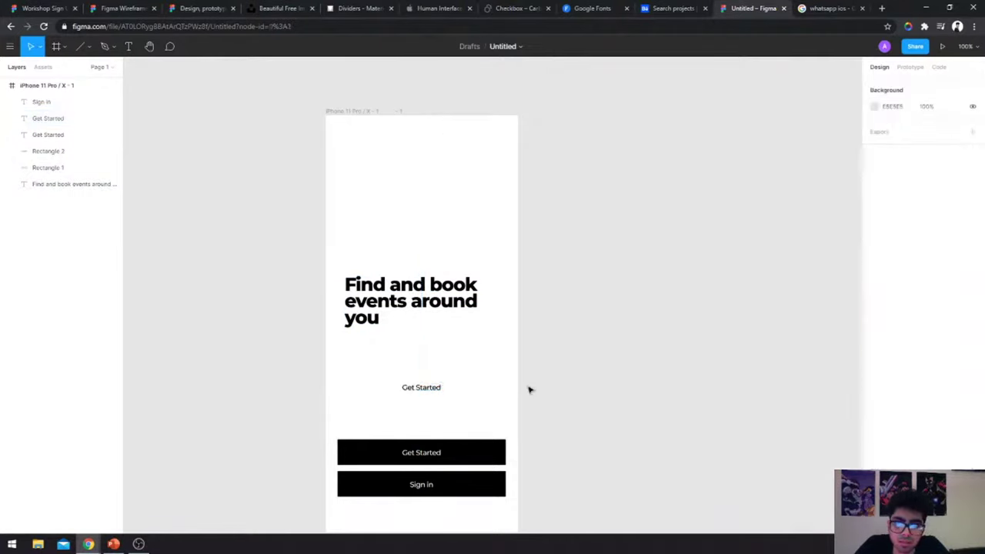
- Enlarge the duplicated label into a fixed-size text box about 145 × 49
left_click(416, 389)
left_click(948, 358)
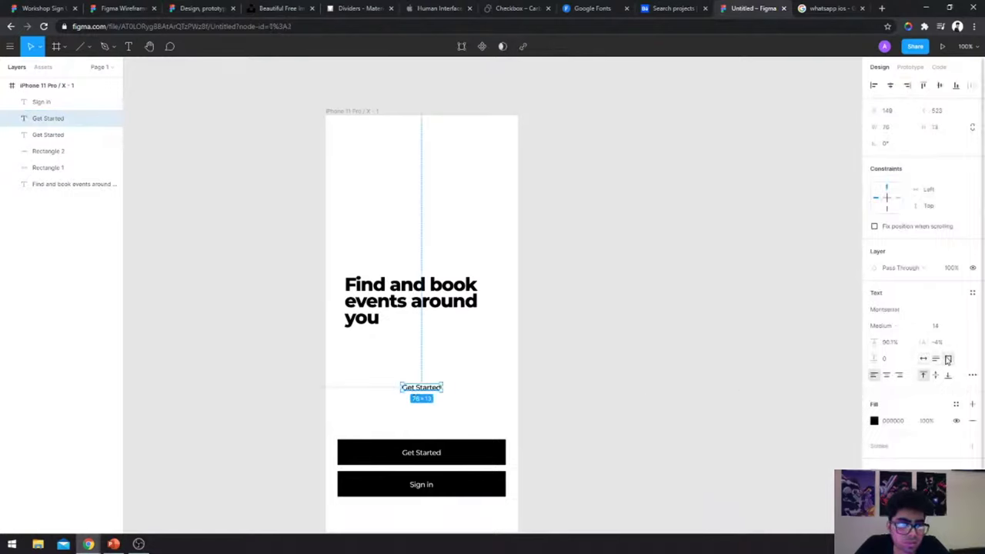
left_click_drag(444, 394, 479, 411)
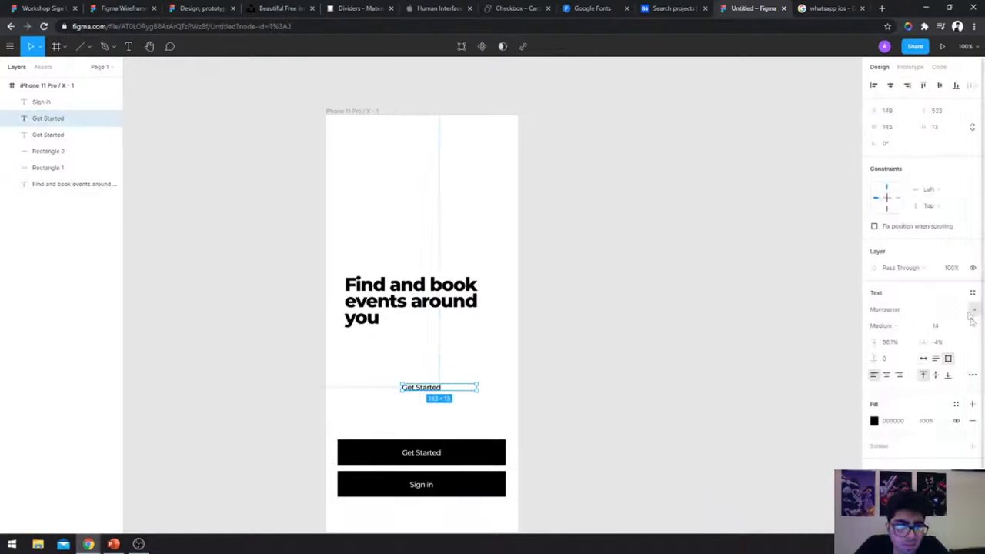
left_click(936, 359)
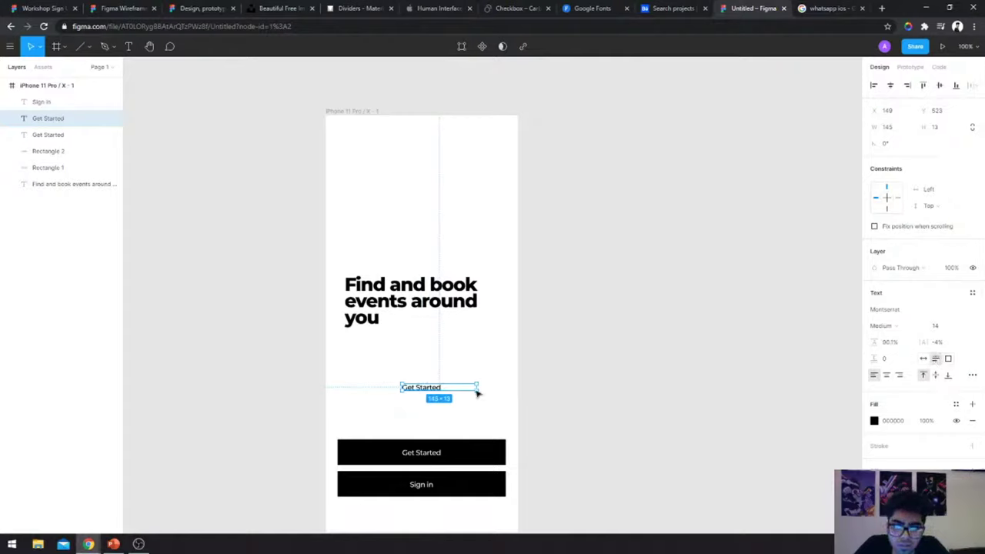
mouse_move(474, 392)
left_mouse_down()
mouse_move(467, 400)
mouse_move(476, 408)
left_mouse_up()
- Replace the duplicated label's text with "Look for the best concerts, and live performances in your locality"
double_click(425, 391)
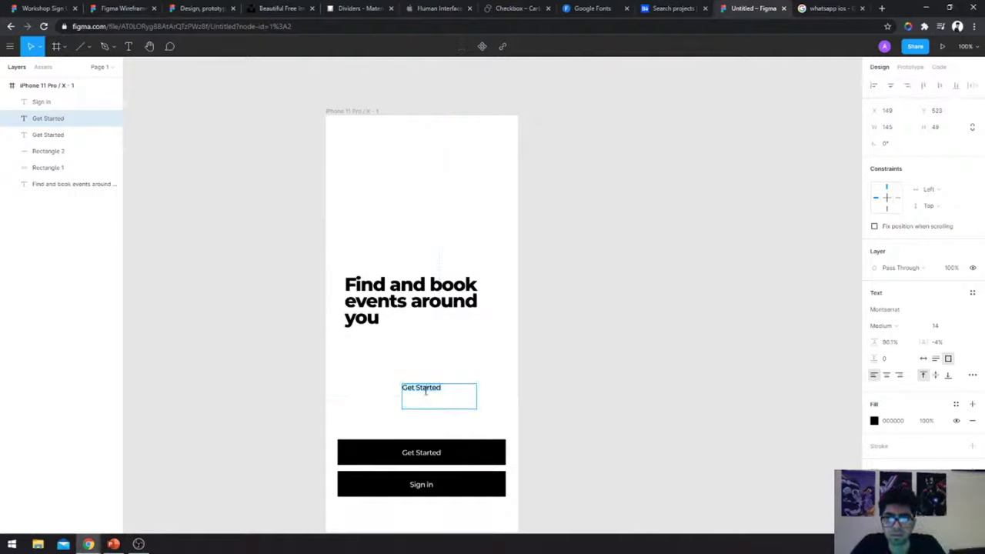
type("Find")
key("ctrl+a")
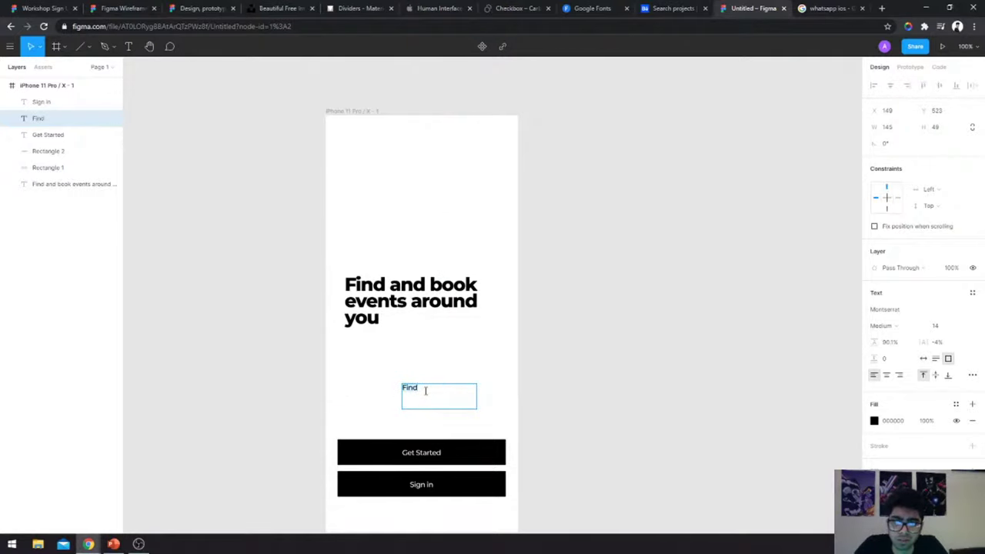
type("Look")
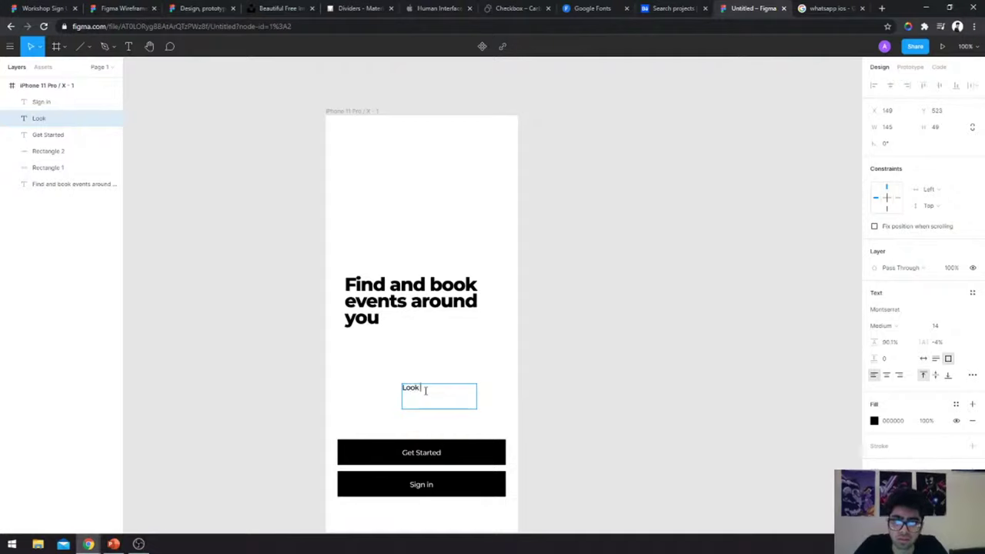
type(" for the best concerts")
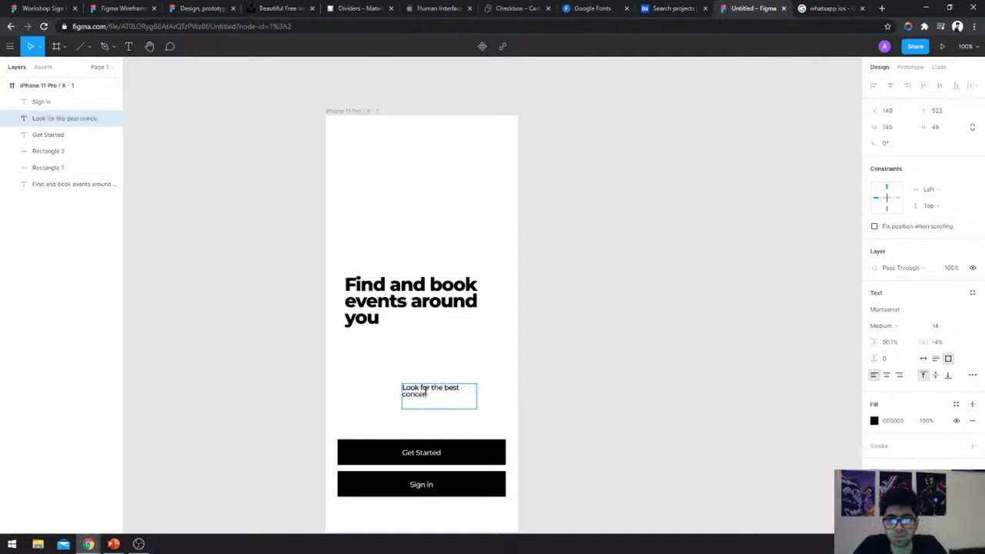
type(", and live")
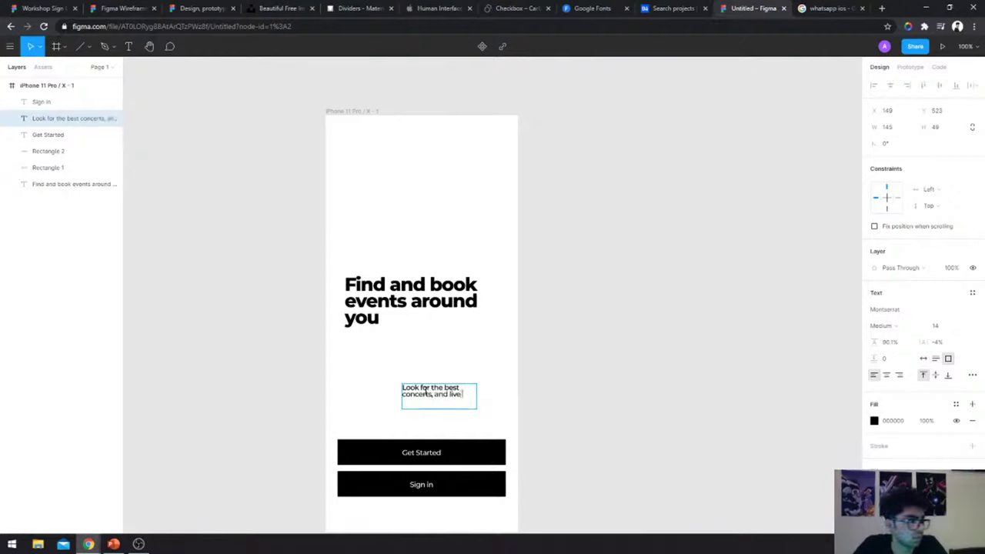
type(" performances")
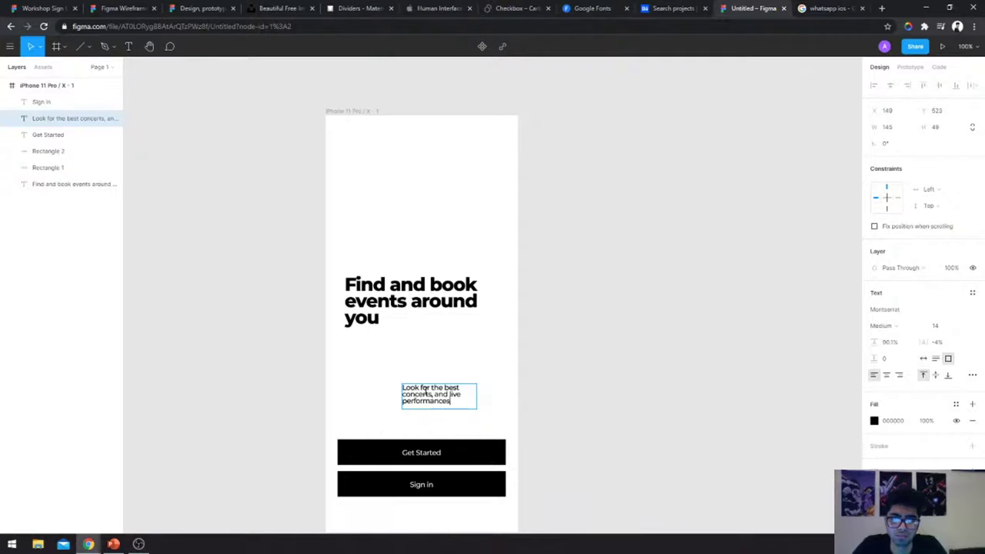
type(" in your")
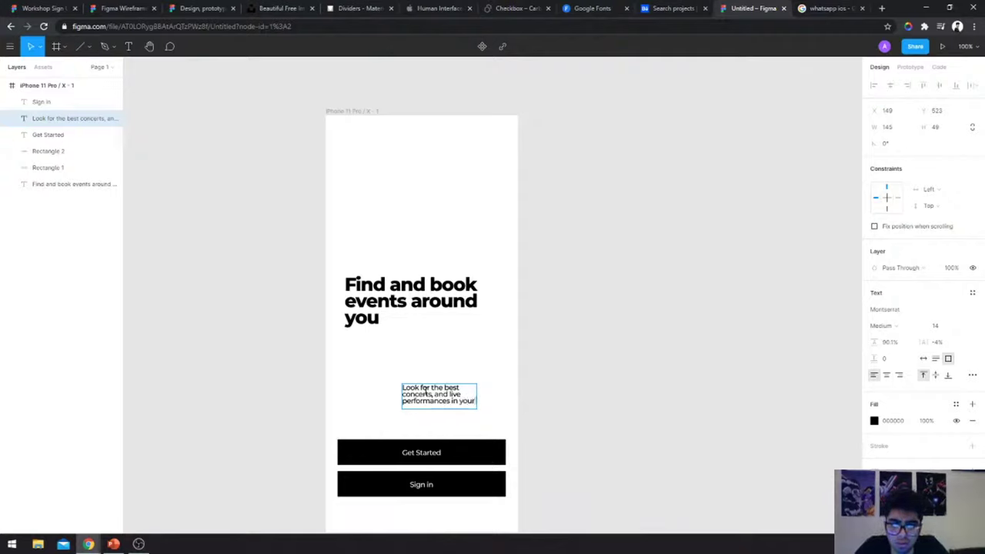
type(" locality")
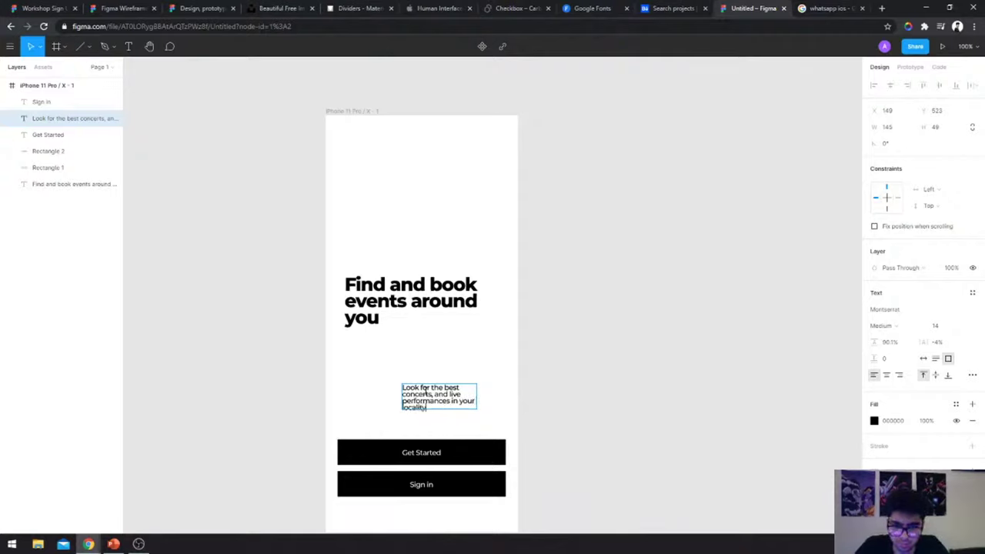
key("Escape")
- Widen the description's text box and line up both the description and the heading with the buttons' left edge at X 23
left_click_drag(477, 395, 507, 395)
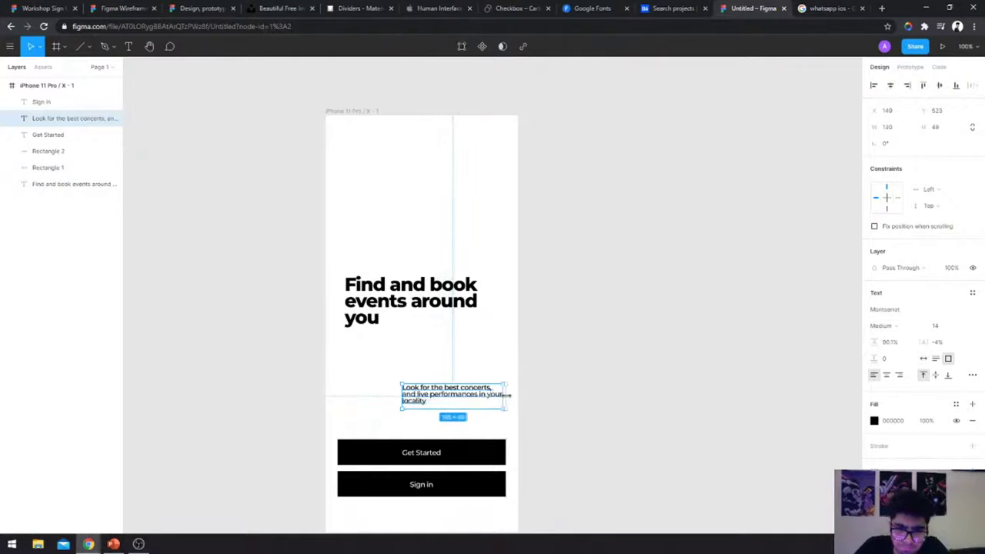
left_click_drag(436, 398, 374, 402)
left_click_drag(375, 299, 368, 300)
scroll(340, 347, "down", 2)
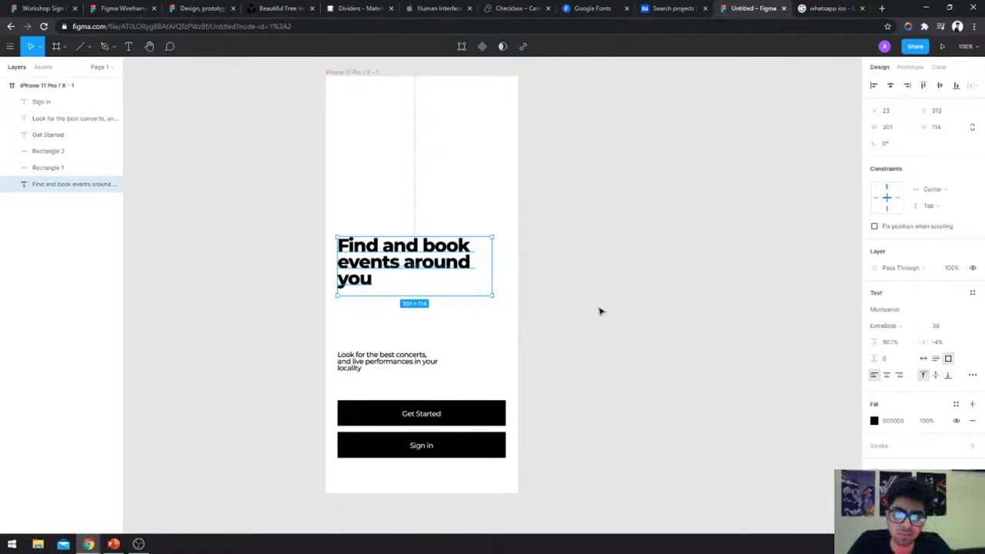
- Widen the description's text box so it wraps onto two lines and move it up to about 14 px below the heading
left_click(385, 360)
left_click_drag(442, 362, 474, 361)
left_click_drag(372, 365, 374, 319)
left_click(387, 349)
- Move the heading and description together down closer to the buttons, placing the heading at about Y 376 with a 23 px gap between them
left_click(360, 310)
left_click(355, 266, "shift")
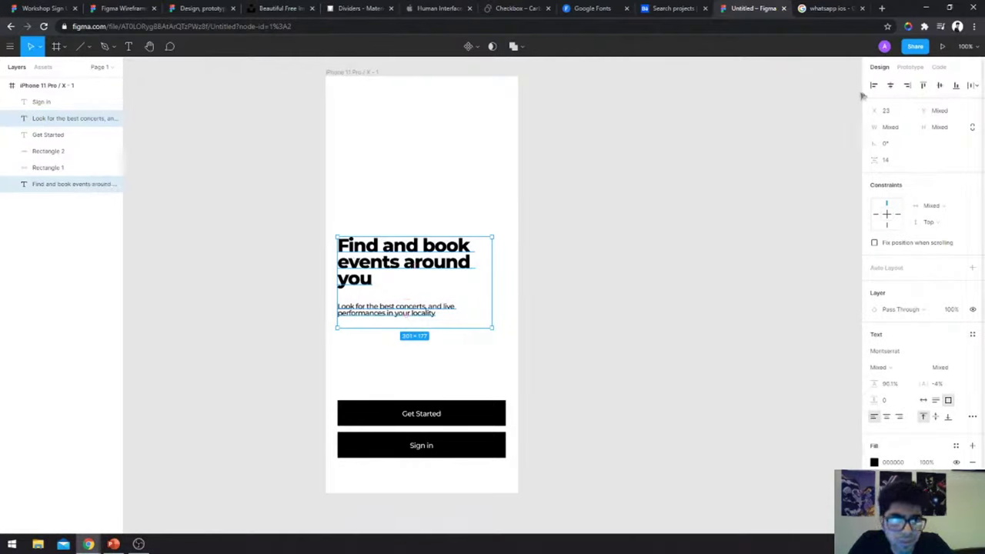
left_click(624, 277)
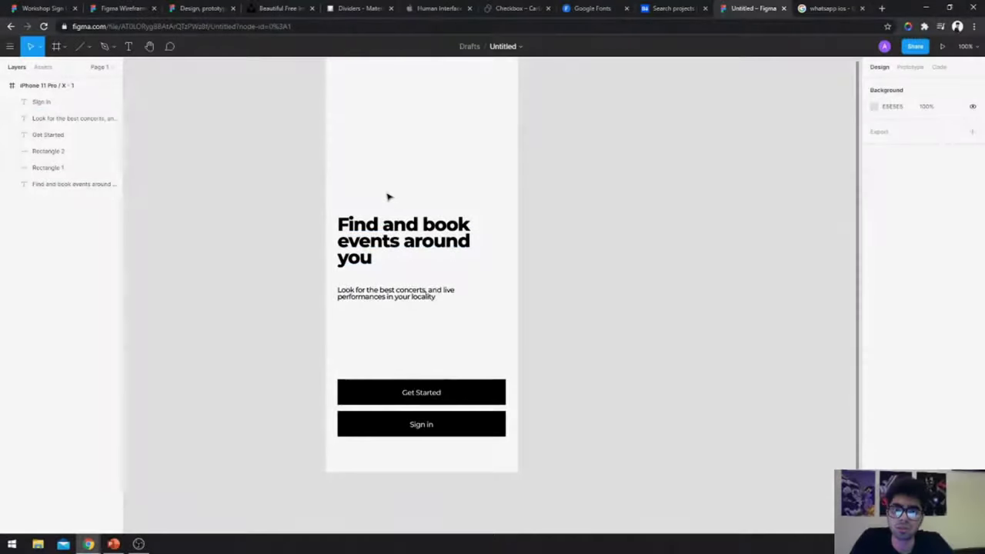
left_click_drag(387, 196, 390, 317)
left_click_drag(364, 275, 364, 307)
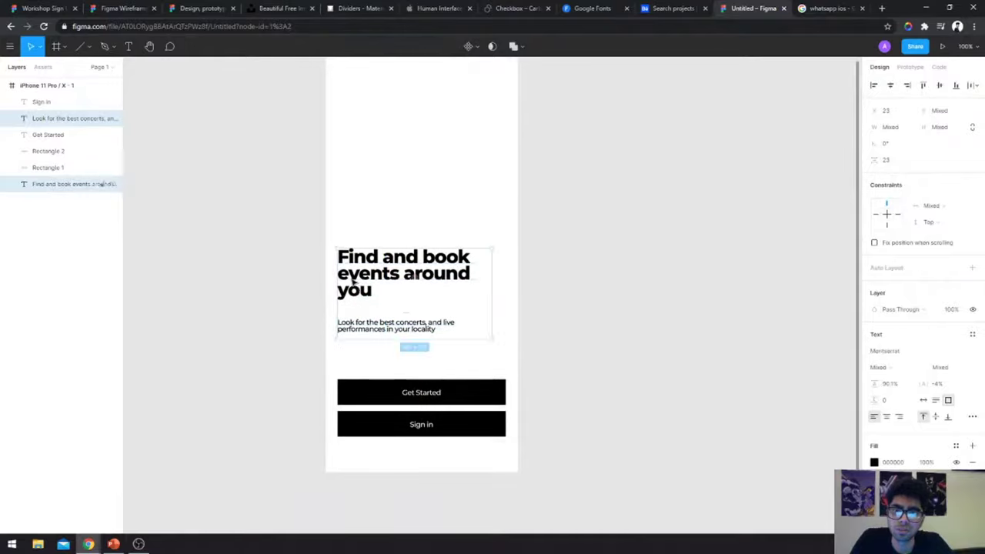
left_click(541, 269)
scroll(541, 269, "up", 2)
scroll(391, 246, "down", 1)
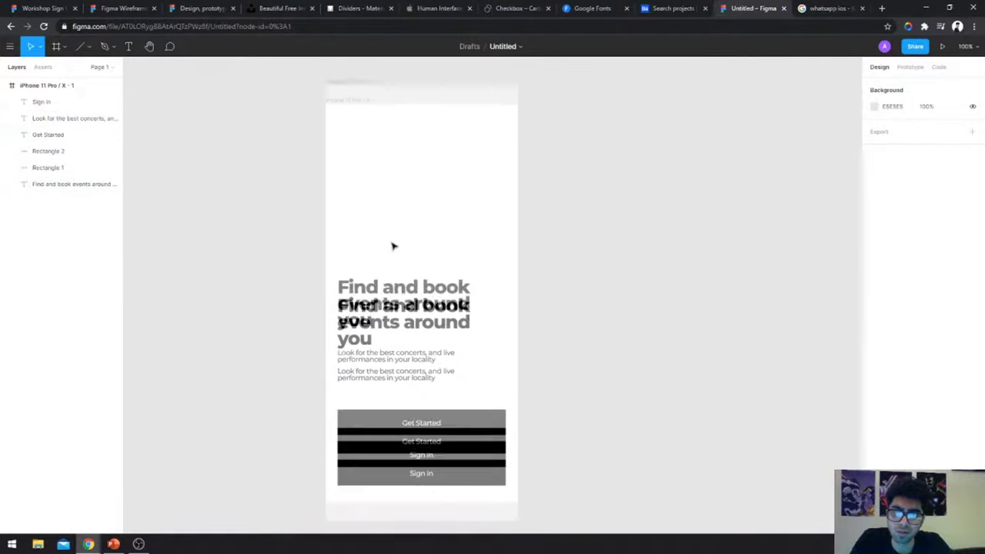
scroll(498, 269, "down", 1)
scroll(498, 269, "up", 2)
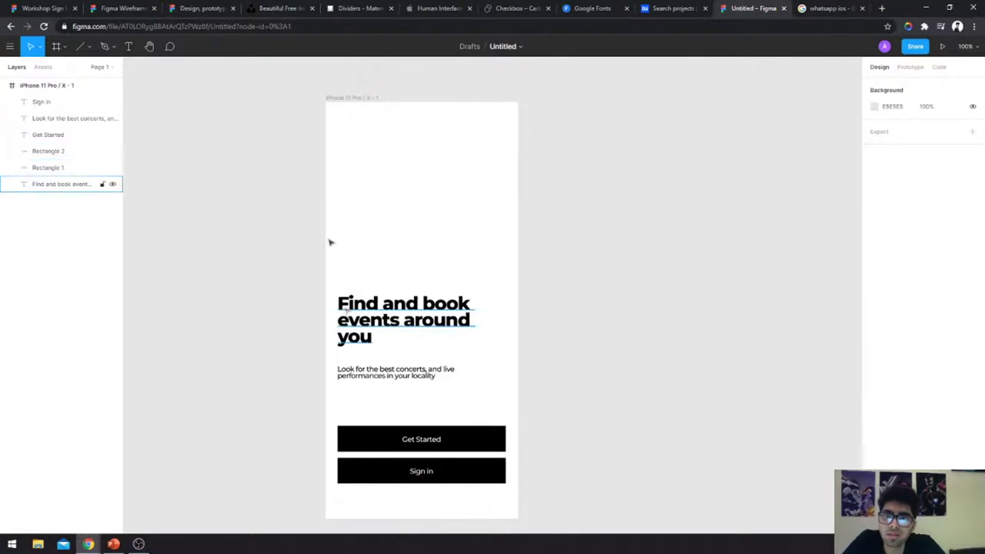
scroll(304, 123, "down", 1)
- Switch to Unsplash and search its photos for "rock band"
left_click(279, 9)
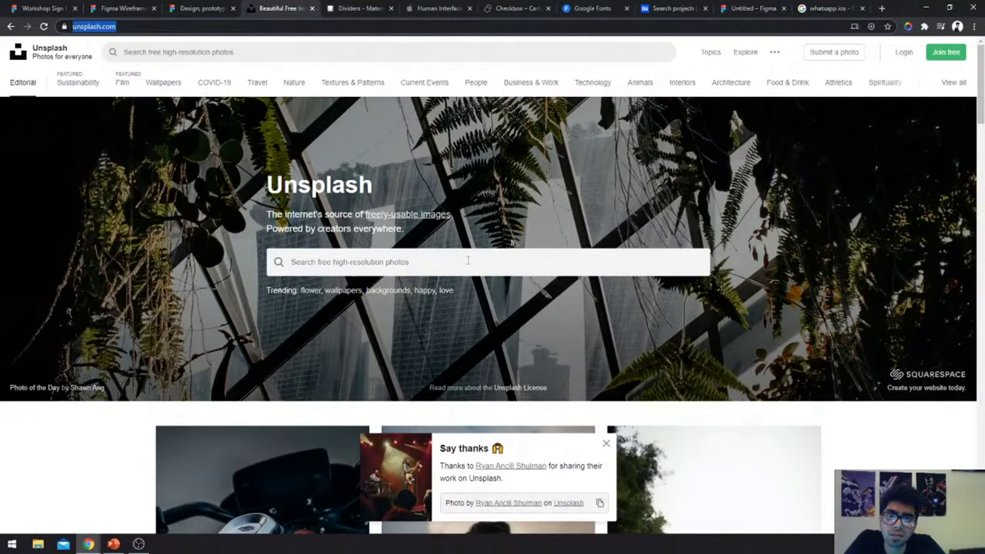
scroll(433, 282, "down", 1)
scroll(433, 283, "down", 1)
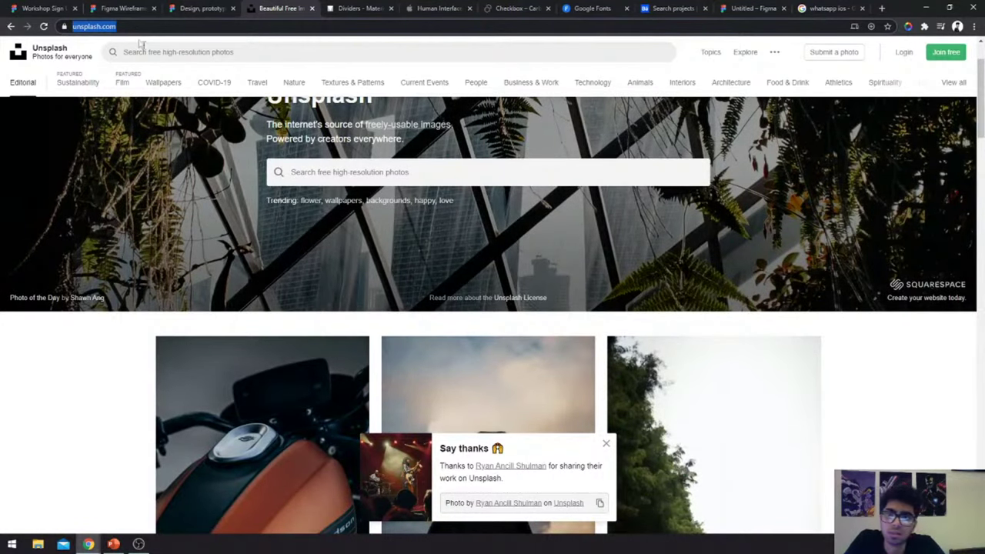
left_click(164, 59)
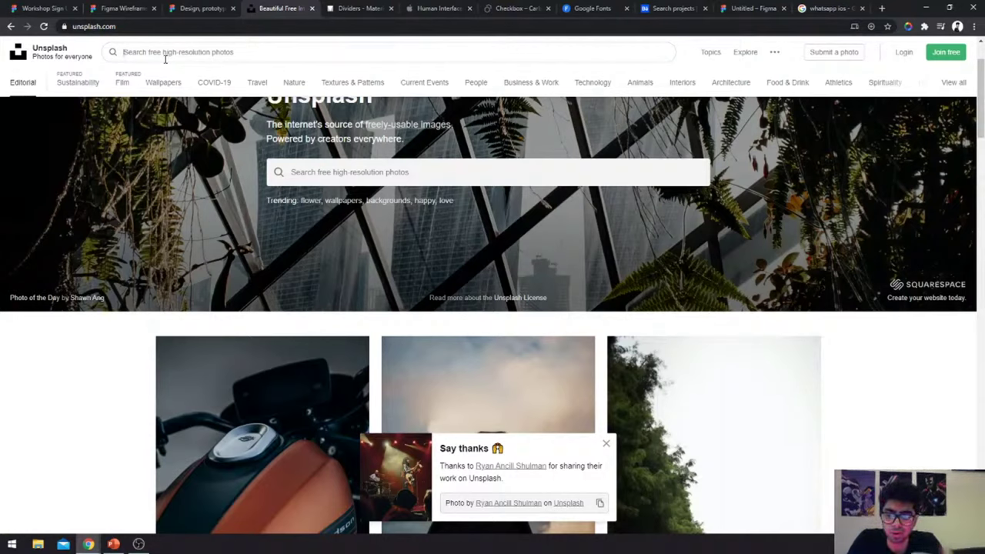
left_click(164, 60)
type("rock band")
key("Return")
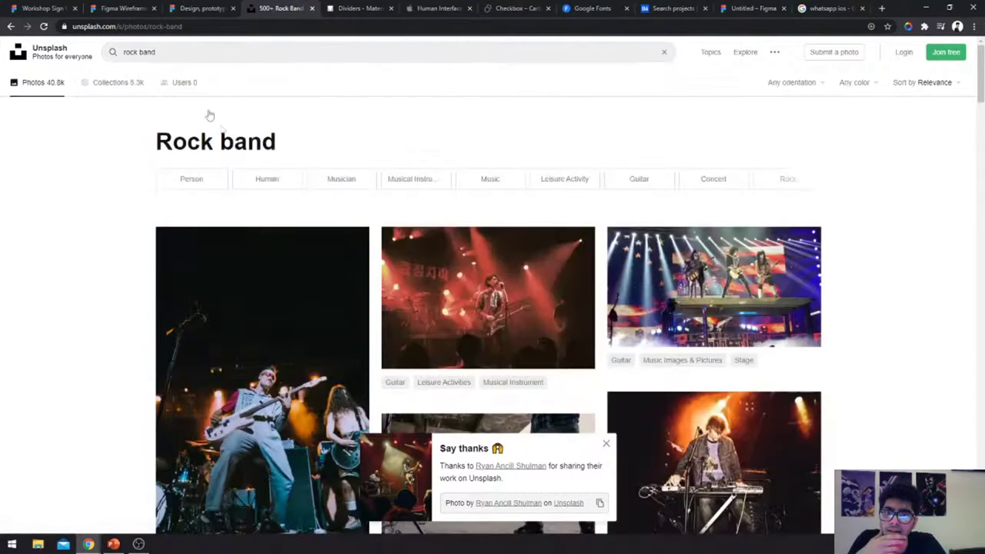
- Browse the rock band results and open the concert photo of a crowd with raised hands under purple and red stage lights
scroll(215, 123, "down", 2)
scroll(227, 147, "down", 5)
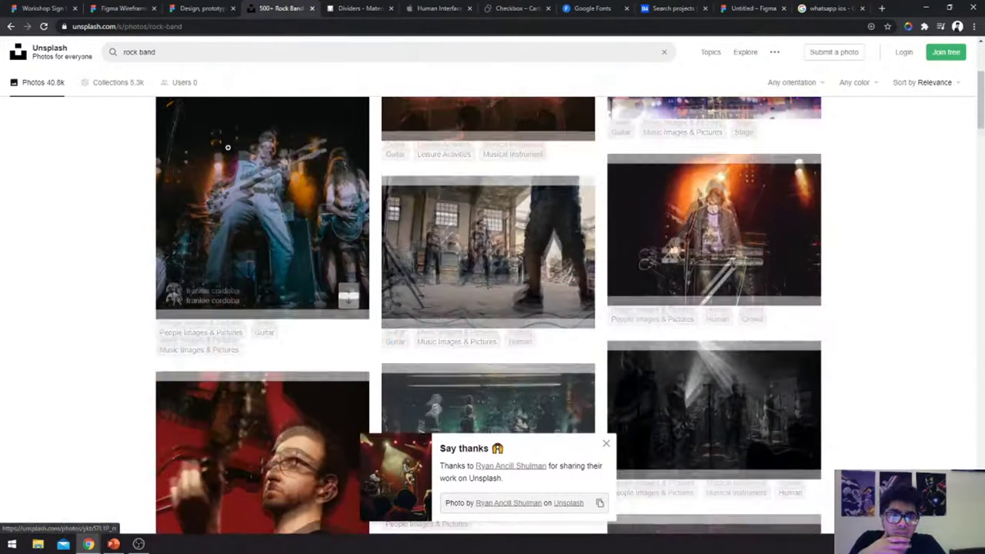
scroll(228, 147, "down", 9)
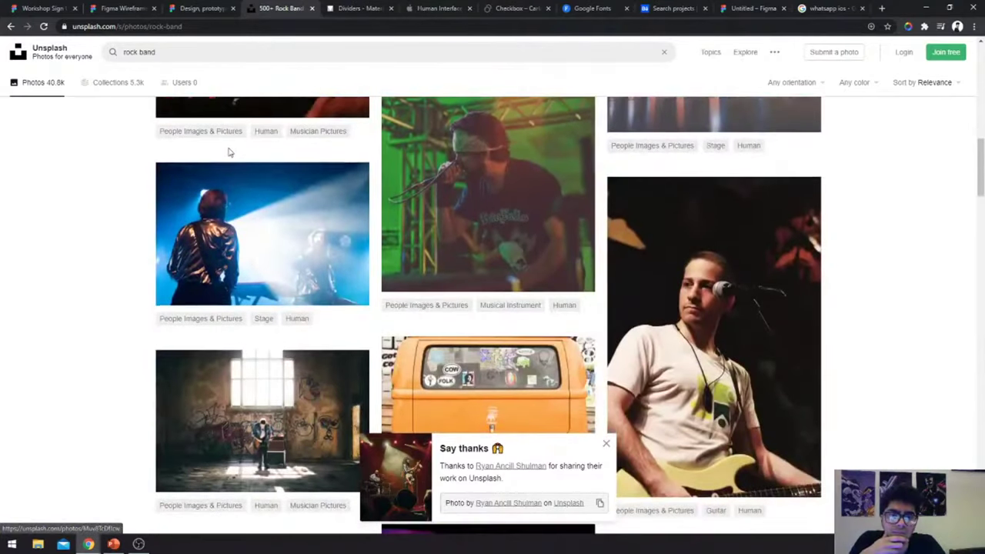
scroll(228, 152, "down", 4)
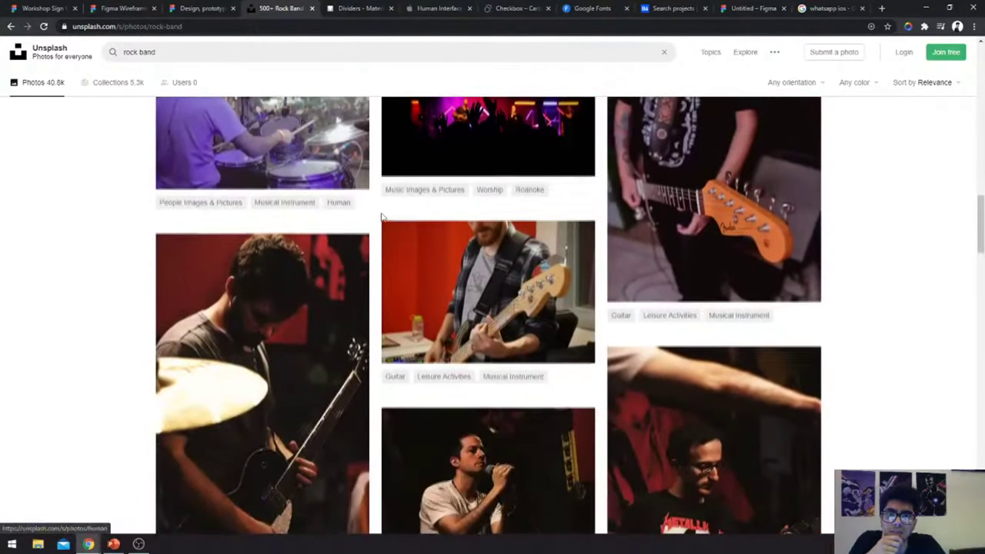
scroll(381, 212, "up", 2)
left_click(481, 217)
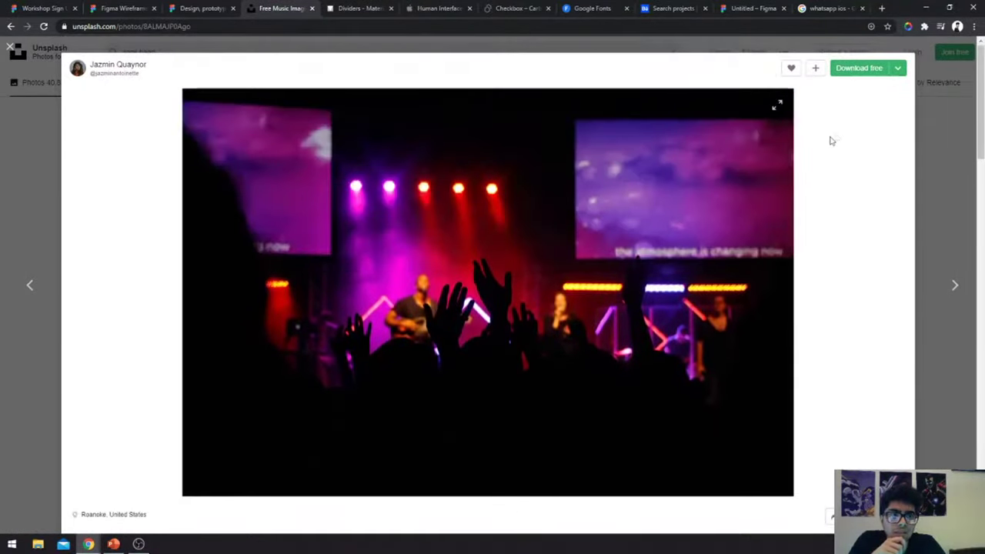
- Download the concert photo in the Large (2400x1600) size
left_click(896, 71)
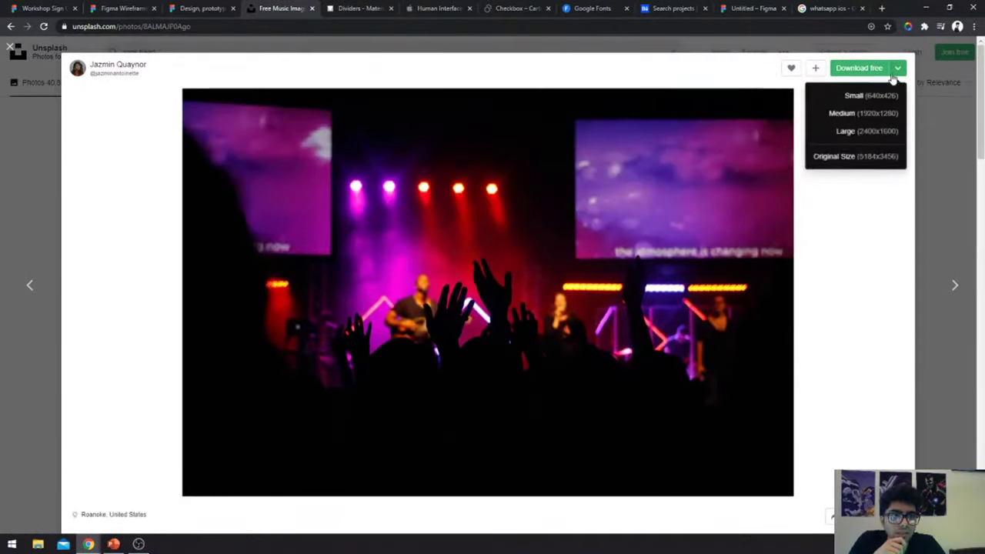
left_click(848, 130)
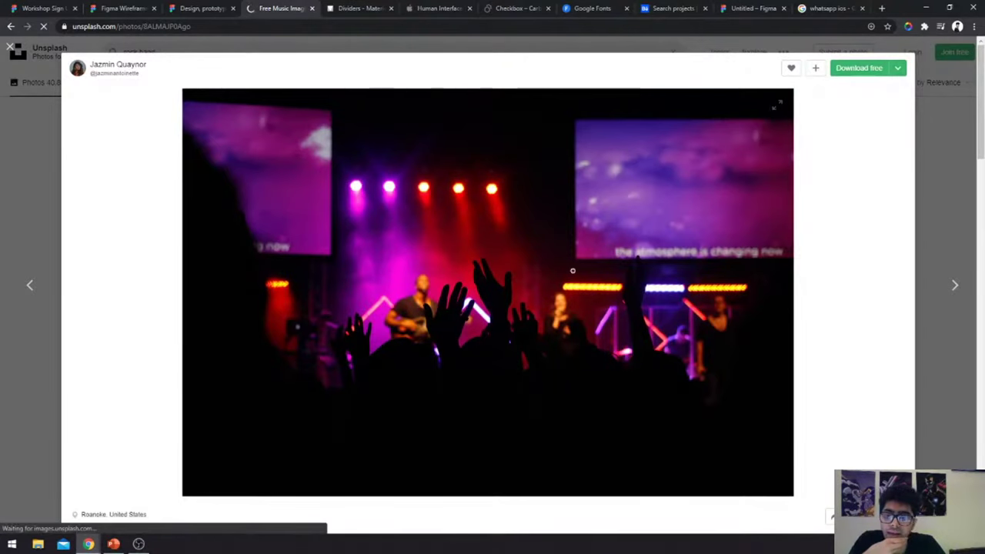
left_click(610, 384)
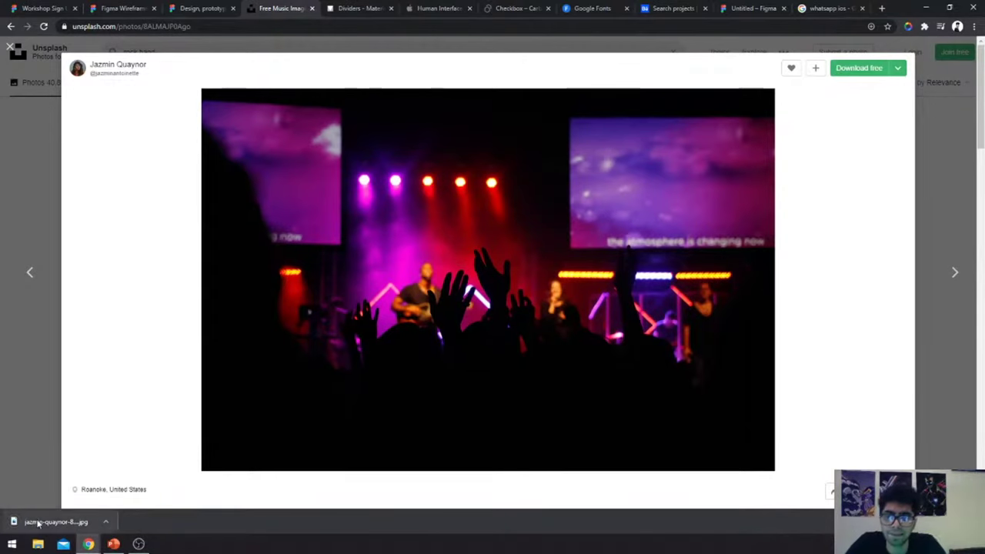
- Place the downloaded photo in the iPhone frame in Figma and scale it proportionally to 1218 × 812 at Y 0, matching the frame's height
left_click_drag(37, 524, 396, 185)
scroll(395, 185, "down", 5)
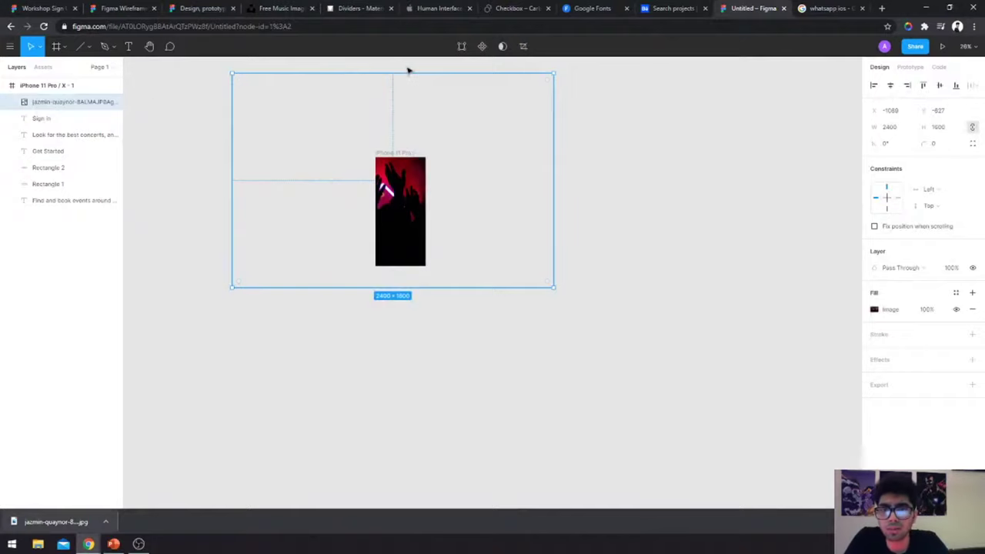
left_click_drag(406, 71, 409, 119)
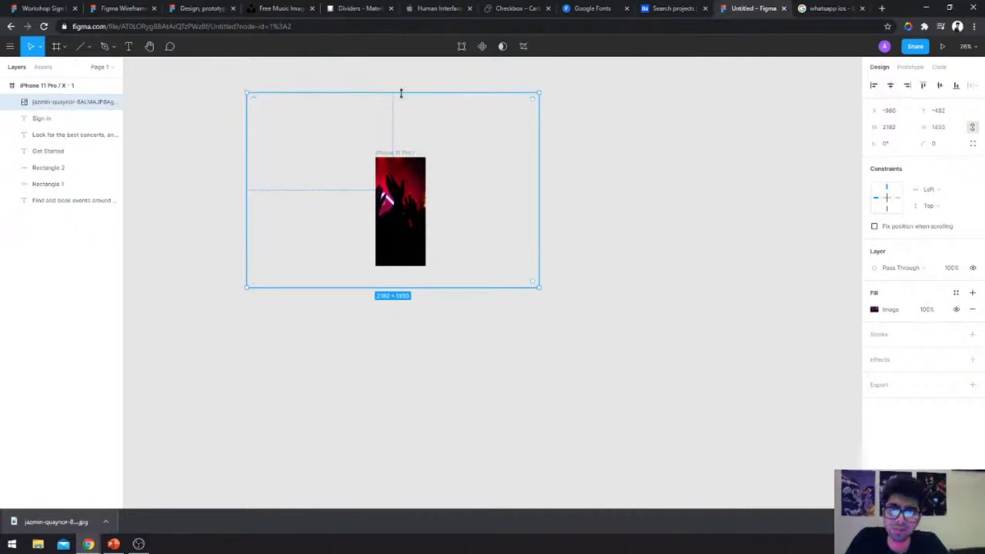
left_click_drag(400, 93, 403, 157)
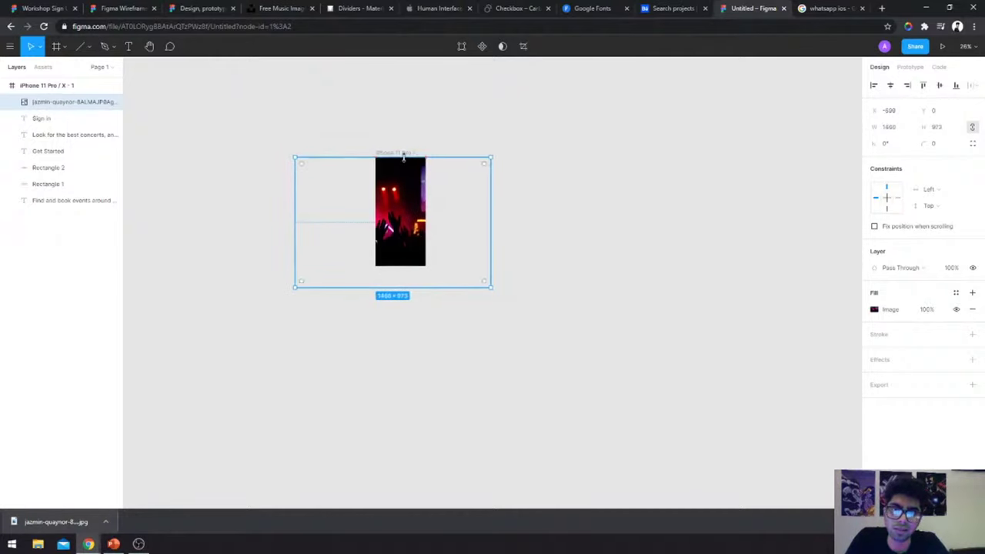
left_click_drag(403, 287, 400, 266)
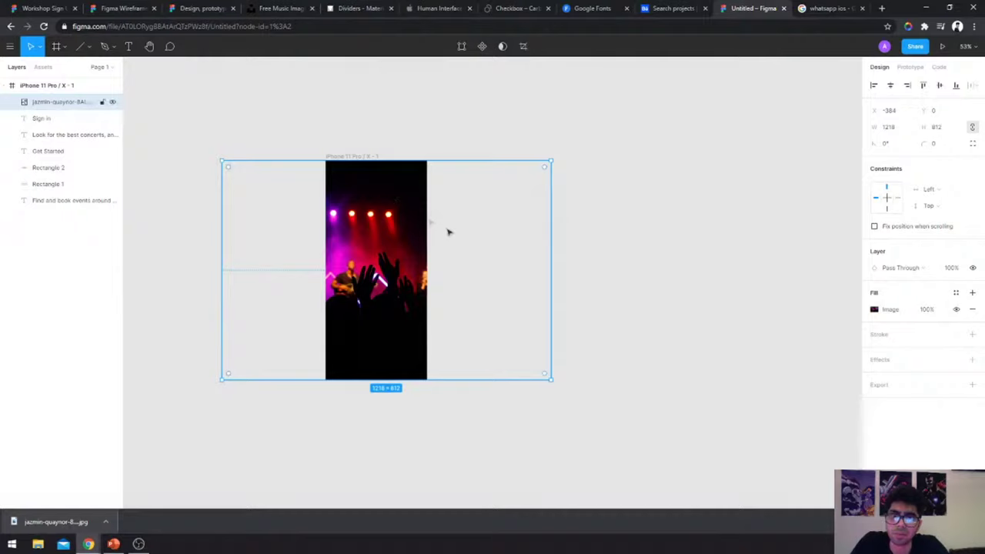
right_click(48, 103)
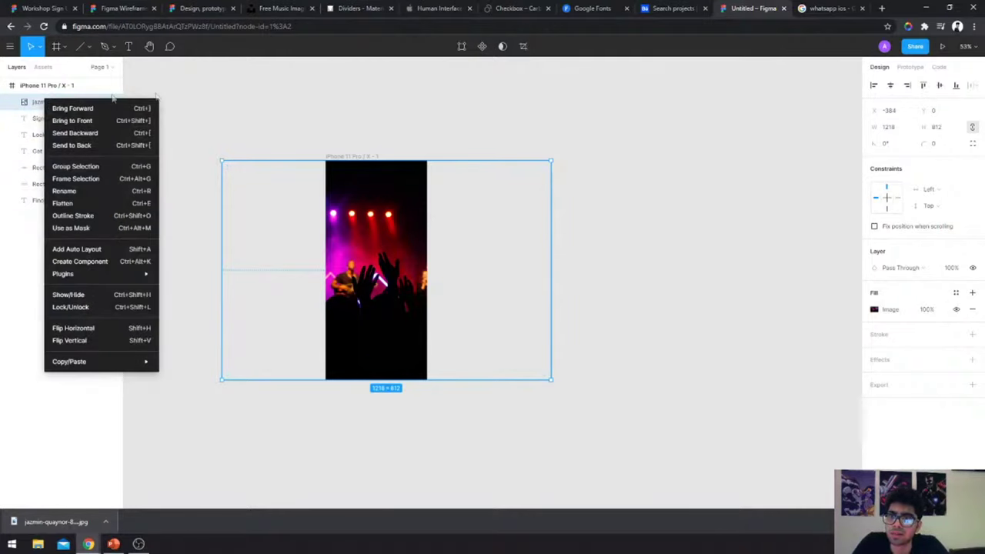
left_click(241, 110)
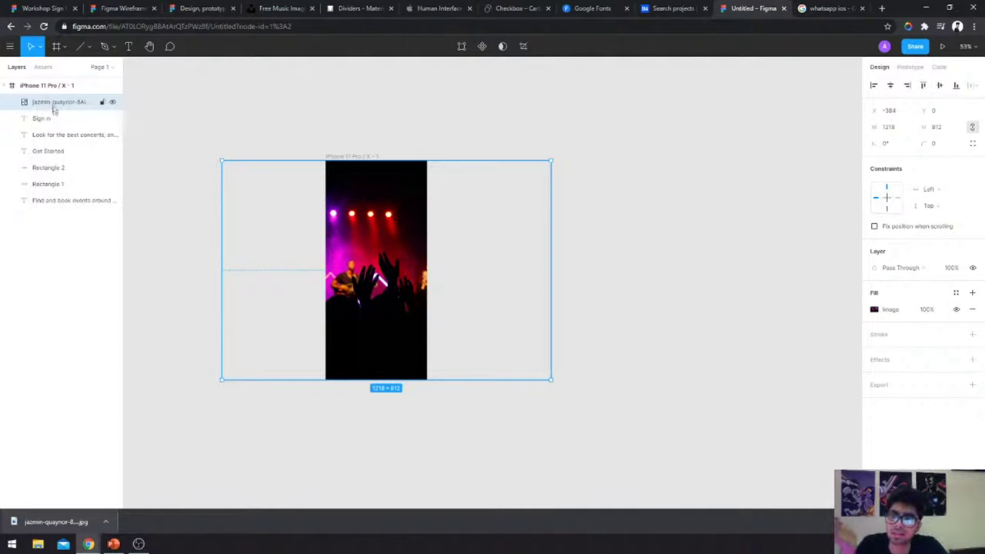
right_click(51, 103)
left_click(259, 90)
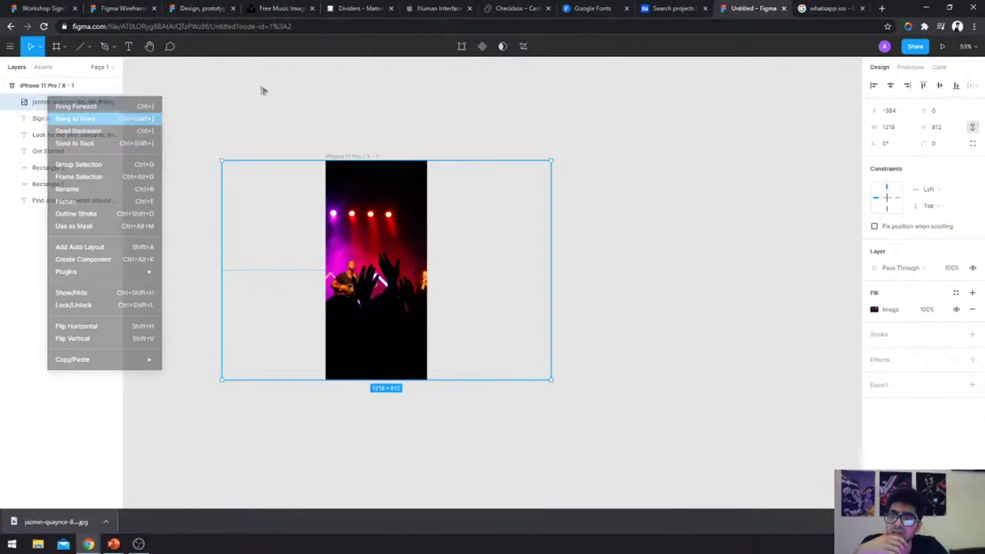
- Send the concert photo to the back, behind all the frame's text and button layers
right_click(56, 106)
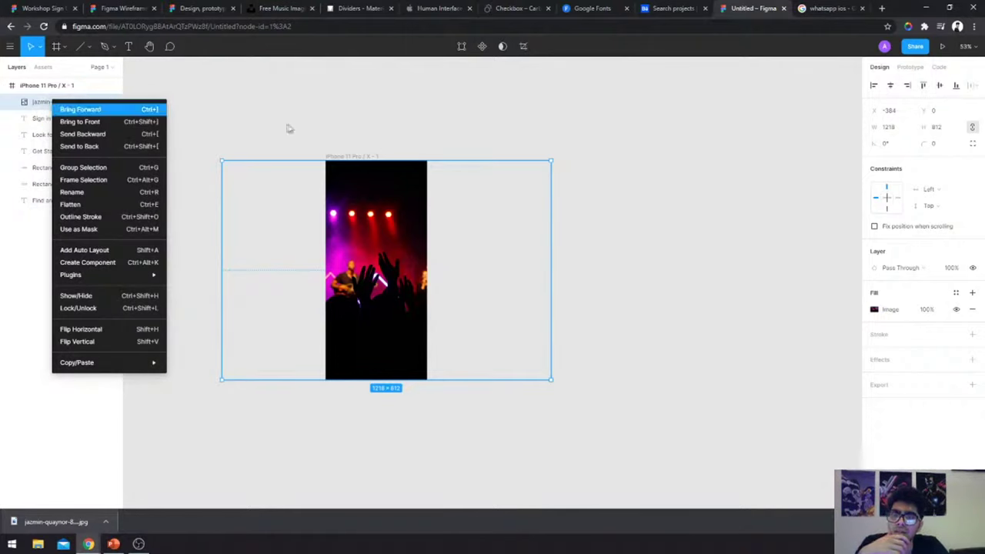
left_click(118, 151)
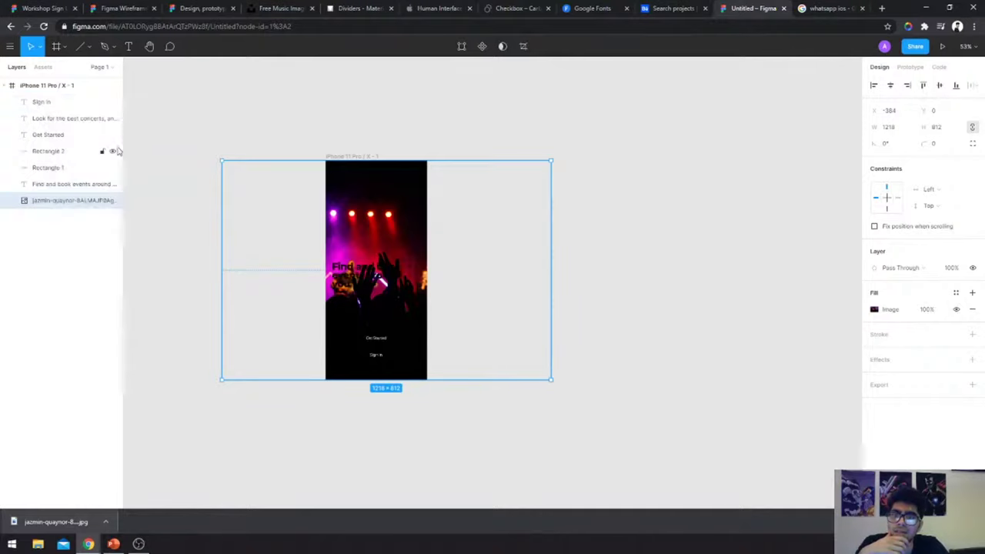
left_click(573, 215)
scroll(574, 215, "left", 2)
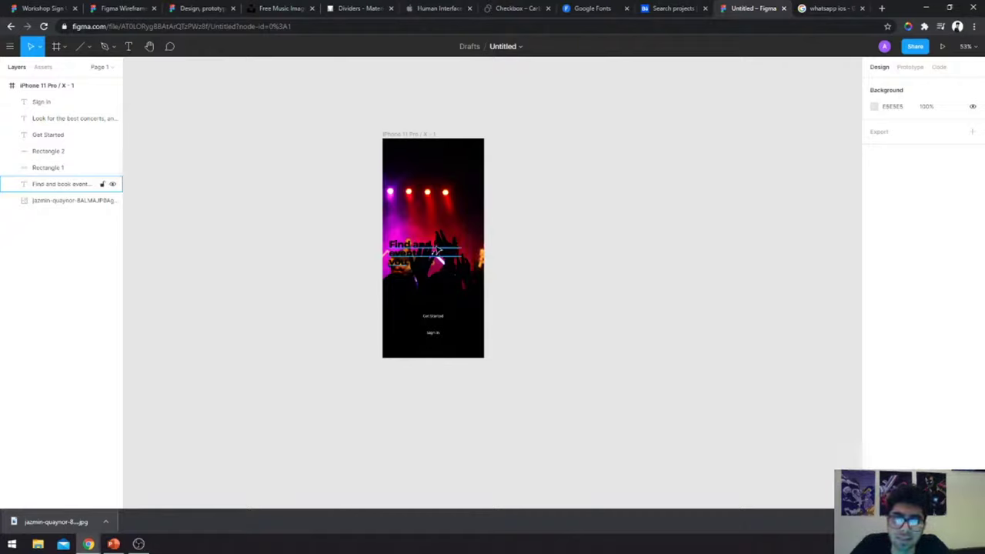
key("shift+0")
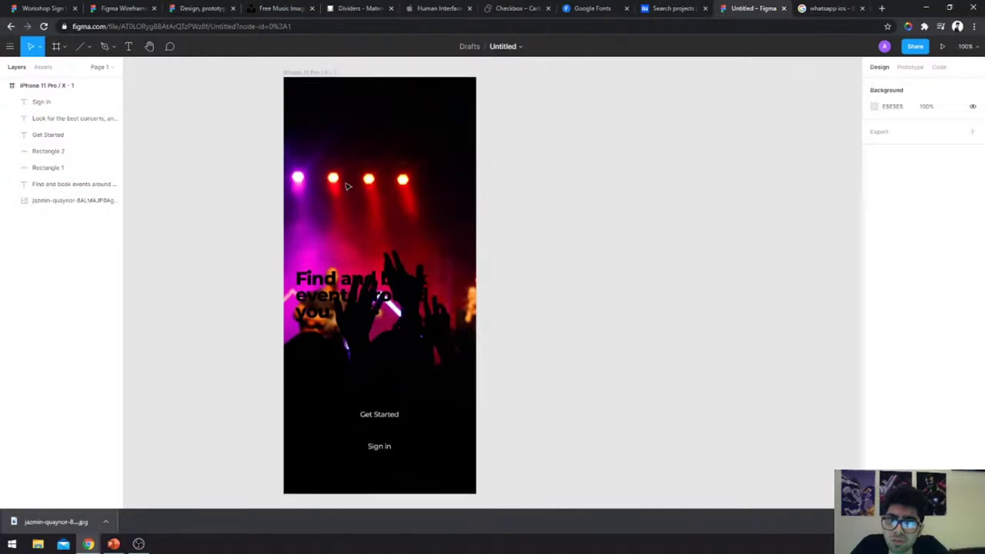
- Change the black shared by the frame's heading, description and button rectangles to white (FFFFFF) through its selection colors
left_click(311, 75)
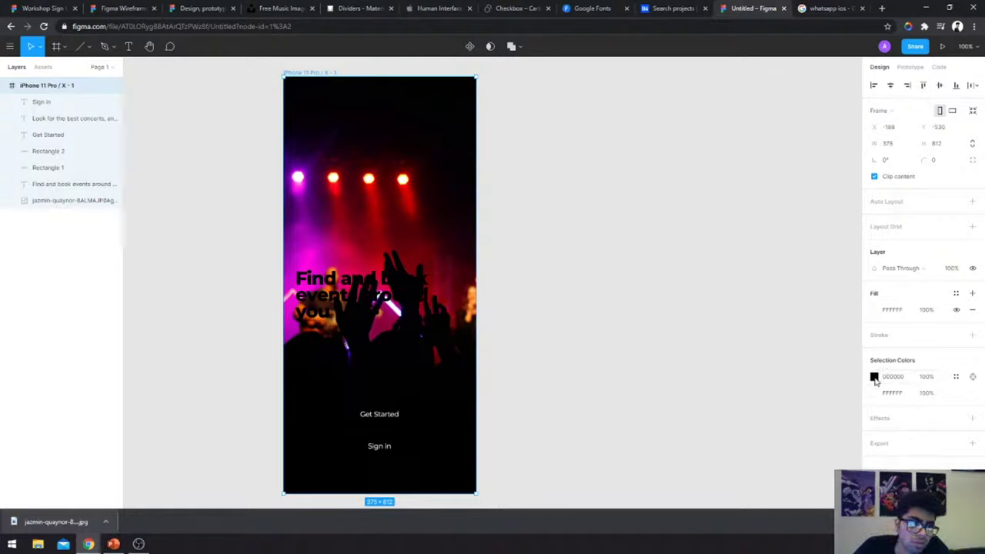
left_click(874, 377)
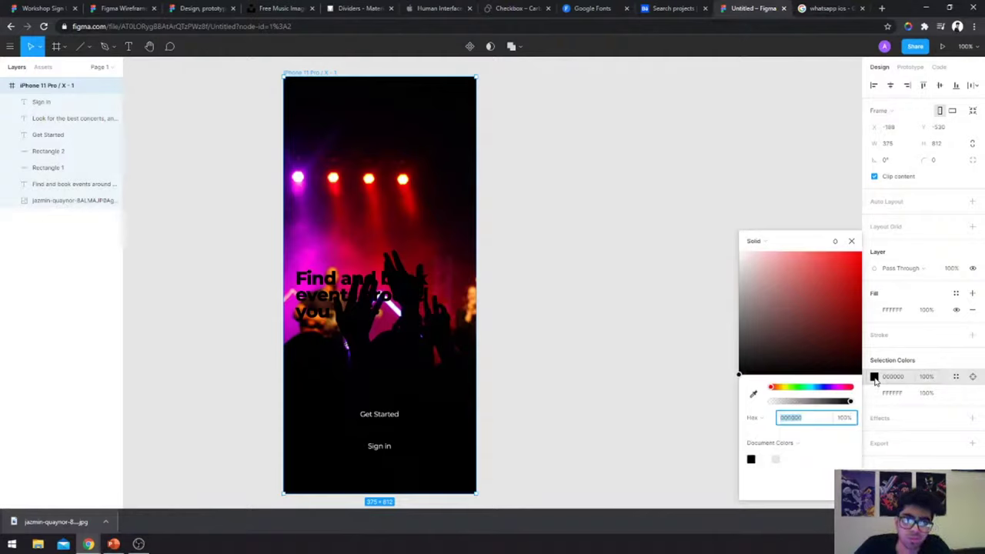
type("fff")
key("Return")
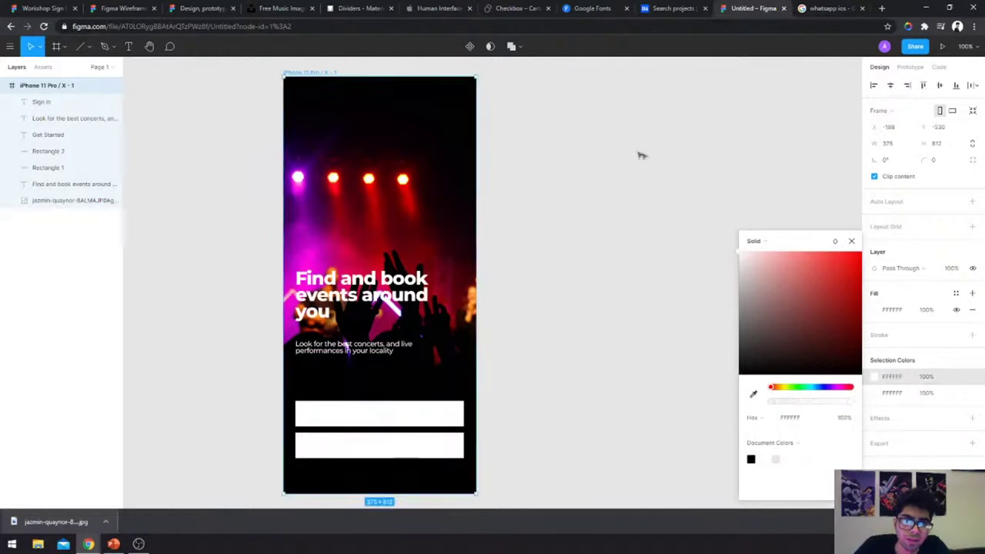
- Change the selection color shared by the frame's background and the button labels to black (000000)
left_click(874, 393)
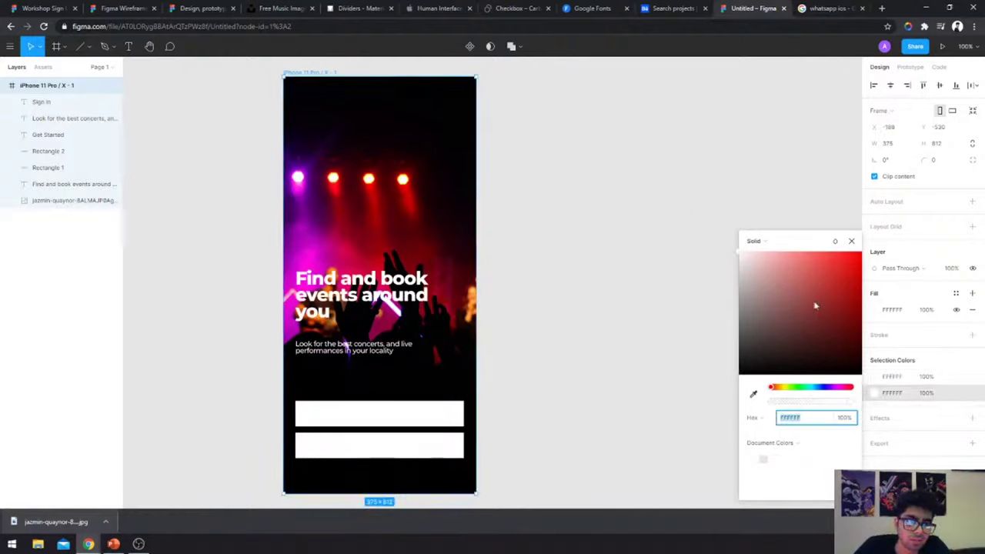
left_click_drag(814, 306, 578, 495)
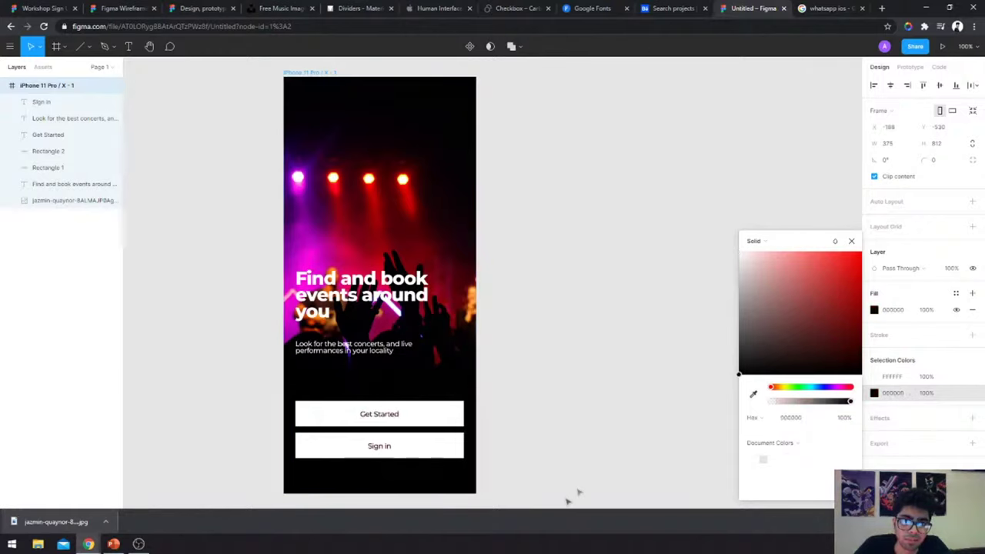
left_click(601, 393)
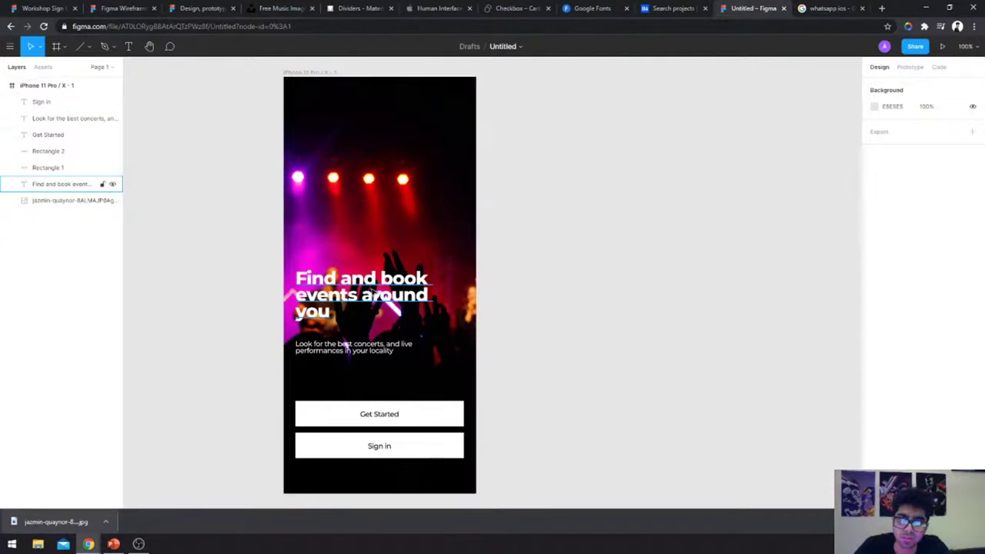
- Widen the heading and description text boxes together until the heading is 328 wide, matching the button rectangles' width
left_click(368, 304)
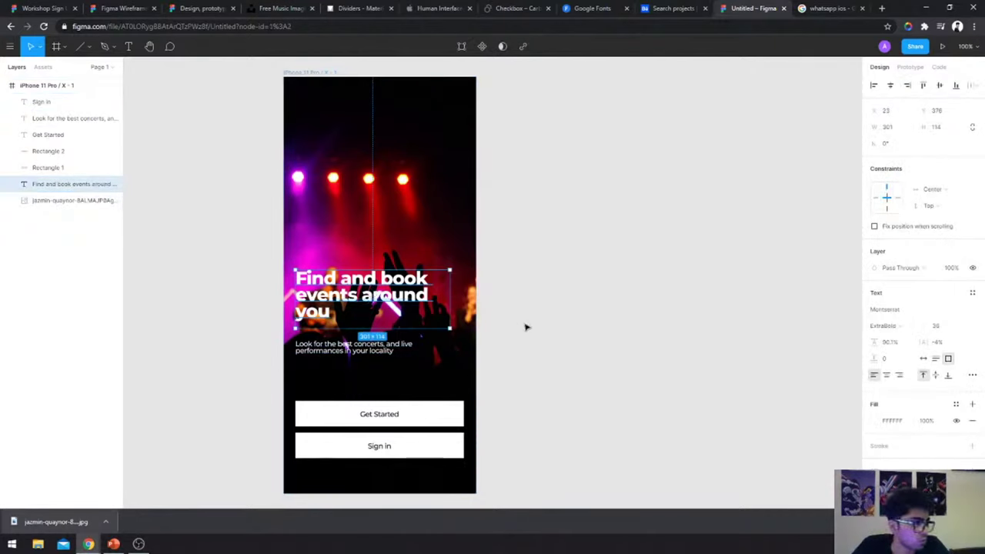
left_click(337, 350, "shift")
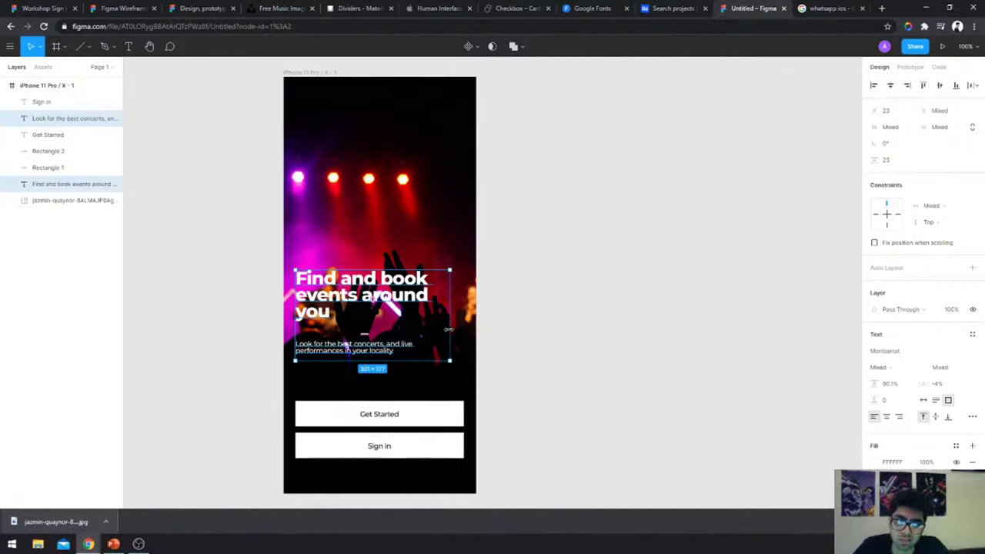
mouse_move(448, 329)
left_mouse_down()
mouse_move(468, 336)
mouse_move(461, 339)
left_mouse_up()
left_click(579, 311)
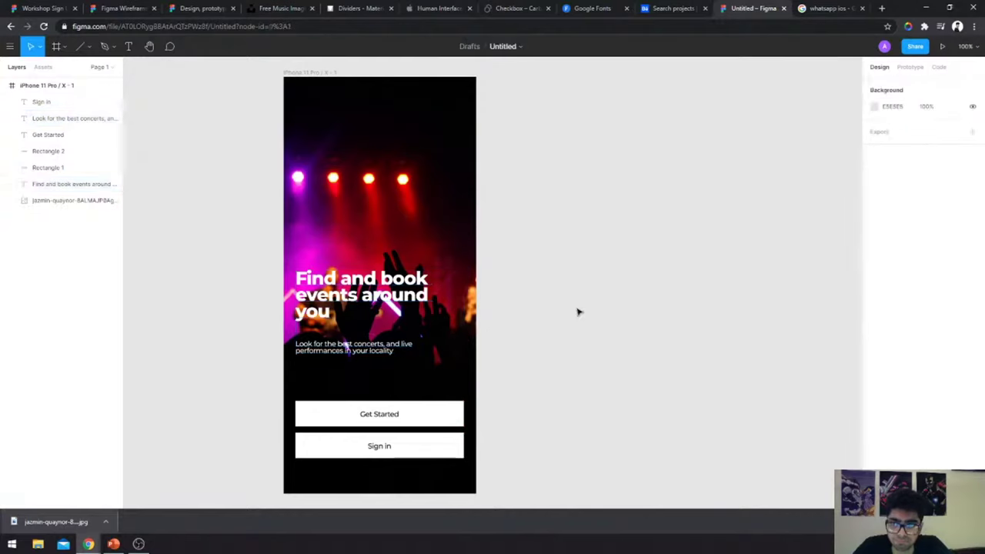
left_click(343, 309)
scroll(343, 309, "up", 1)
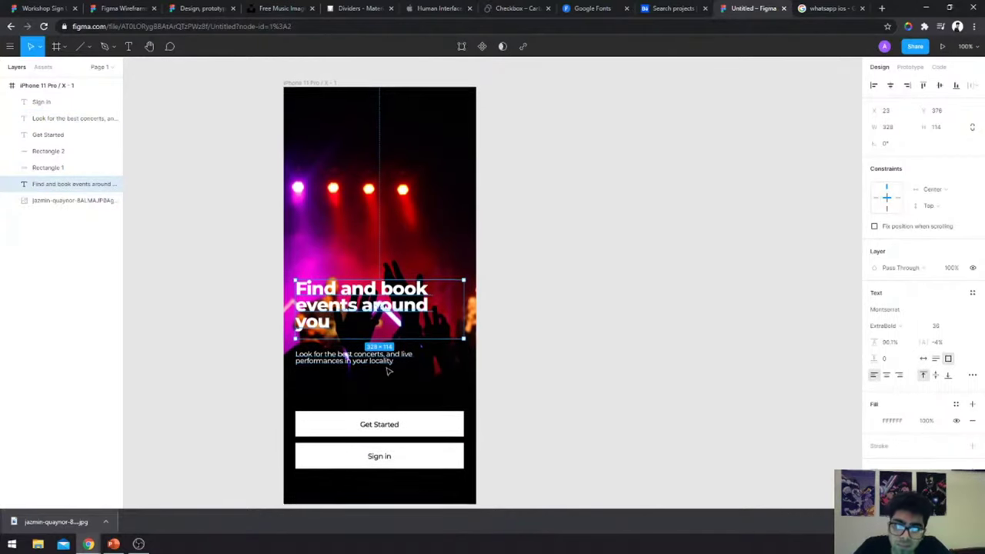
left_click(513, 422)
left_click(446, 423)
left_click(446, 455, "shift")
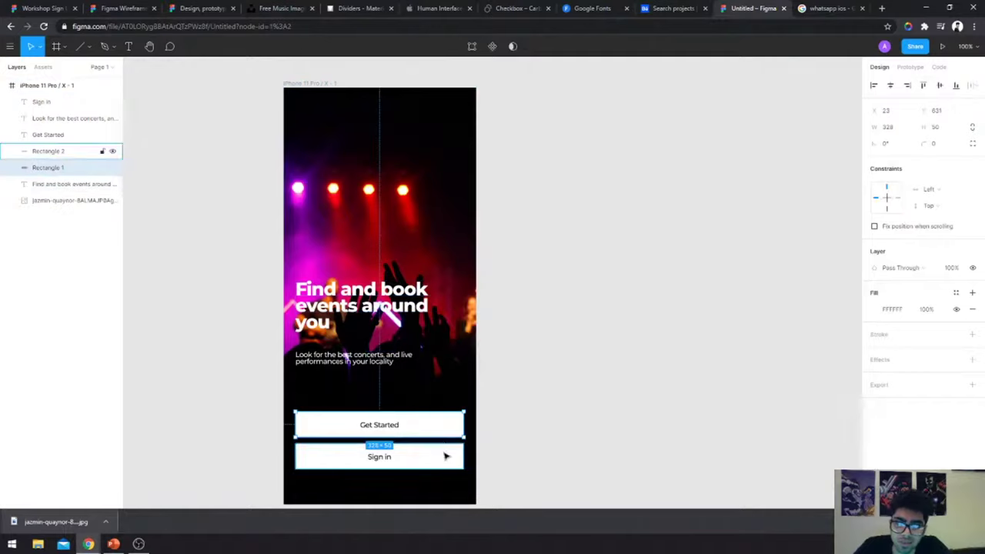
left_click(634, 335)
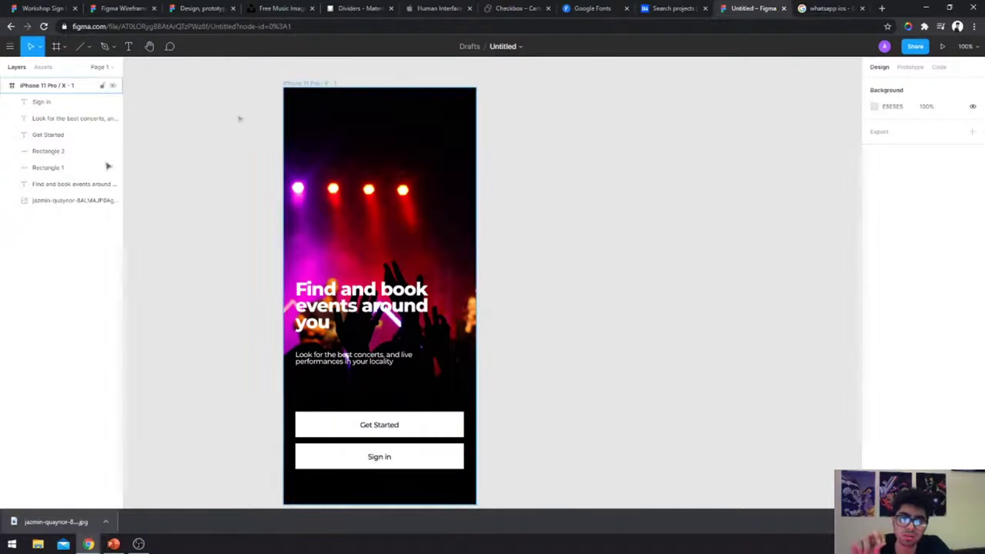
- Change the white shared by the frame's heading, description and button rectangles to off-white FAFAFA through its selection colors
left_click(295, 84)
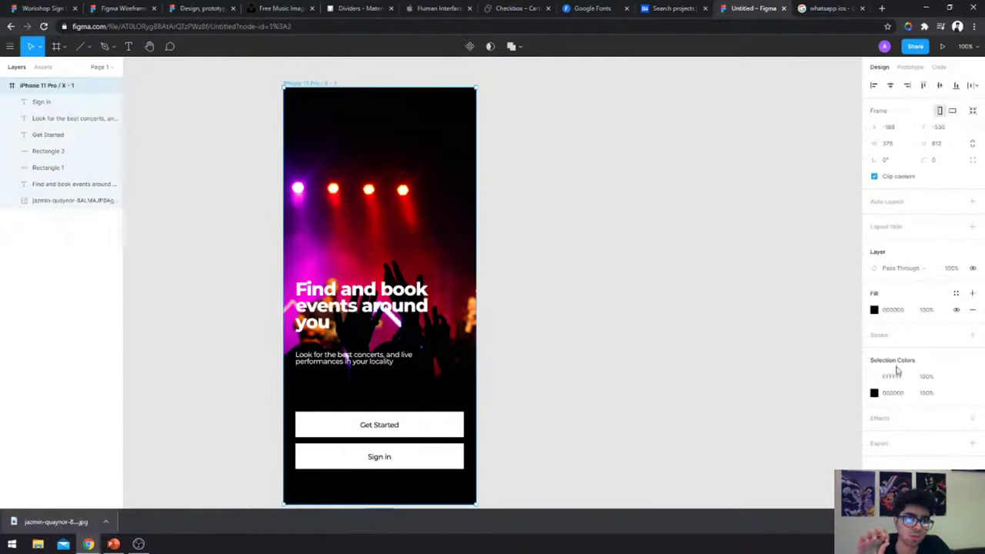
left_click(897, 377)
type("fafafa")
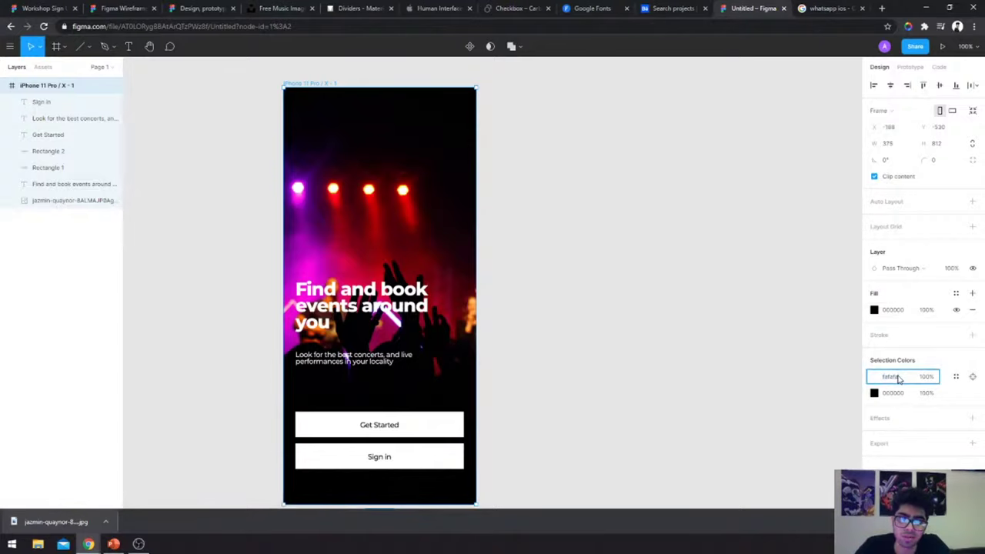
key("Return")
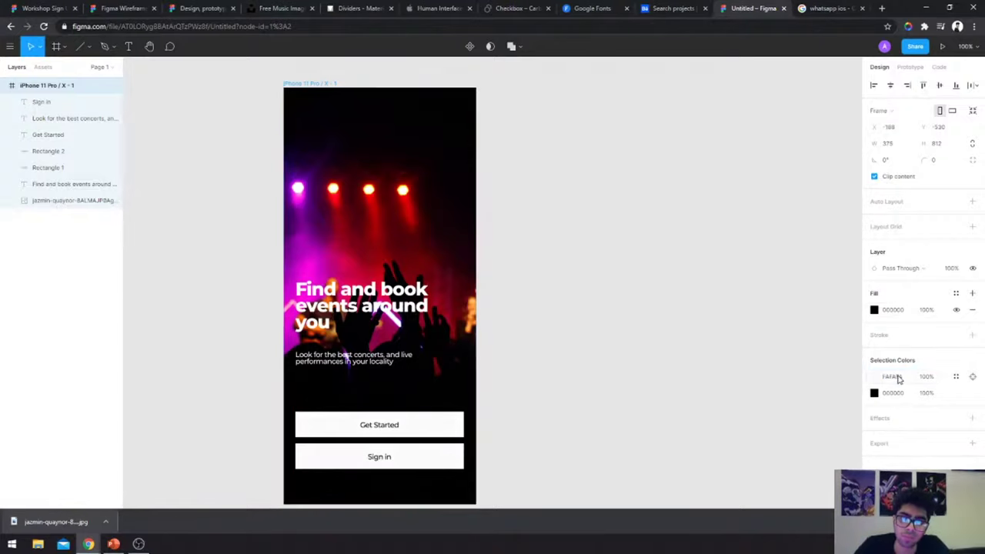
left_click(649, 416)
scroll(647, 416, "left", 2)
scroll(647, 417, "down", 1)
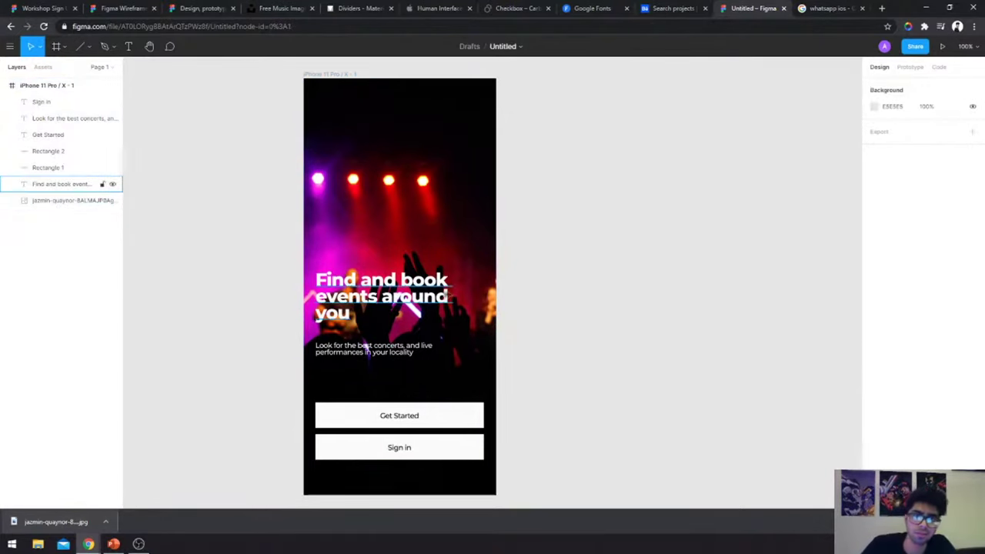
- Check the fill color of the heading, the description and the Sign in button rectangle
left_click(445, 297)
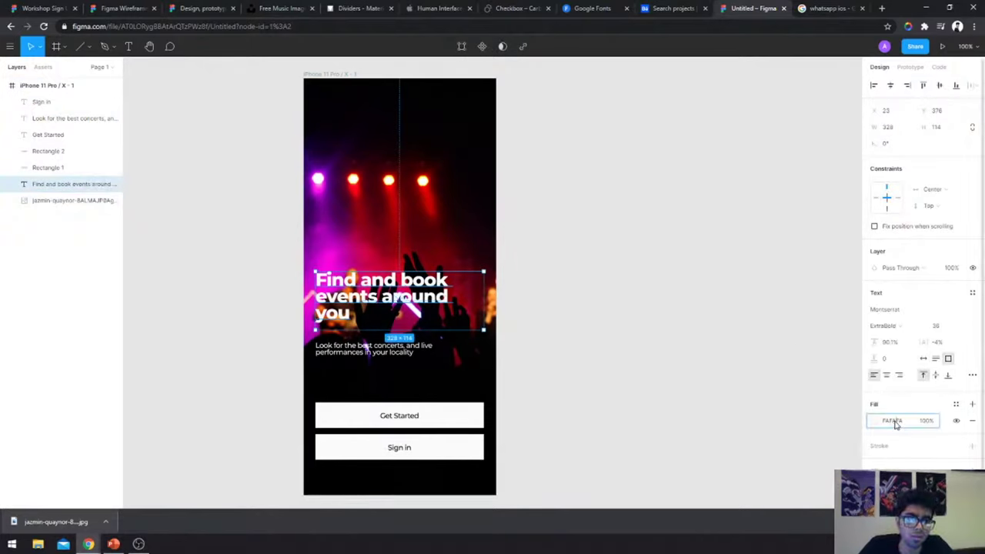
left_click(622, 345)
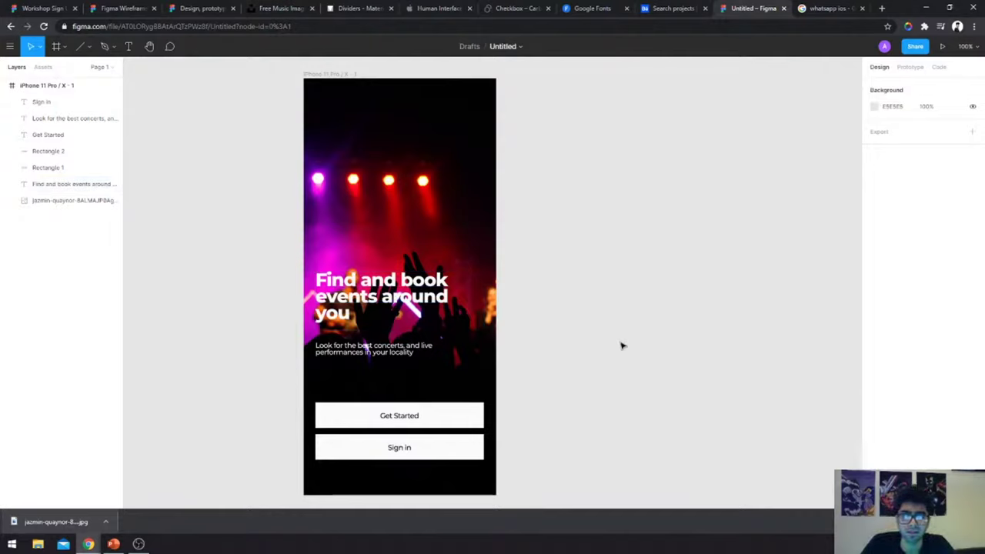
left_click(369, 348)
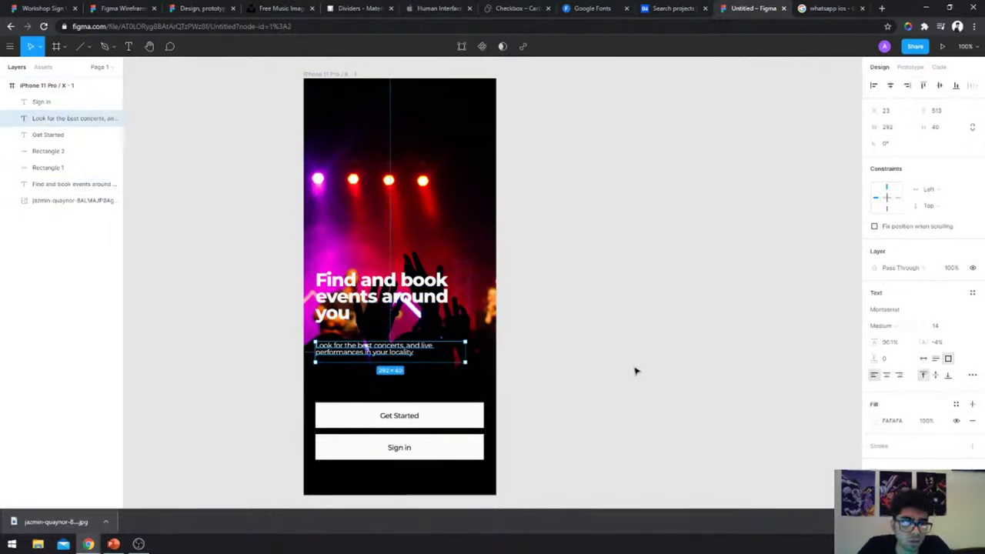
left_click(635, 371)
left_click(457, 445)
left_click(563, 405)
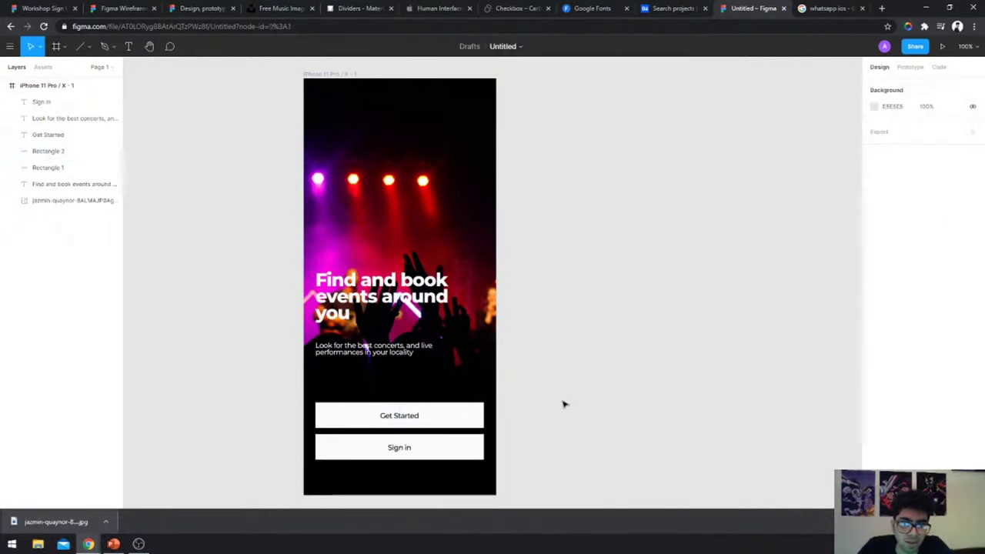
- Set the font weight of the Get Started and Sign in button labels to SemiBold
left_click(400, 416)
scroll(456, 416, "up", 5)
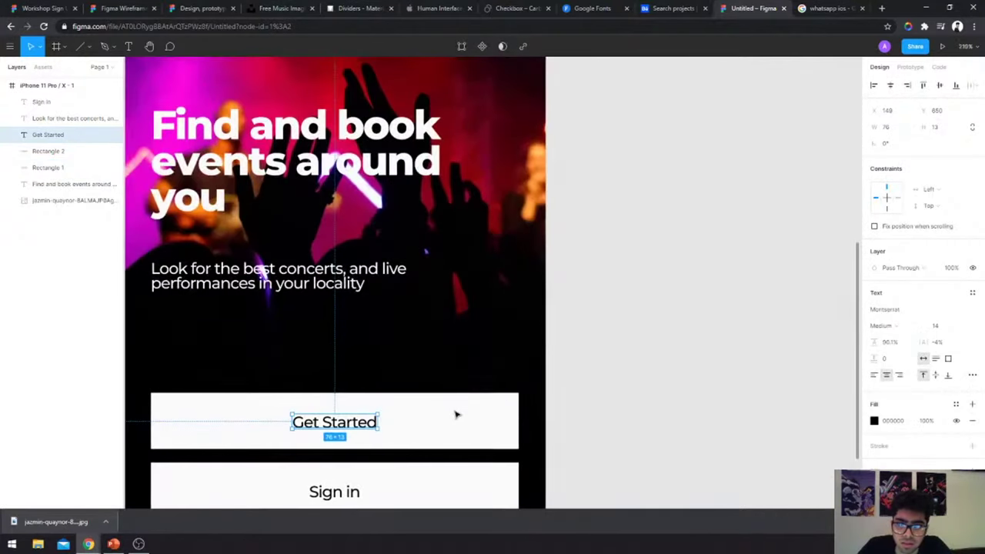
right_click(456, 415)
left_click(347, 444)
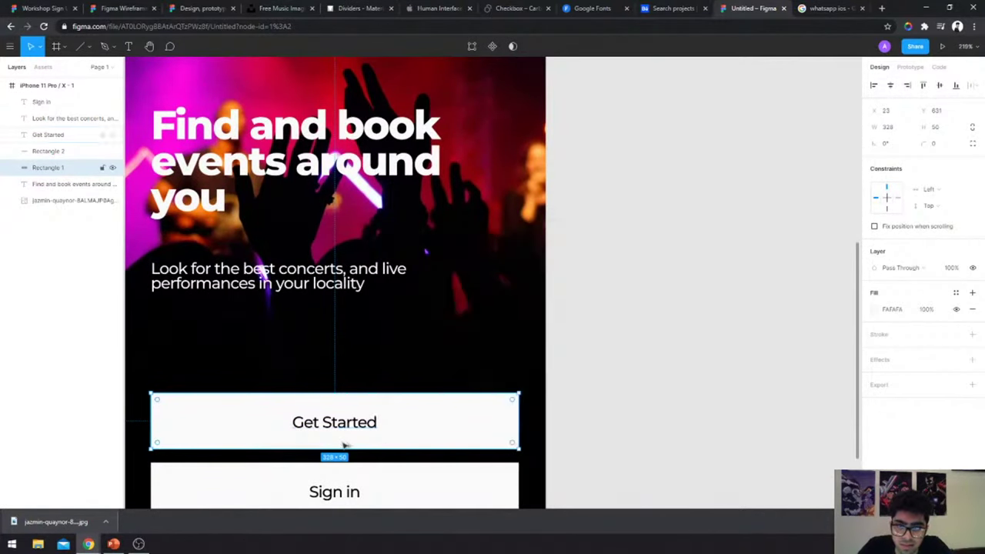
left_click(343, 425)
left_click(345, 490, "shift")
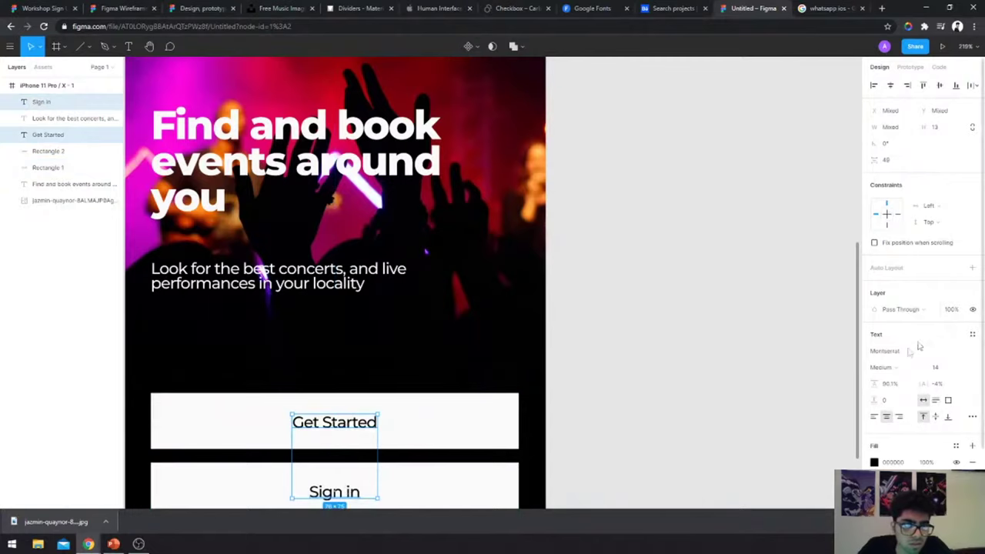
left_click(899, 364)
left_click(890, 340)
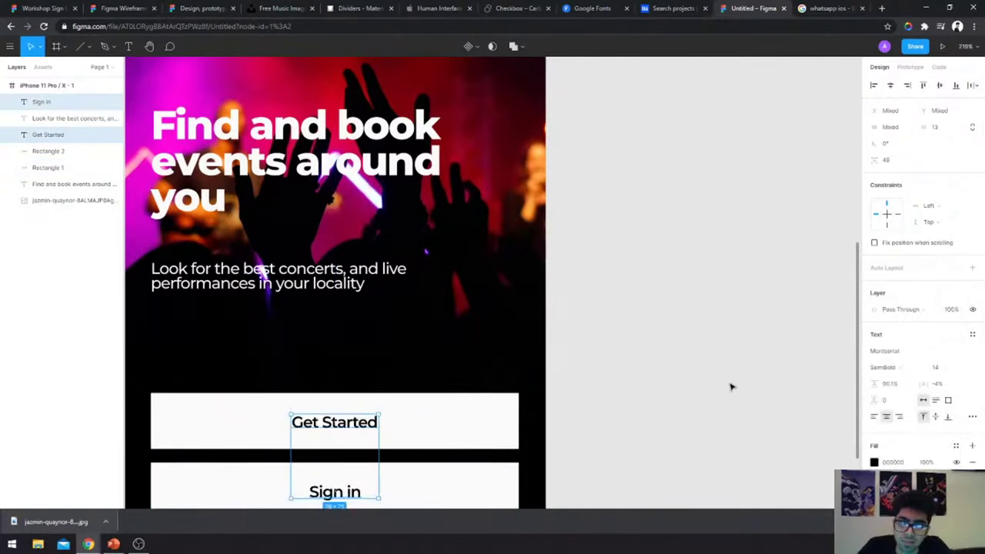
left_click(731, 387)
key("shift+0")
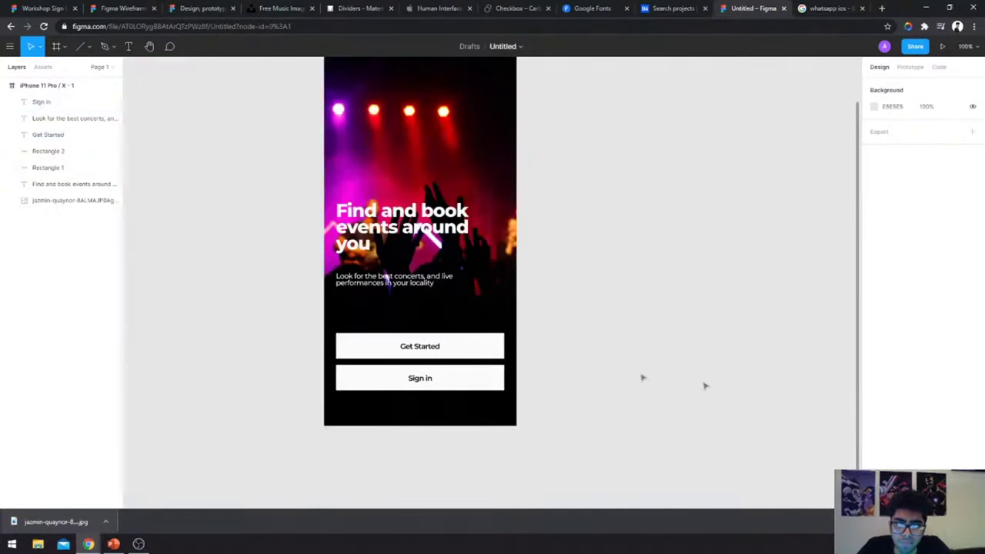
scroll(539, 362, "up", 1)
scroll(539, 363, "up", 1)
left_click(73, 184)
left_click(606, 362)
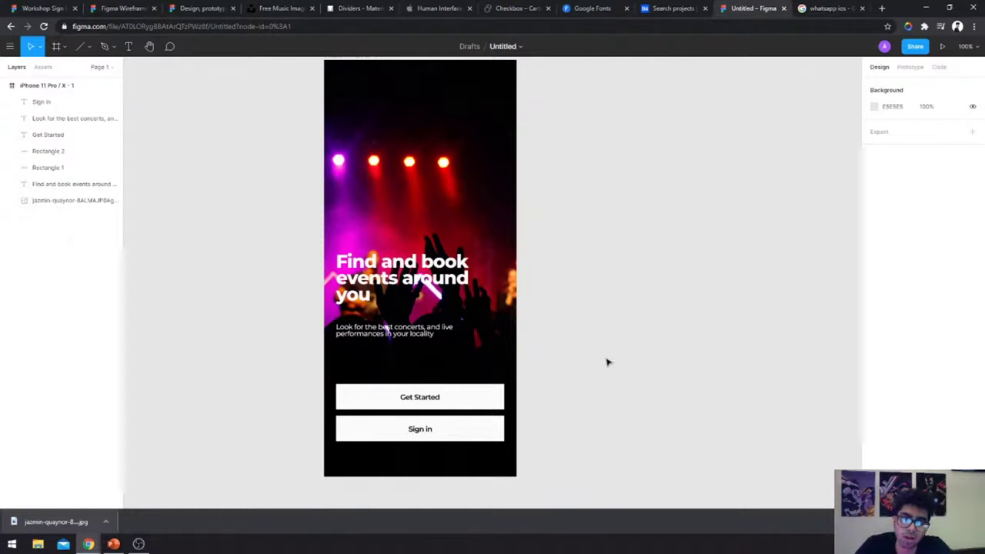
- Recolor the Get Started button rectangle with a vivid purple solid fill of about B800E8
left_click(462, 399)
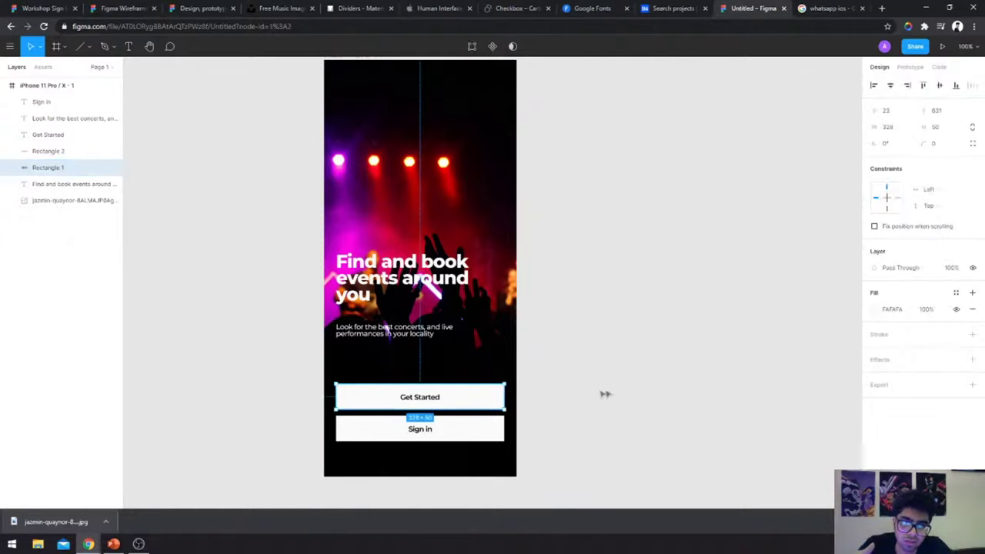
left_click(875, 310)
mouse_move(832, 302)
left_mouse_down()
mouse_move(836, 291)
mouse_move(900, 274)
left_mouse_up()
left_click_drag(872, 244, 822, 248)
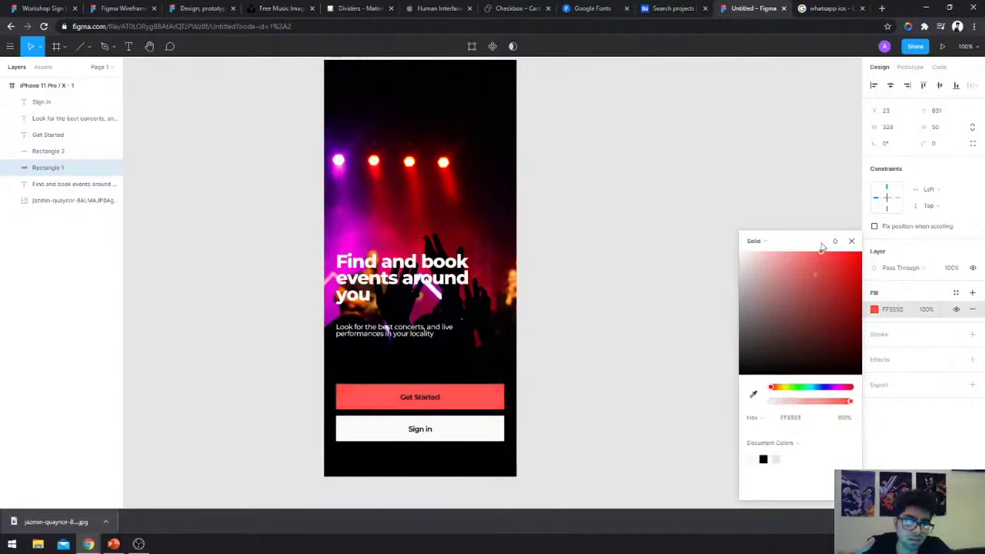
left_click(754, 396)
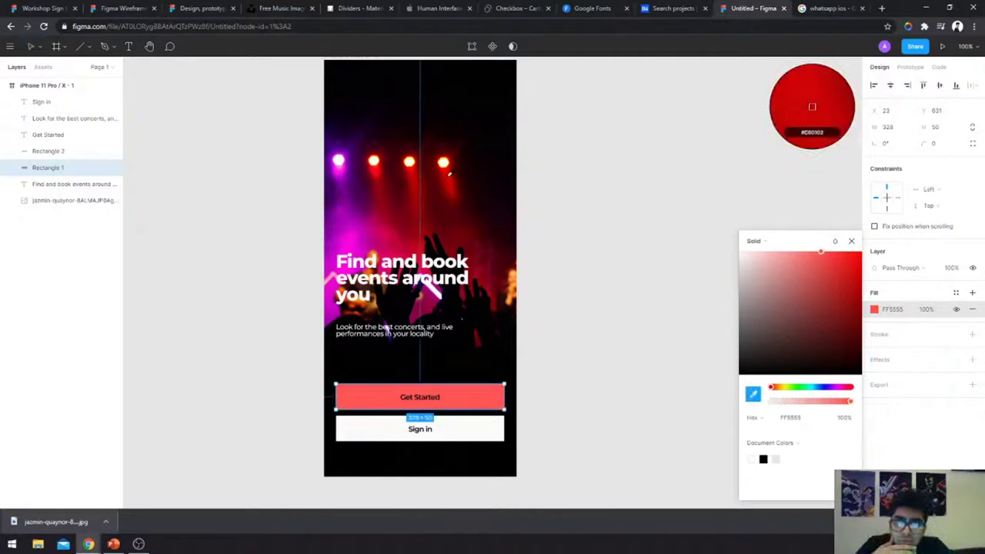
left_click(813, 105)
left_click_drag(845, 385, 836, 393)
left_click_drag(863, 263, 865, 267)
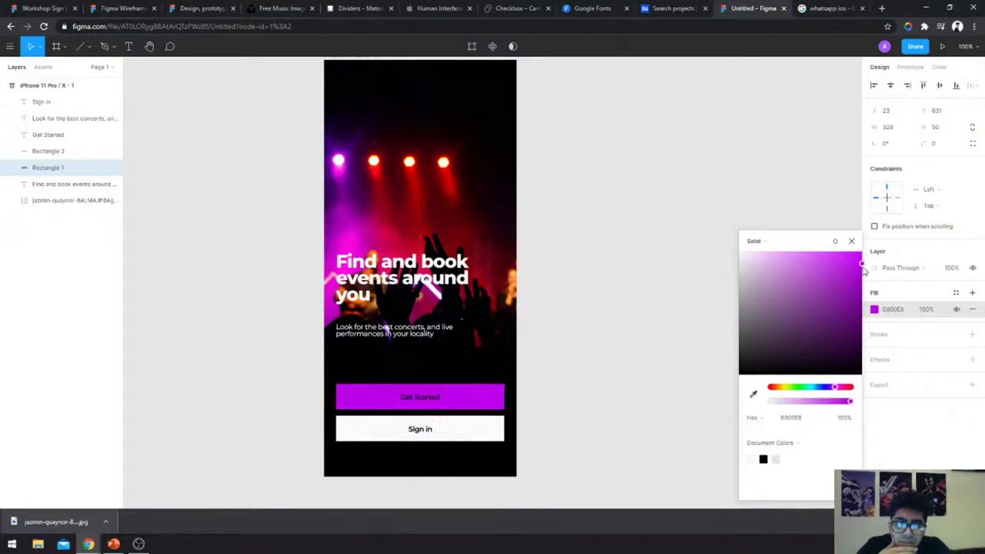
left_click(654, 291)
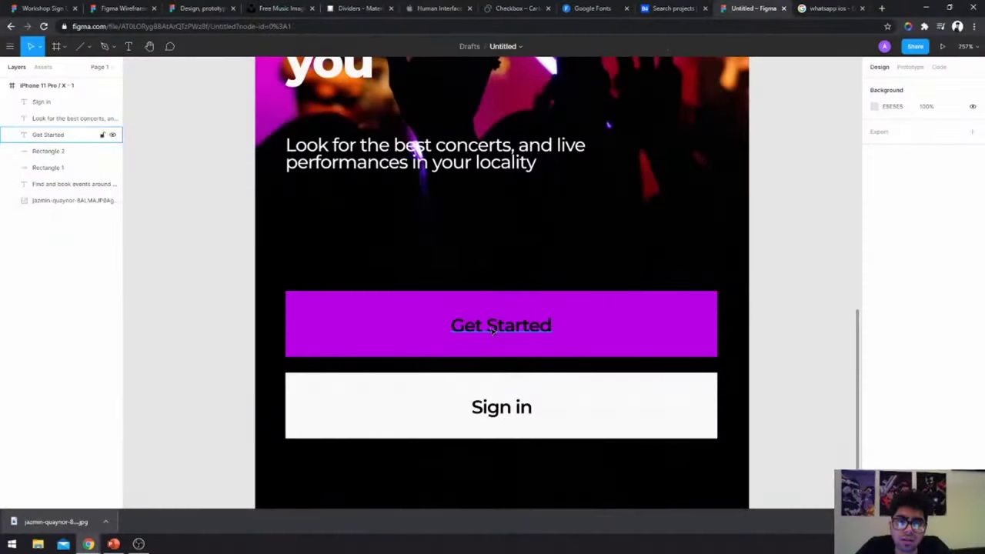
- Examine the contrast of the black Get Started label against the button's purple fill
scroll(653, 312, "up", 3)
left_click(680, 376)
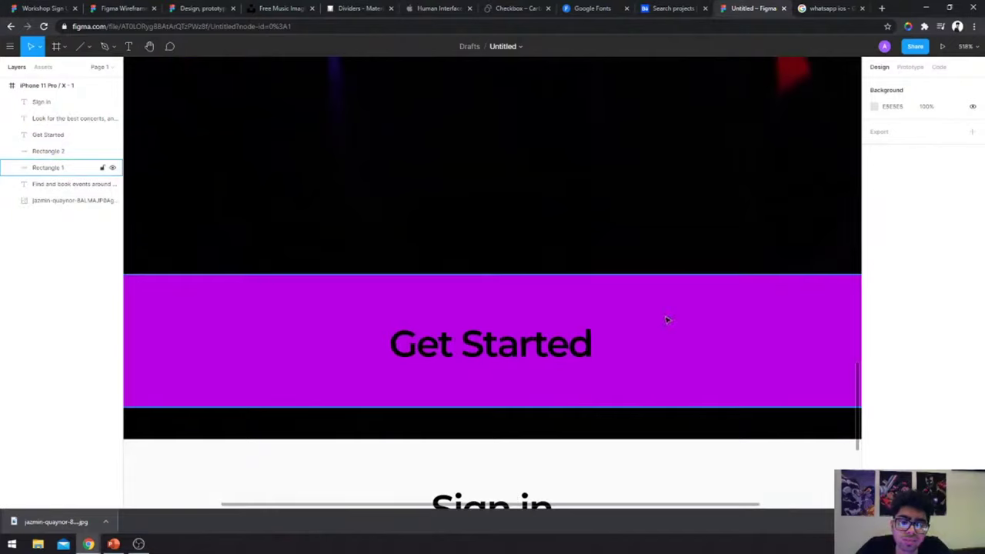
left_click(531, 358)
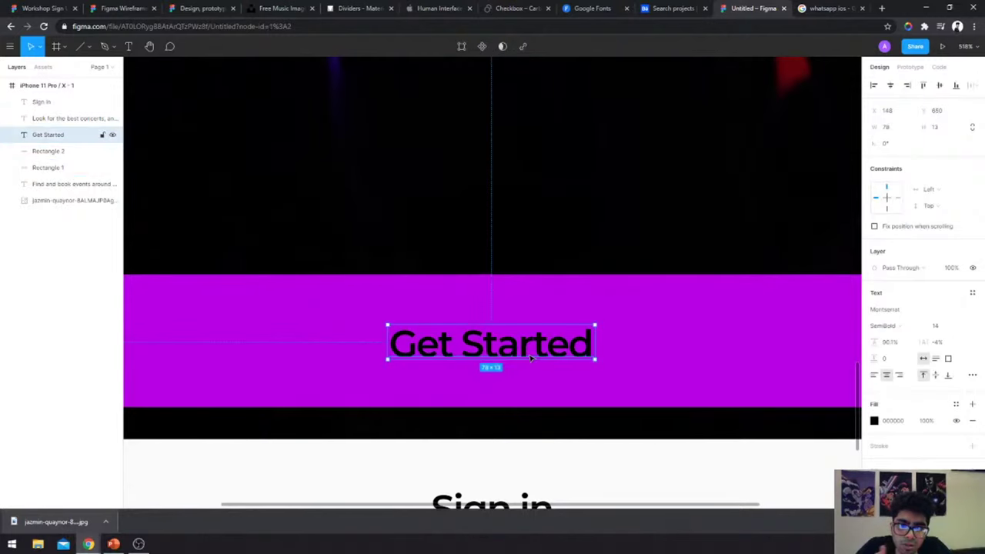
scroll(539, 340, "up", 5)
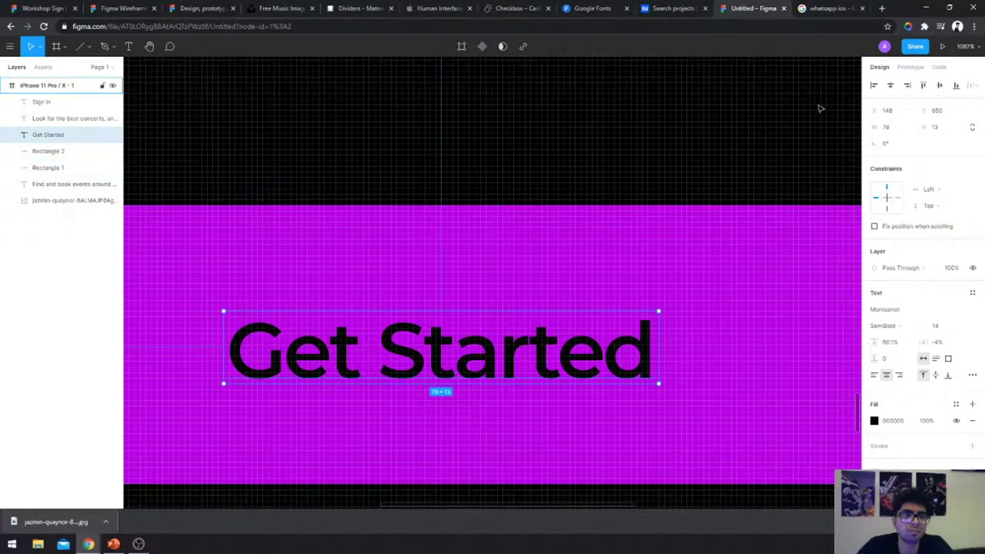
- Search the web for "wcag" in a new browser tab and open the W3C Web Content Accessibility Guidelines overview
left_click(882, 8)
type("wc")
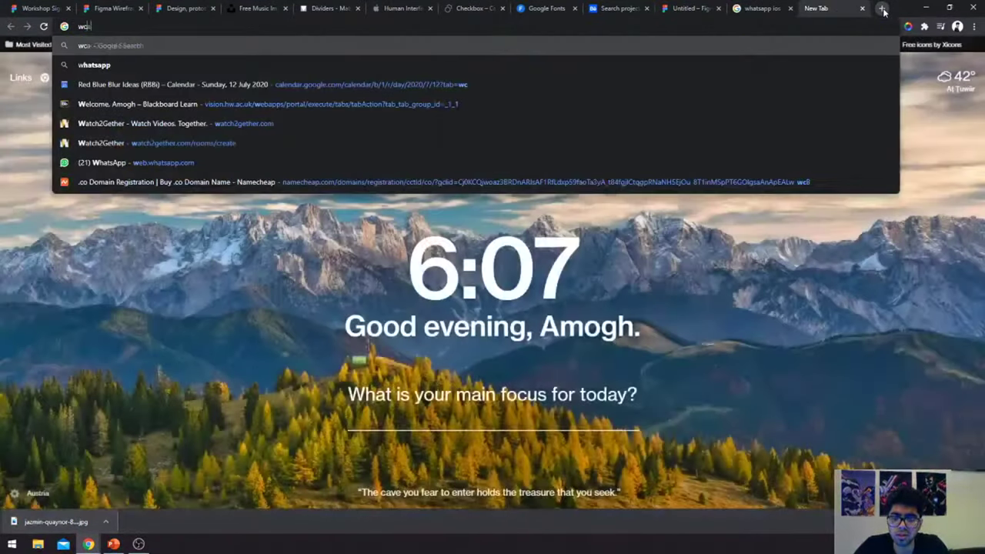
type("ag")
key("Return")
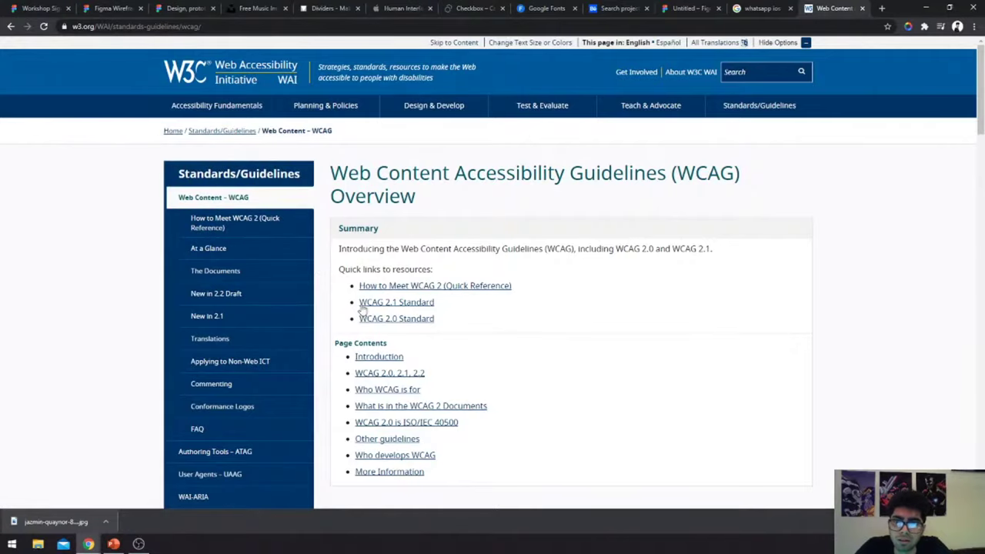
- Read the WCAG overview's sections on versions, intended audience and documents, with a brief look at Material Design's Dividers page
scroll(362, 308, "down", 5)
scroll(362, 308, "down", 2)
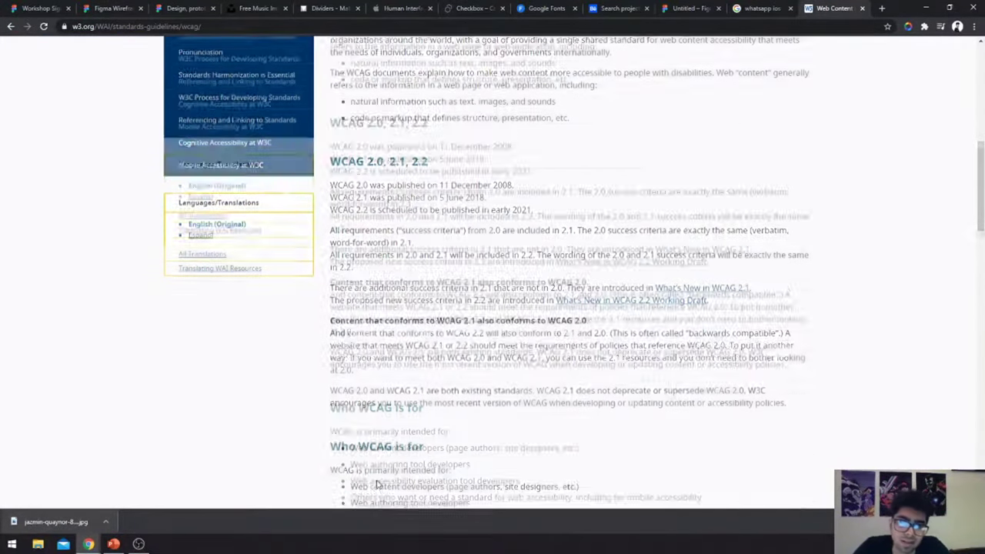
scroll(377, 484, "down", 4)
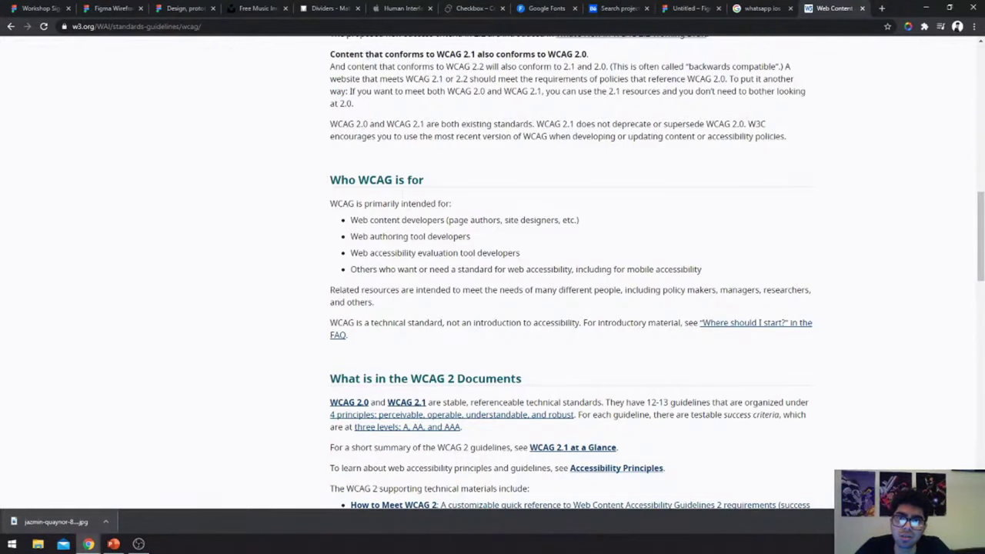
left_click(402, 13)
left_click(333, 10)
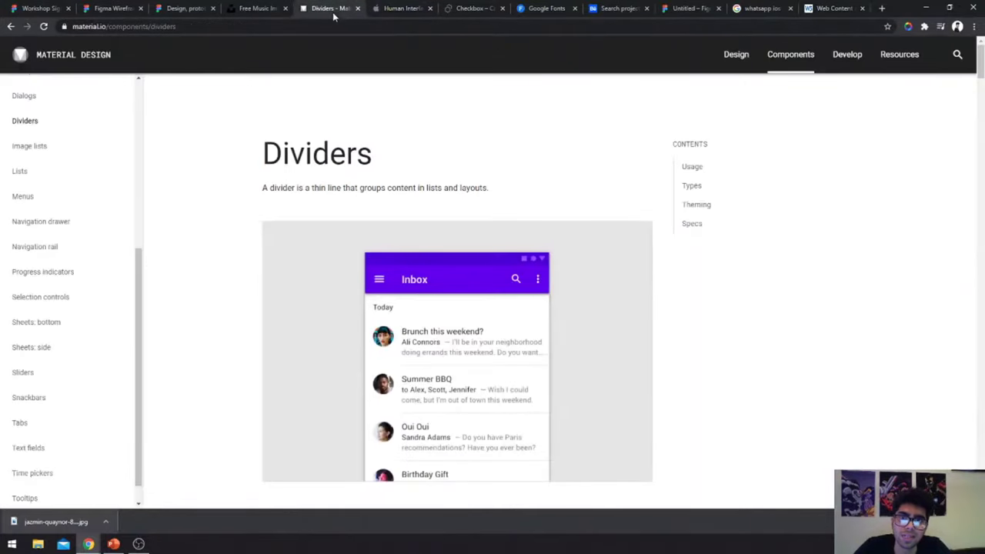
left_click(835, 8)
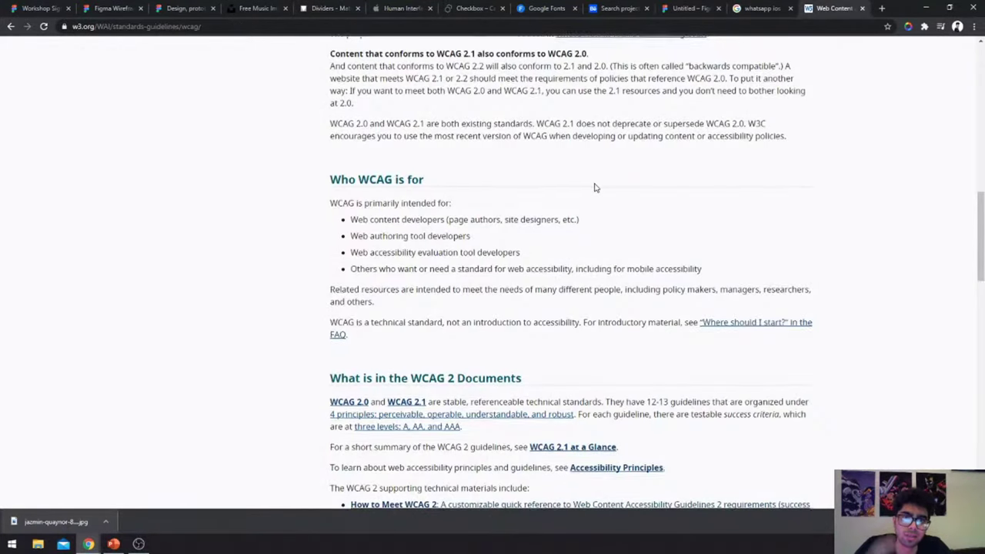
scroll(595, 187, "down", 1)
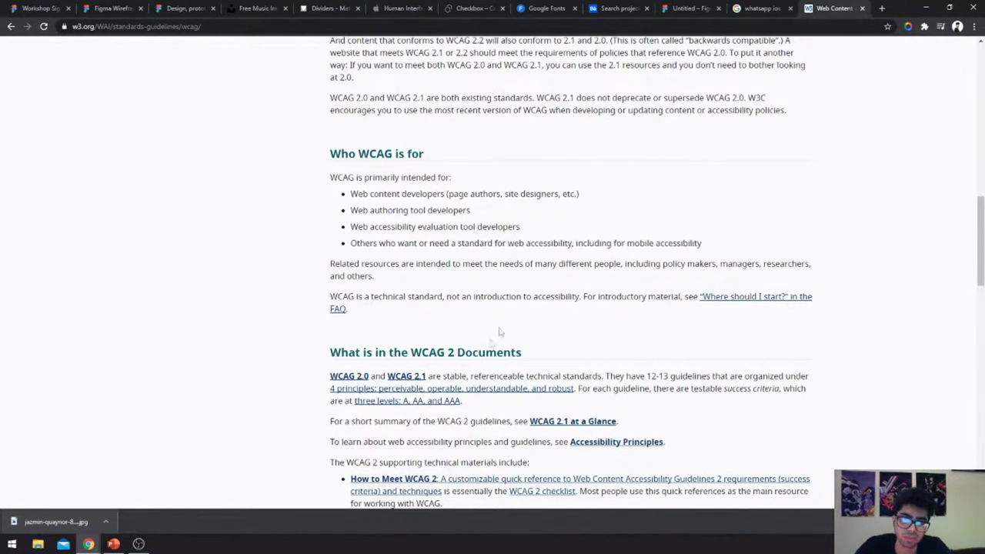
- Switch back to the untitled Figma design and change the Get Started label's fill to white FFFFFF
scroll(496, 342, "down", 1)
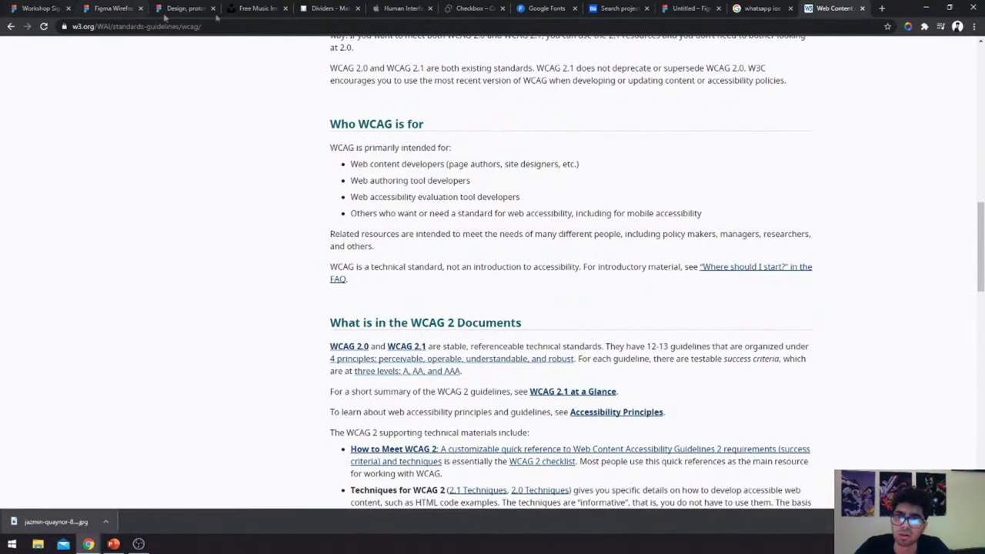
left_click(689, 8)
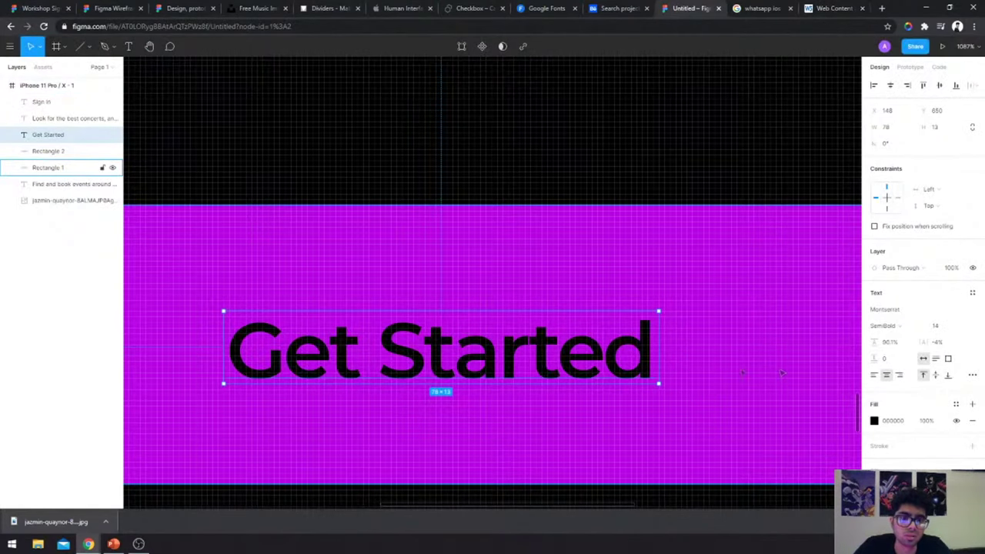
left_click(874, 420)
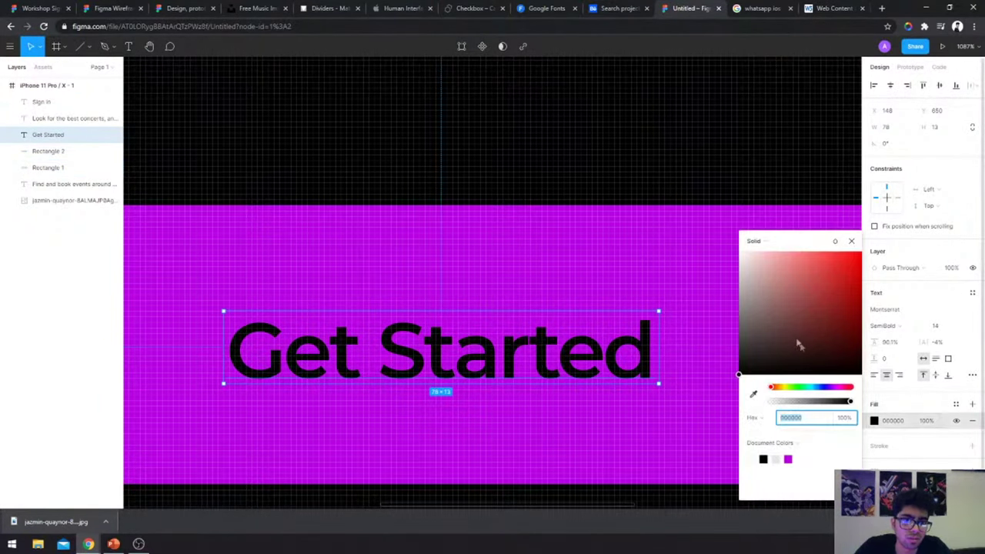
left_click(790, 329)
left_click_drag(740, 284, 667, 190)
left_click(649, 309)
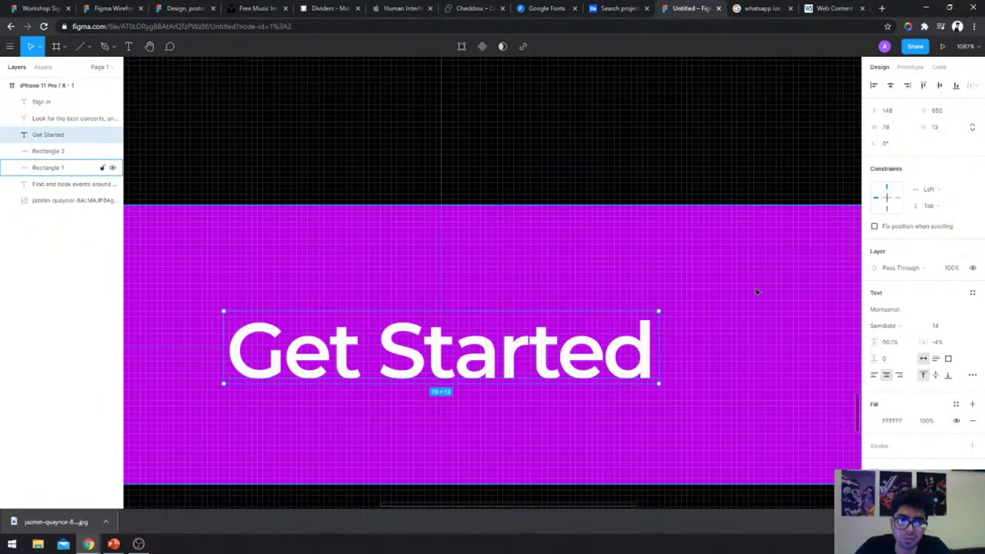
scroll(757, 292, "down", 5)
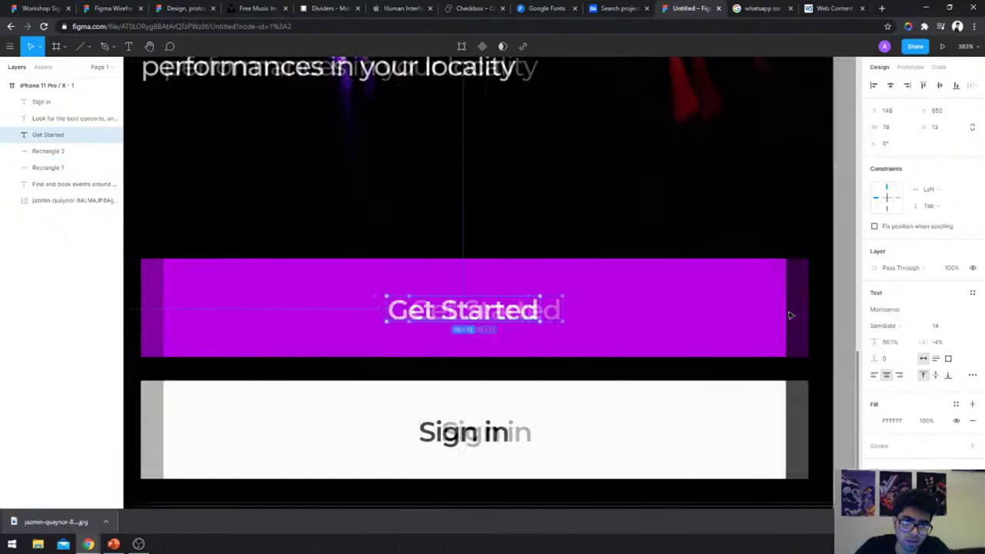
left_click(825, 312)
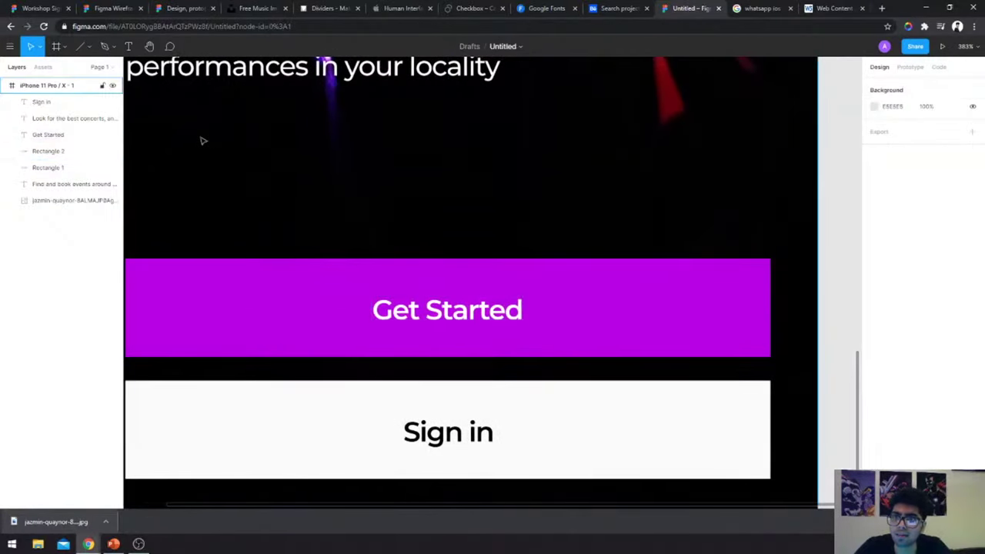
- Copy the Get Started button's fill code B800E5 and enter it as the background color in WebAIM's Contrast Checker
left_click(500, 309)
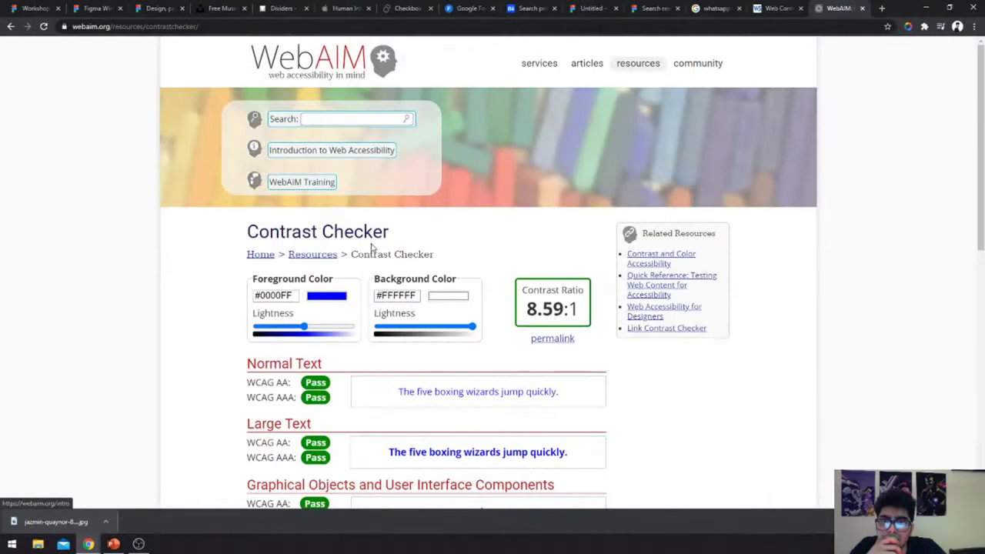
scroll(369, 247, "down", 2)
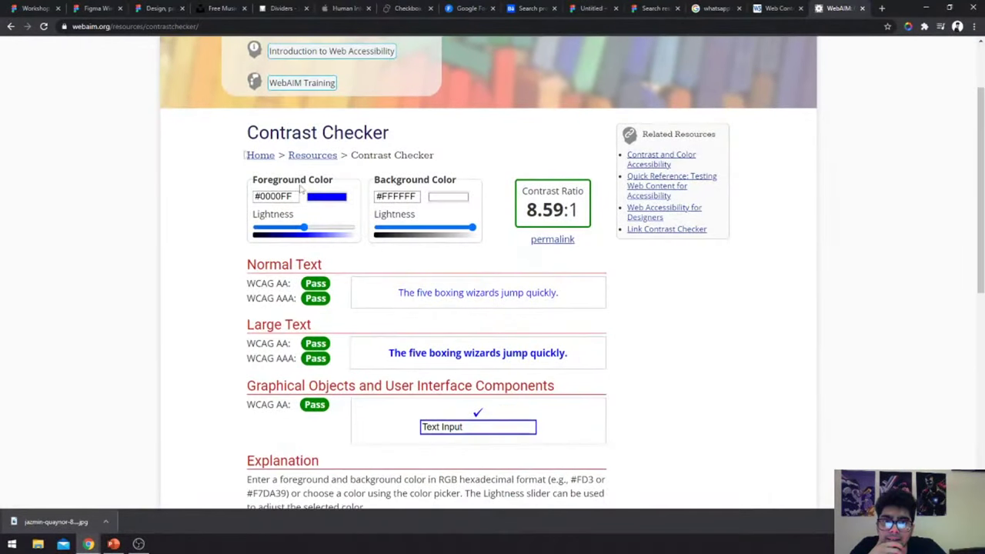
left_click(34, 8)
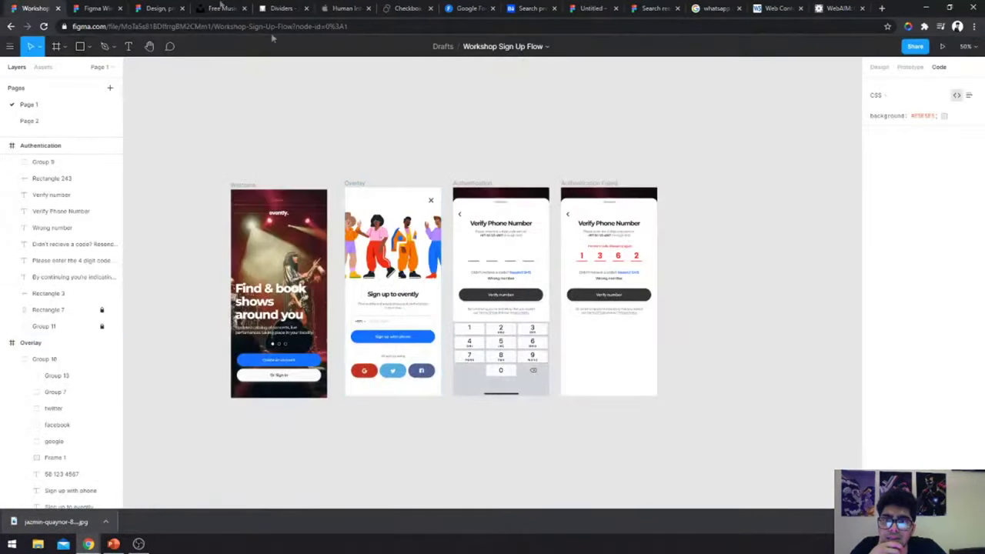
left_click(654, 8)
left_click(594, 8)
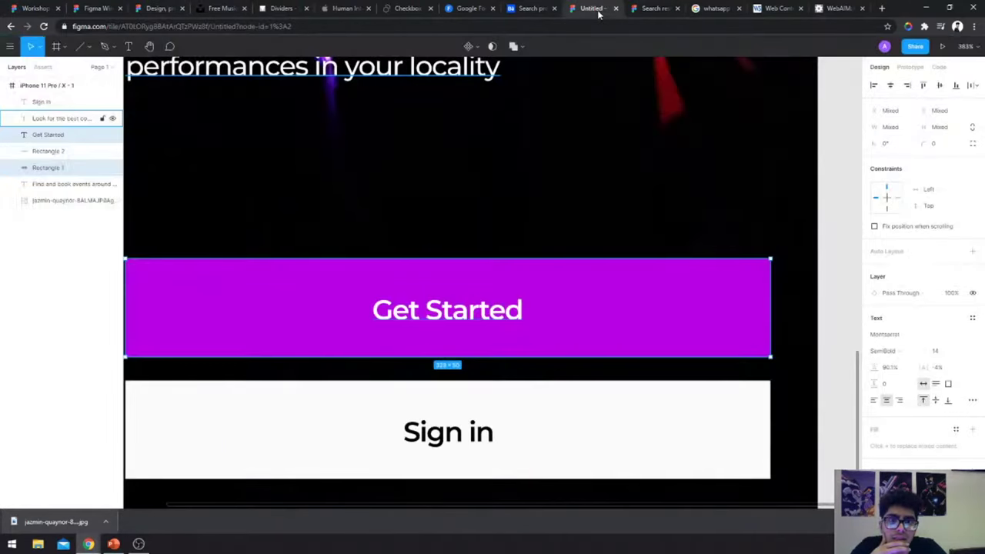
left_click(703, 351)
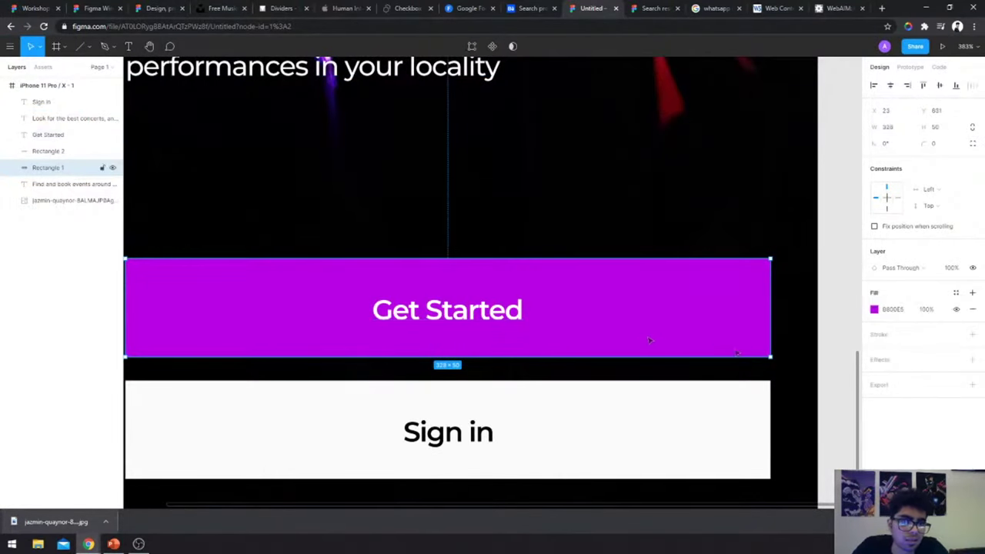
left_click(894, 310)
key("ctrl+c")
left_click(839, 8)
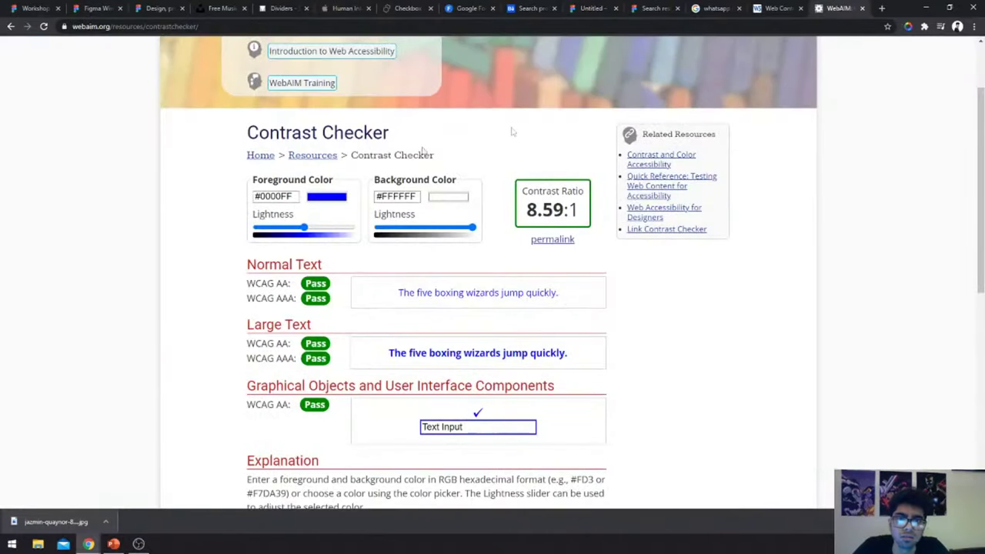
triple_click(397, 197)
key("ctrl+v")
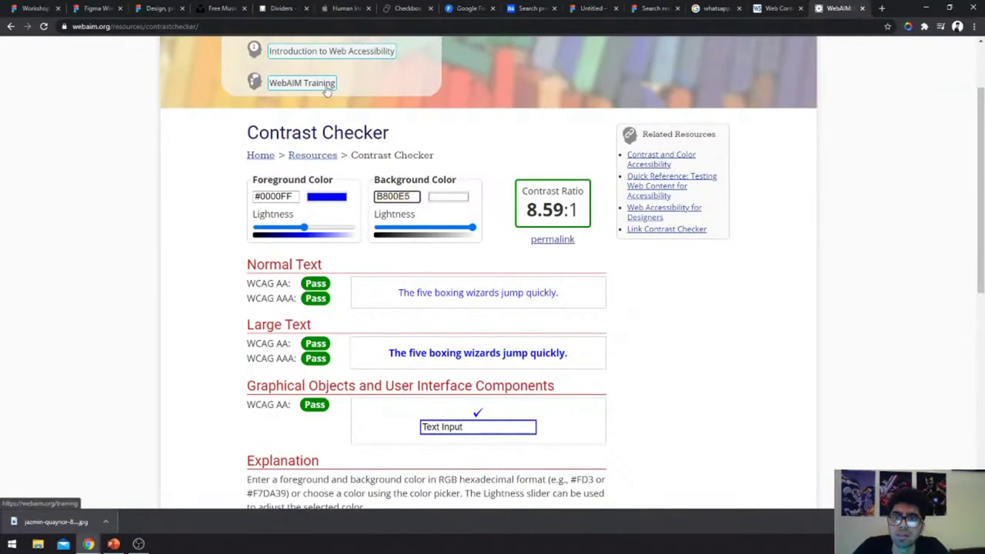
triple_click(279, 197)
type("FF")
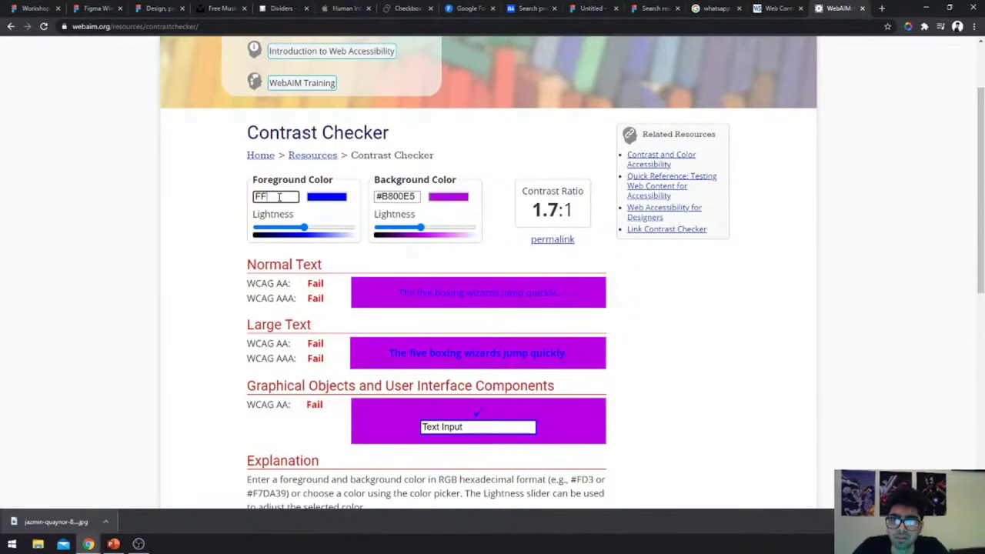
type("FFF")
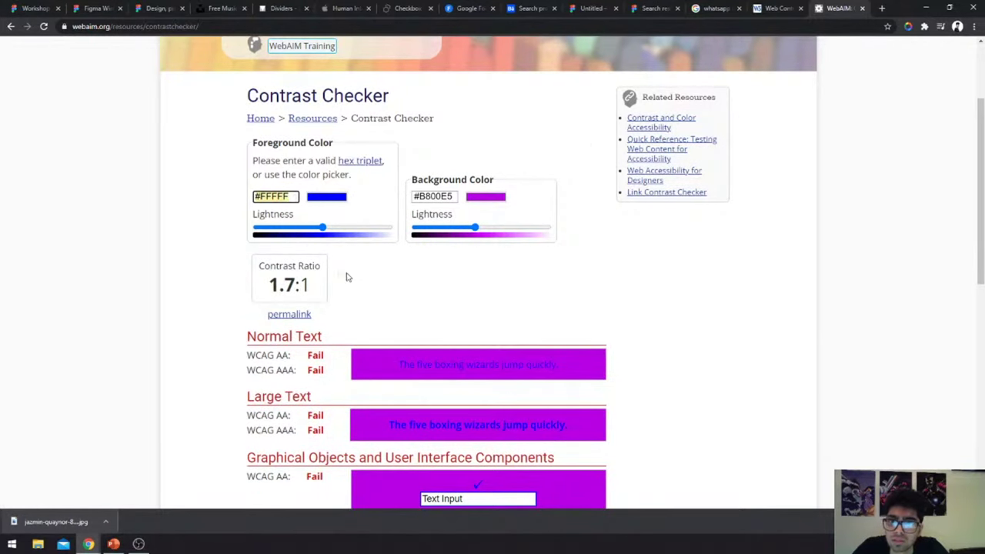
scroll(347, 275, "up", 1)
left_click(360, 332)
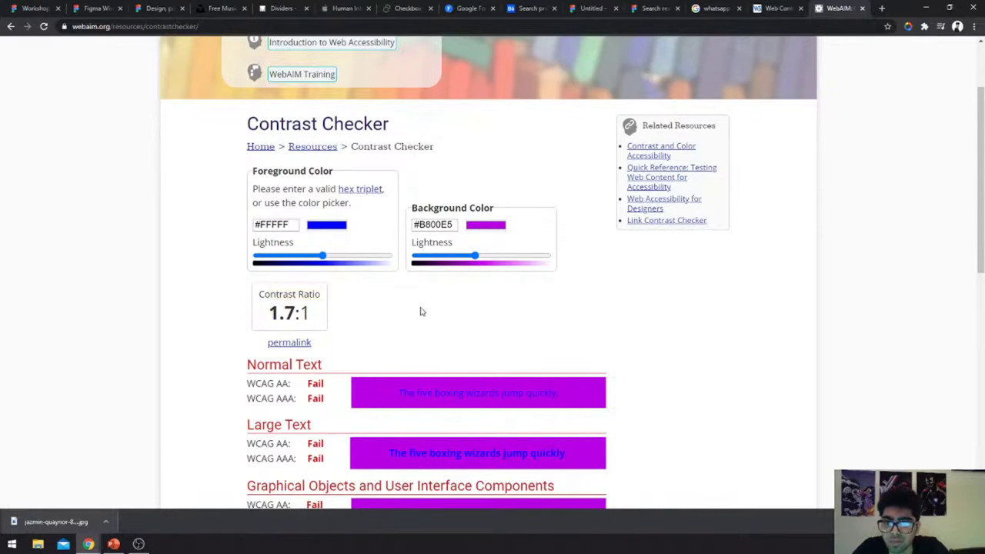
scroll(420, 310, "down", 2)
scroll(420, 308, "up", 2)
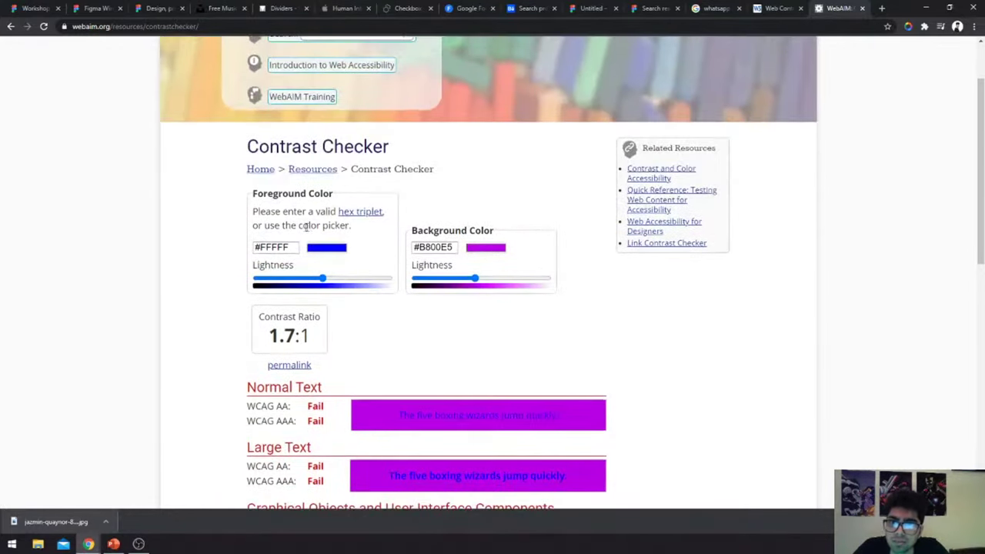
left_click(287, 247)
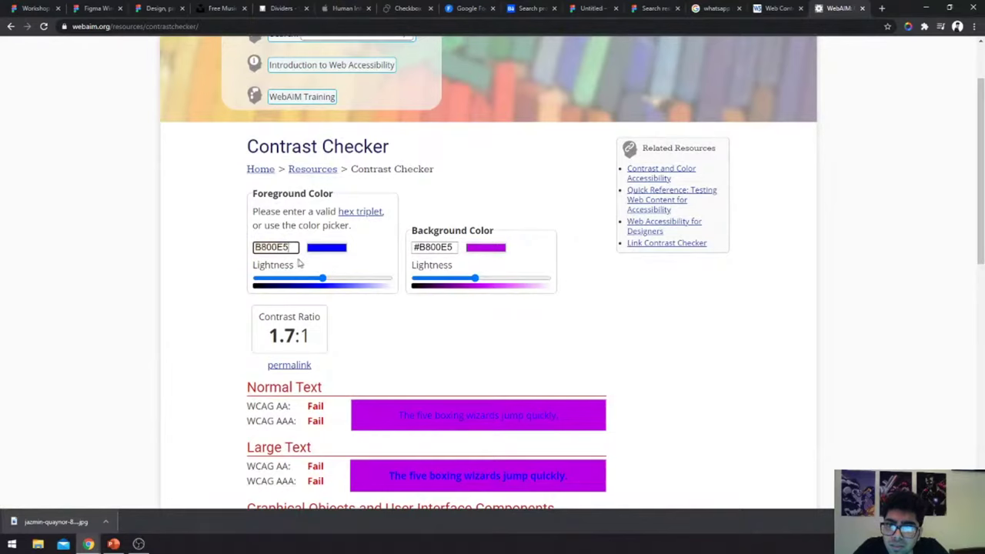
- Set the checker's foreground color to #FFFFFF and review the WCAG AA and AAA results for normal and large text
triple_click(284, 243)
key("BackSpace")
type("#FFFFFF")
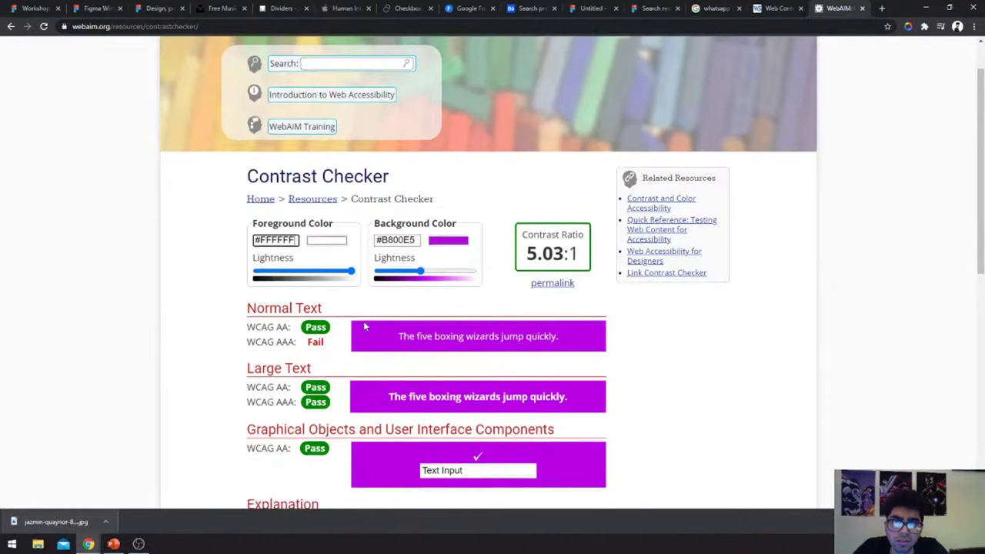
scroll(452, 252, "up", 1)
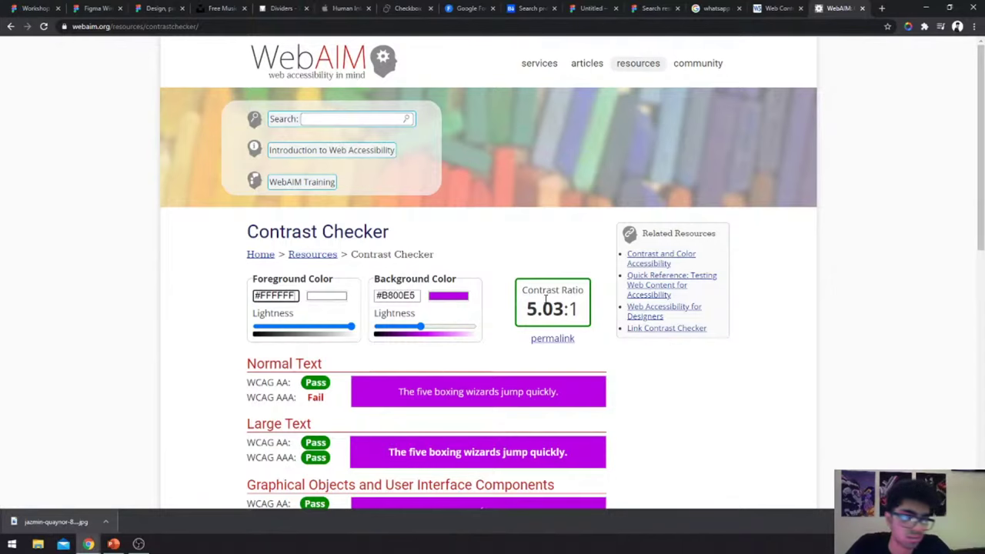
scroll(331, 399, "down", 2)
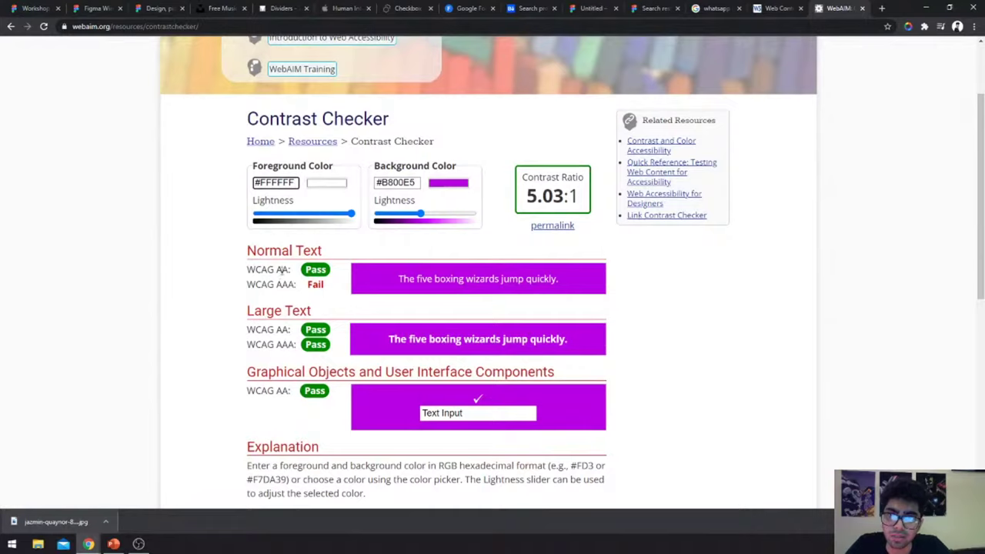
scroll(287, 289, "down", 1)
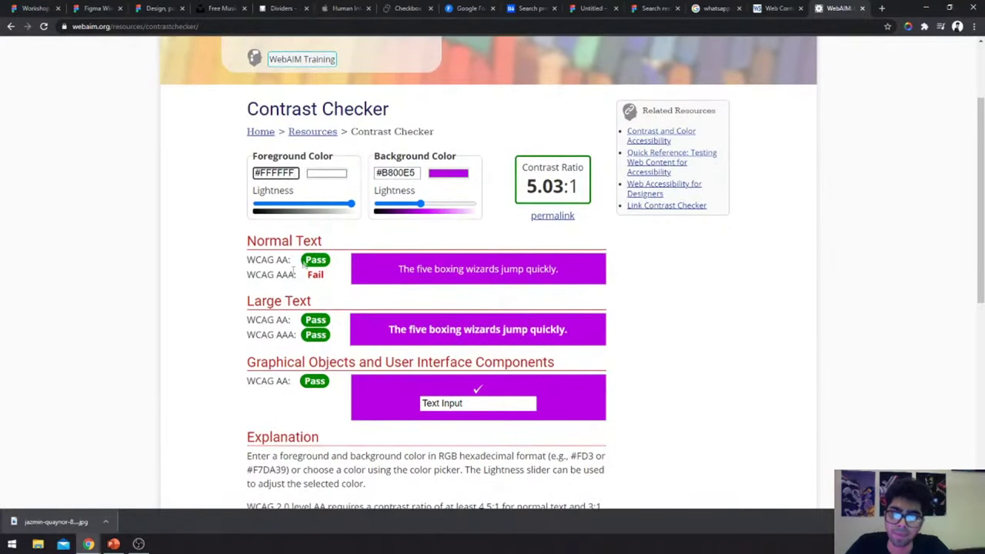
scroll(304, 265, "down", 2)
- Return to the untitled Figma design, bring both buttons into view and clear the selection
left_click(37, 8)
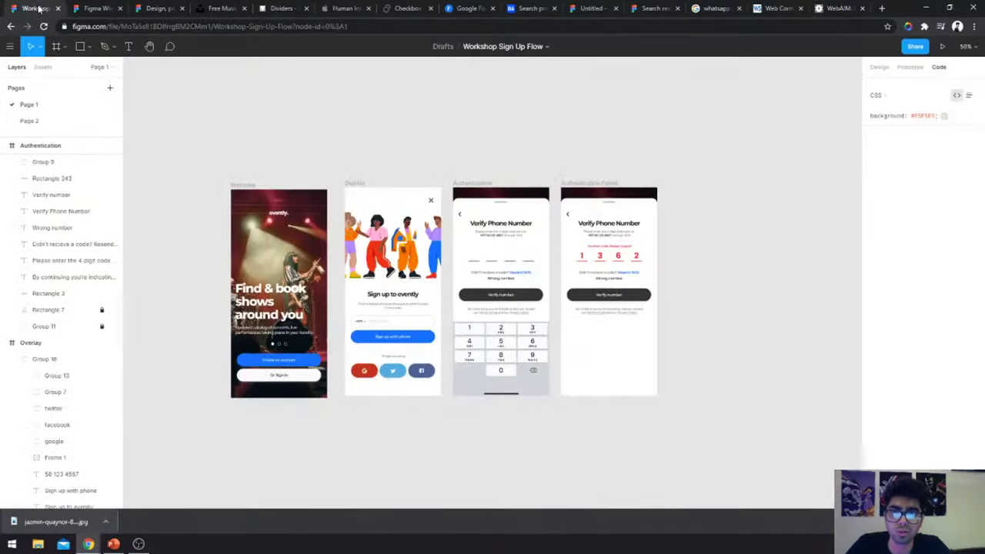
left_click(654, 8)
left_click(589, 9)
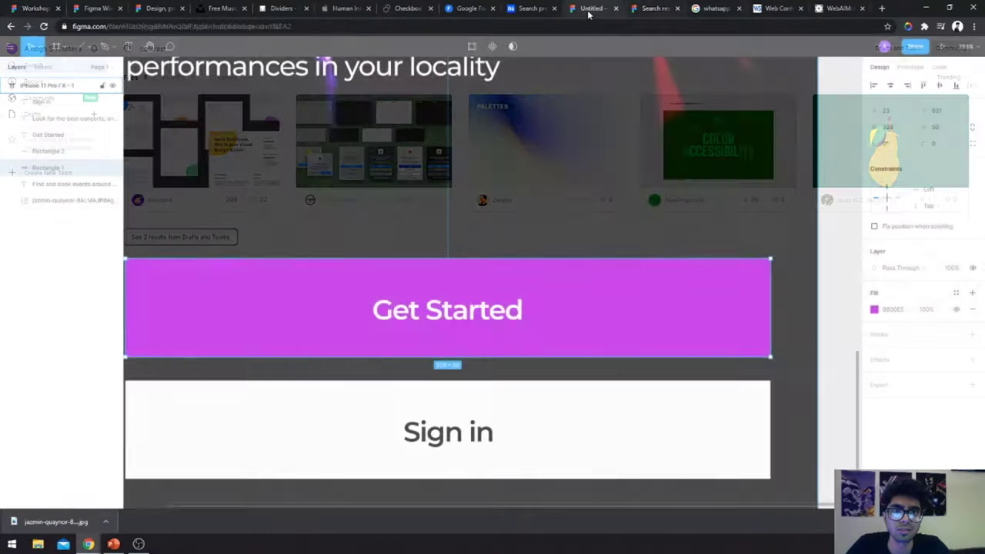
scroll(506, 319, "down", 2)
scroll(505, 315, "down", 5, "ctrl")
left_click(729, 251)
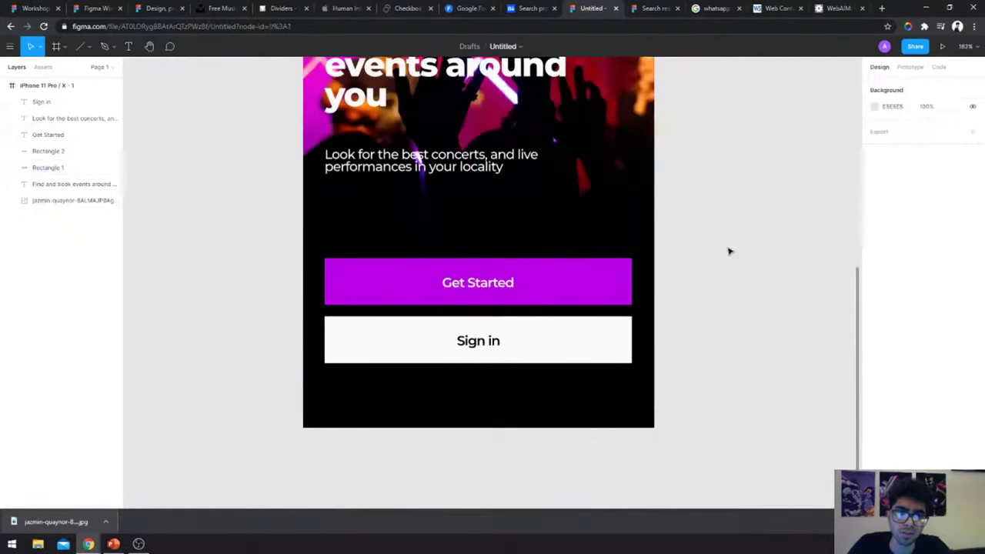
- Try rounding the Get Started button's corners freehand on the canvas, and undo the rounding
left_click(53, 167)
scroll(716, 329, "up", 3, "ctrl")
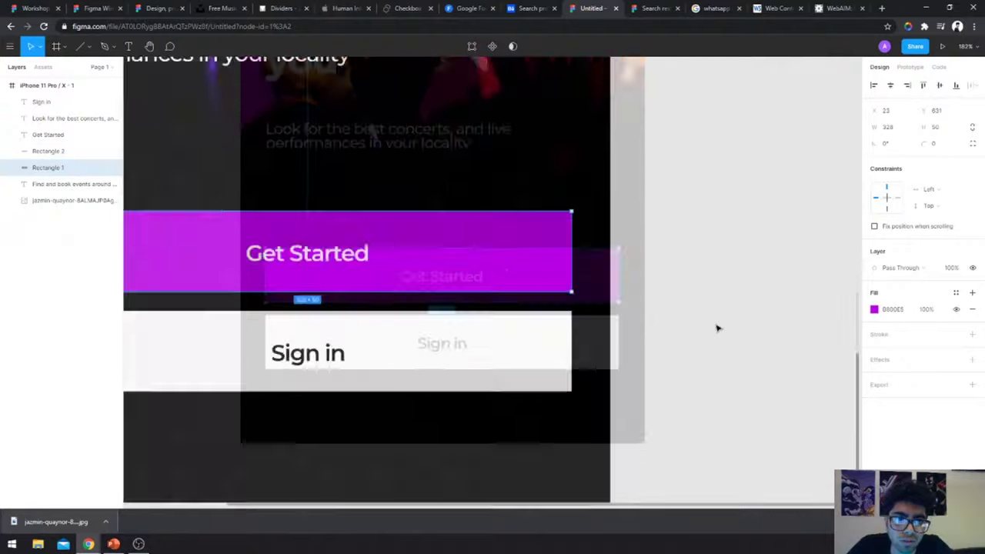
scroll(695, 259, "up", 3, "ctrl")
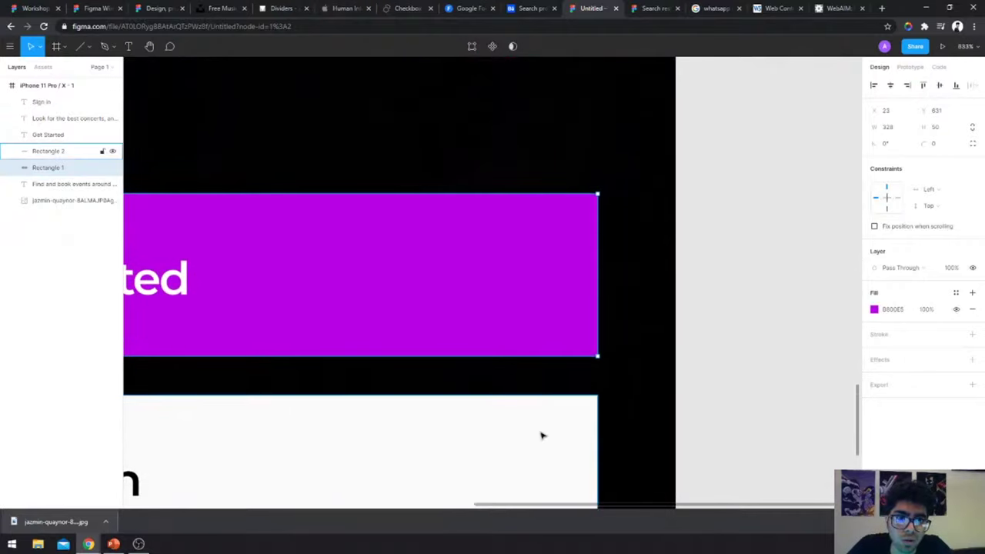
scroll(780, 207, "up", 2, "ctrl")
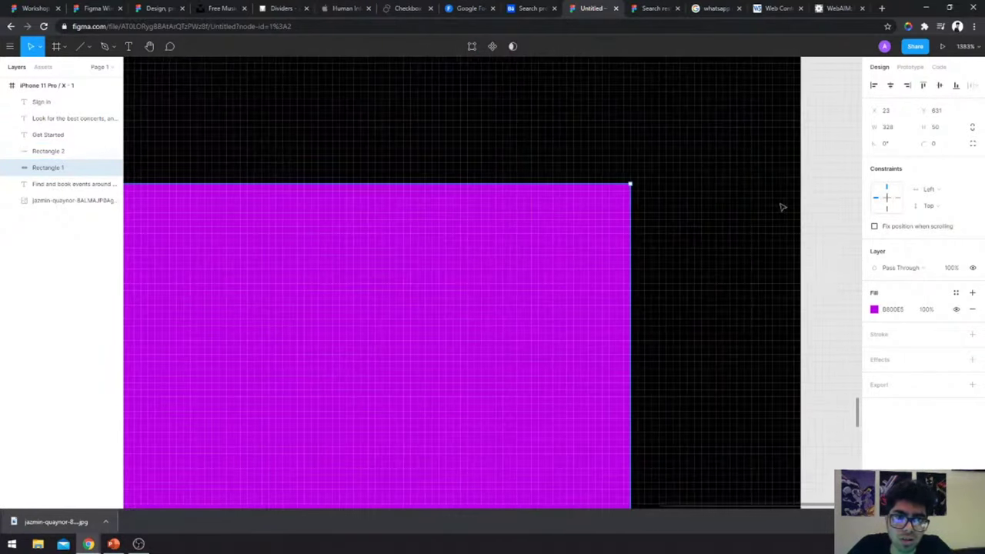
scroll(612, 217, "down", 3, "ctrl")
scroll(614, 214, "up", 3, "ctrl")
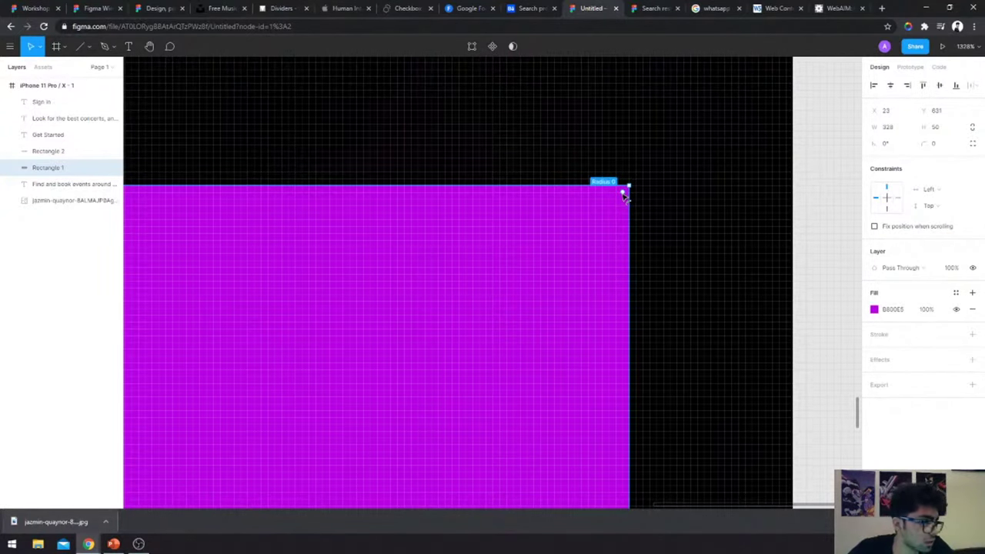
left_click_drag(624, 196, 532, 280)
scroll(532, 279, "down", 3, "ctrl")
left_click(608, 274)
scroll(608, 273, "left", 3)
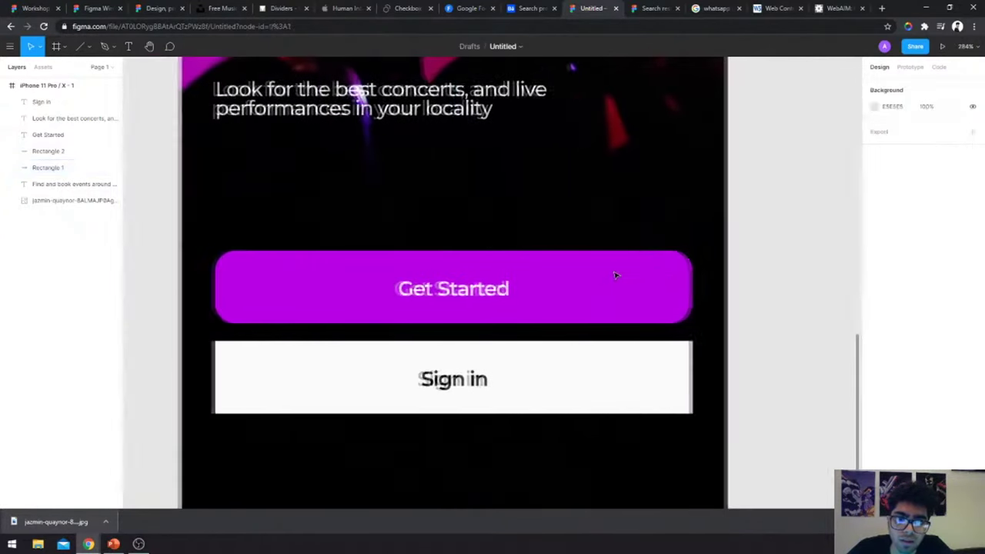
left_click(646, 291)
key("ctrl+z")
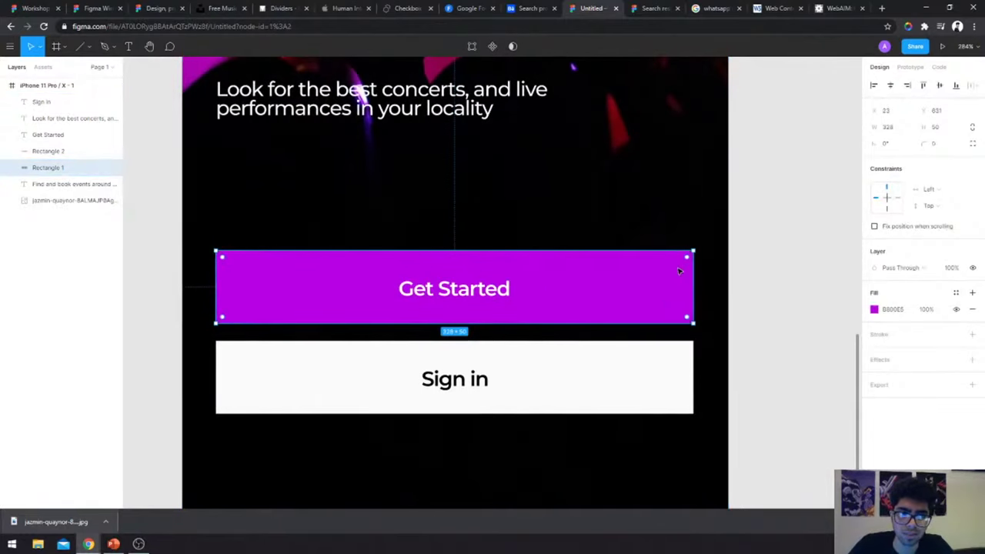
- Set the Get Started button rectangle's corner radius to 10
left_click(939, 148)
type("10")
key("Return")
key("ctrl+z")
left_click(935, 145)
type("10")
key("Return")
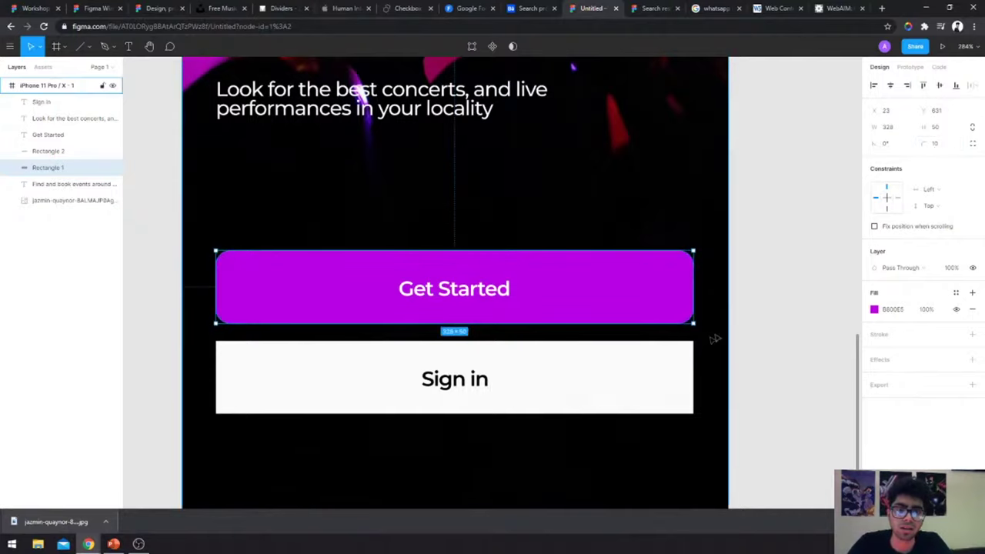
- Round the Get Started button rectangle's corners fully into a pill shape
left_click(941, 144)
left_click(677, 300)
left_click_drag(681, 273, 655, 285)
left_click(810, 287)
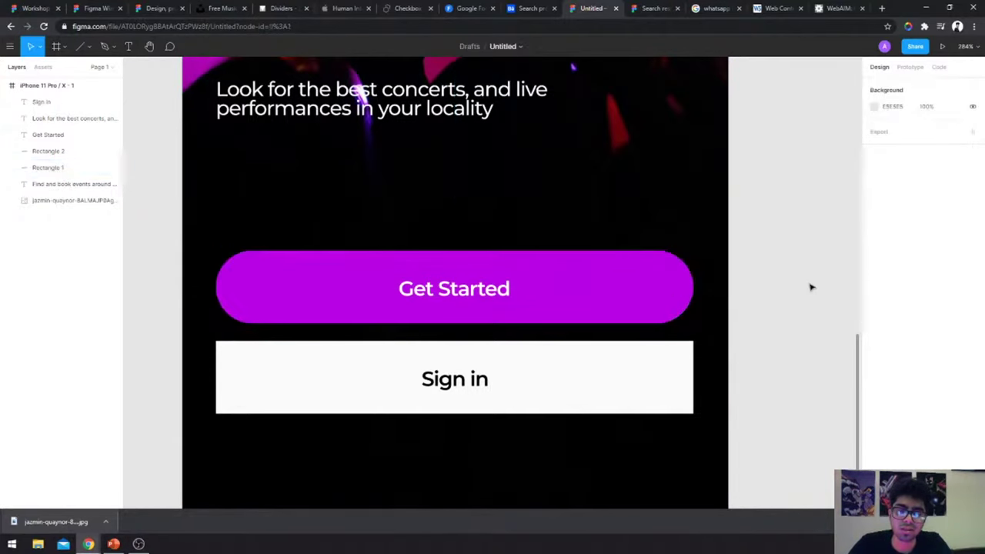
- Round the Sign in button rectangle's corners fully to match the pill-shaped Get Started button
left_click(603, 374)
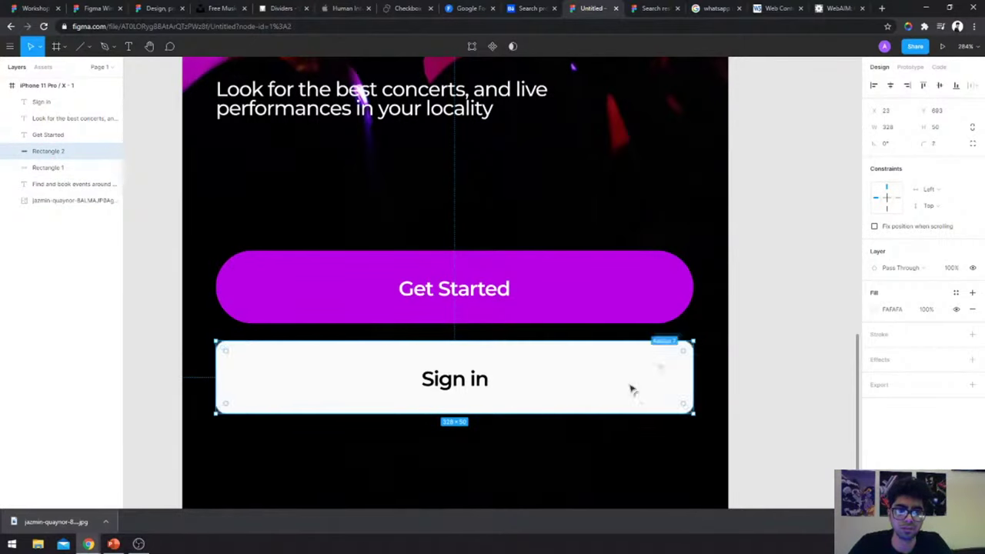
left_click_drag(659, 368, 592, 446)
left_click(837, 334)
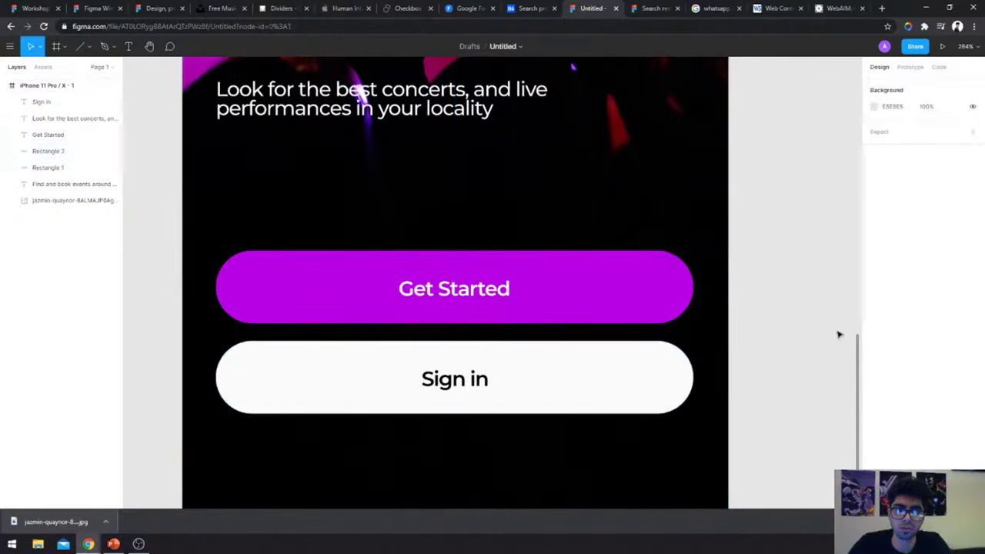
- Undo the full pill rounding on both the Sign in and Get Started button rectangles
key("ctrl+z")
key("ctrl+z")
key("ctrl+z")
left_click(646, 307)
key("ctrl+z")
key("ctrl+z")
key("ctrl+z")
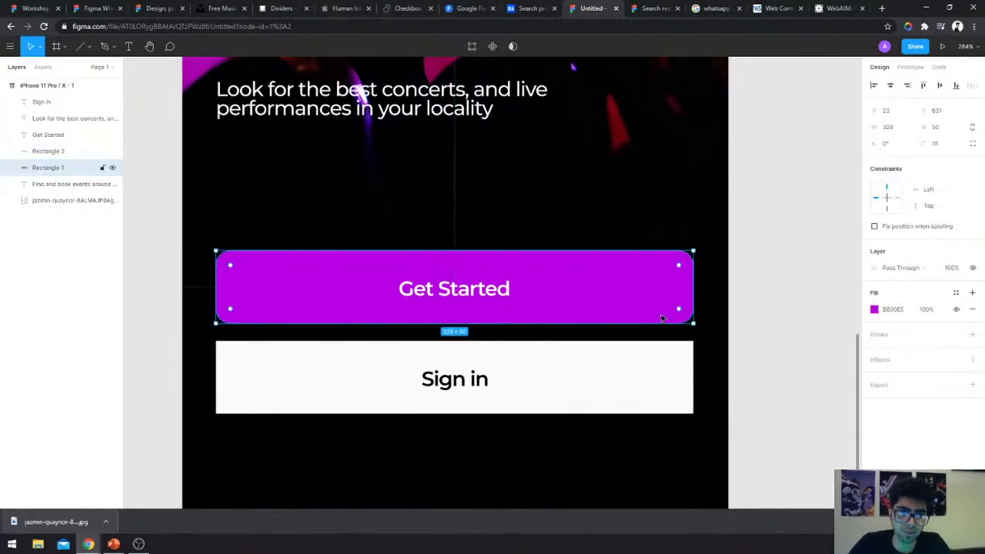
- Set the corner radius of the Get Started and Sign in button rectangles together to 100
left_click(671, 382, "shift")
left_click(951, 145)
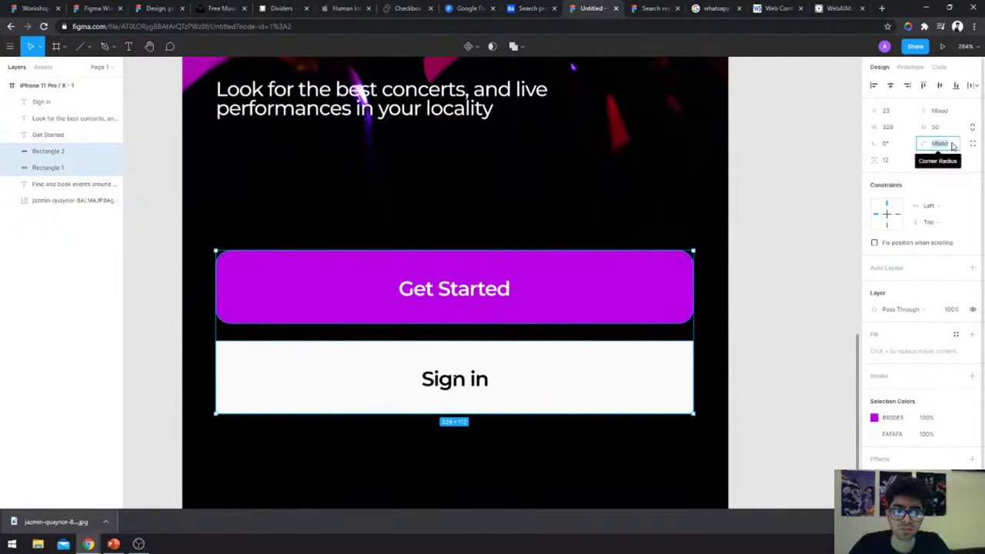
type("10")
key("Return")
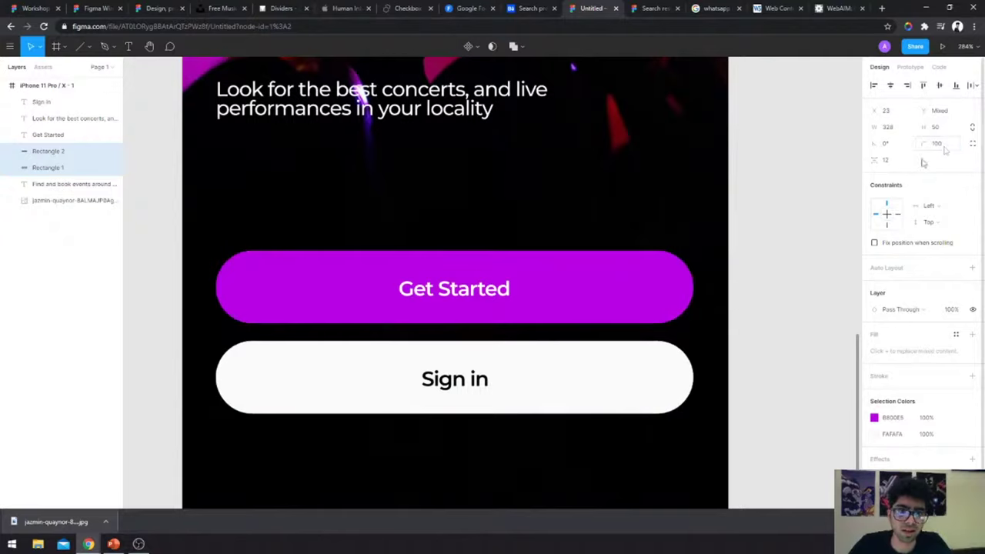
left_click(816, 335)
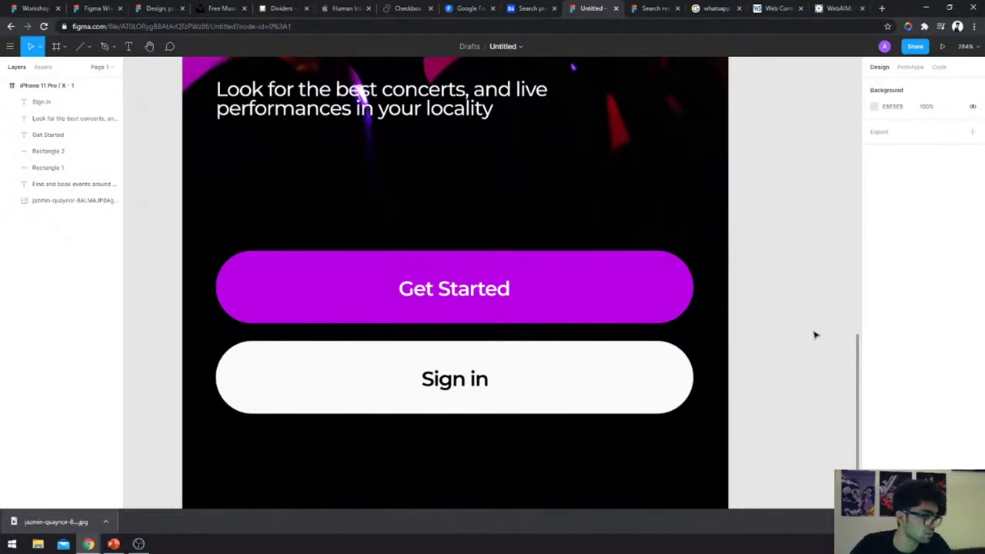
- Add a drop shadow effect to the "Find and book events around you" headline and dismiss the browser's downloads bar
key("minus")
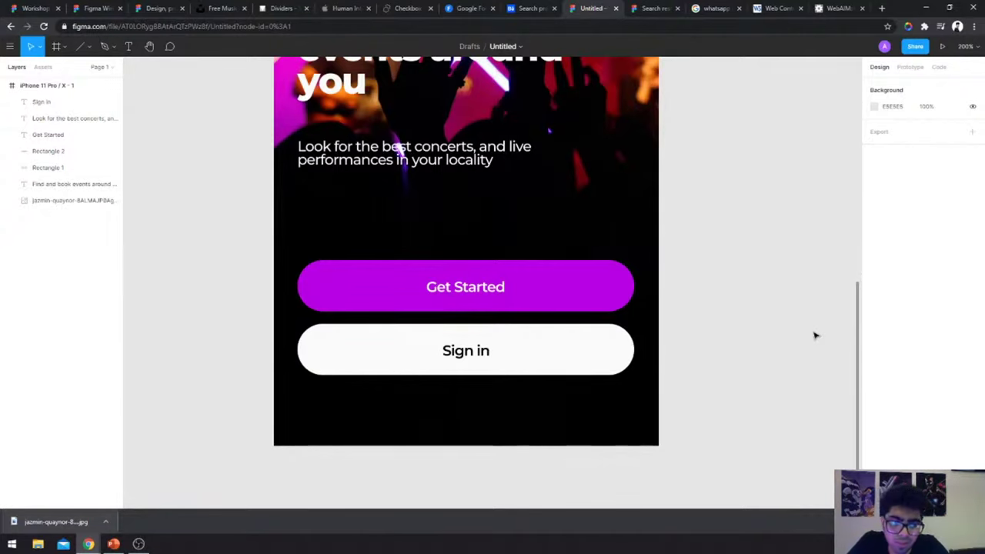
key("shift+0")
scroll(814, 334, "up", 3)
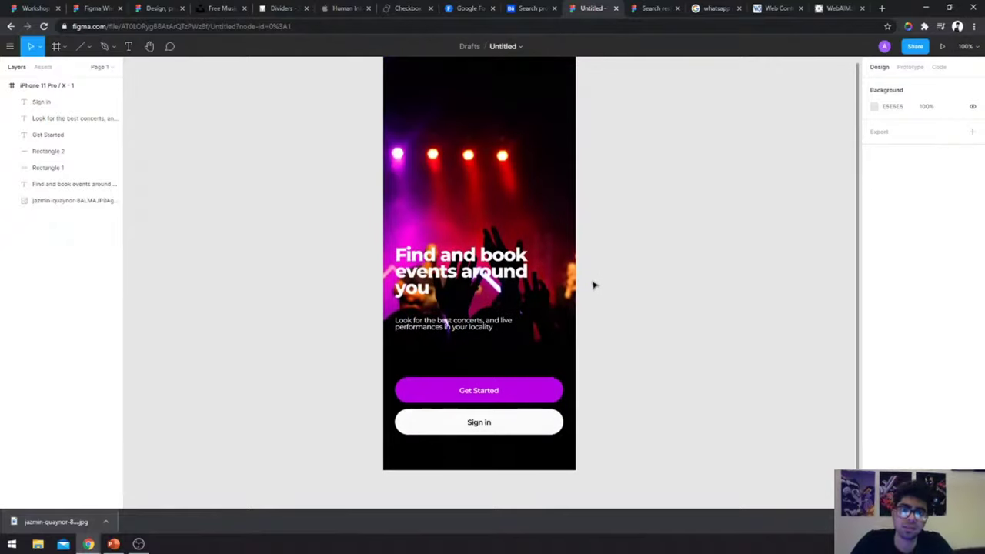
scroll(532, 250, "up", 5)
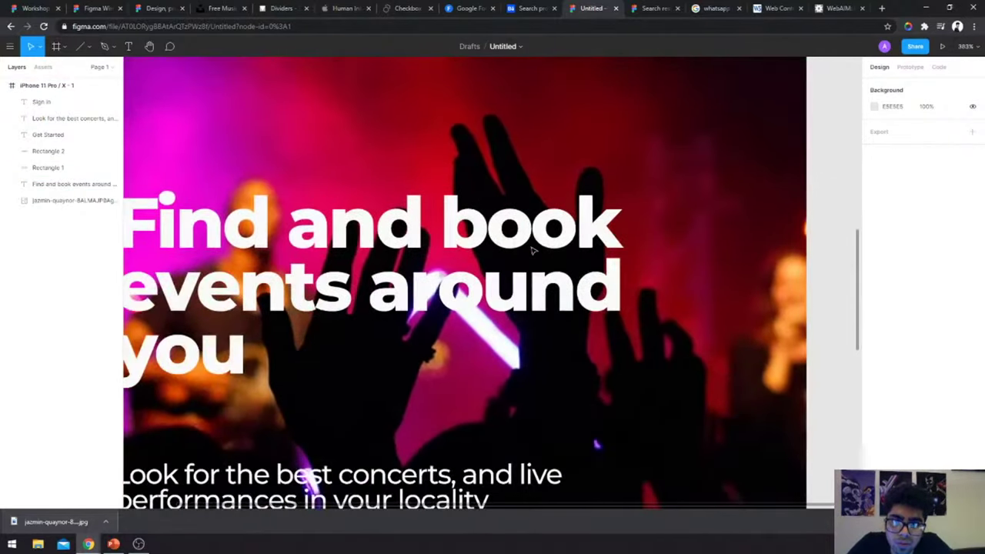
scroll(461, 307, "up", 4)
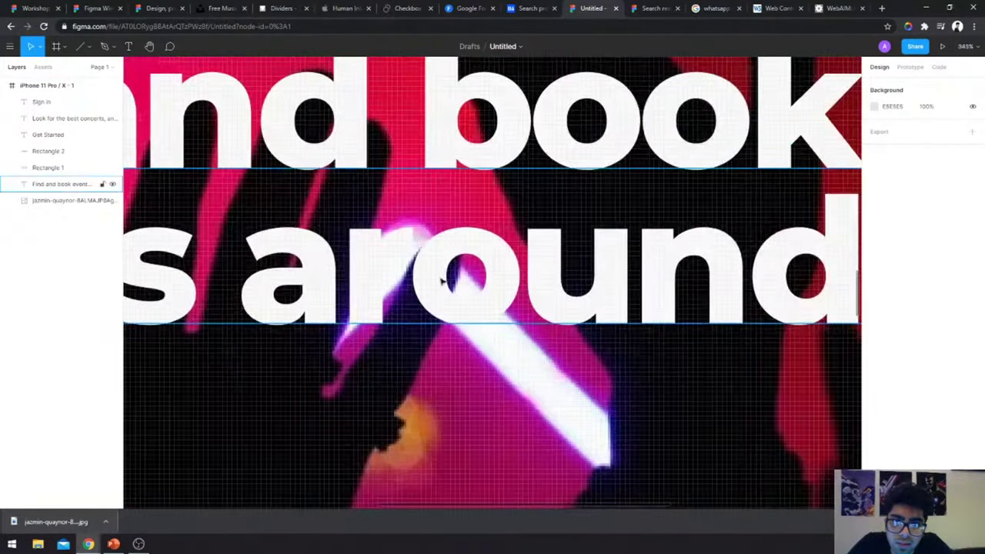
scroll(519, 347, "down", 4)
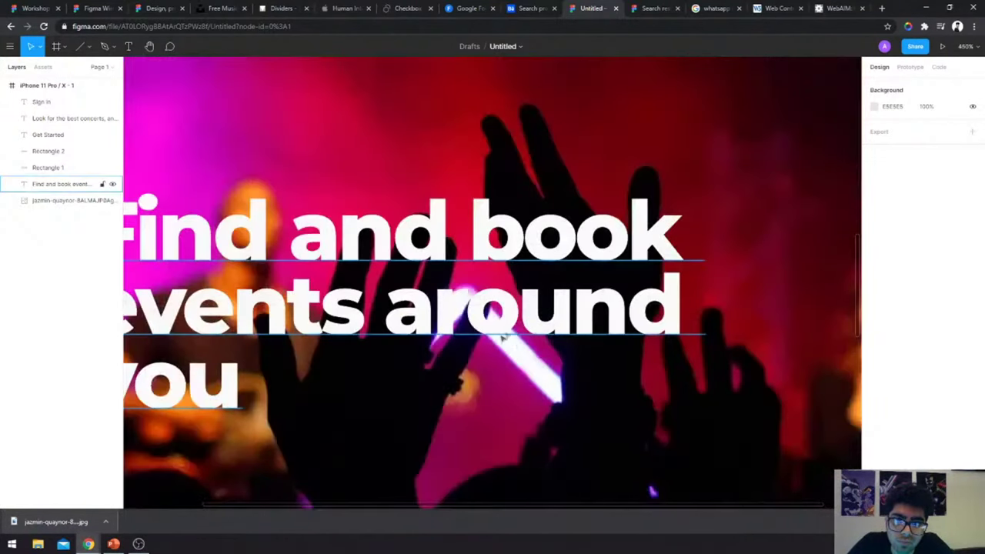
left_click(526, 330)
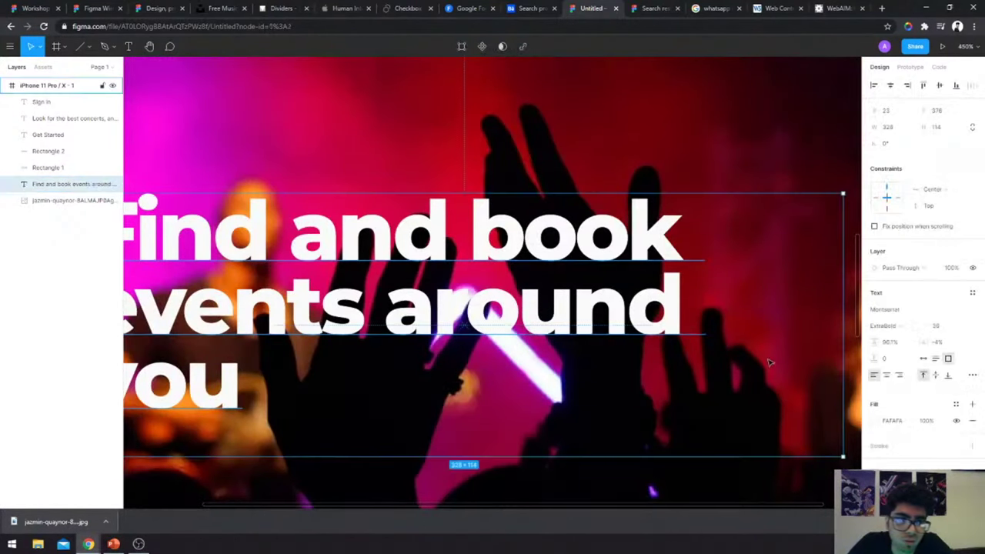
scroll(677, 287, "down", 2)
scroll(677, 286, "down", 3)
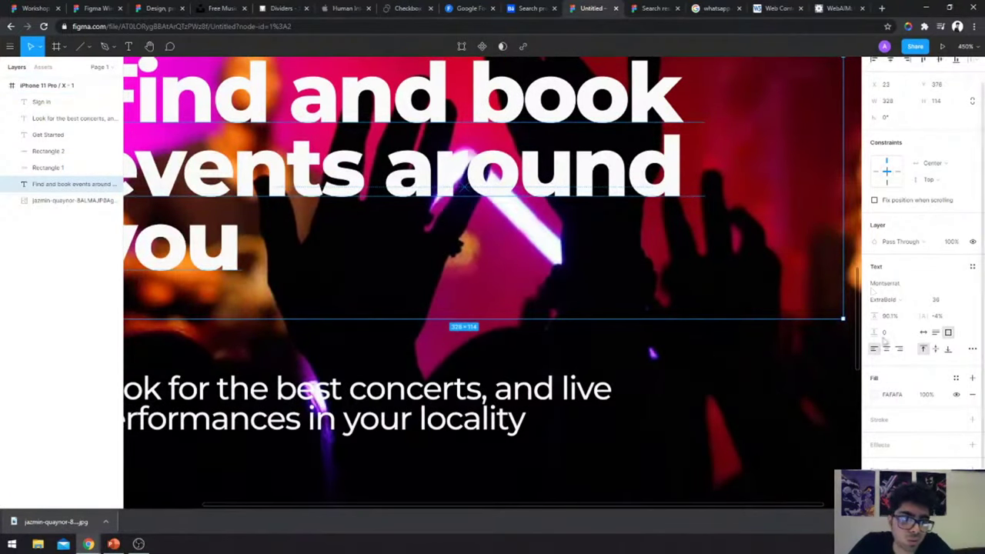
left_click(974, 521)
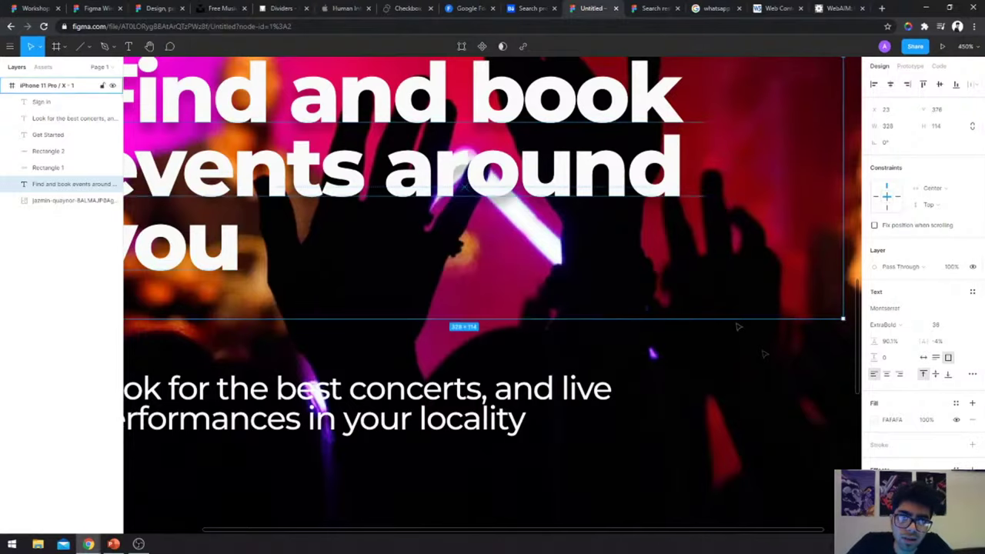
scroll(561, 183, "down", 5)
left_click(618, 200)
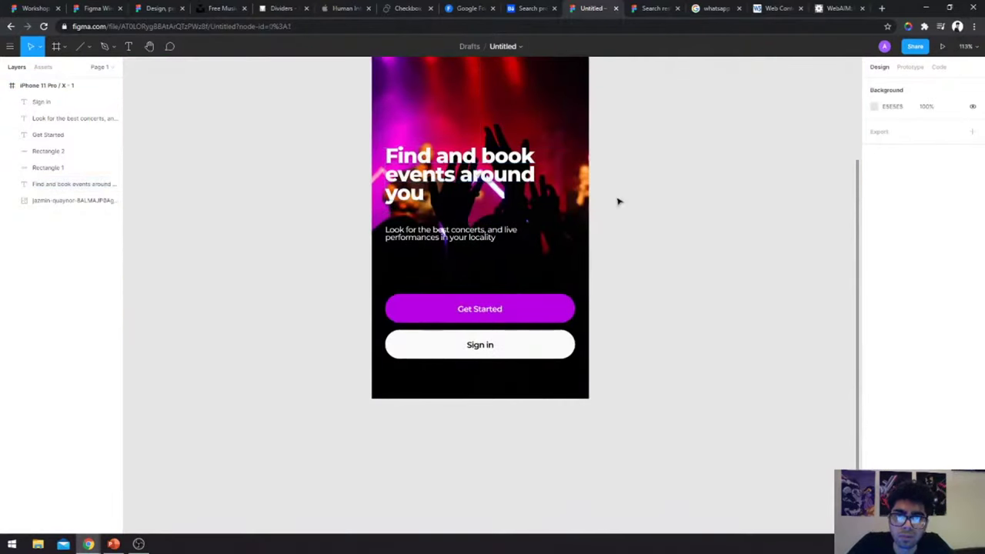
- Open the headline's drop shadow settings, try raising the black shadow's opacity to 100%, and undo that change
scroll(618, 200, "up", 2)
scroll(618, 200, "left", 5)
left_click(73, 184)
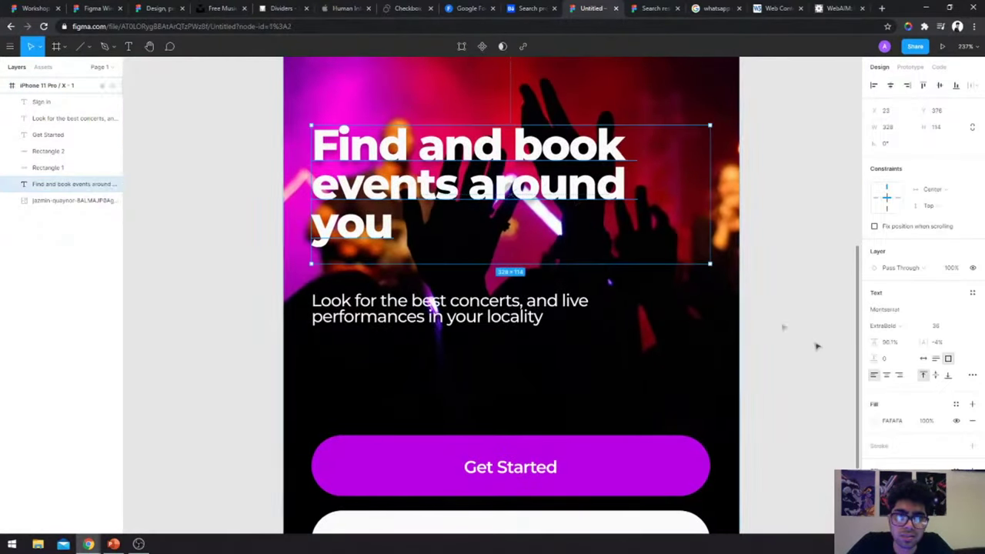
scroll(915, 452, "down", 1)
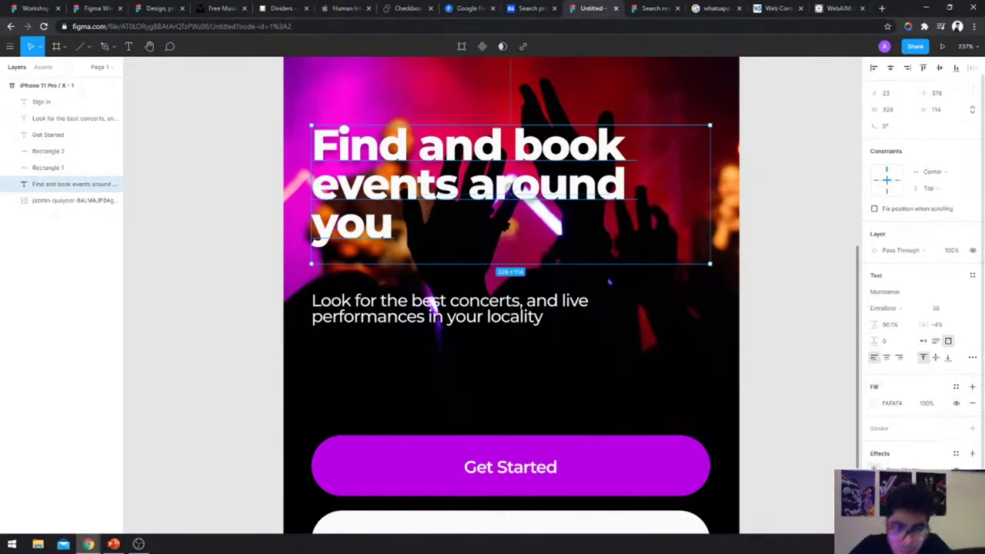
left_click(874, 468)
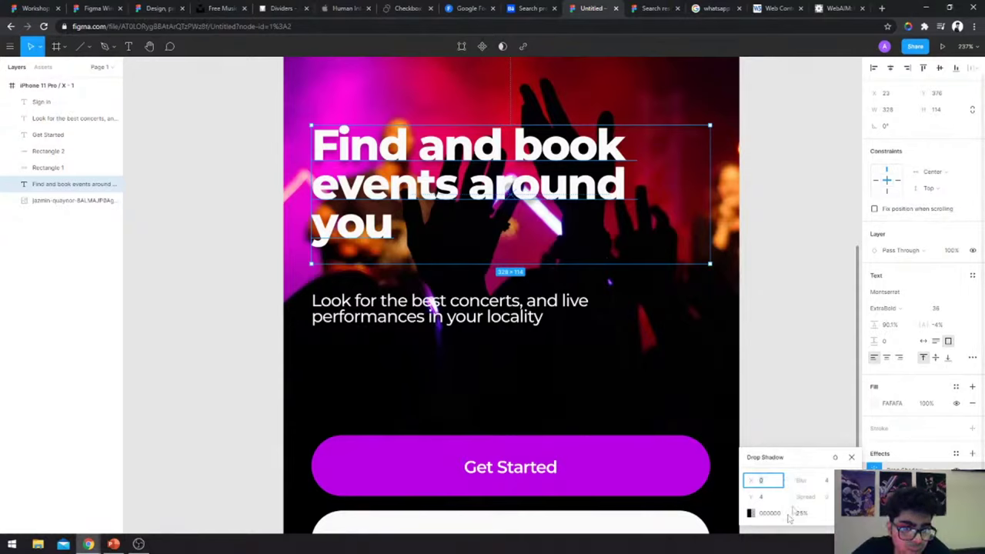
left_click(831, 482)
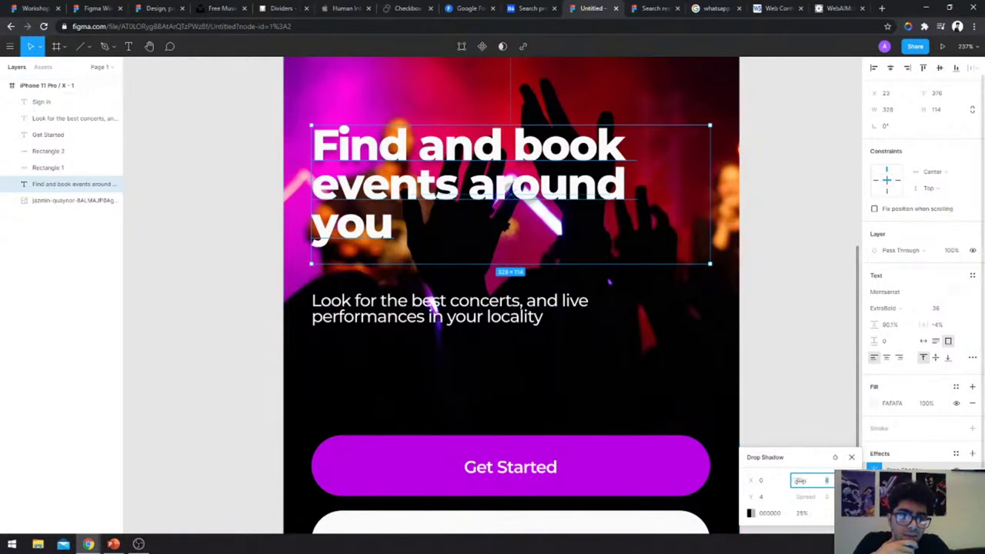
left_click_drag(806, 486, 804, 486)
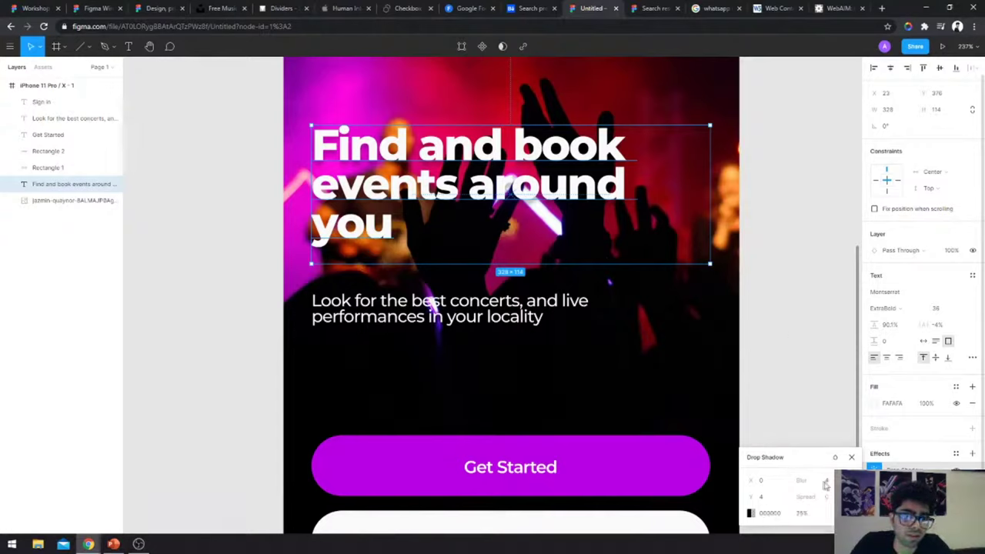
left_click(751, 512)
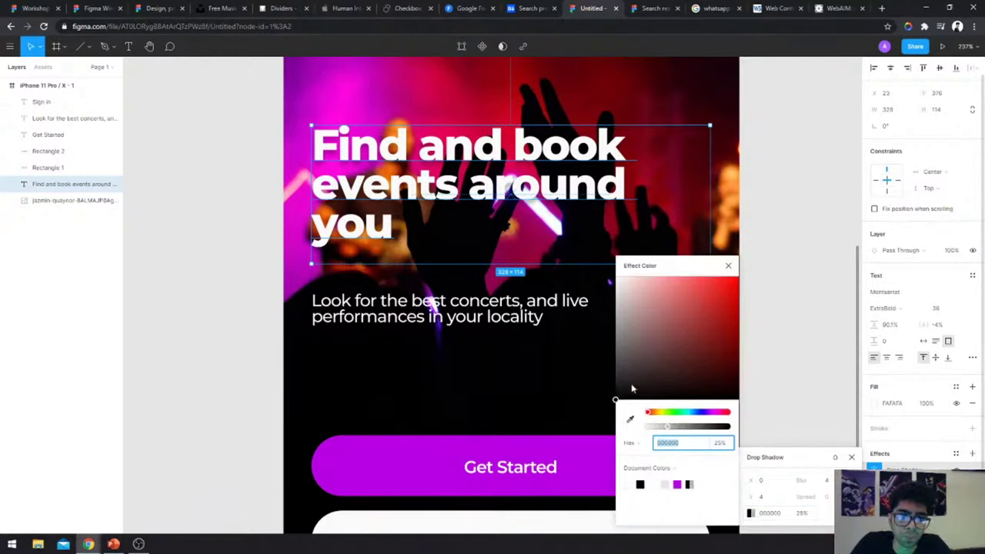
left_click_drag(670, 429, 758, 418)
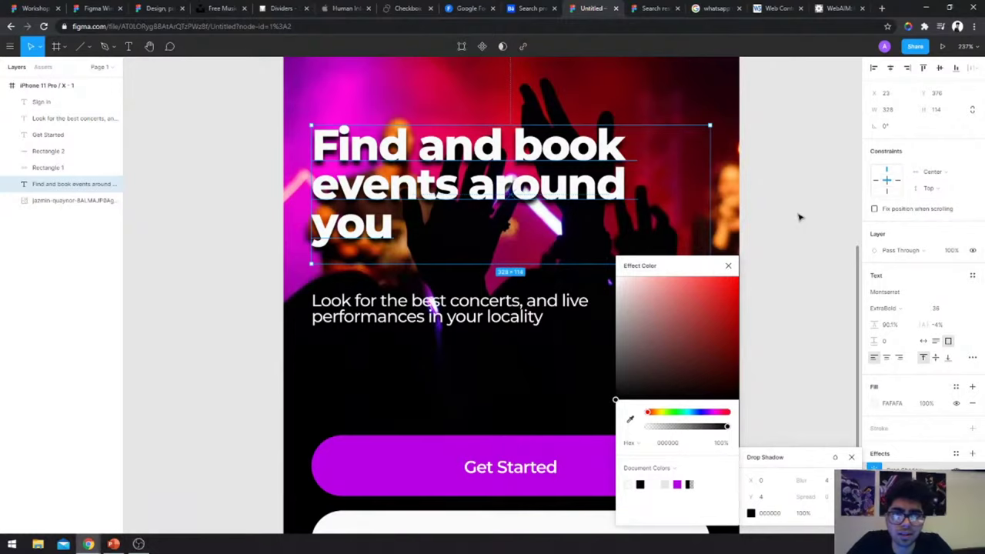
key("ctrl+z")
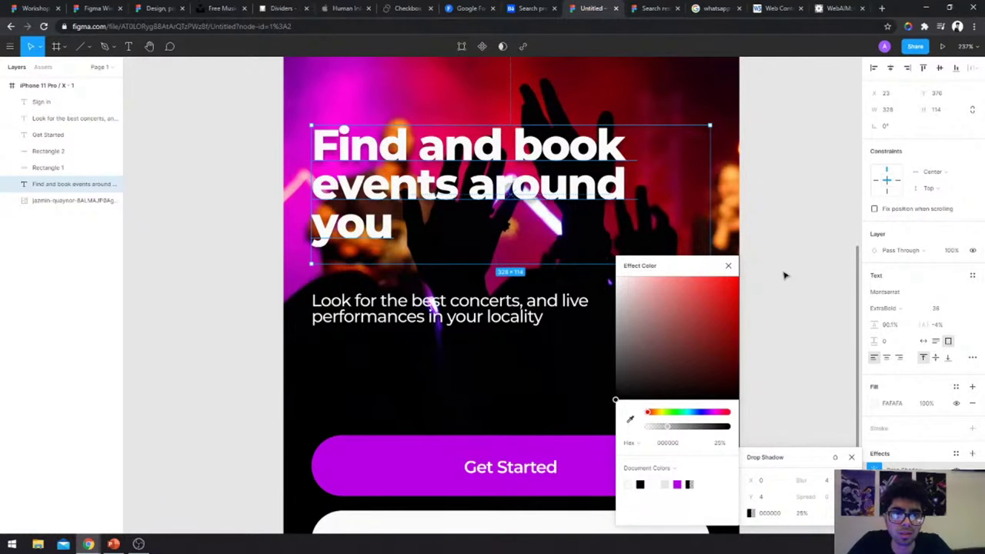
left_click(784, 276)
- Move the headline and the subtitle text together straight down, close above the Get Started button
key("shift+0")
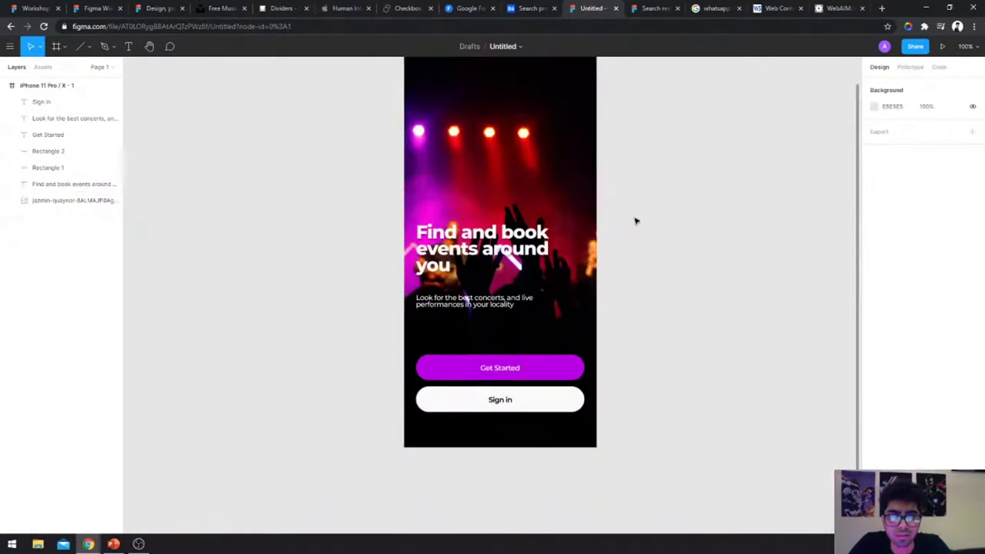
left_click(470, 301)
left_click(481, 246, "shift")
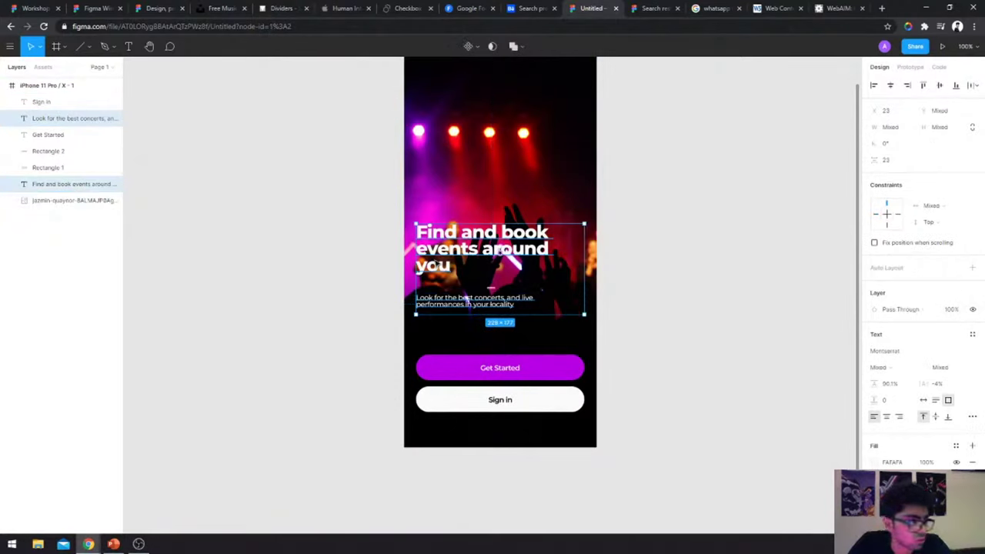
left_click_drag(466, 298, 465, 324)
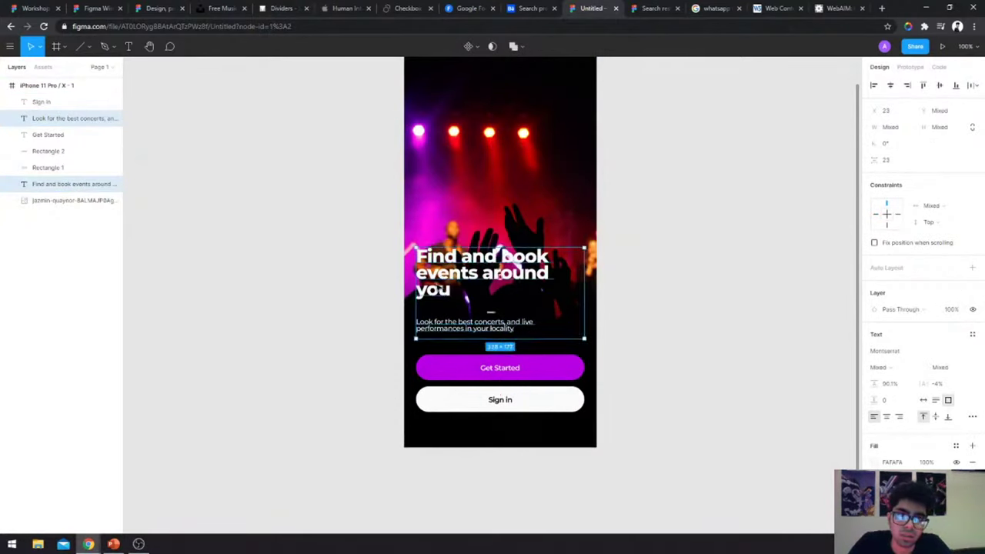
left_click(637, 221)
- Move the whole iPhone 11 Pro frame on the canvas to about X -135, Y -439
scroll(637, 221, "up", 2)
left_click(554, 231)
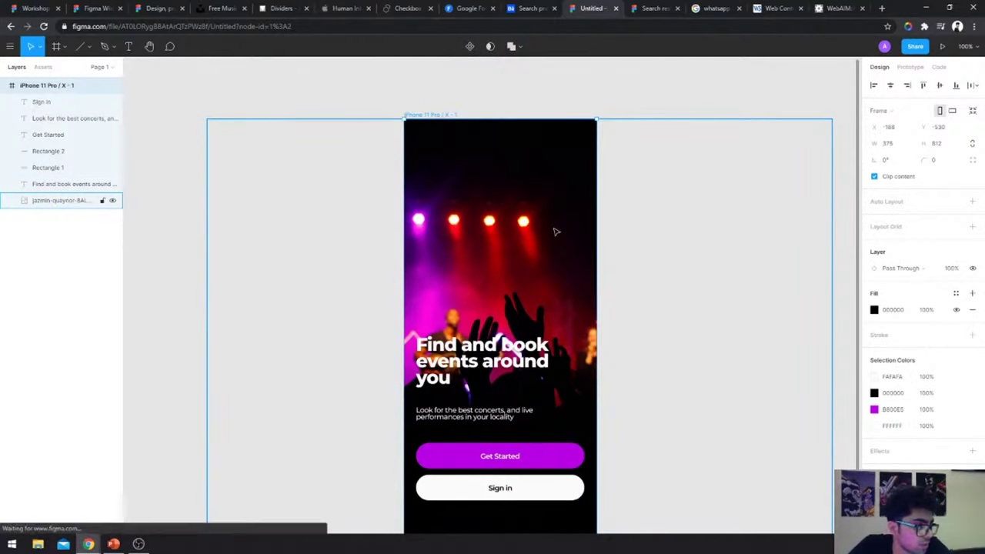
scroll(556, 231, "down", 1)
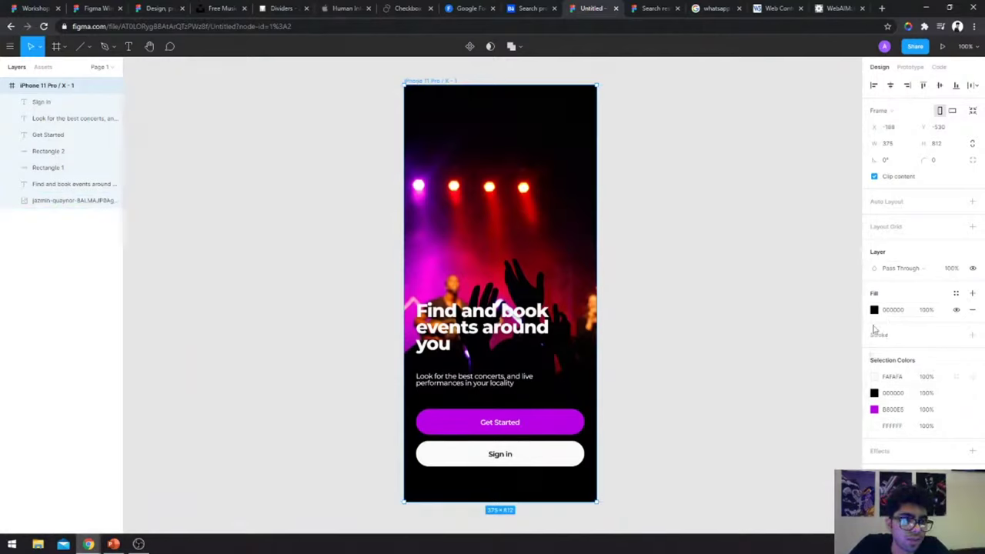
left_click_drag(543, 164, 567, 211)
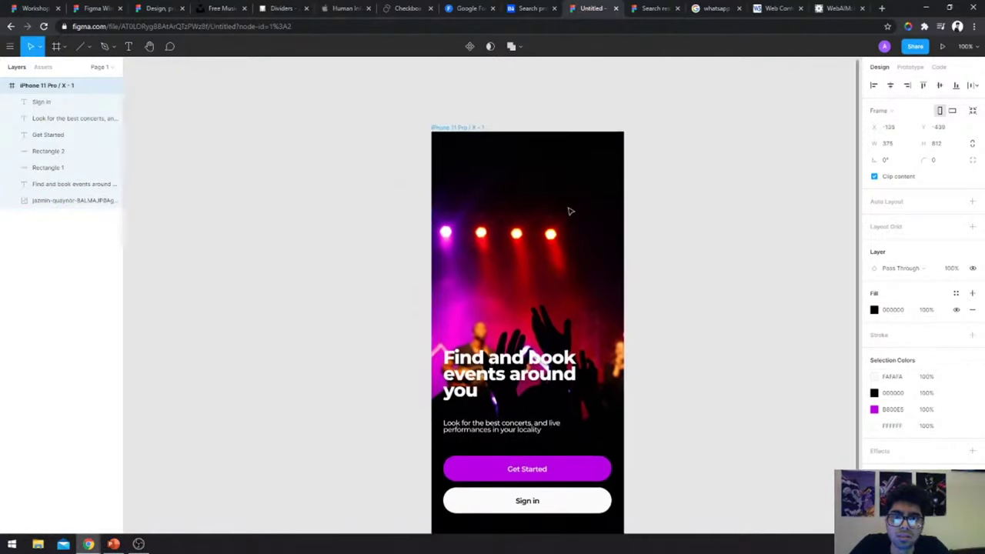
- Select the background concert photo, try moving it down inside the frame, and undo the move
left_click(69, 200)
left_click_drag(470, 187, 473, 265)
key("ctrl+z")
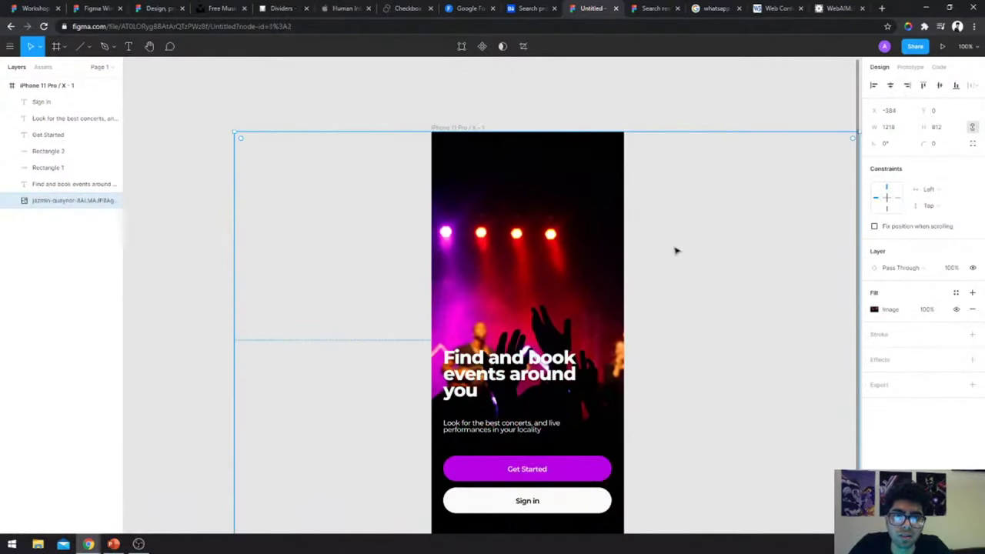
- Lower the background concert photo's layer opacity, first to 80% and finally to 70%
scroll(675, 249, "down", 1)
left_click(948, 270)
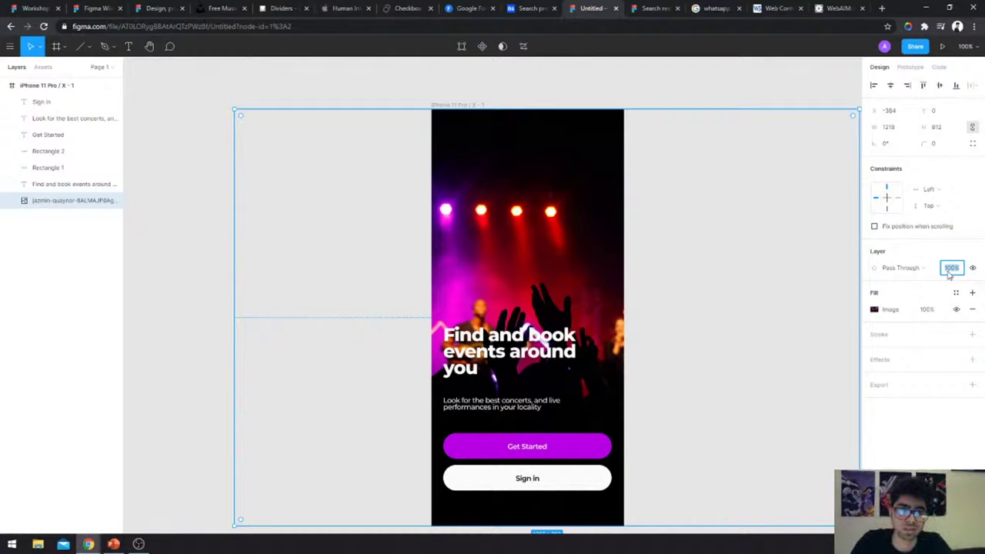
type("80")
key("Return")
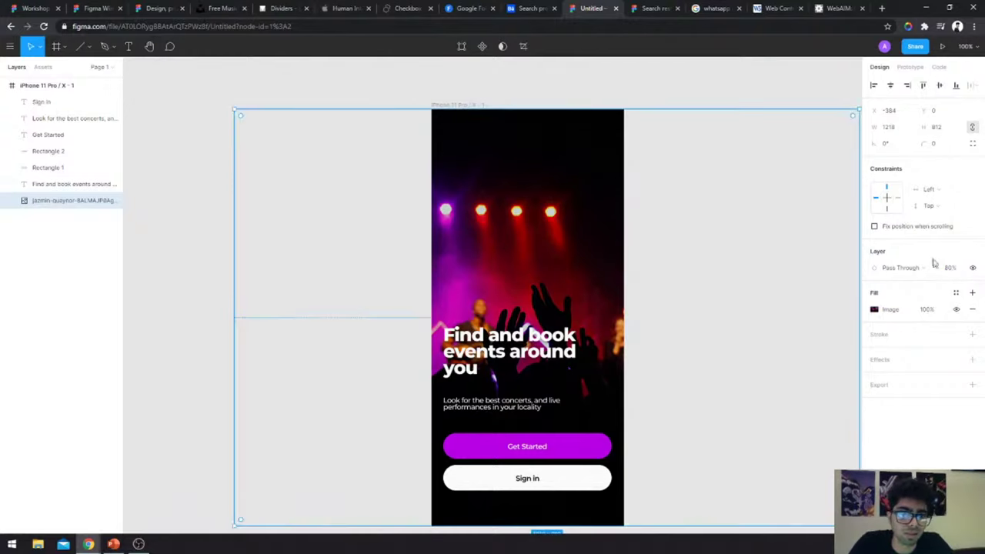
type("70")
key("Return")
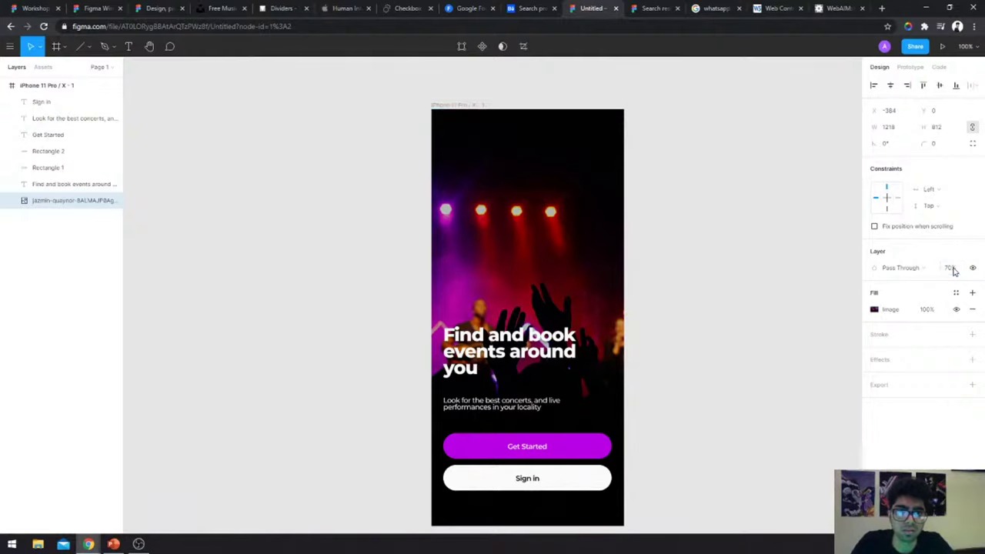
left_click(734, 334)
scroll(731, 335, "down", 2)
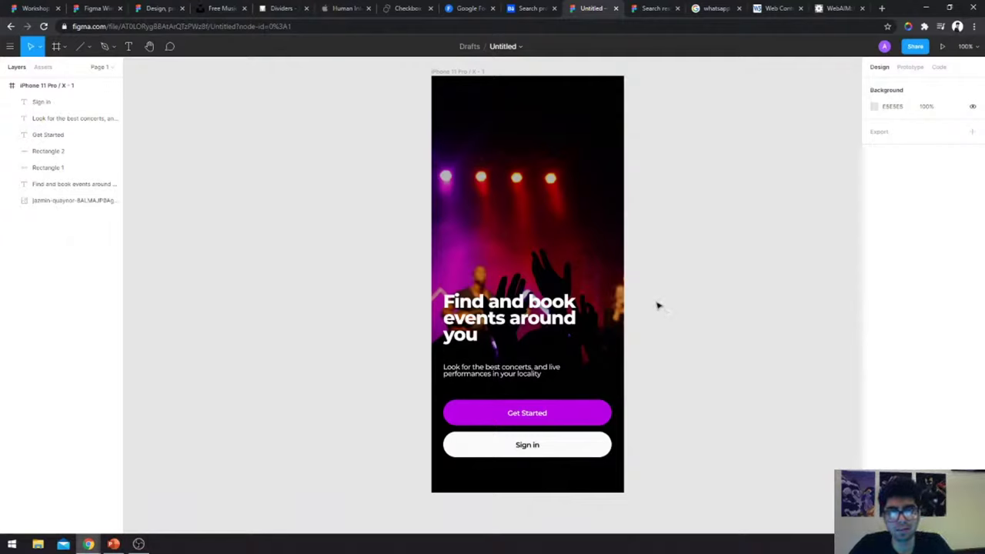
left_click(458, 71)
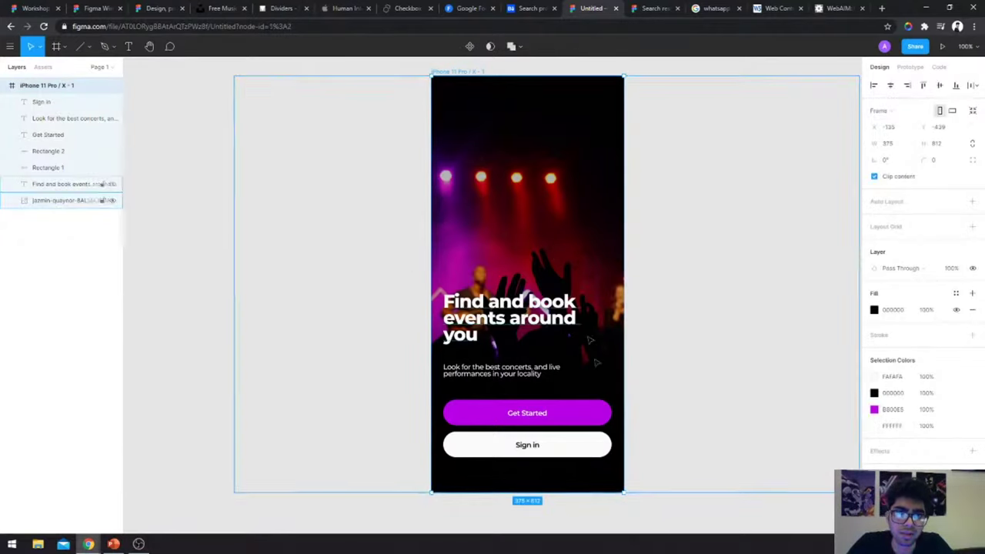
left_click(511, 200)
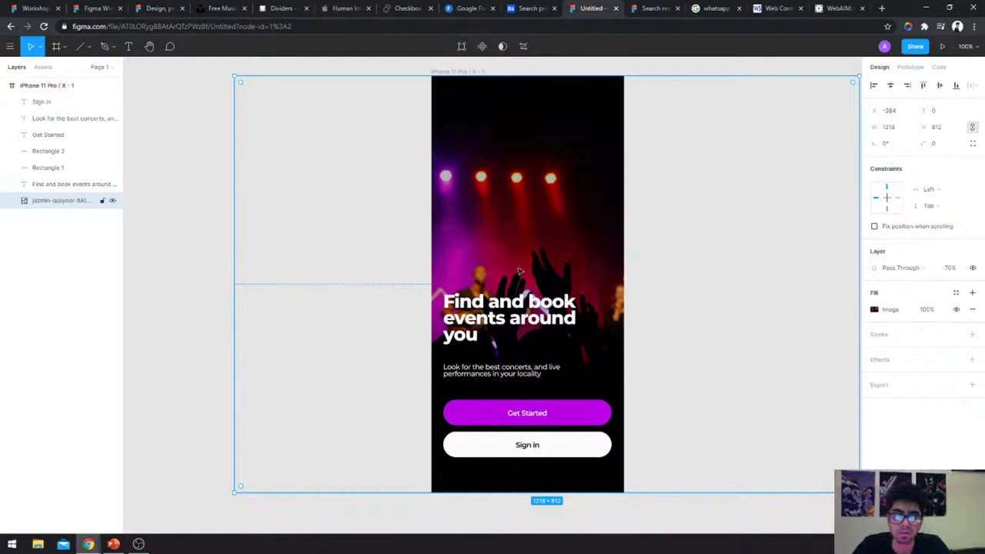
key("Escape")
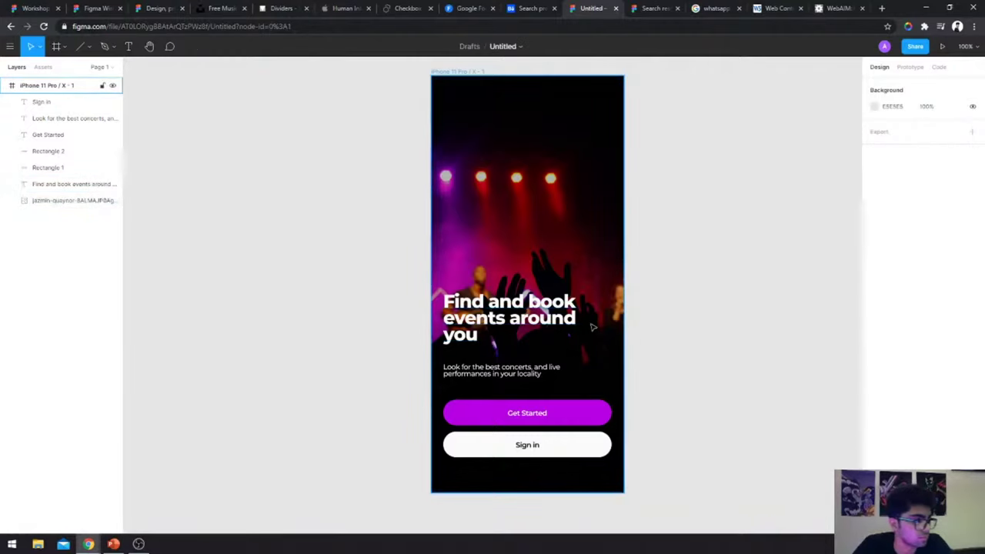
- Move the subtitle text slightly up, closer to the headline
left_click(477, 328)
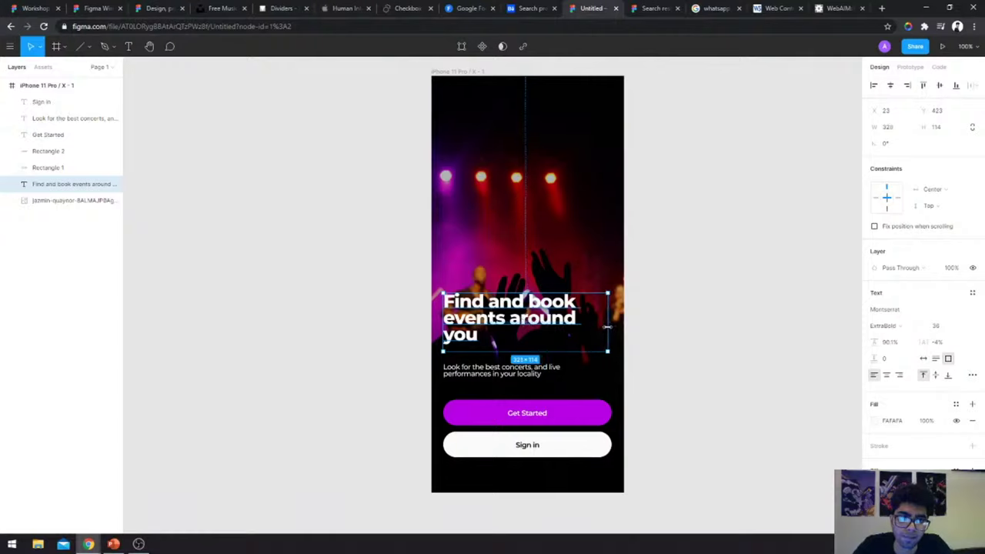
left_click(673, 326)
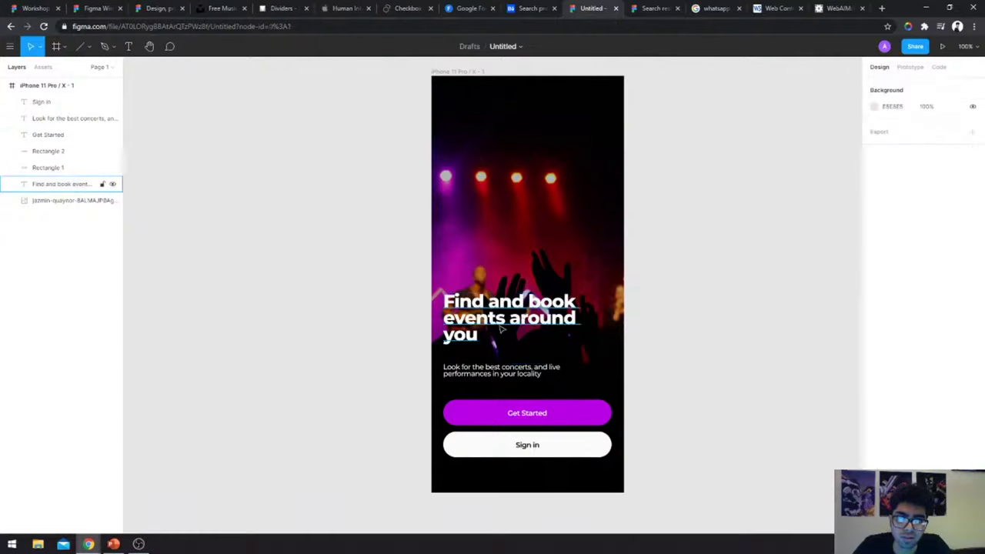
left_click(75, 118)
left_click_drag(501, 369, 500, 365)
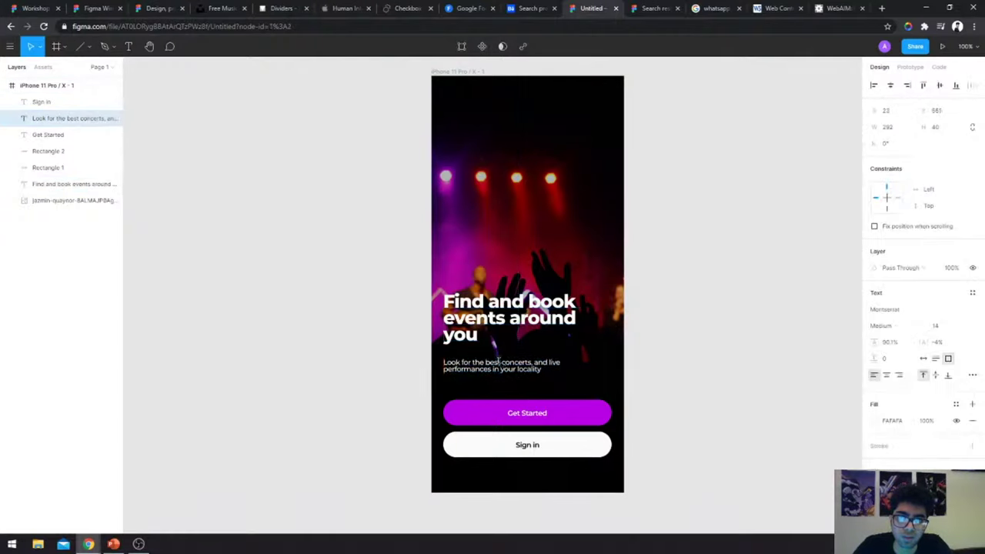
left_click(686, 361)
- Add a text box about 193 × 44 reading "evently." near the top of the frame, above the stage lights
scroll(559, 431, "up", 2)
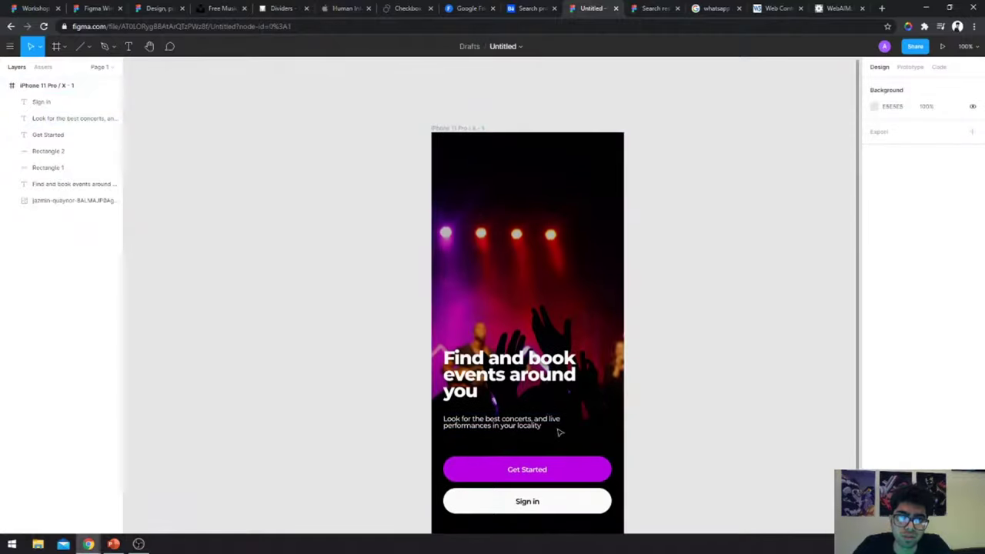
scroll(559, 432, "down", 2)
scroll(559, 432, "right", 1)
scroll(529, 274, "up", 2)
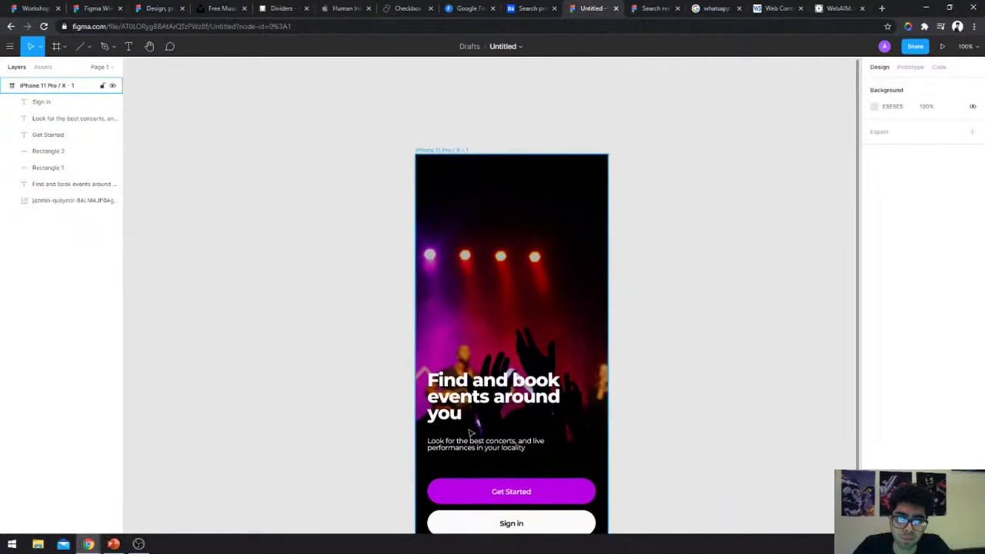
scroll(470, 432, "down", 1)
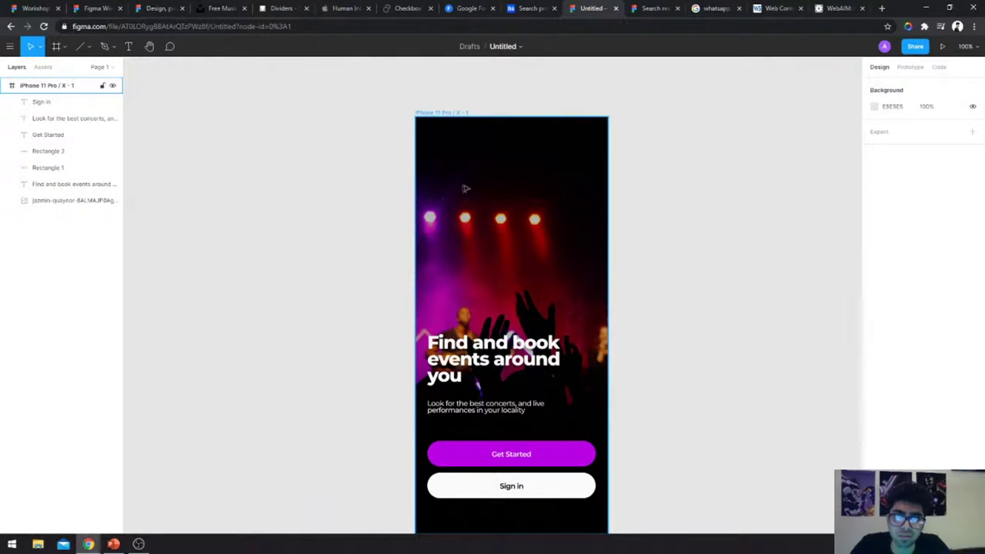
key("t")
left_click_drag(444, 175, 543, 198)
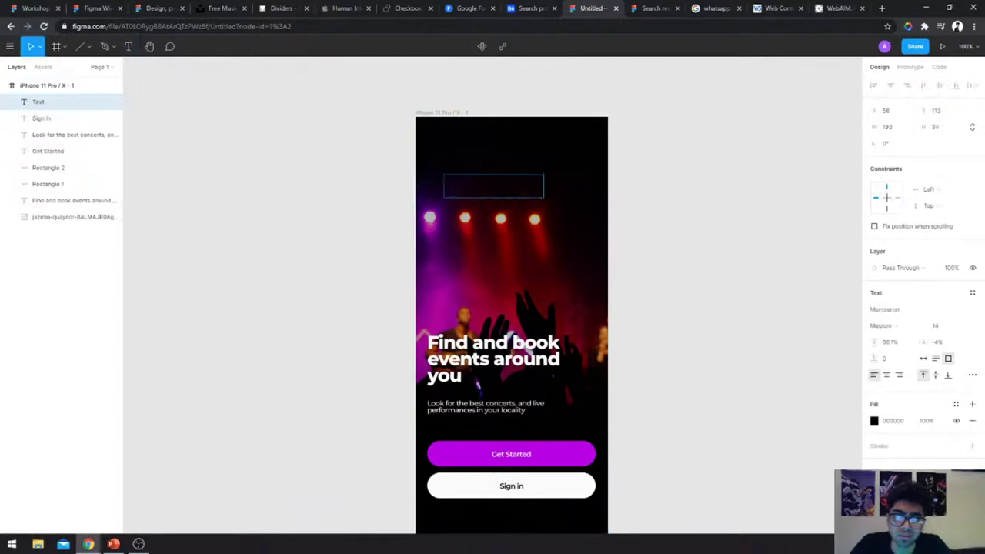
type("avb")
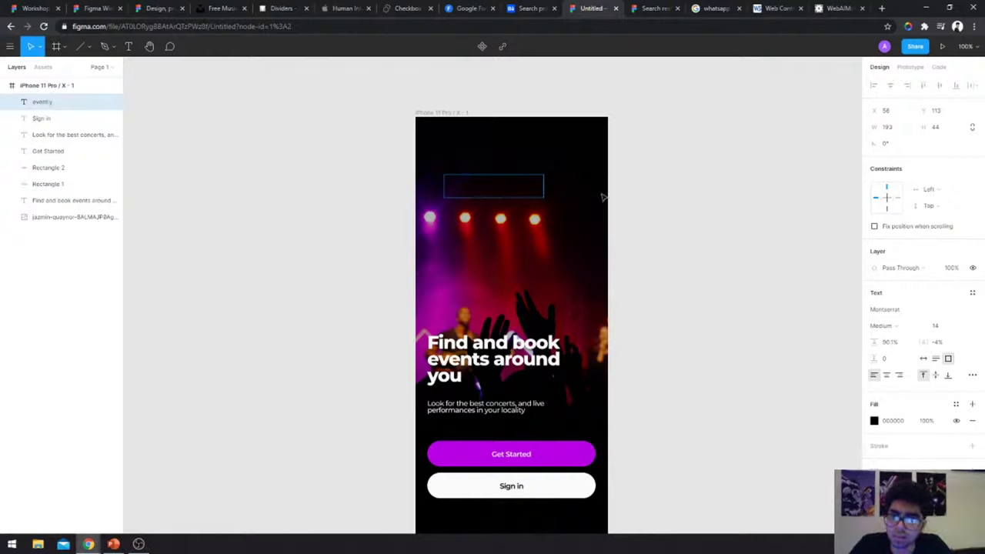
key("Escape")
- Set the "evently." text's font to Poppins in the ExtraBold weight
left_click(894, 312)
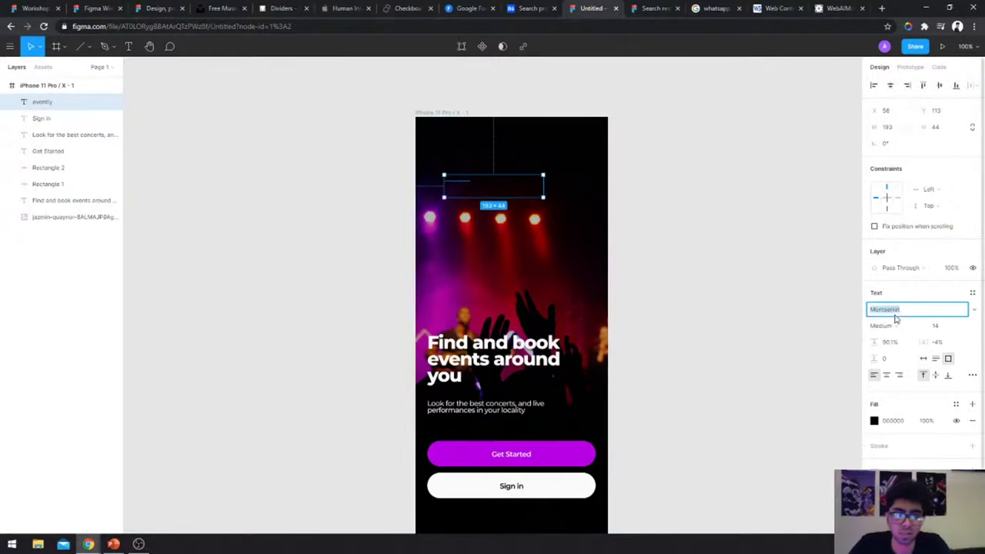
type("Poppins")
key("Return")
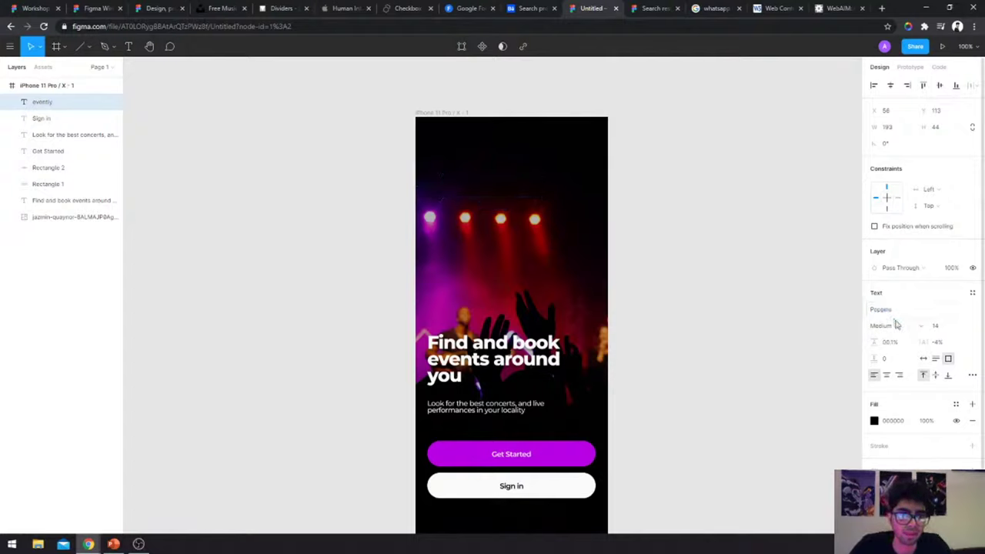
left_click(885, 326)
left_click(895, 363)
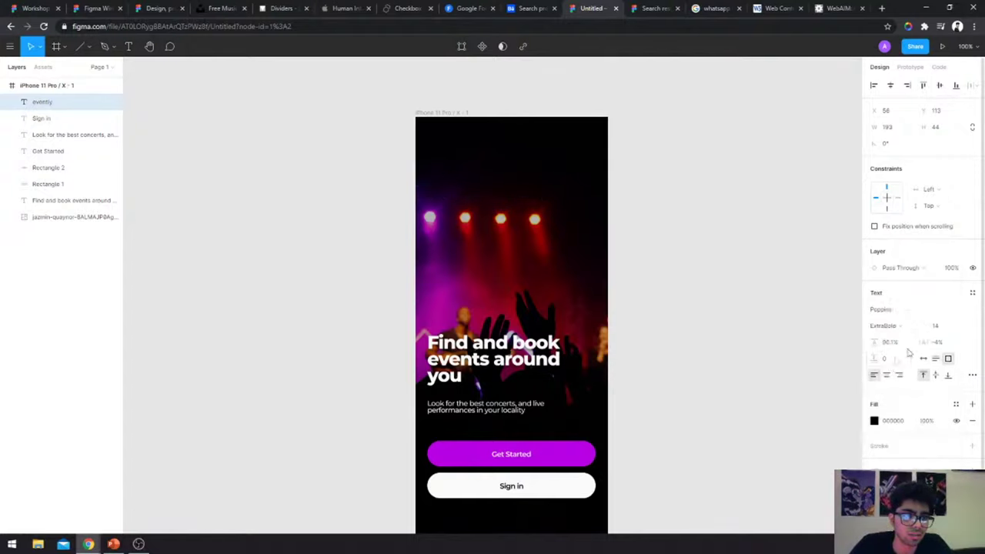
- Change the "evently." text's fill colour to white, FFFFFF
left_click(874, 420)
type("fff")
key("Return")
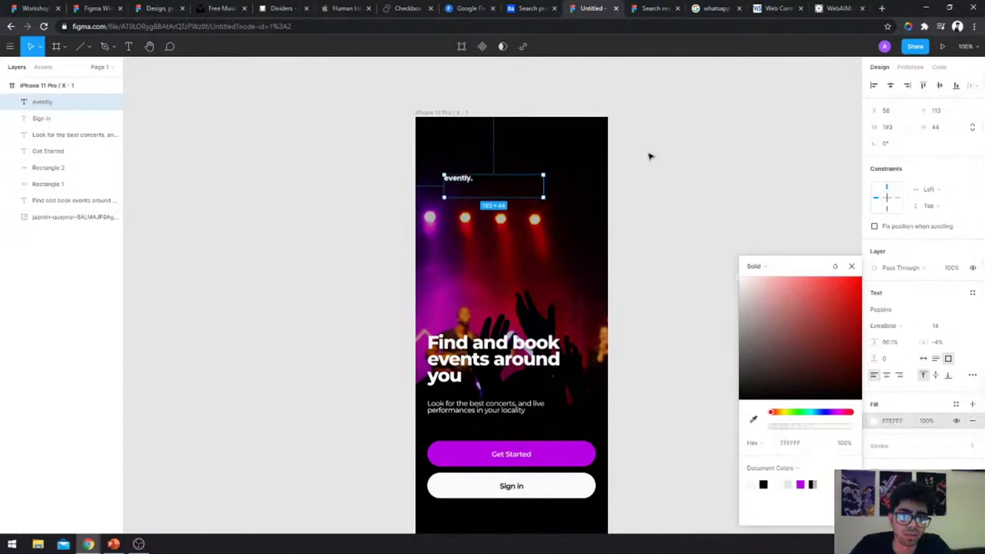
key("Escape")
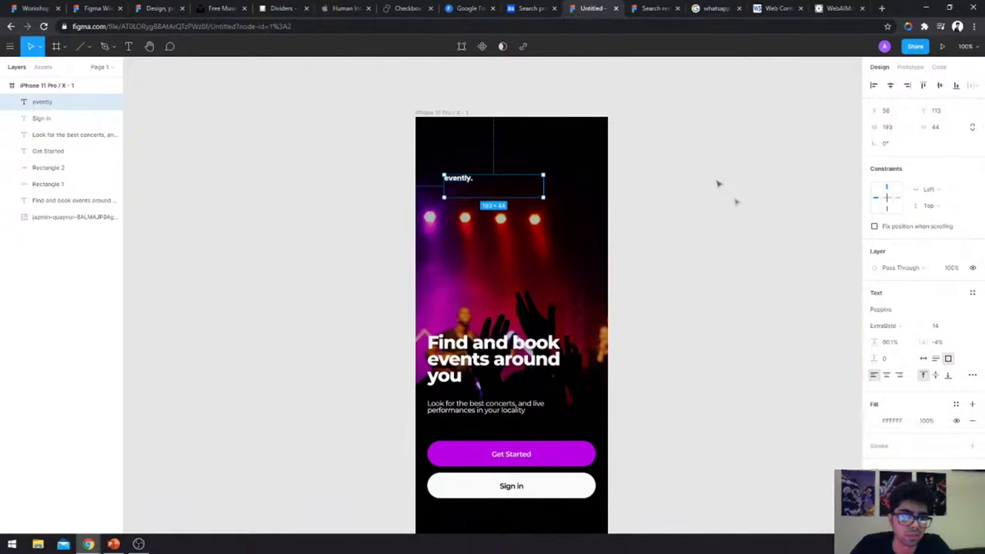
- Center-align the "evently." text and move its box up to the horizontal centre of the frame
left_click(886, 375)
left_click_drag(505, 183, 526, 162)
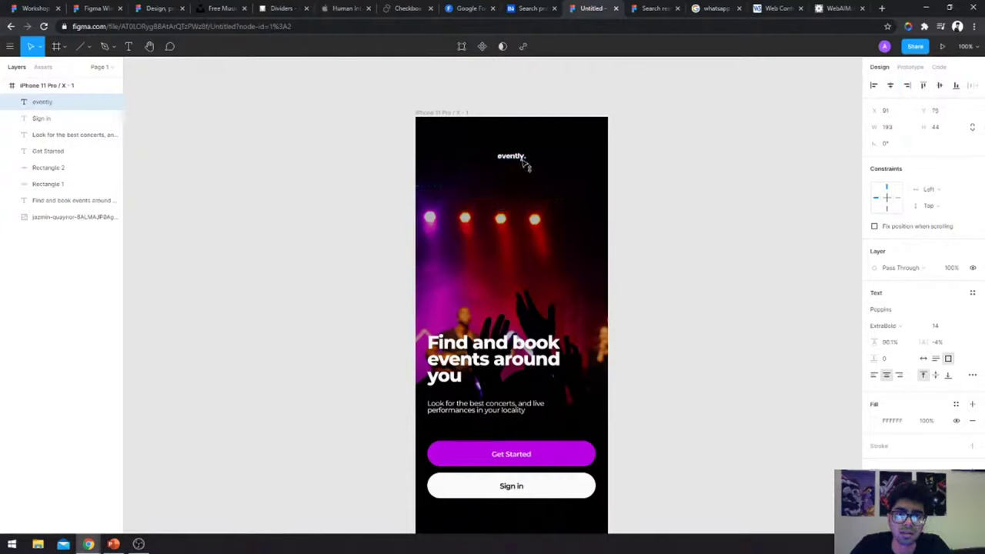
- Set the "evently." text size to 24 and reposition it above the stage lights, left-aligned with the headline at X 23, Y 114
left_click(934, 327)
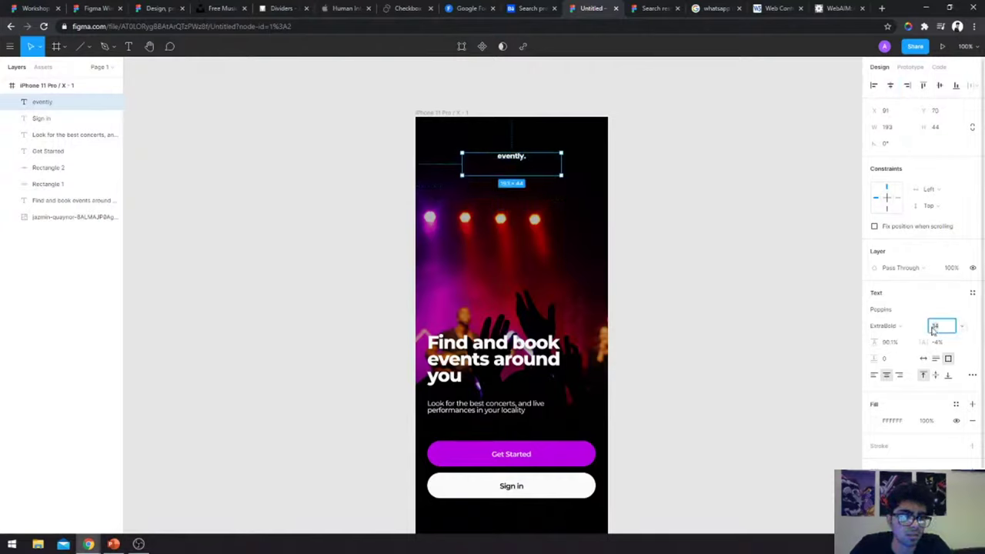
left_click(961, 326)
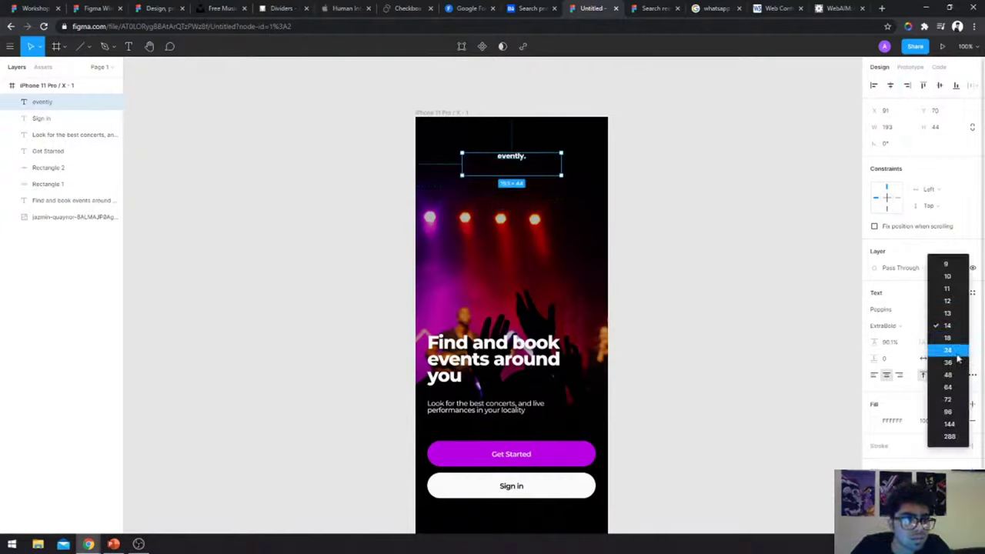
left_click(958, 358)
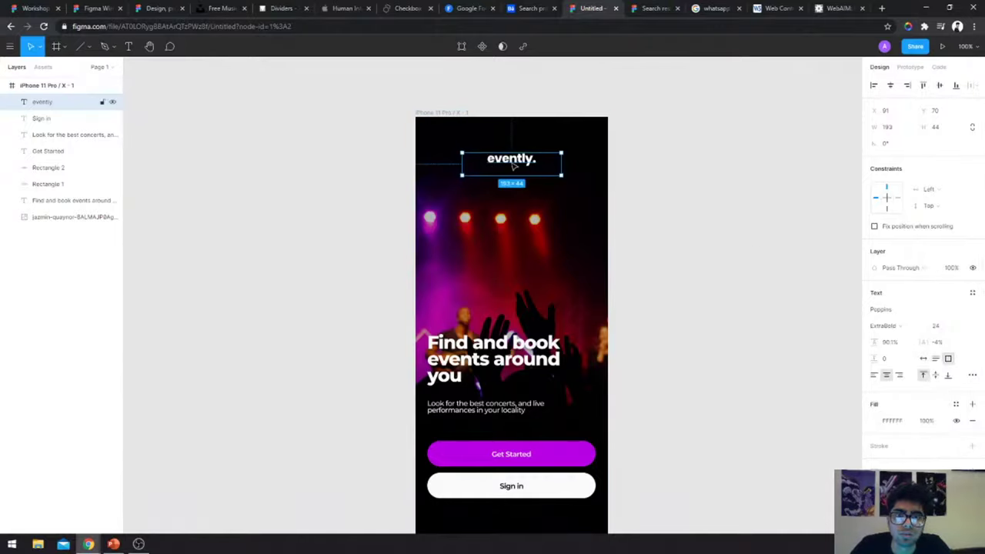
left_click_drag(514, 166, 514, 171)
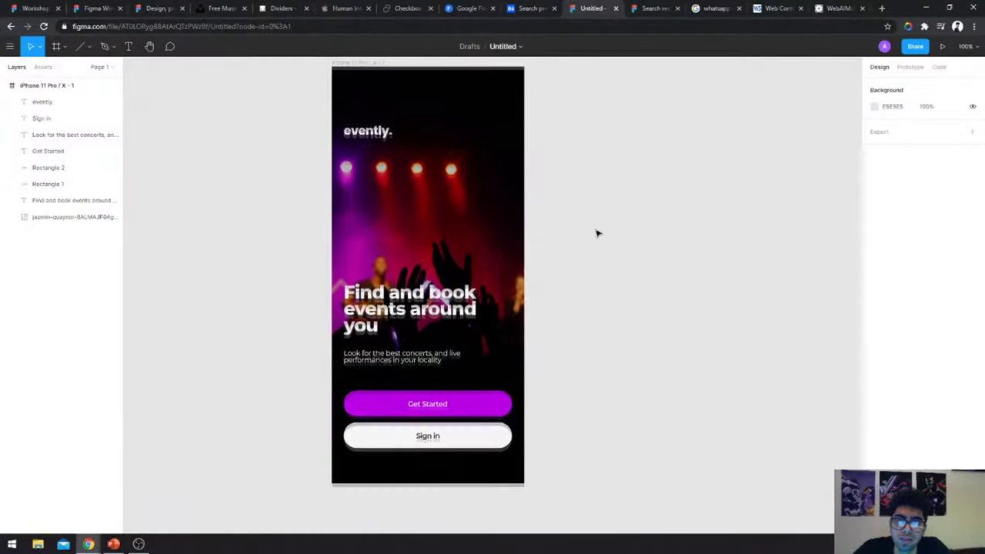
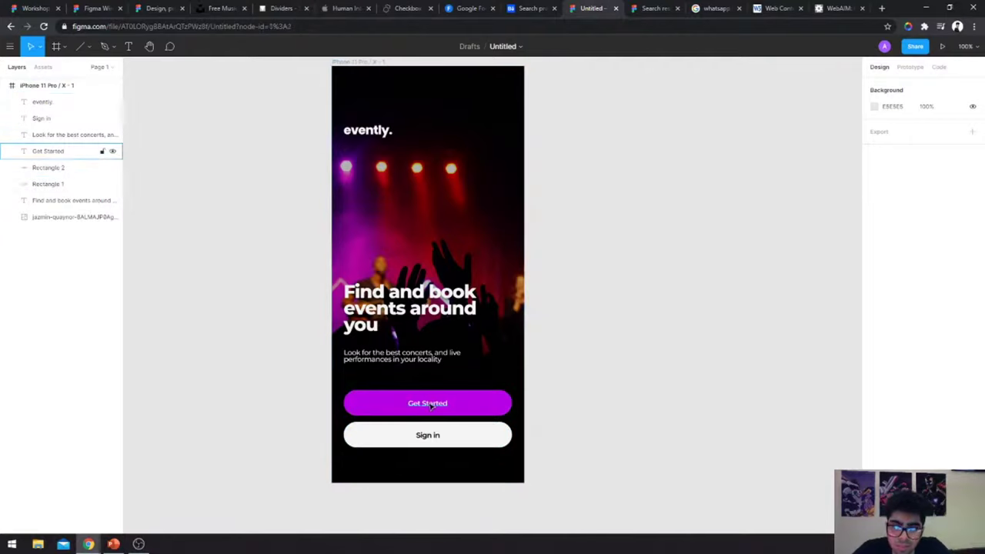
- Replace the purple button's "Get Started" label with "Create an account"
left_click(47, 151)
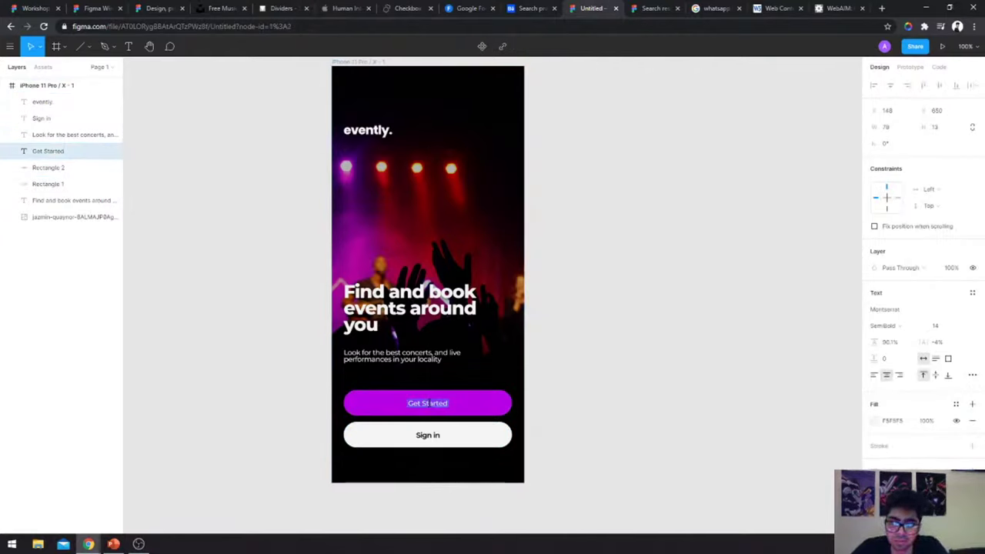
type("Create an ad")
type("count")
left_click(557, 444)
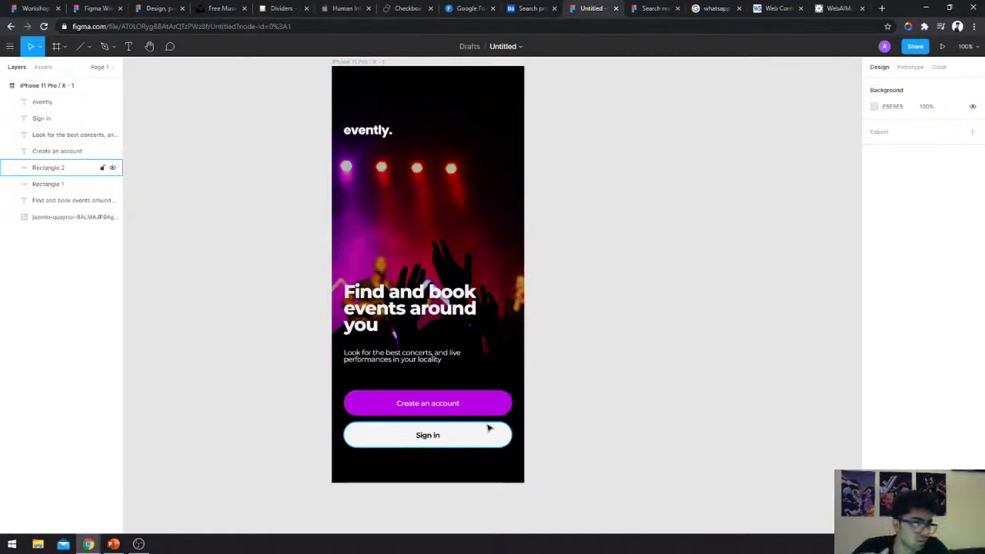
left_click(467, 437)
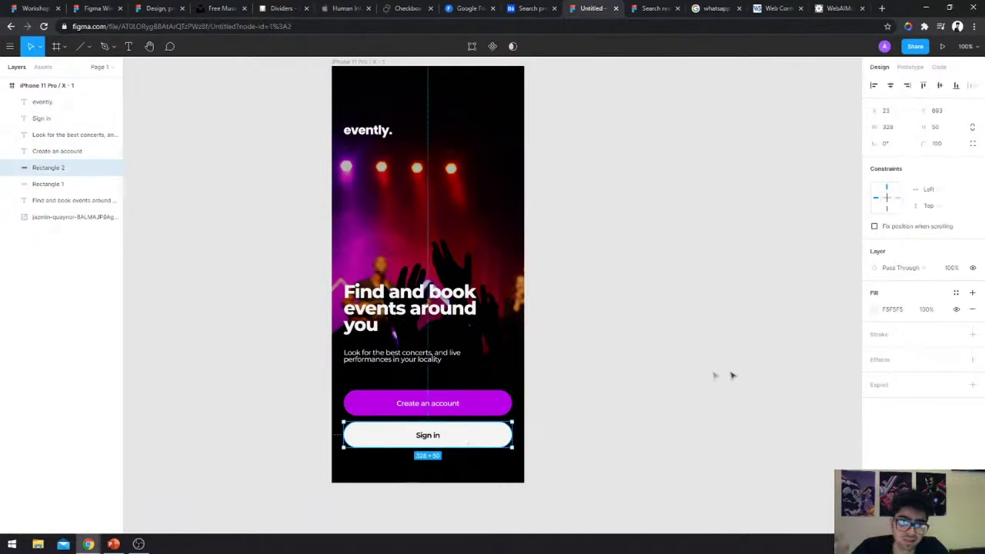
scroll(735, 375, "down", 5)
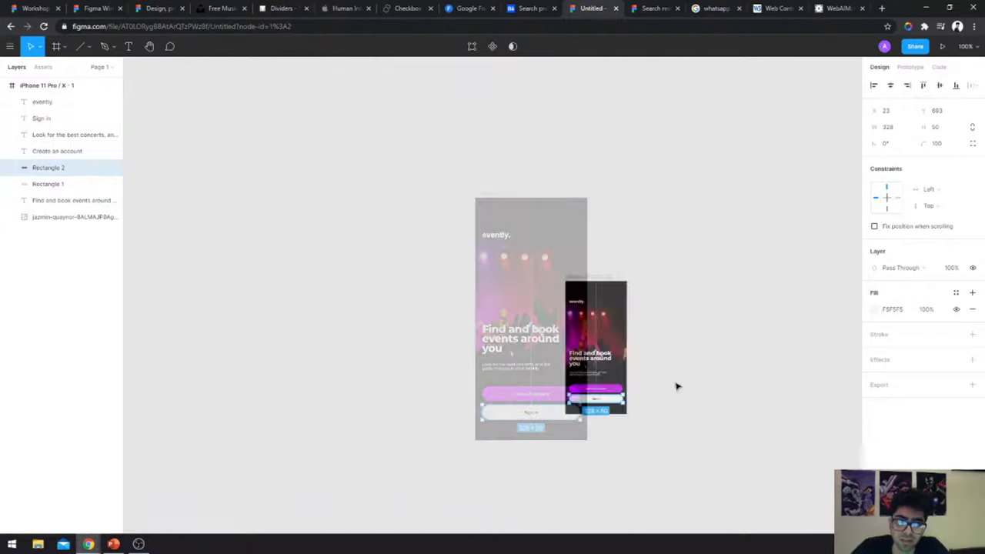
left_click(646, 352)
scroll(646, 353, "up", 2)
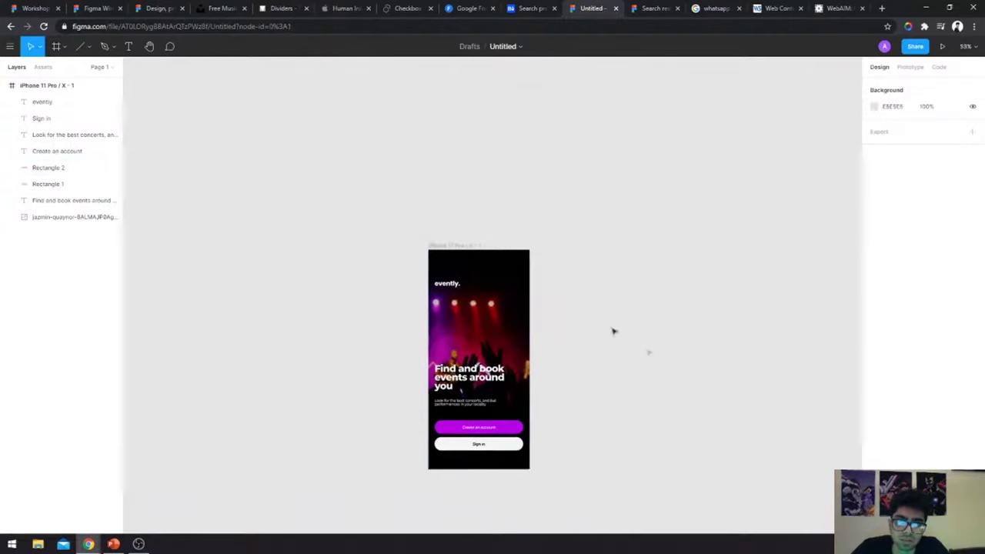
- Rename the iPhone 11 Pro / X - 1 frame as "Welcome"
left_click(77, 86)
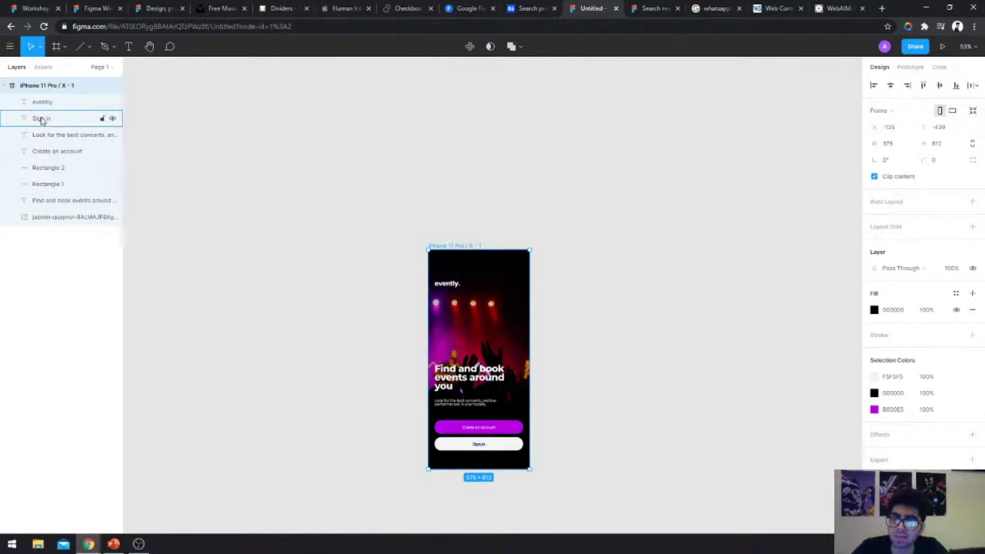
double_click(53, 89)
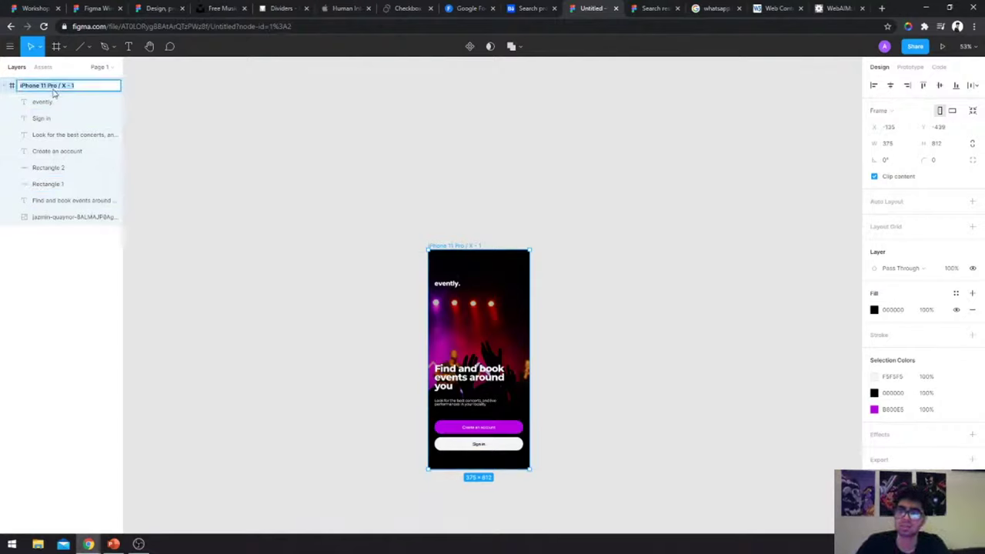
type("We")
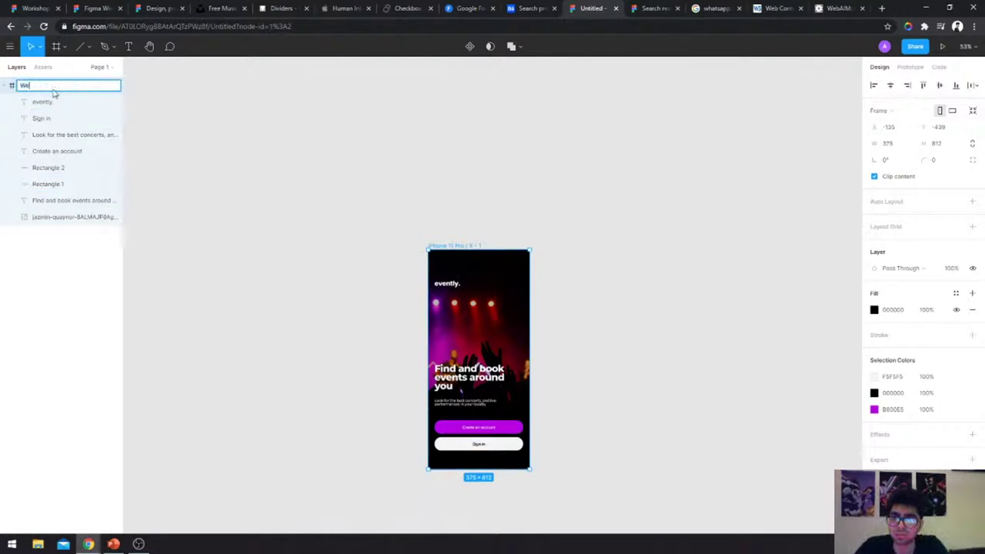
type("lcome")
key("BackSpace")
key("BackSpace")
key("BackSpace")
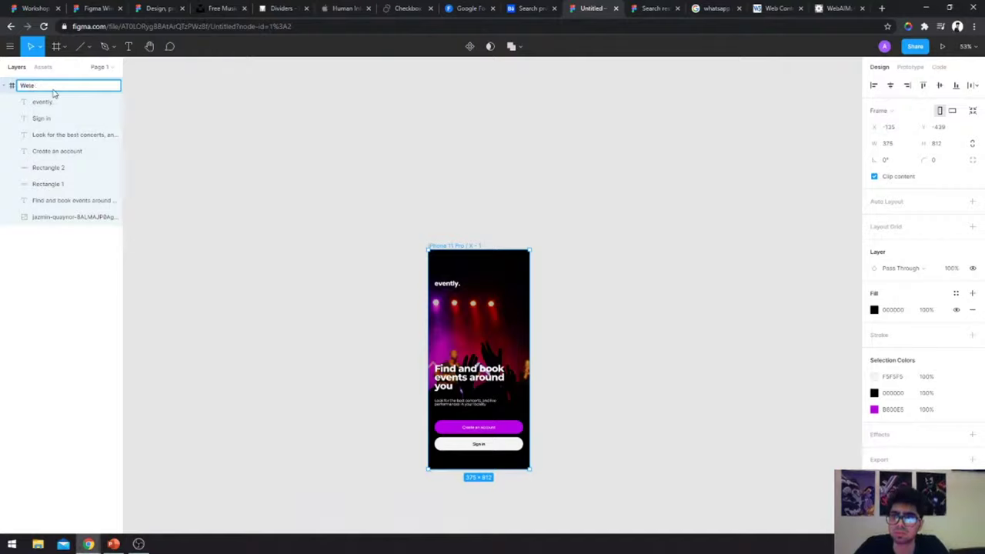
type("ome")
key("Return")
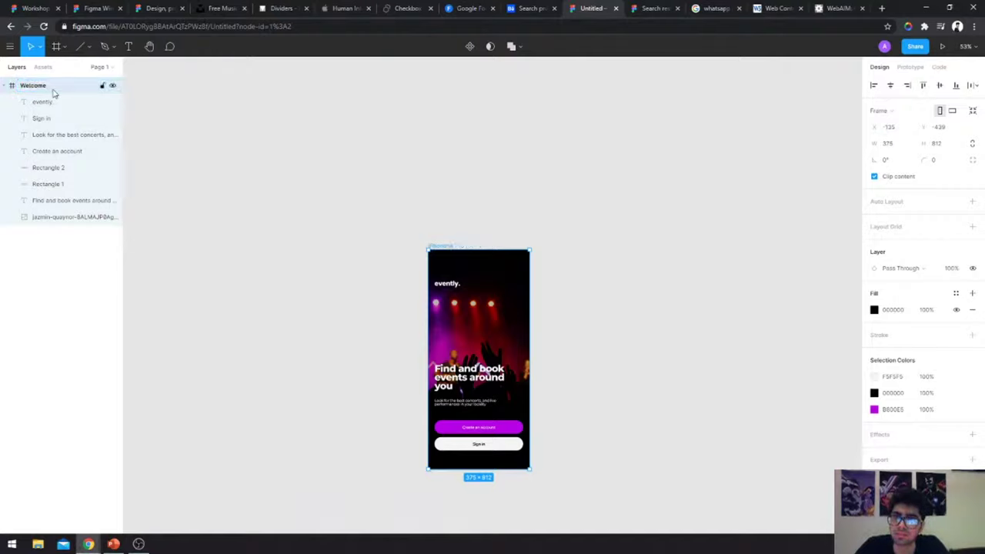
left_click(409, 197)
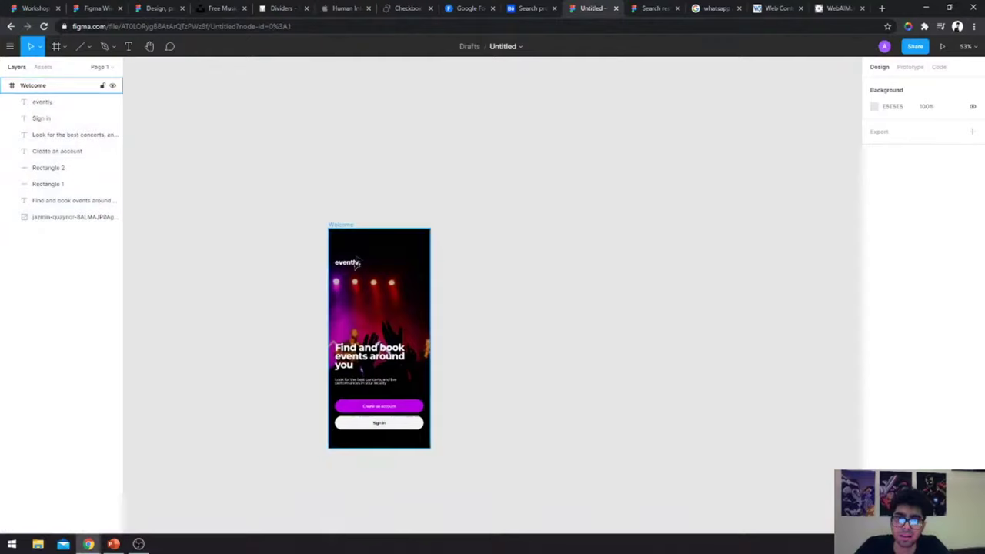
- Examine the finished Welcome frame up close, checking the "evently." logo text and the subtitle
left_click(61, 102)
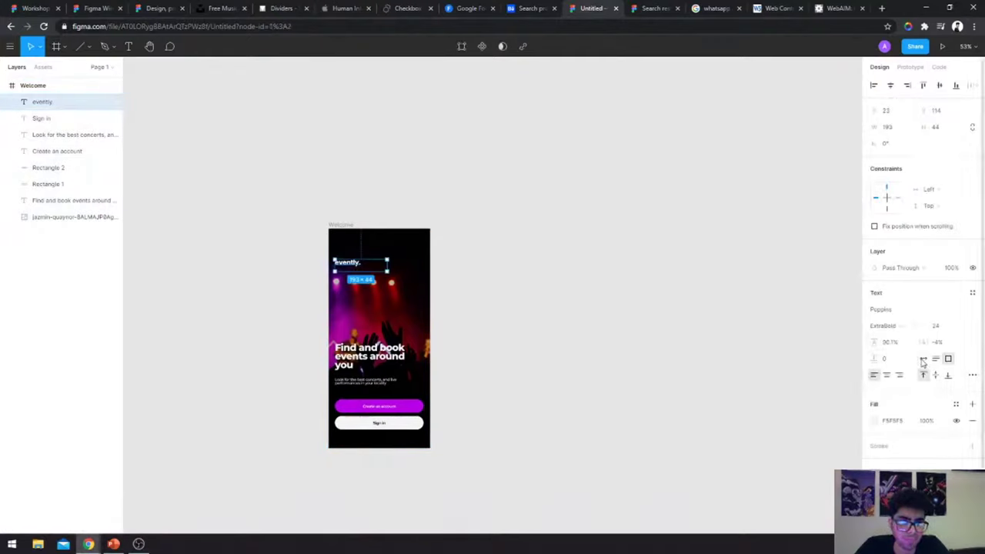
left_click(523, 281)
scroll(524, 282, "down", 2)
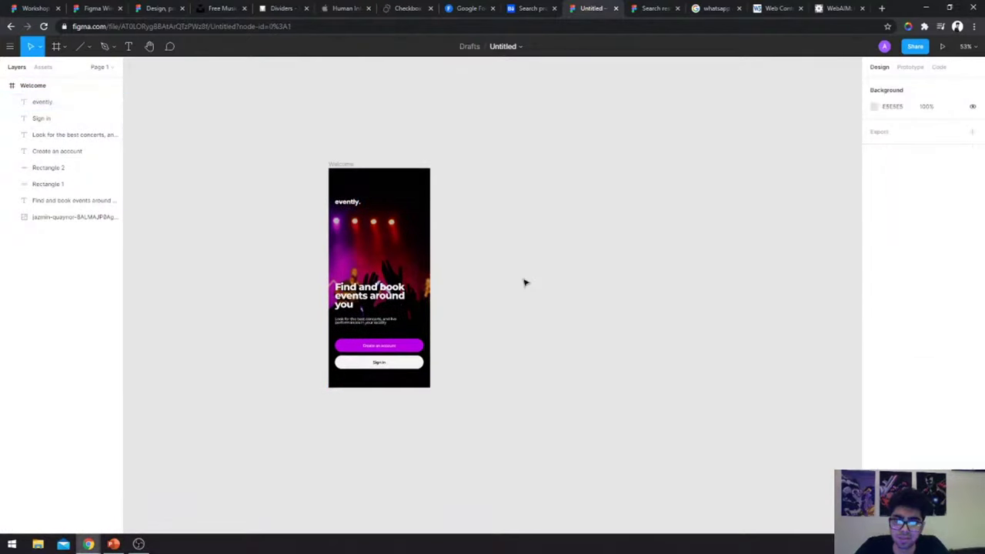
scroll(524, 283, "up", 1)
key("shift+1")
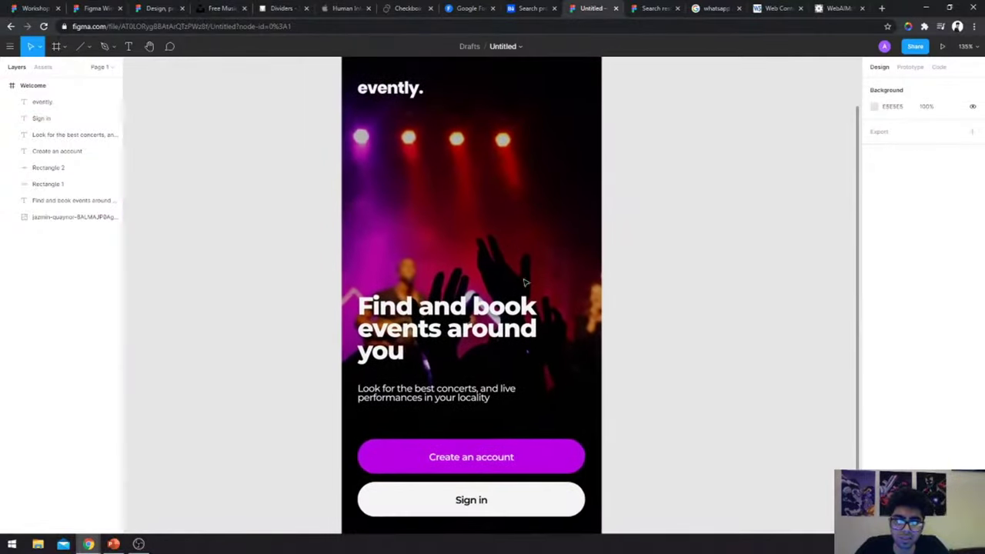
left_click(422, 396)
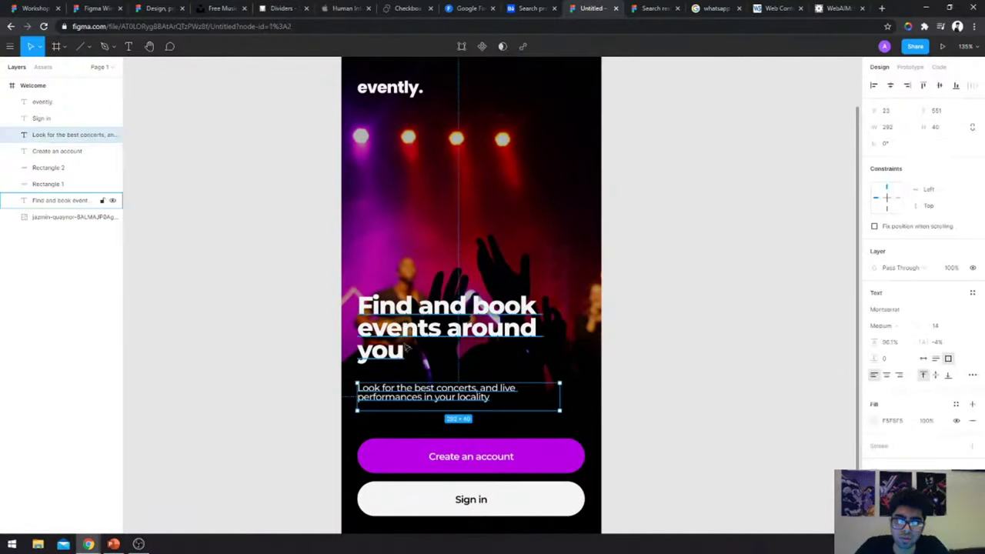
left_click(689, 344)
scroll(690, 344, "up", 1)
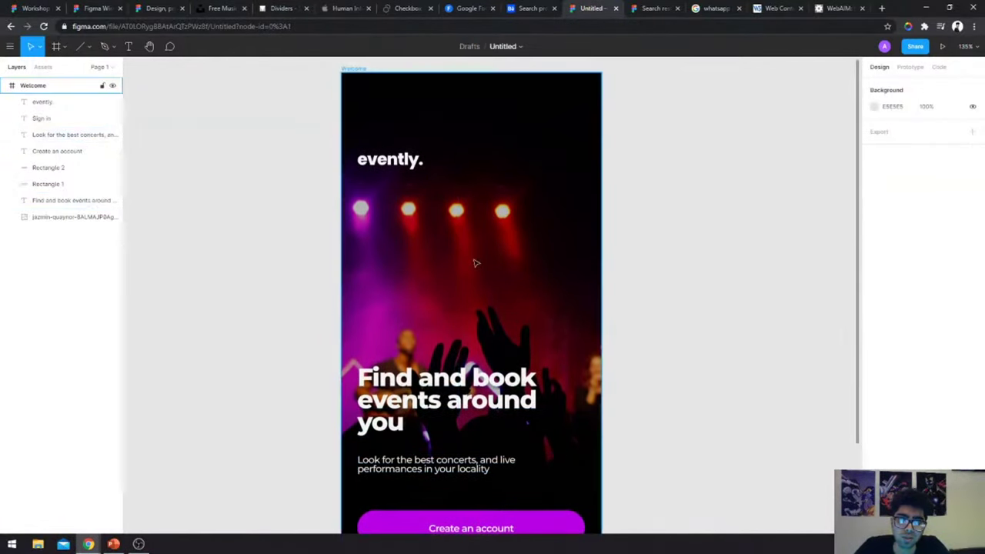
- Examine the Welcome frame's headline, subtitle and two buttons, looking over the empty area between the subtitle and the purple button
scroll(486, 244, "down", 1)
left_click(485, 244)
scroll(485, 244, "up", 3, "ctrl")
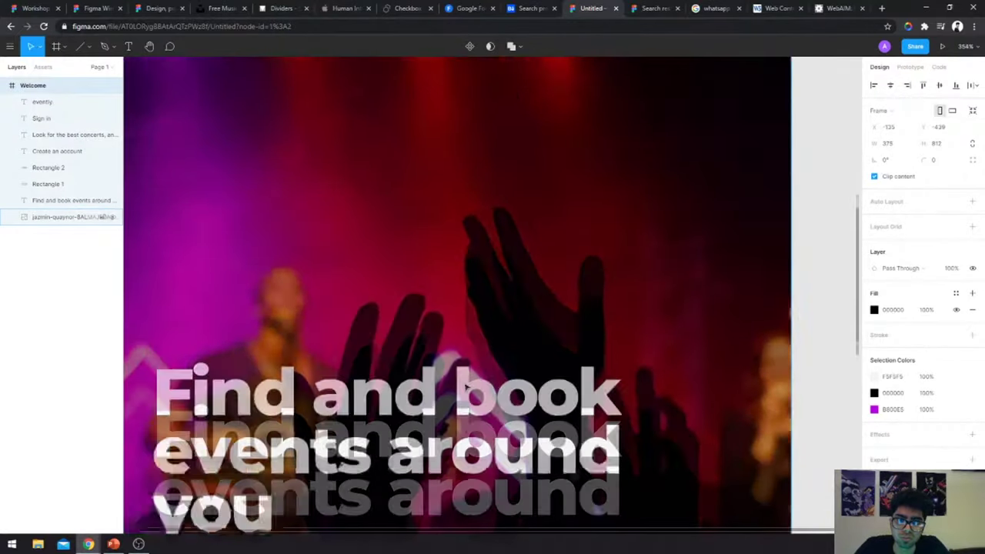
scroll(466, 387, "down", 3, "ctrl")
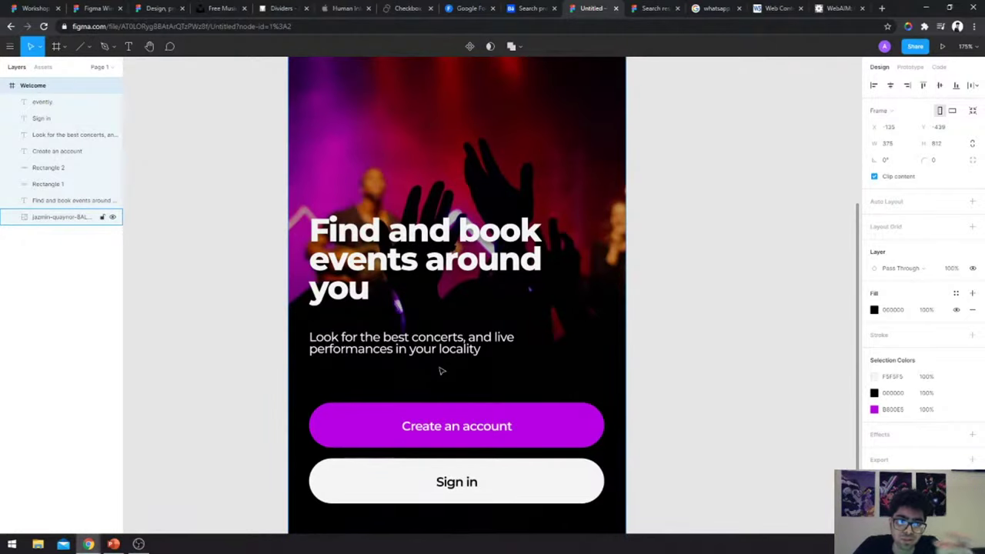
left_click_drag(441, 371, 455, 411)
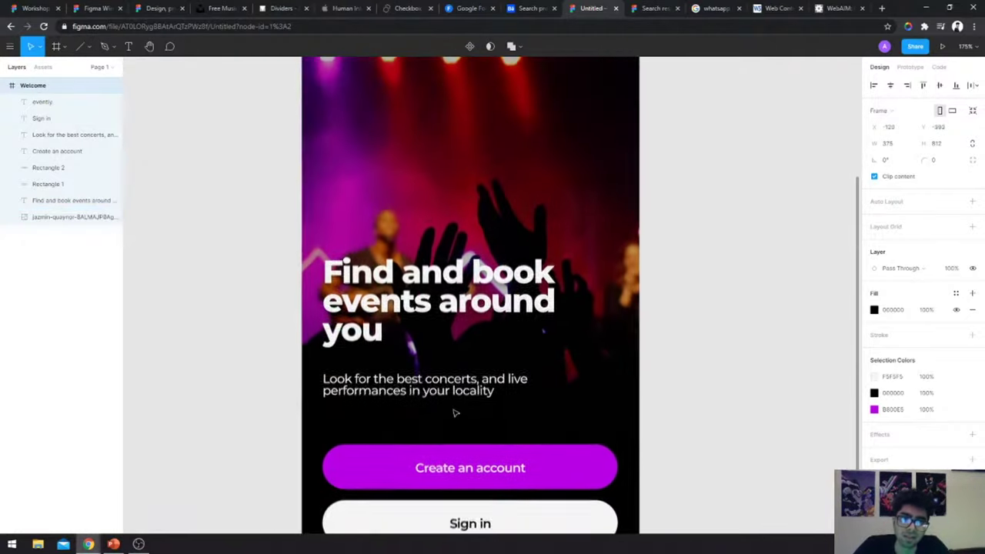
scroll(613, 383, "down", 5)
scroll(614, 382, "up", 5)
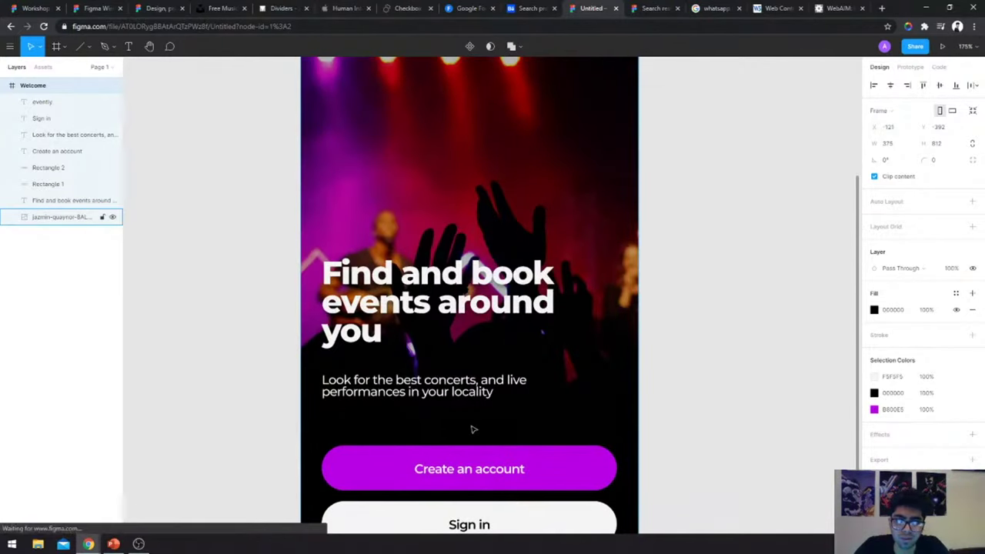
- Draw a circle of about 14 × 14 between the subtitle and the purple button, near X 135, Y 601
scroll(470, 424, "down", 1)
scroll(473, 429, "up", 3)
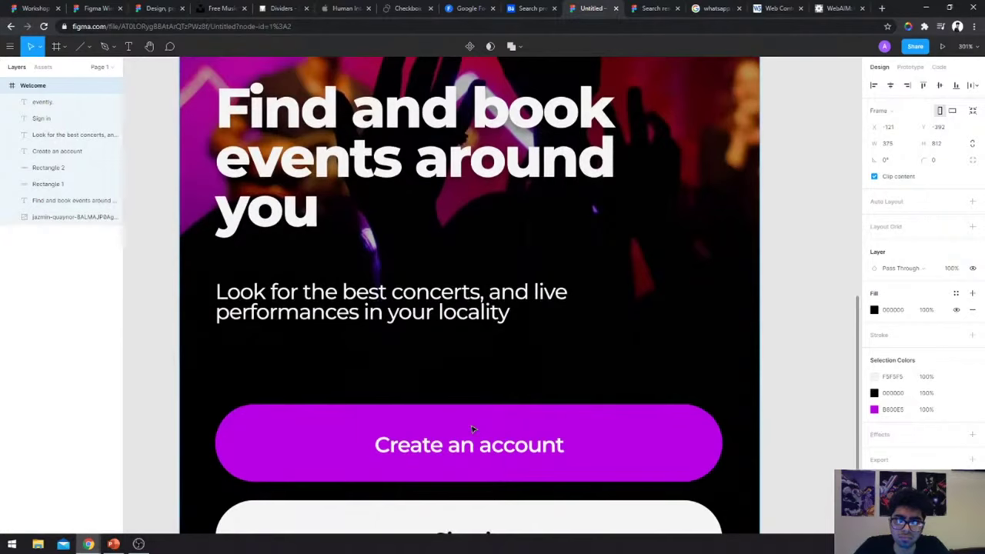
scroll(436, 361, "up", 4)
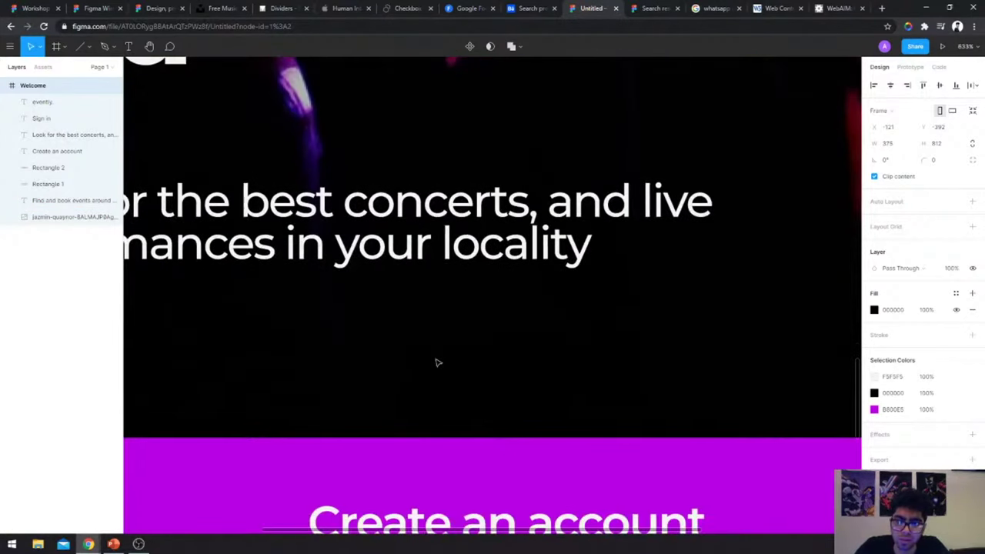
key("r")
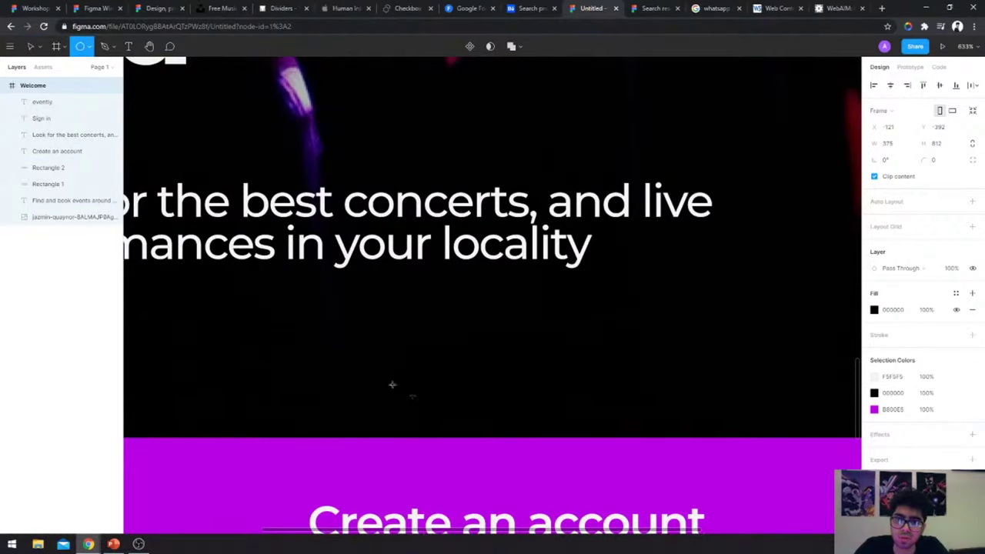
left_click_drag(337, 342, 379, 390)
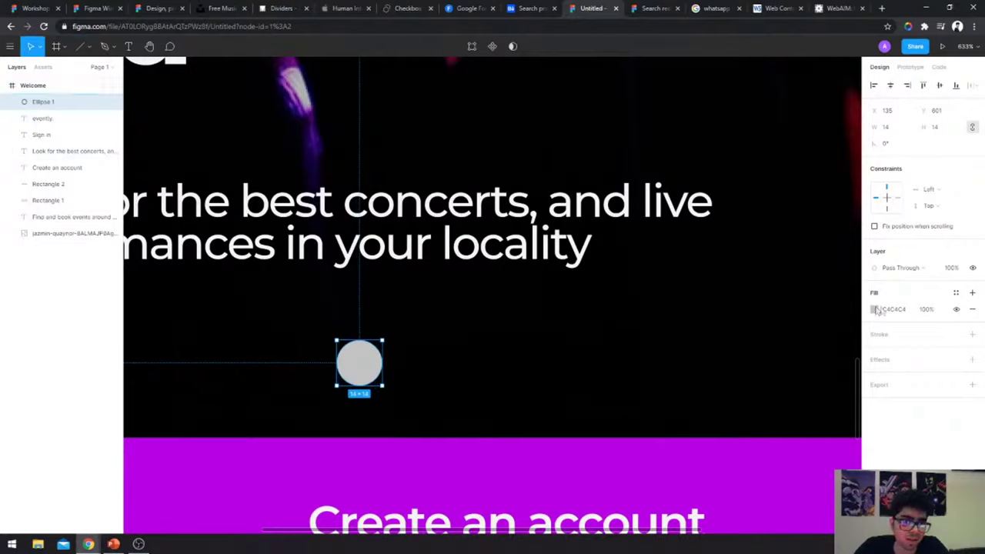
- Add an inside stroke of width 1 to the circle and color it white, FFFFFF
left_click(973, 335)
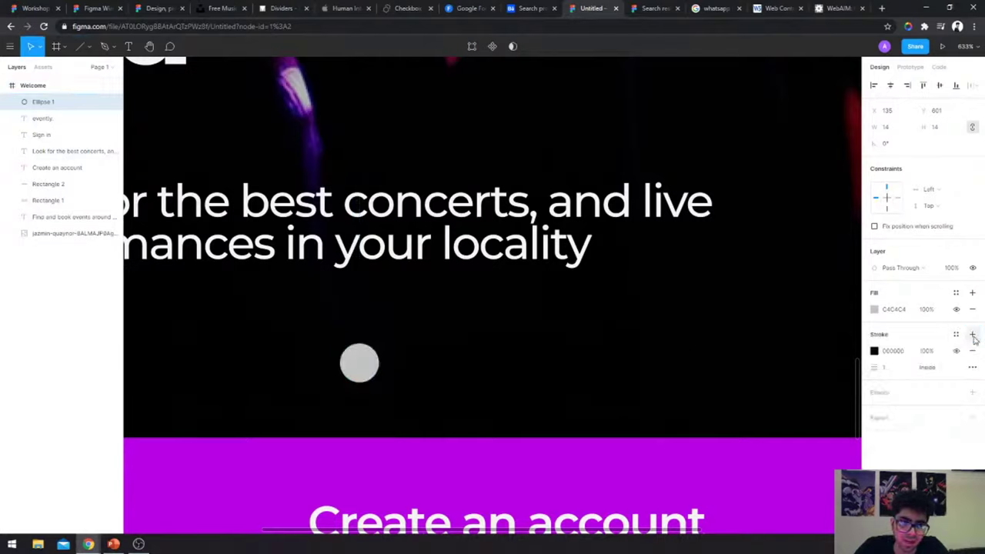
left_click(874, 351)
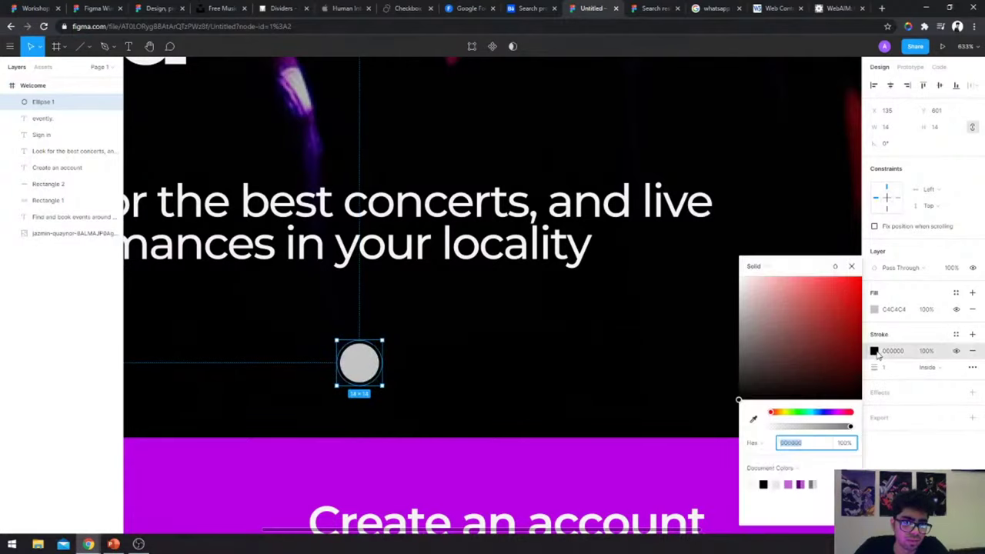
left_click(782, 356)
left_click_drag(769, 340, 706, 235)
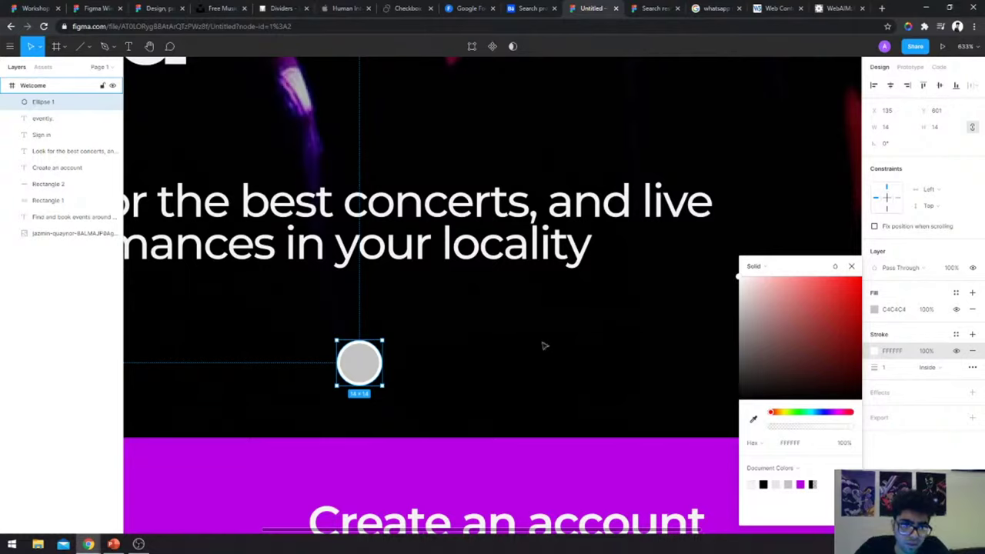
- Set the circle's fill color to FFFFFF
left_click(875, 309)
type("FFFFFF")
key("Return")
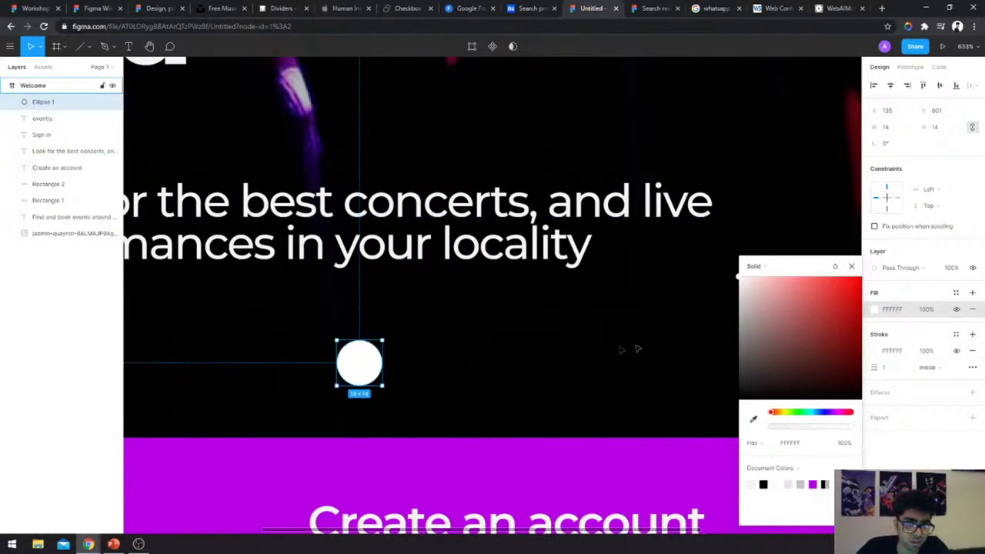
key("Escape")
- Copy the white circle and paste it twice in place to make three stacked circles
left_click(462, 374)
left_click(338, 368)
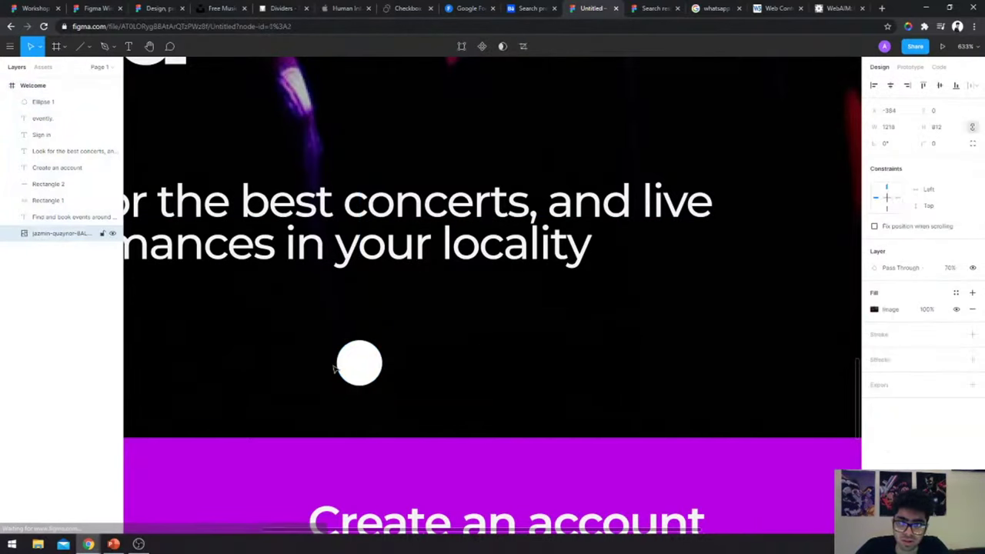
key("ctrl+v")
key("ctrl+v")
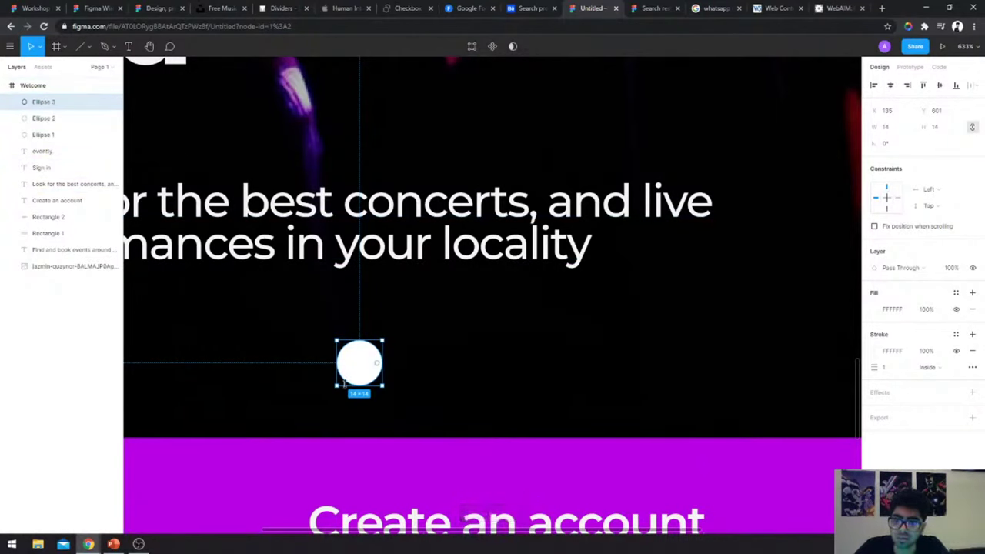
- Select all three stacked circles and move them together toward the frame's left edge, to about X 49, Y 604
left_click(225, 376)
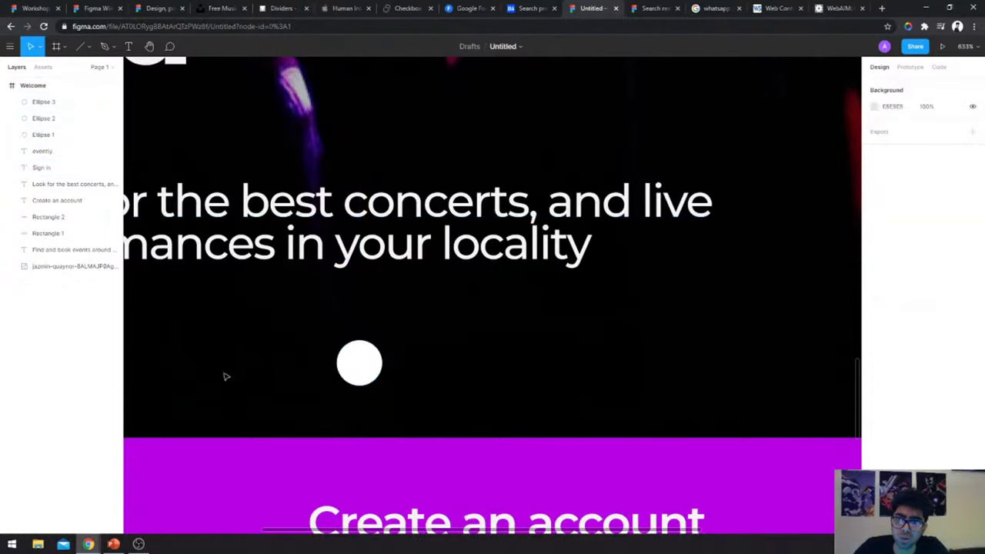
left_click(47, 103)
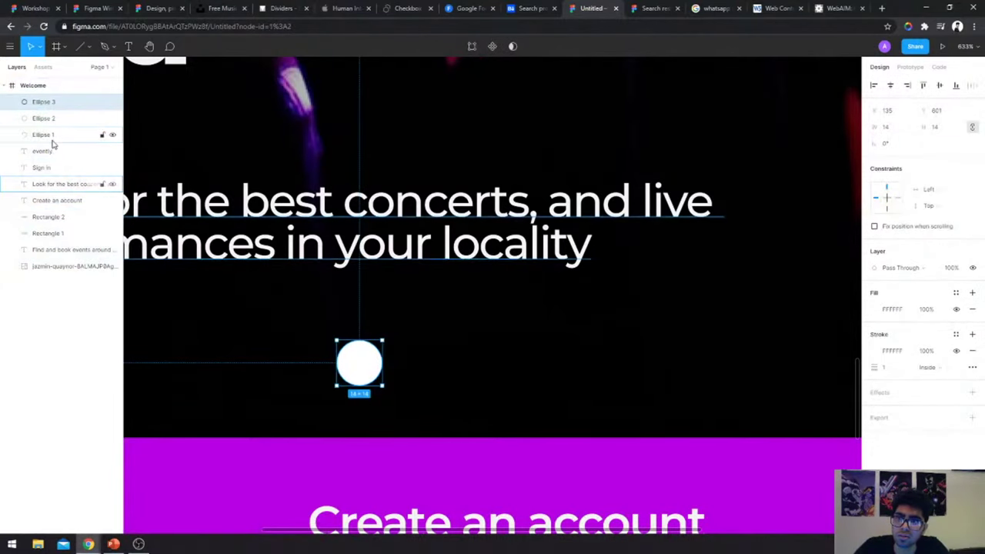
left_click(54, 136, "shift")
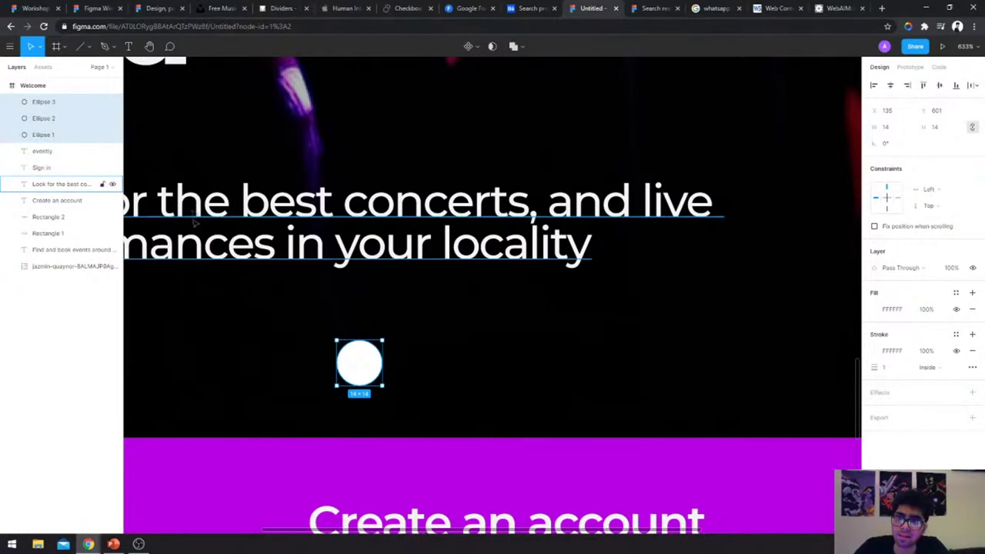
scroll(385, 370, "down", 5)
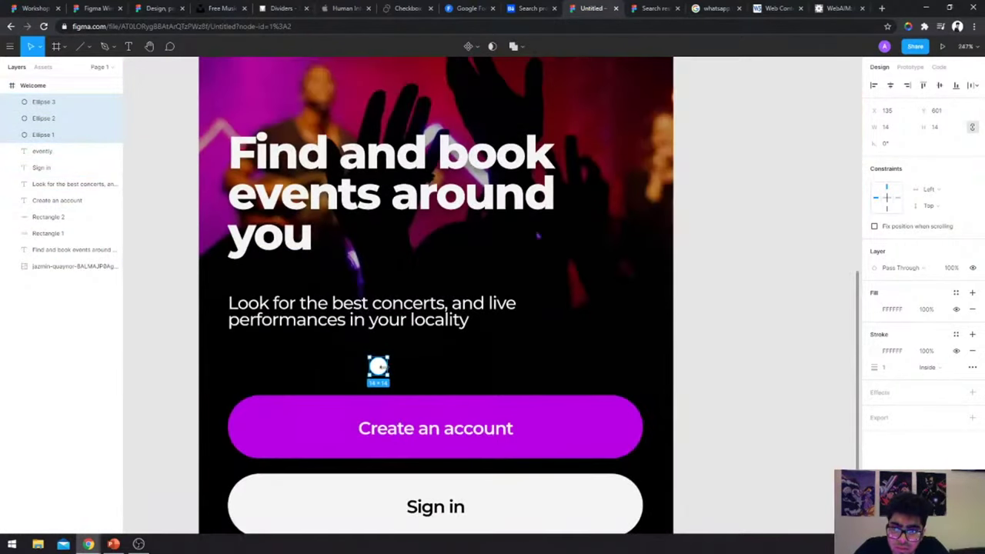
left_click_drag(378, 368, 266, 369)
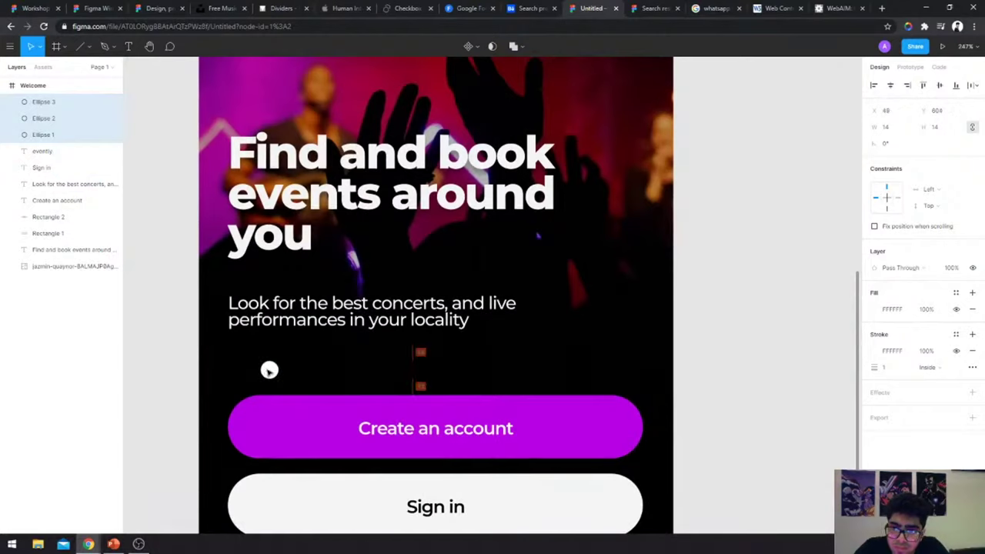
- Move the topmost circle horizontally to the right so the circles span about 61 px in a row
left_click(310, 375)
left_click(269, 371)
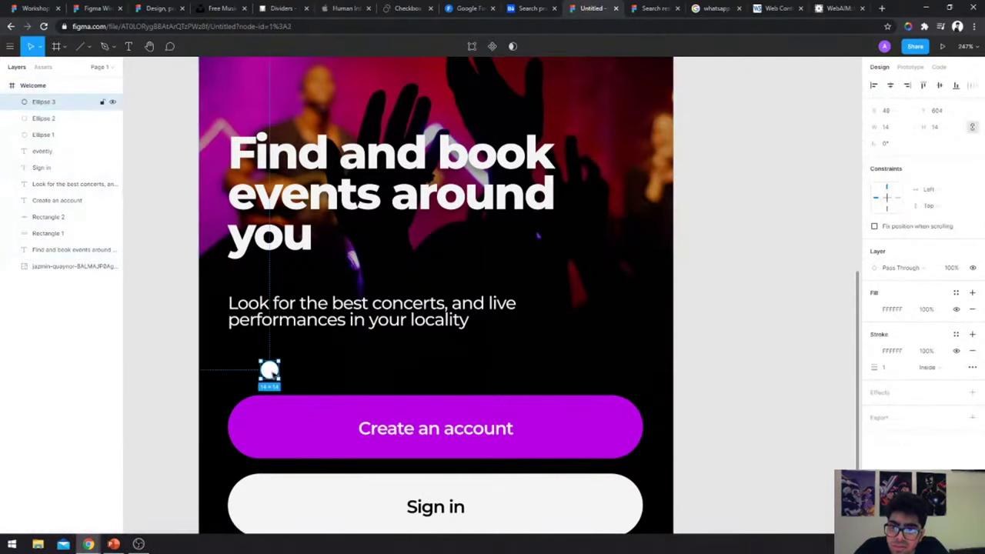
left_click_drag(280, 375, 332, 374)
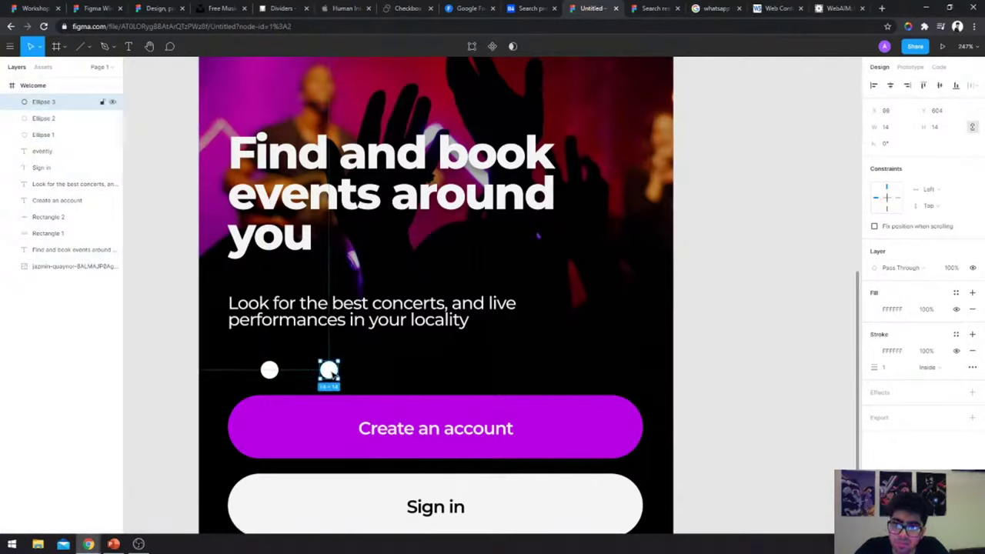
- Select the three circles without the background photo and distribute their horizontal spacing evenly
left_click(176, 378)
left_click_drag(172, 374, 347, 375)
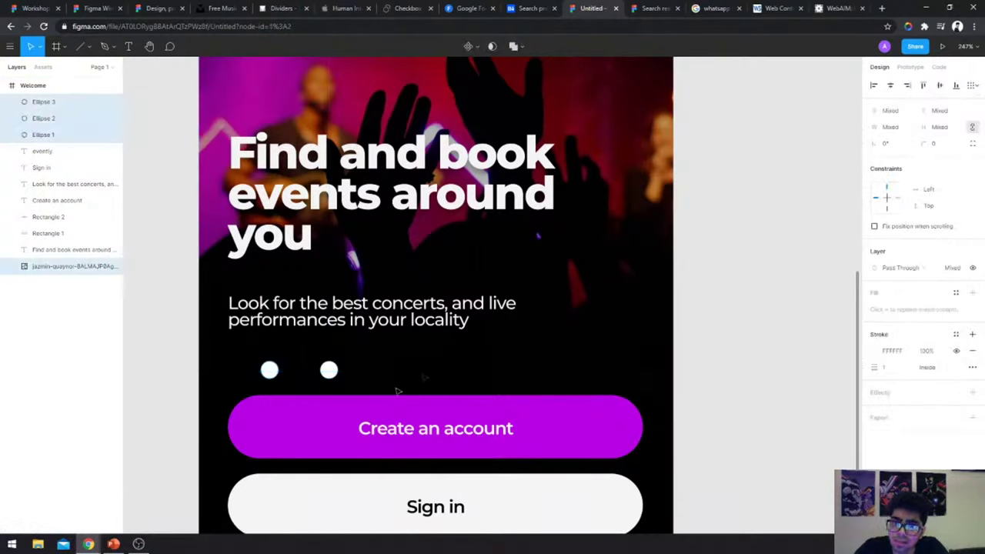
left_click_drag(180, 364, 358, 367)
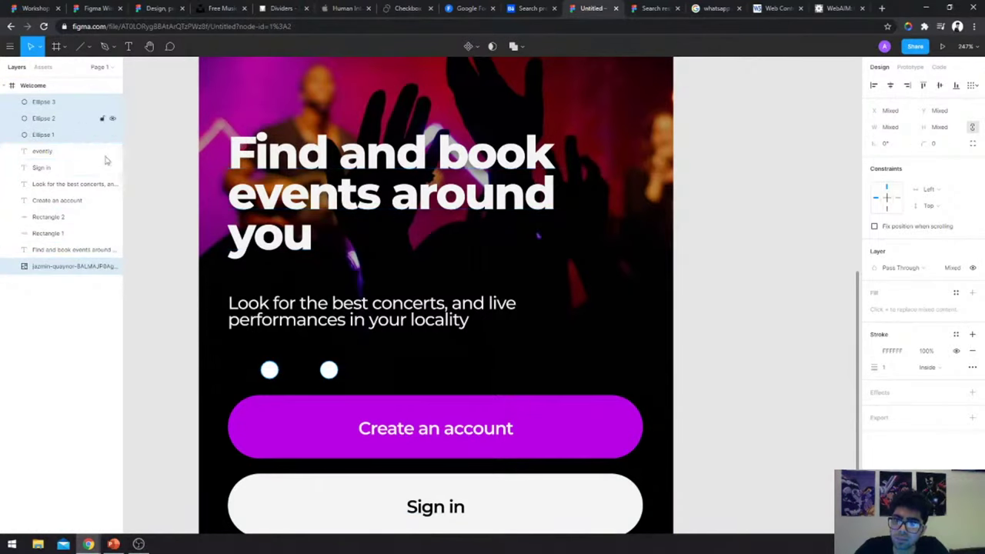
left_click(628, 269, "shift")
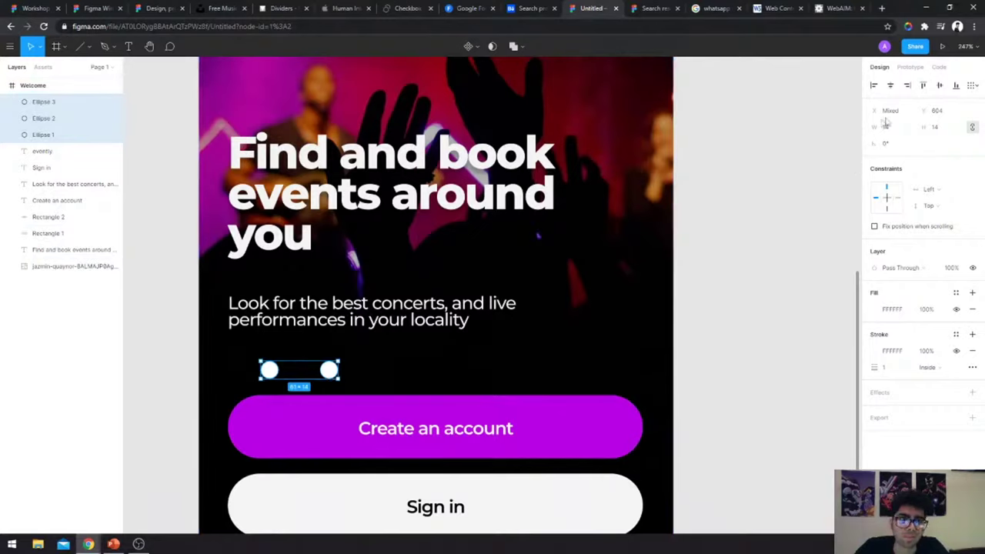
left_click(971, 84)
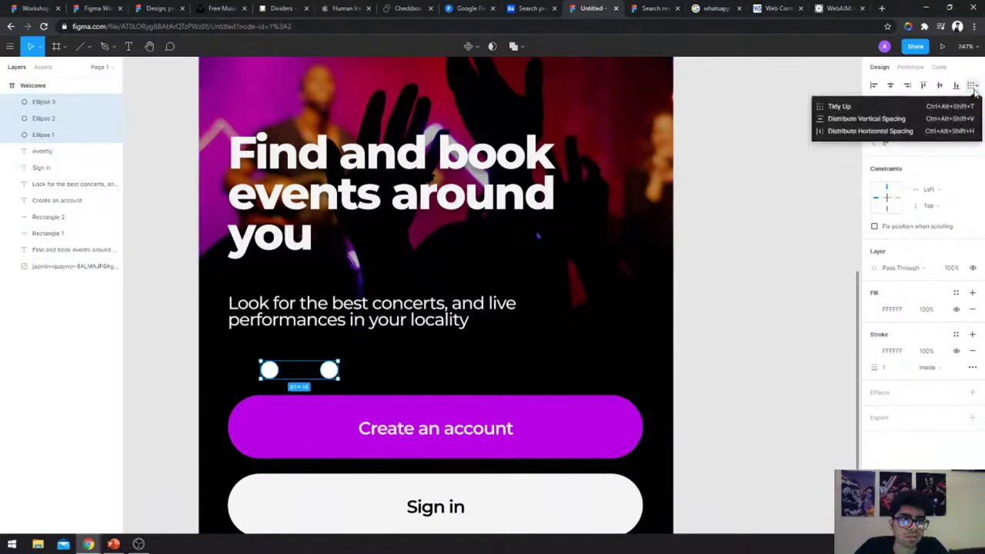
left_click(839, 132)
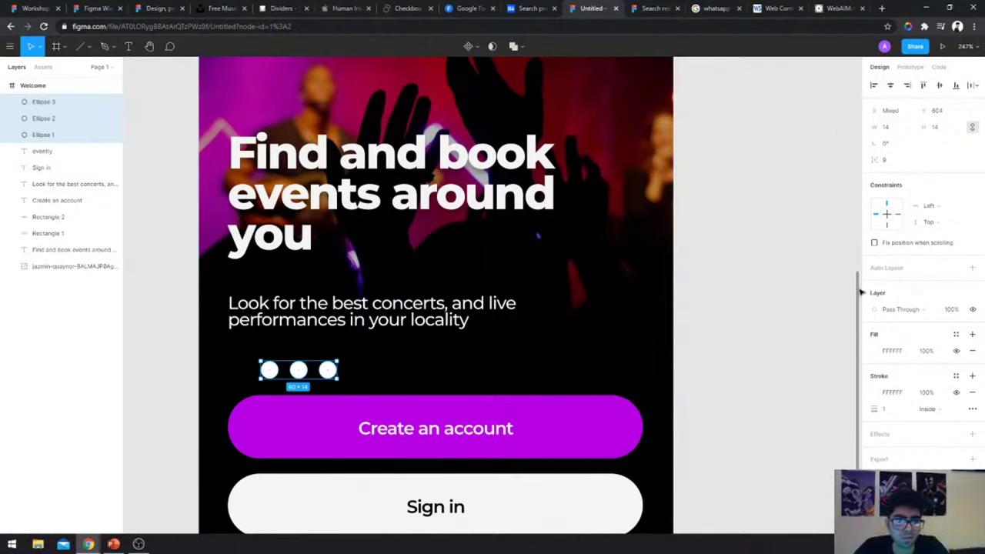
- Add auto layout to the three circles and set the spacing between items to 12
left_click(972, 268)
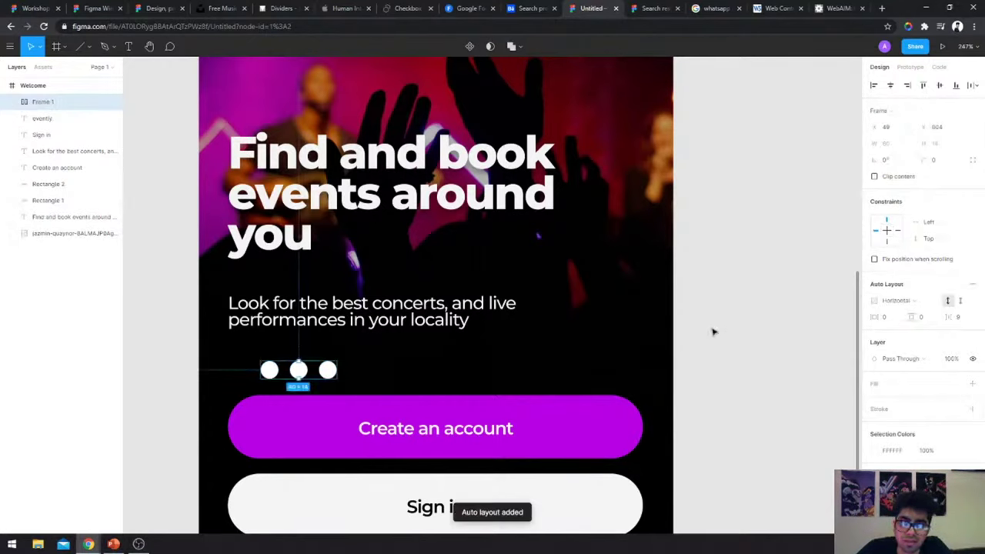
left_click(958, 317)
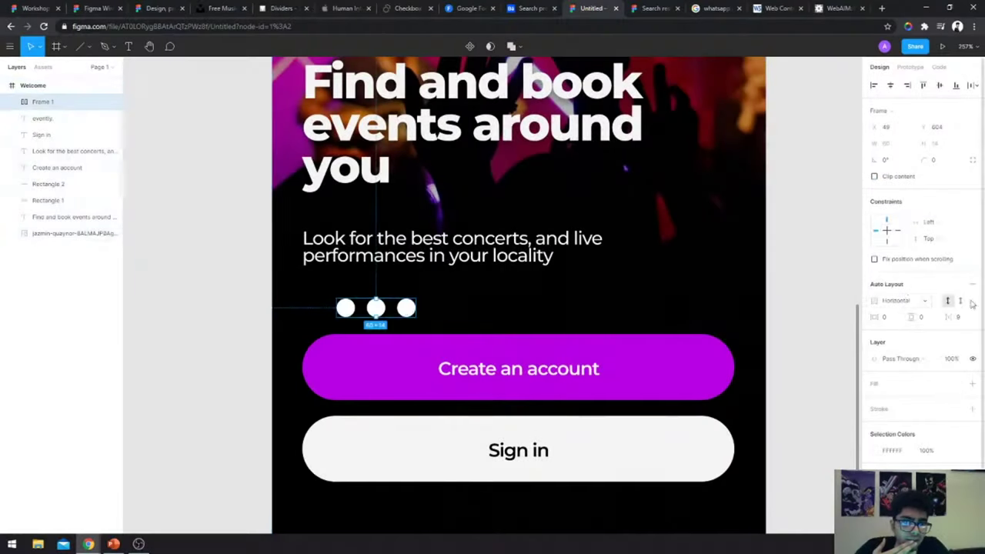
left_click(958, 319)
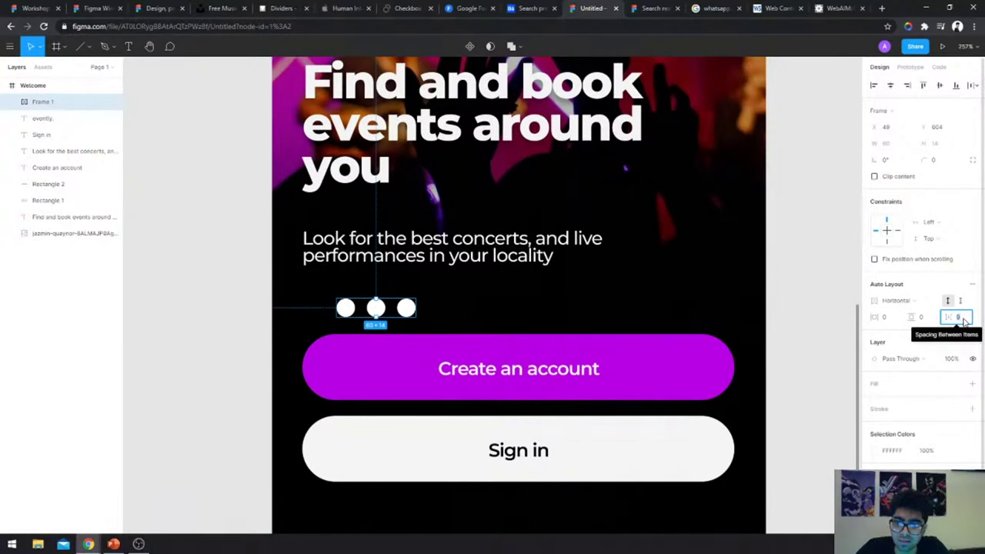
type("12")
key("Return")
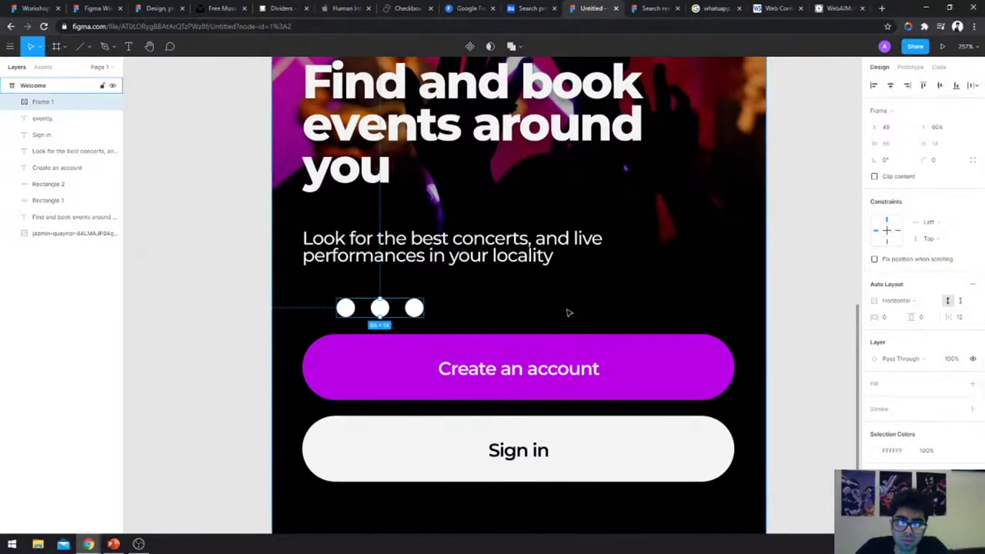
- Try the Vertical auto layout direction on the row of circles and return it to Horizontal
left_click(907, 302)
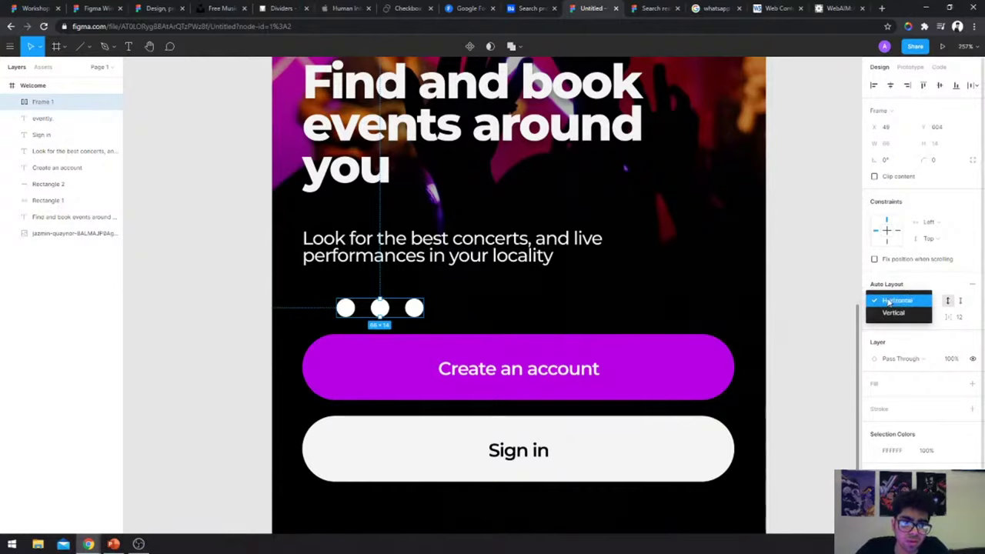
left_click(893, 313)
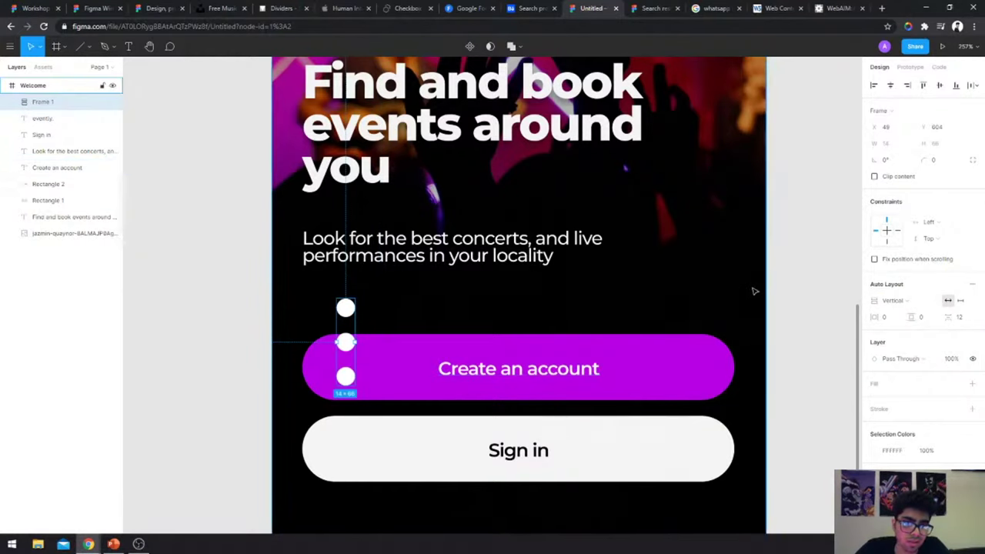
left_click(948, 302)
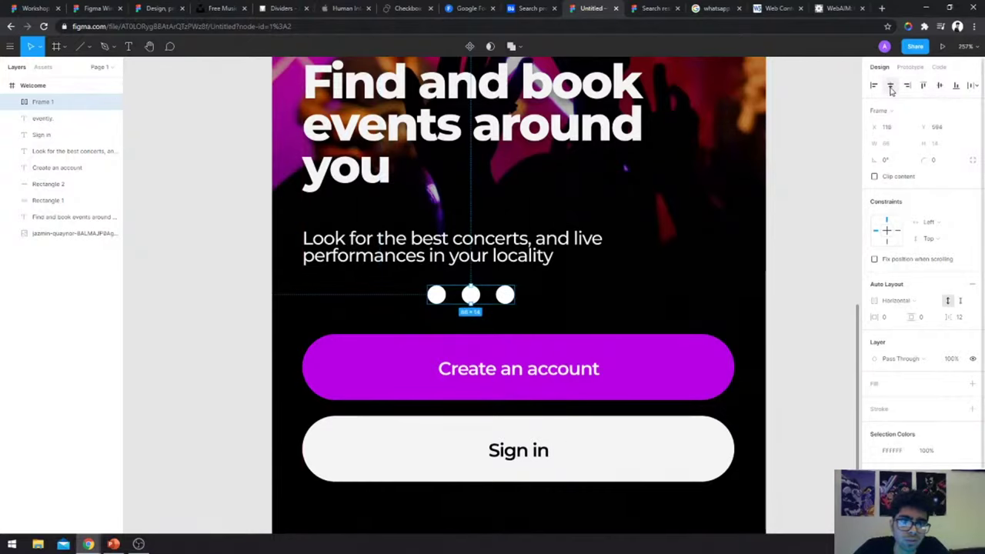
- Select the three circles inside the auto-layout row and resize them together to 10 by 10
scroll(554, 296, "up", 5)
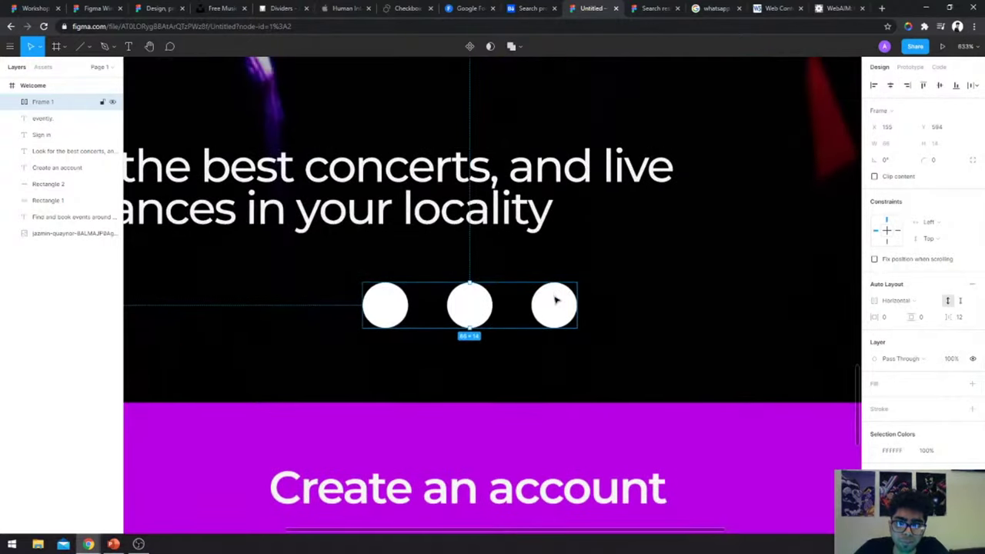
double_click(557, 300)
left_click(468, 301, "shift")
left_click(405, 312, "shift")
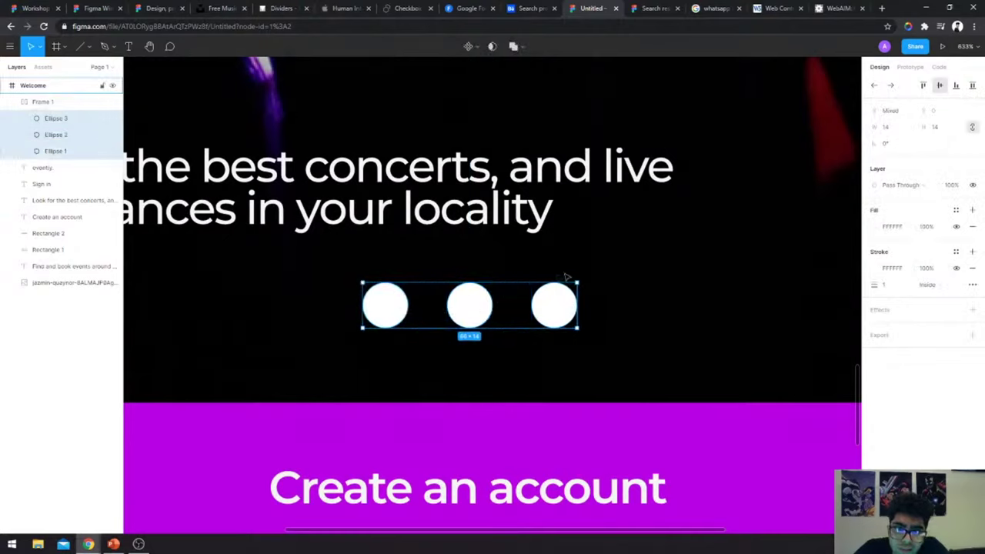
left_click_drag(578, 280, 520, 296)
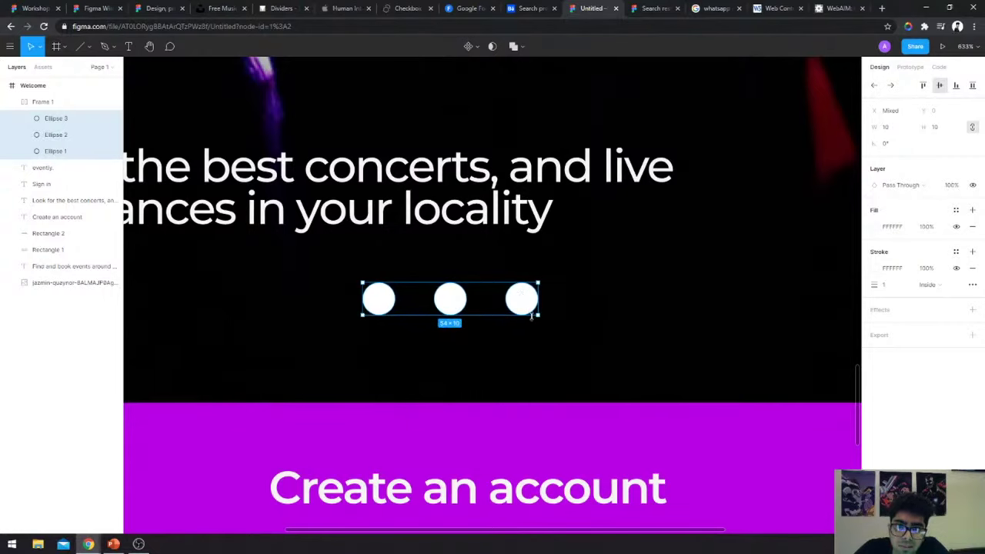
- Move the row of circles to X 161, Y 600 so it is horizontally centred in the Welcome frame
key("shift+1")
key("shift+Return")
left_click_drag(535, 320, 538, 320)
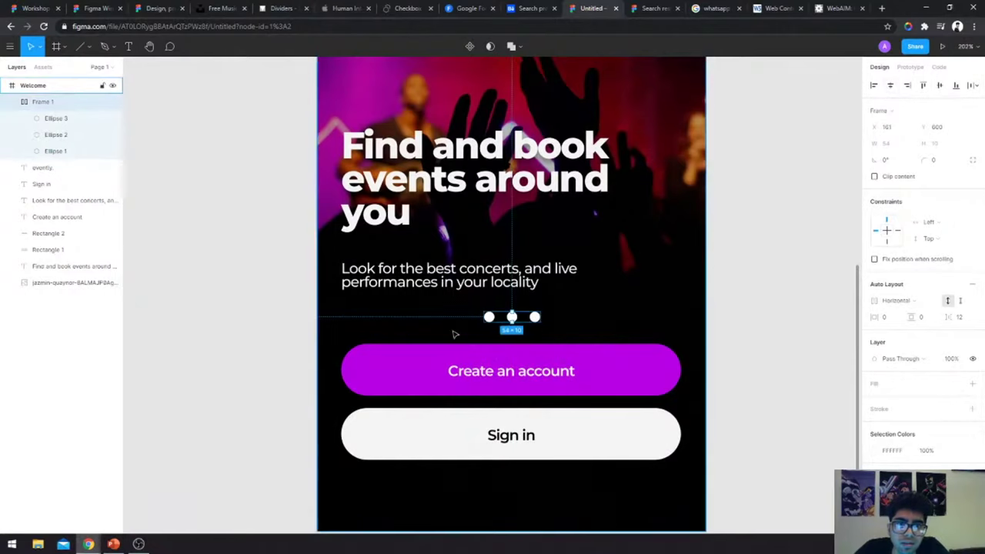
- Hide the fill of the second and third circles so only their white stroke outlines remain
key("shift+2")
double_click(500, 334)
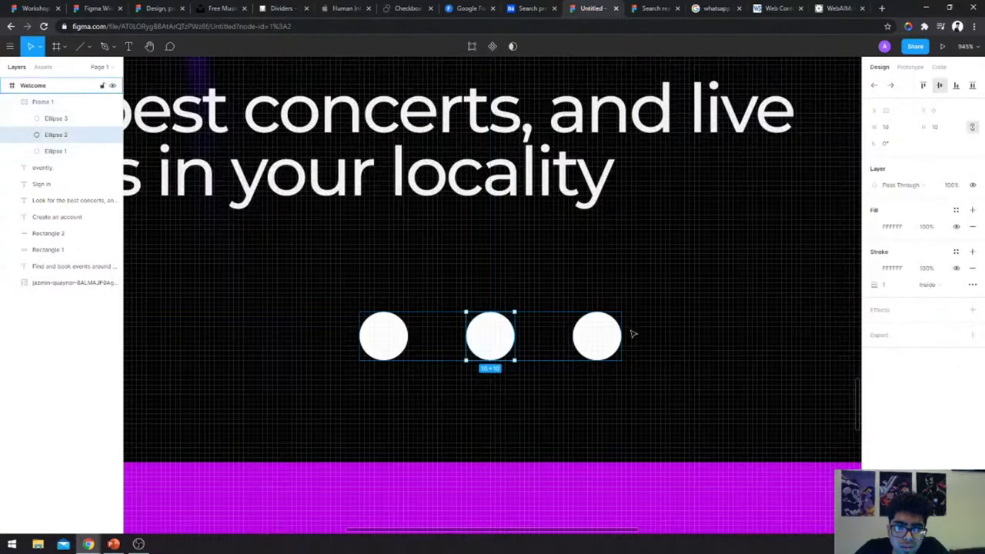
left_click(590, 338, "shift")
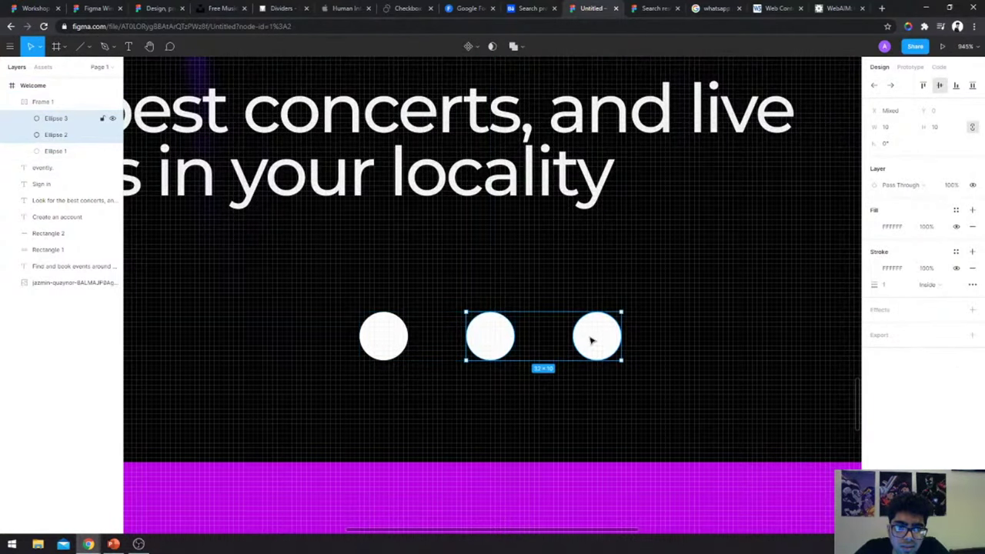
left_click(954, 226)
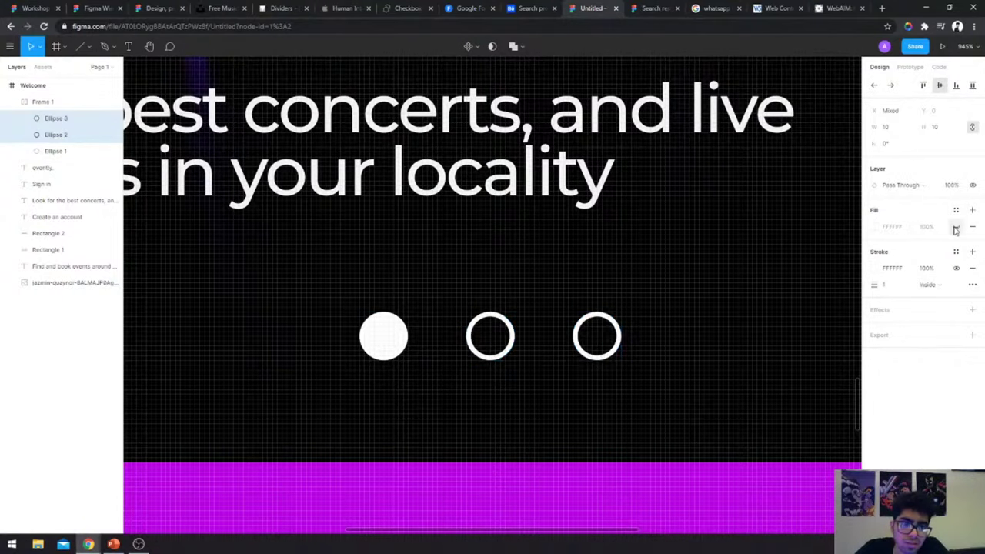
left_click(704, 331)
- Move the "Find and book events around you" heading and its subheading up together, away from the pagination dots
scroll(703, 331, "down", 4)
scroll(703, 330, "right", 3)
scroll(703, 331, "down", 3)
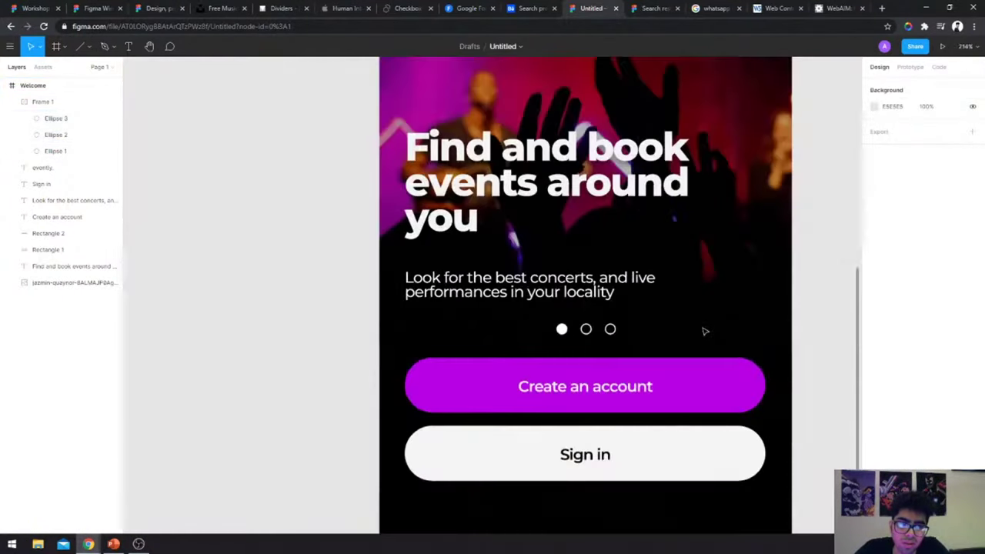
scroll(703, 330, "up", 3)
scroll(704, 331, "down", 4)
scroll(704, 331, "right", 2)
scroll(704, 331, "up", 3)
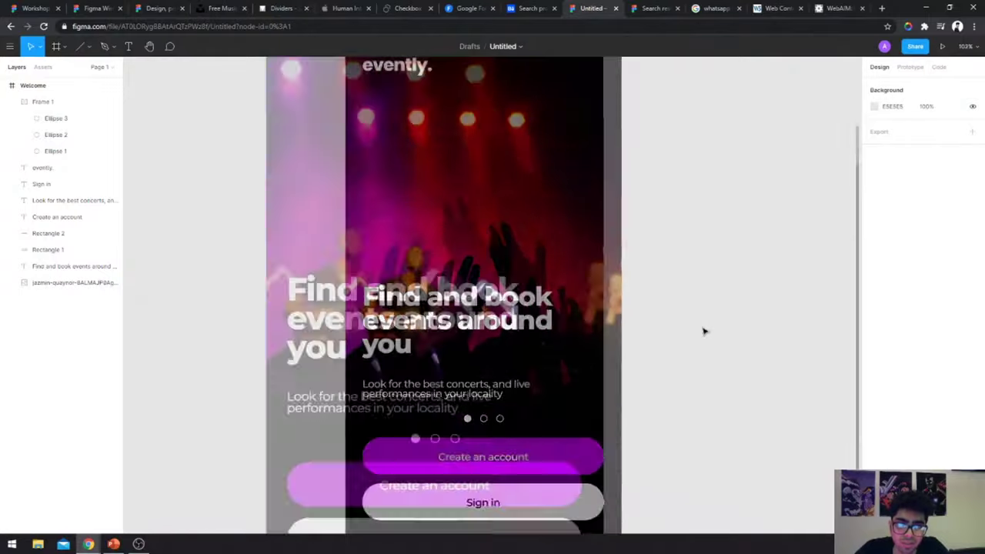
scroll(703, 331, "down", 2)
left_click(383, 352)
left_click(339, 271, "shift")
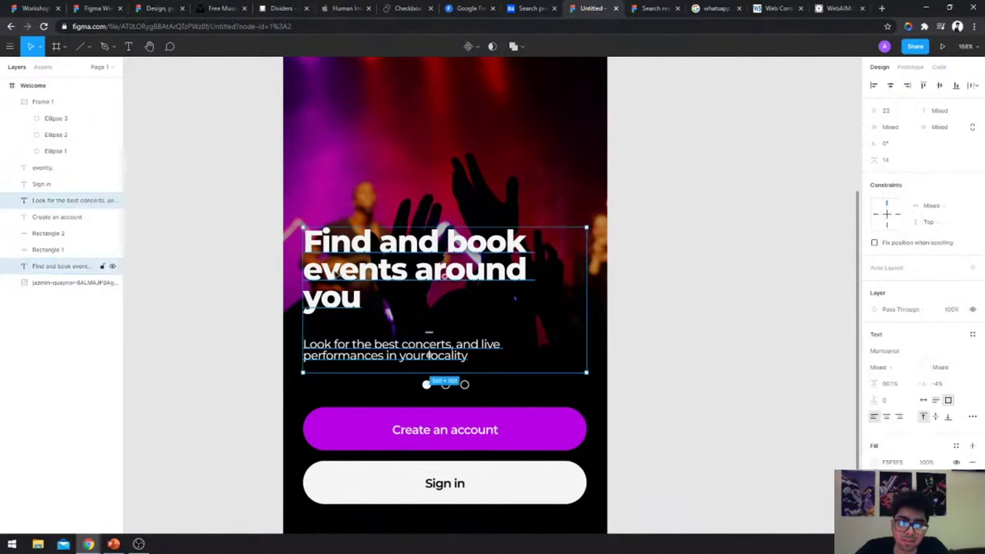
left_click_drag(429, 355, 429, 337)
left_click(662, 335)
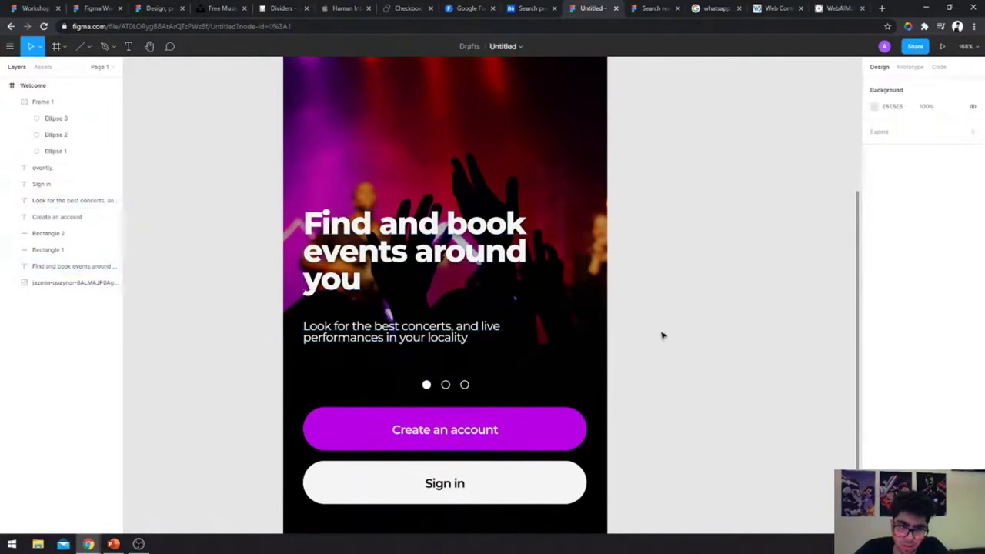
- Review the overall composition of the Welcome screen with its logo, text, dots and buttons
scroll(662, 336, "up", 2)
scroll(662, 336, "down", 10)
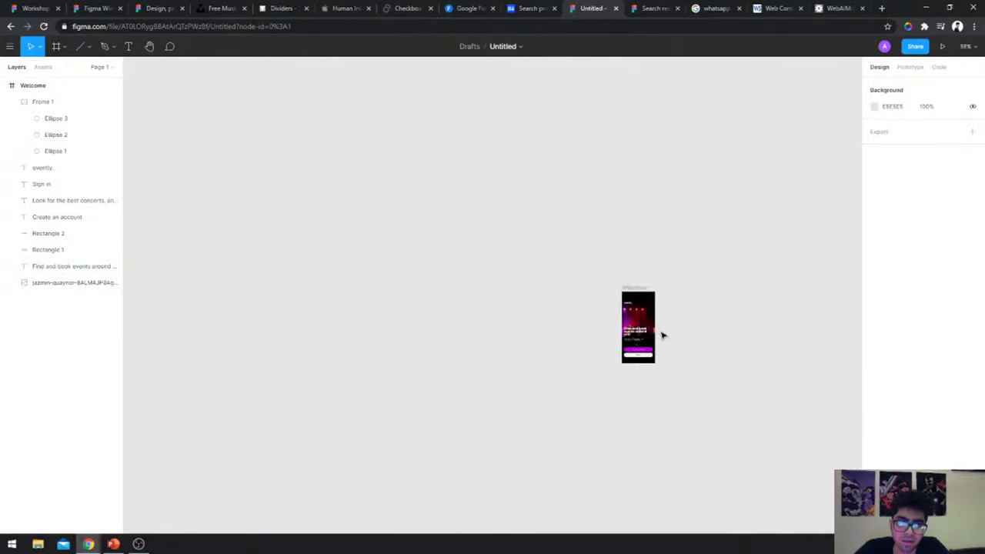
scroll(662, 335, "up", 4)
left_click(585, 318)
scroll(584, 317, "up", 5)
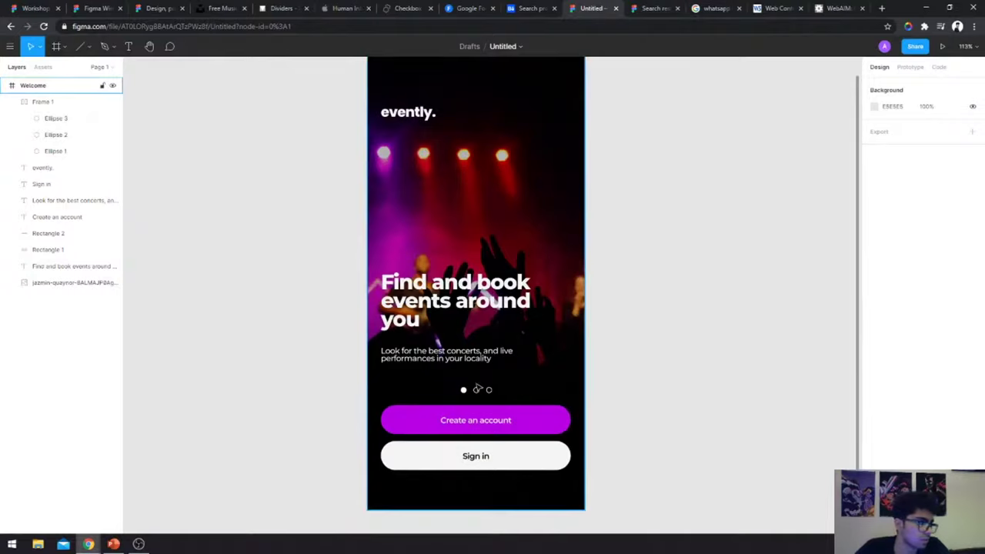
scroll(644, 213, "down", 2)
left_click(405, 76)
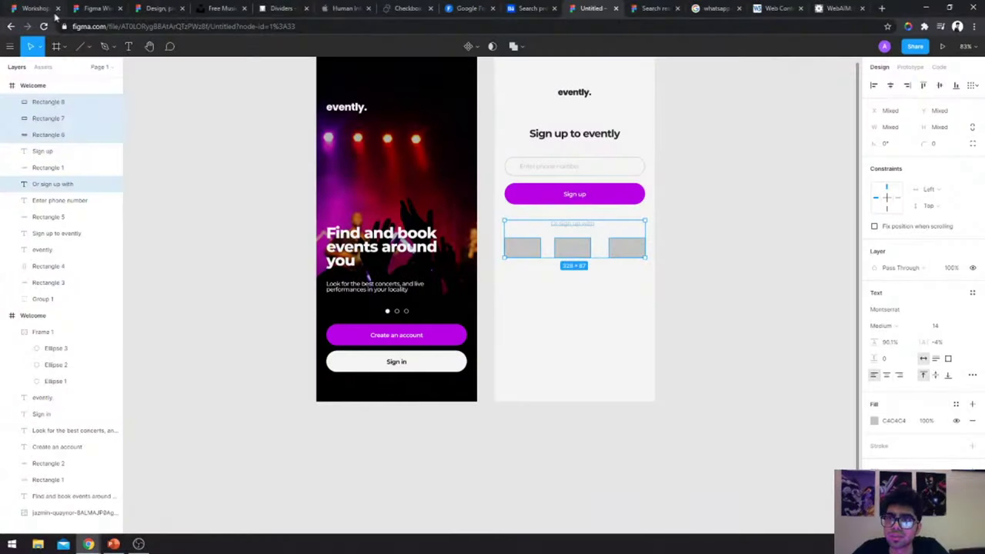
- Switch to the Workshop Sign Up Flow file and inspect the Overlay sign-up screen and its group
left_click(24, 9)
left_click(352, 183)
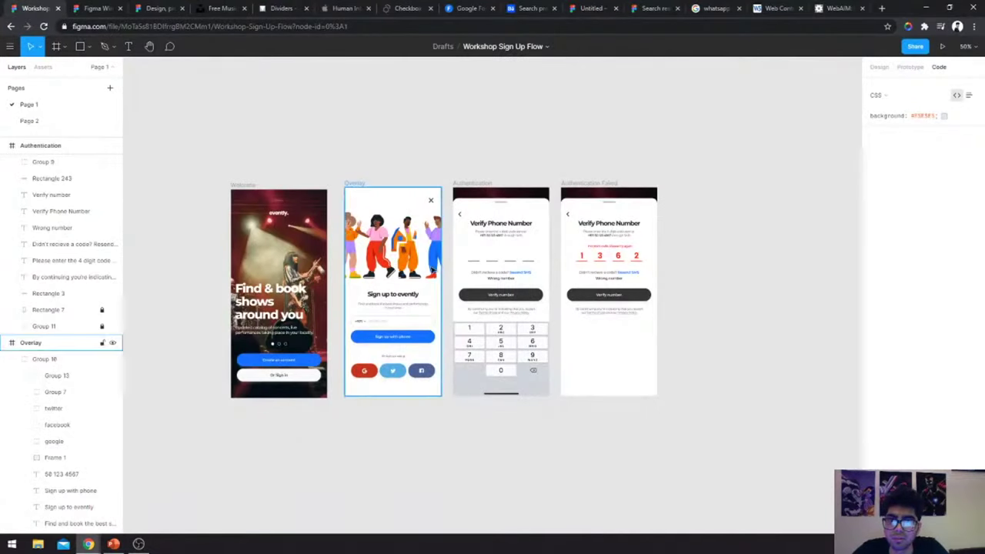
key("shift+2")
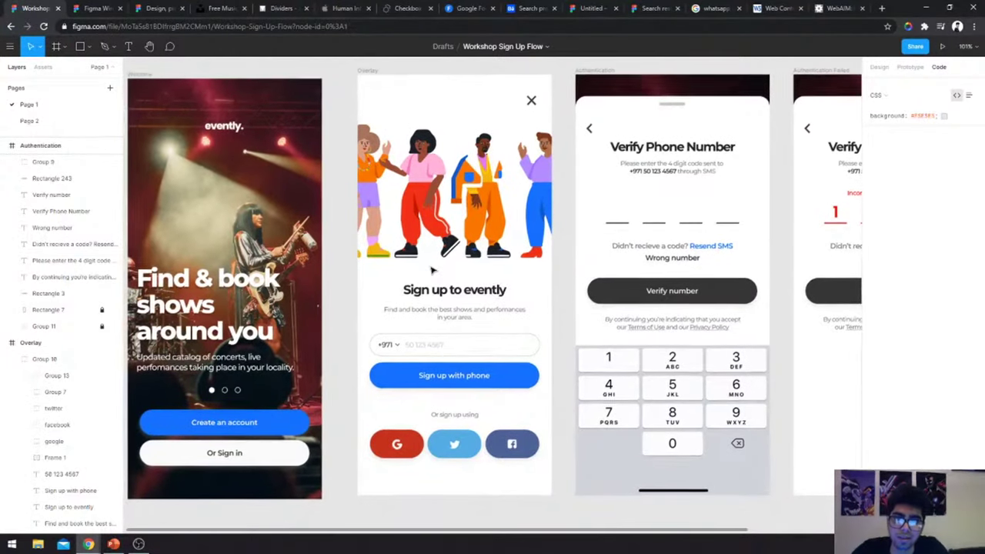
key("alt")
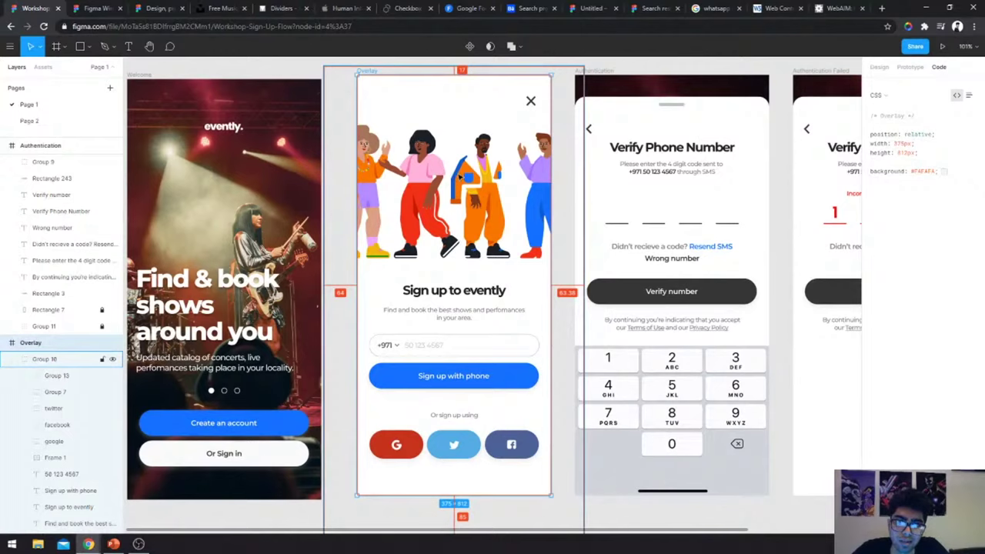
scroll(460, 266, "left", 1)
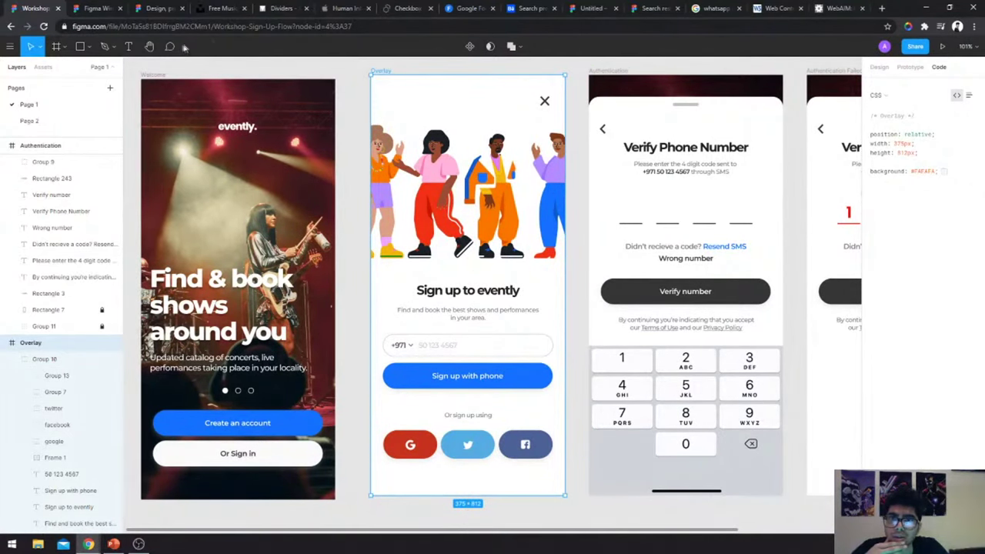
scroll(533, 212, "right", 5)
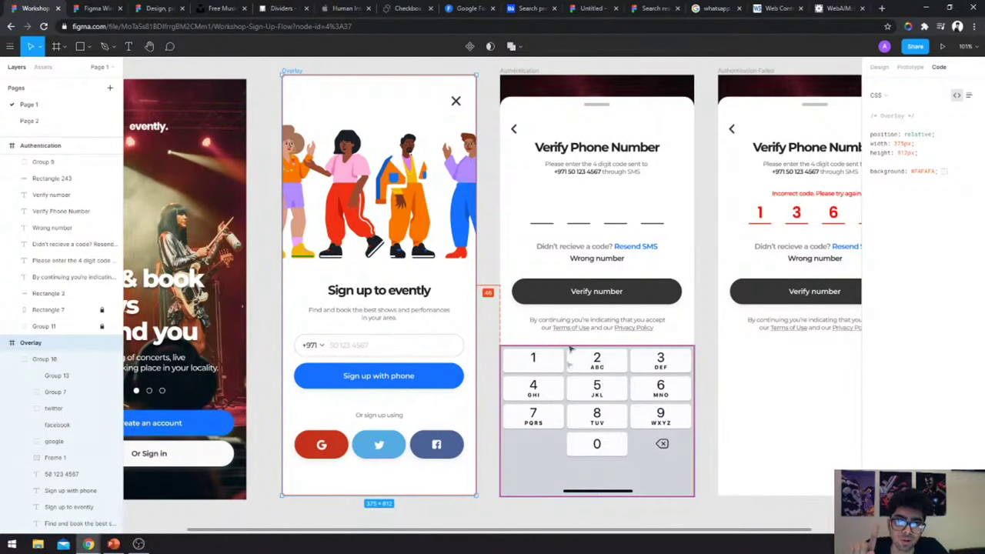
left_click(389, 352)
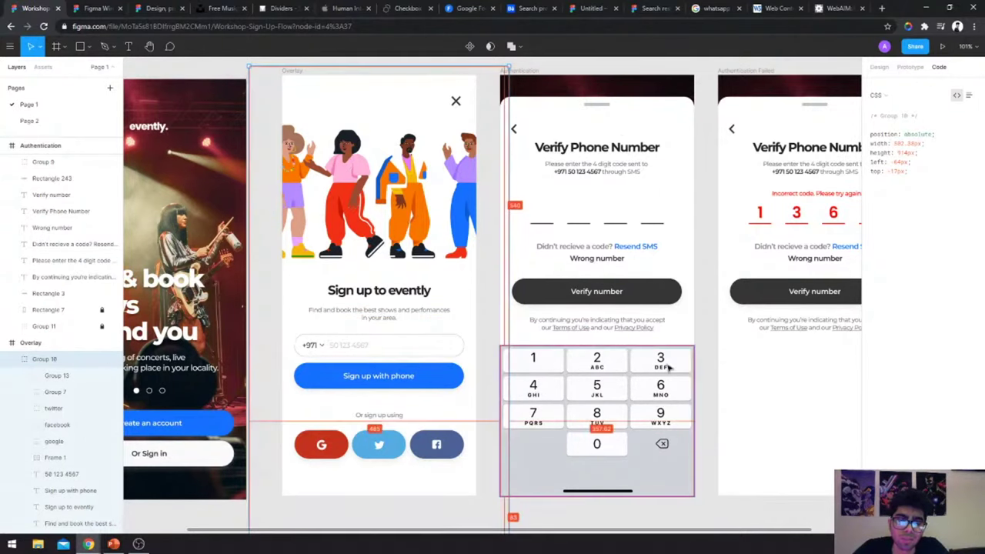
- Examine the Authentication and Authentication Failed screens, including the numeric keypad, alongside the sign-up screen
scroll(669, 369, "right", 5)
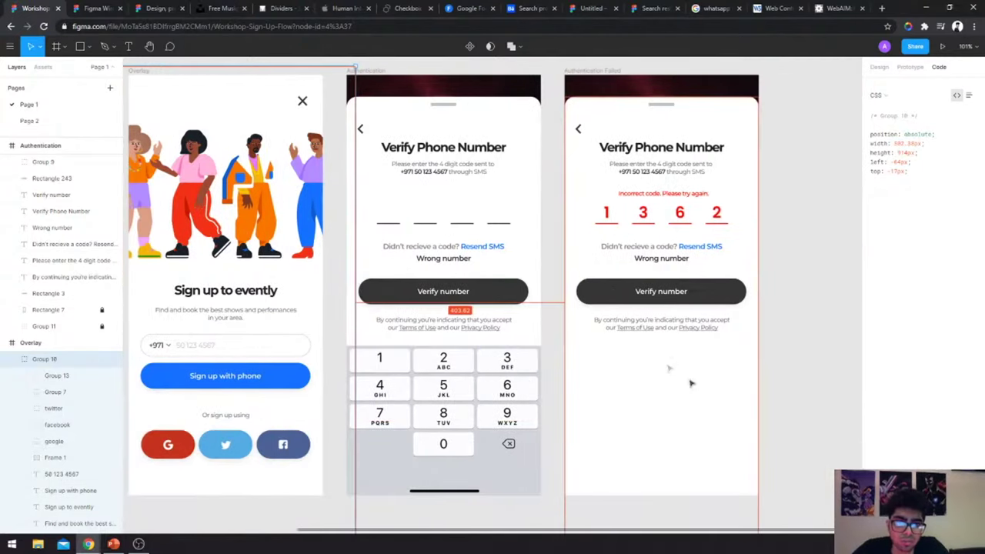
key("Escape")
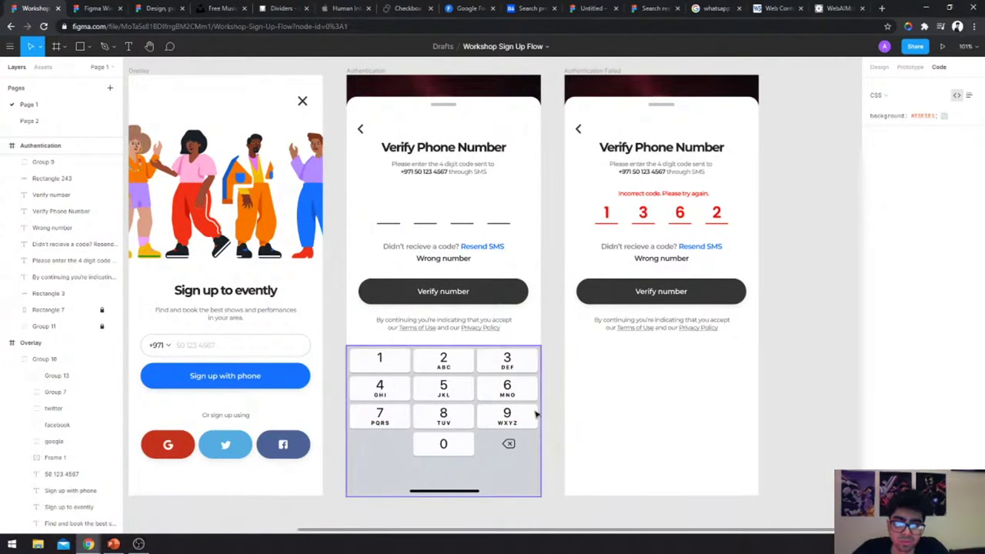
left_click(490, 414)
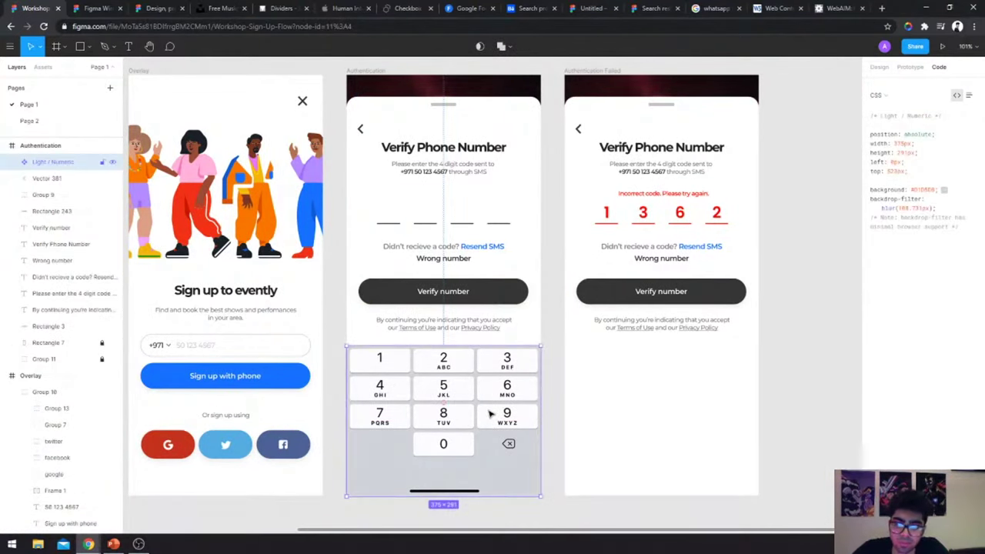
scroll(366, 376, "left", 4)
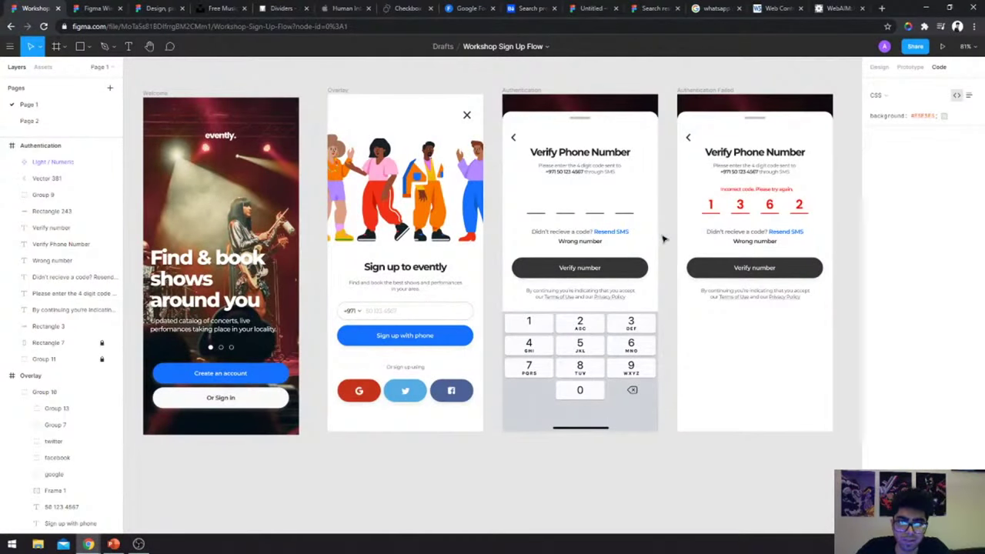
scroll(642, 265, "up", 2)
scroll(586, 287, "down", 2)
scroll(587, 288, "right", 1)
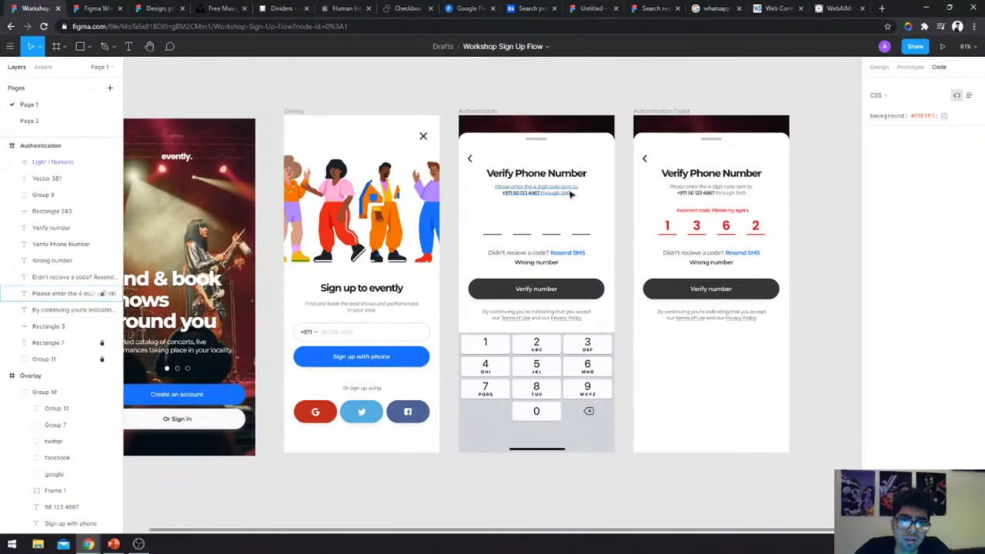
scroll(567, 193, "down", 1)
scroll(567, 193, "right", 1)
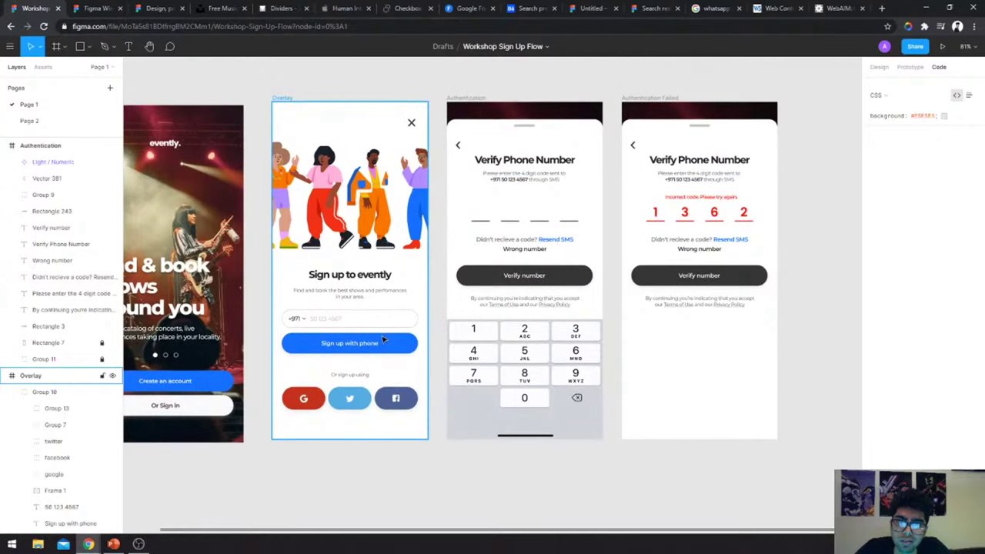
scroll(557, 213, "up", 1)
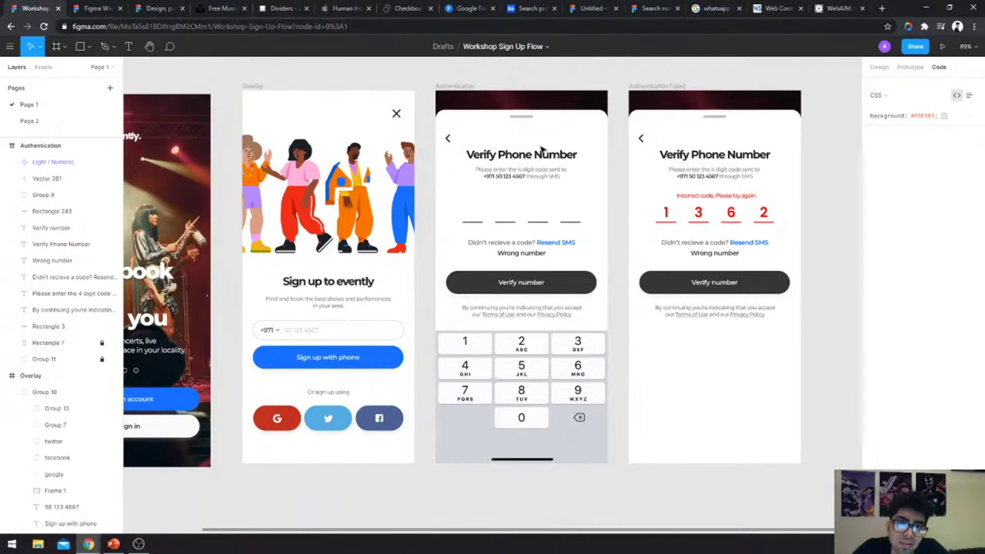
- Examine the Verify Phone Number screen's code fields, Resend SMS link and Wrong number text up close
scroll(531, 154, "up", 5)
left_click(466, 197)
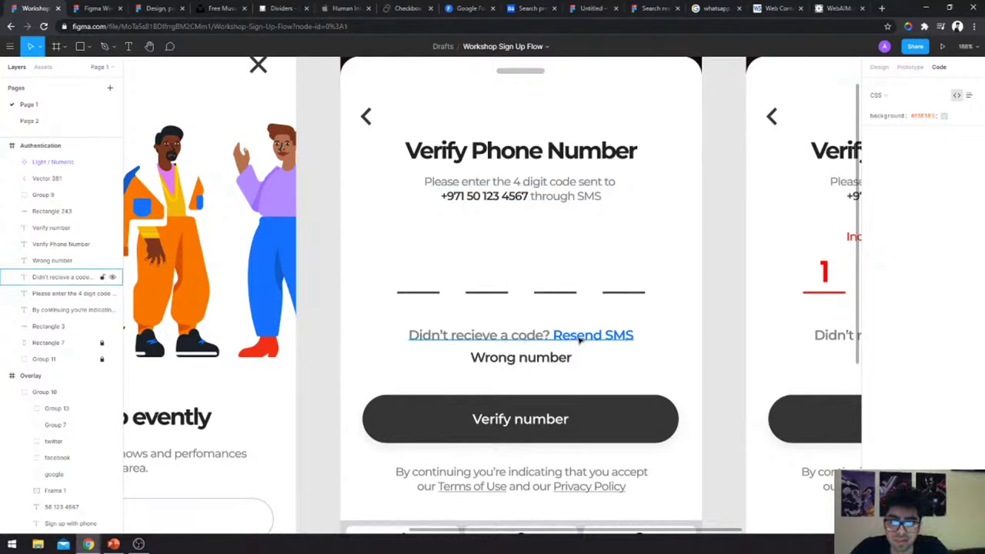
left_click(535, 367)
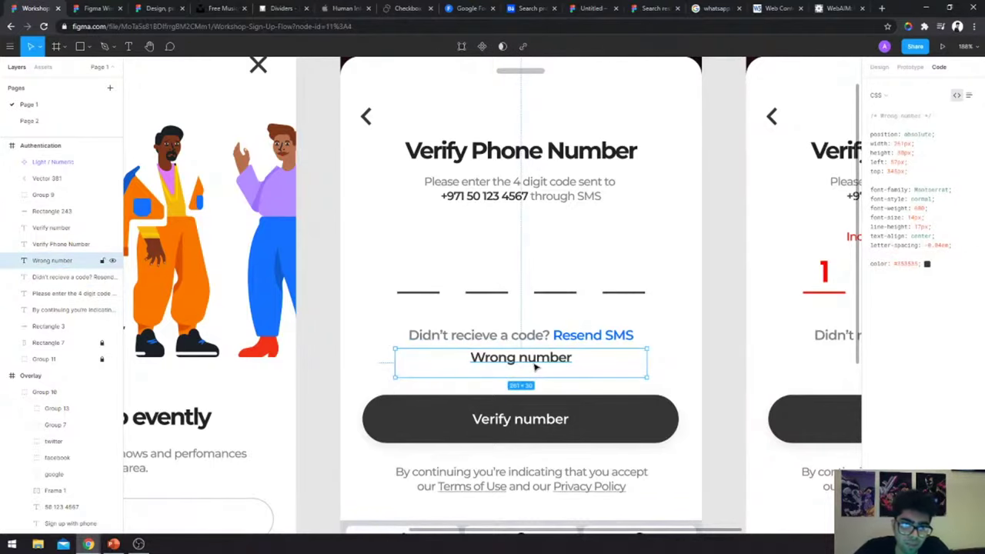
scroll(535, 367, "down", 3)
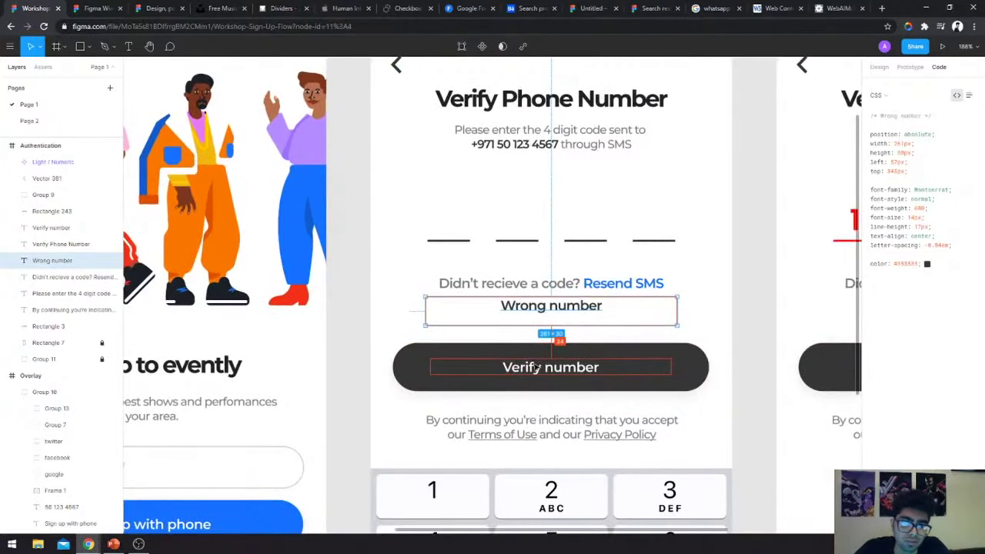
scroll(535, 368, "right", 3)
left_click(645, 357)
scroll(645, 357, "down", 2)
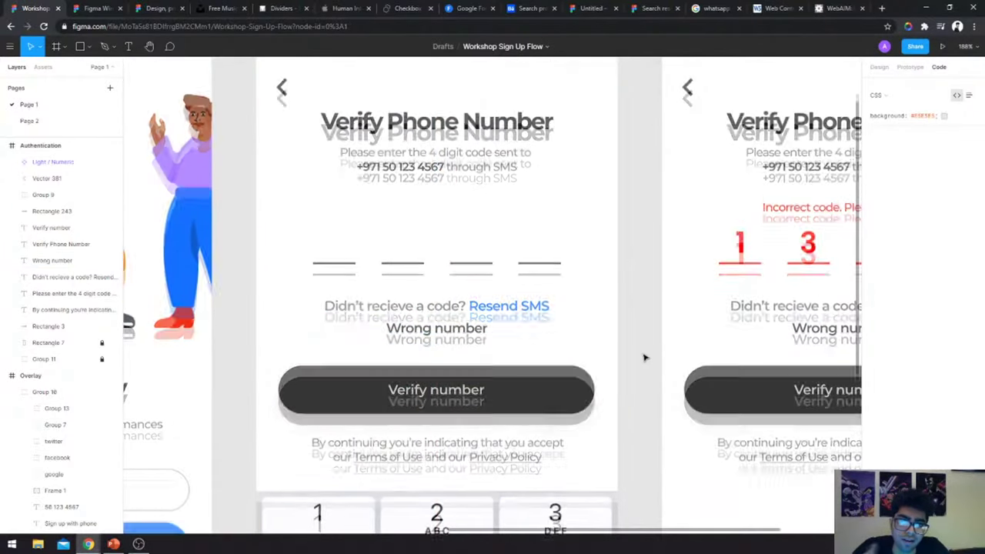
- Study the Verify number button and the Terms of Use and Privacy Policy text within the whole sign-up flow
scroll(617, 398, "down", 2)
scroll(618, 399, "down", 5)
scroll(617, 399, "down", 2)
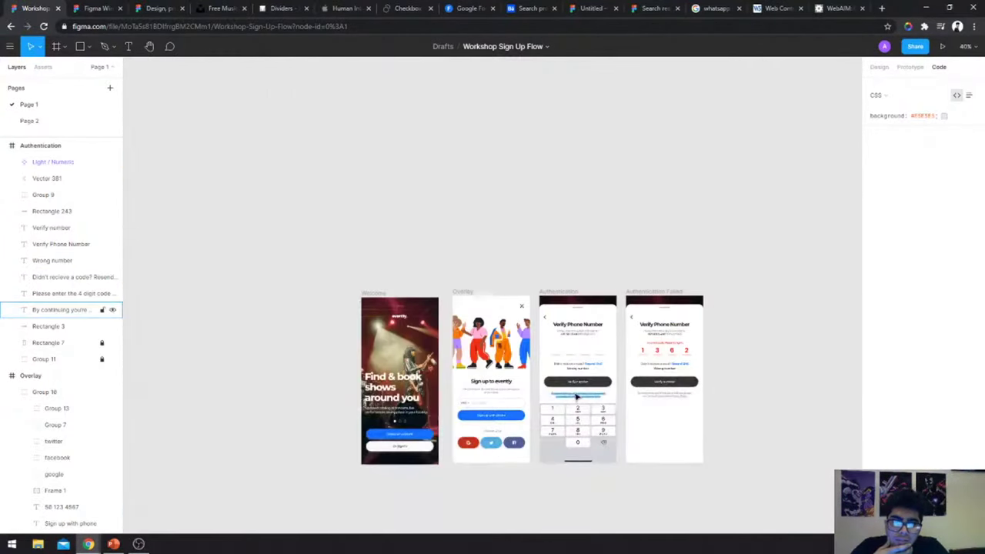
scroll(575, 396, "up", 8)
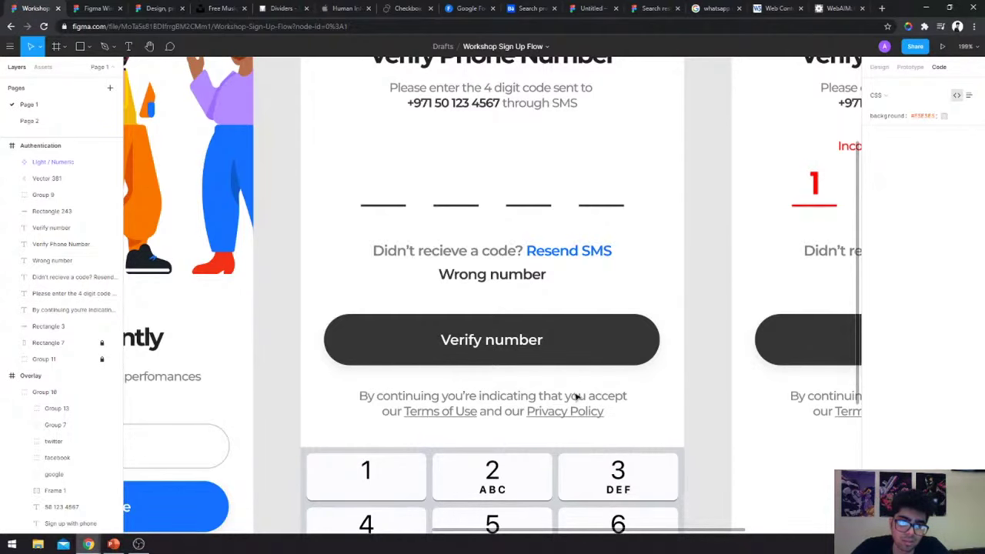
scroll(567, 411, "right", 2)
scroll(628, 370, "up", 1)
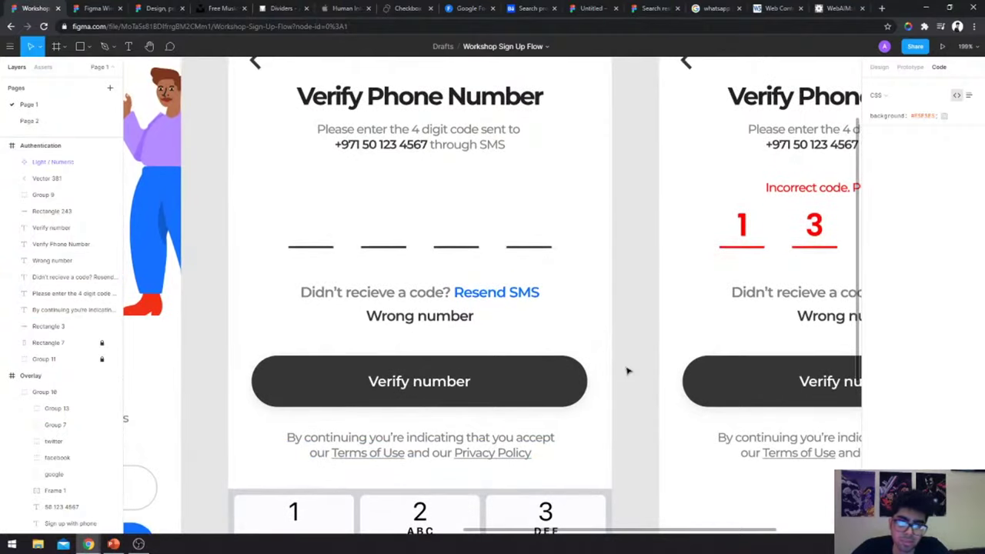
scroll(627, 371, "right", 1)
scroll(627, 371, "down", 5)
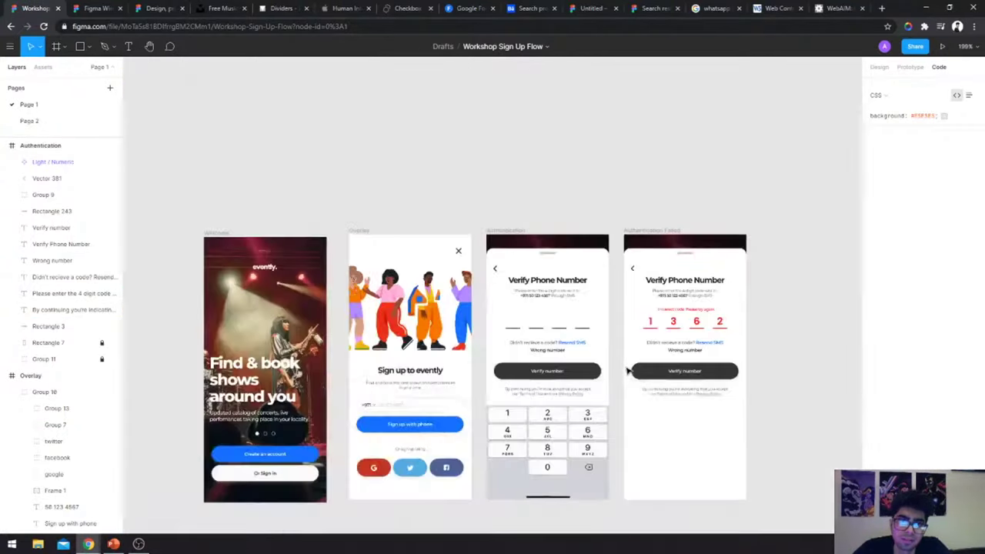
- Examine the Authentication Failed screen up close, selecting and deselecting the red incorrect-code message above the code digits
scroll(654, 354, "right", 1)
scroll(602, 315, "left", 1)
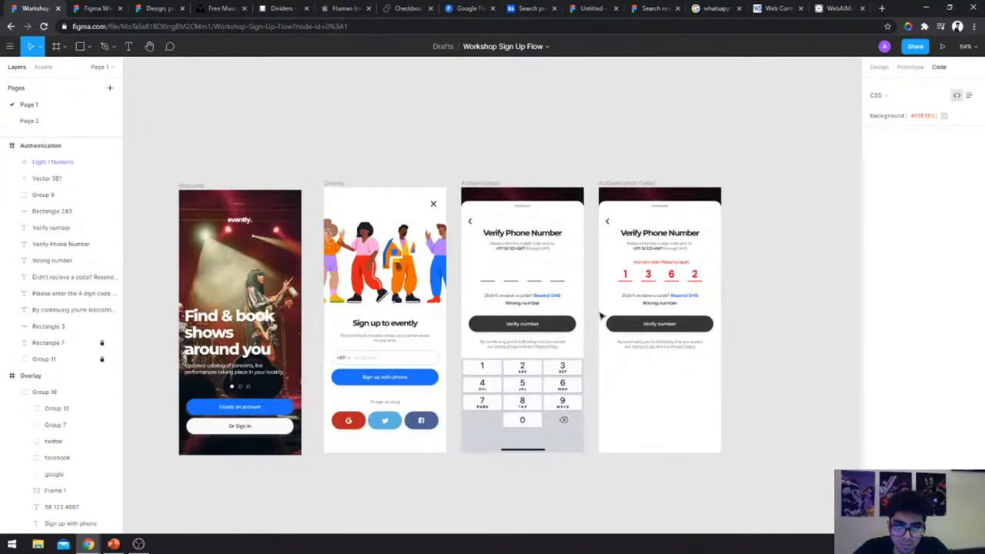
scroll(602, 314, "up", 4)
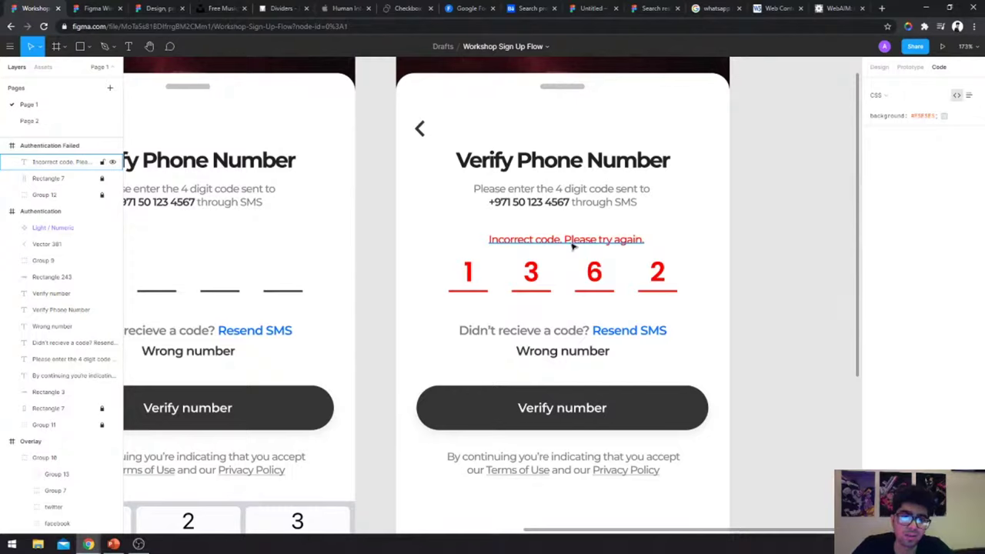
left_click(572, 245)
left_click(793, 329)
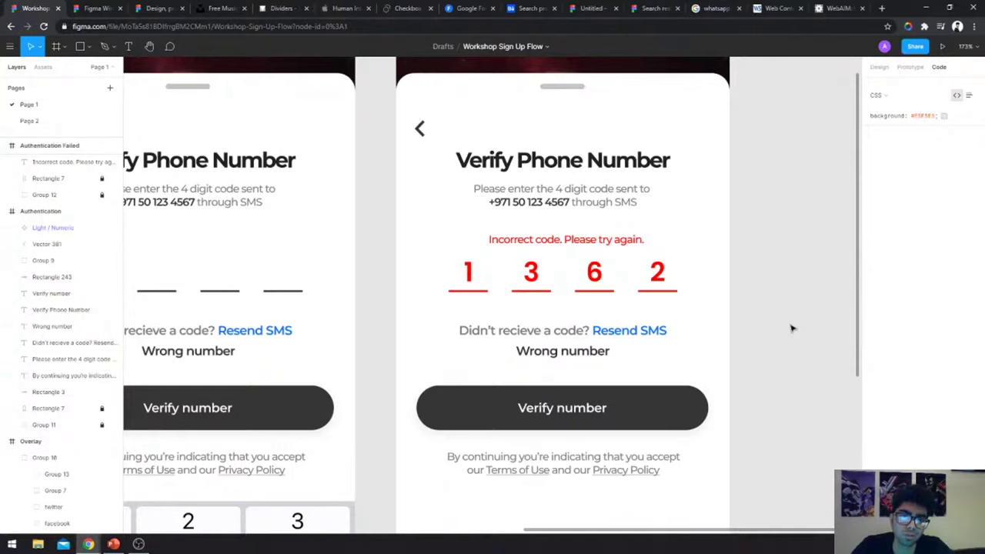
- View the Overlay, Authentication and Authentication Failed screens side by side at 100% zoom
key("shift+0")
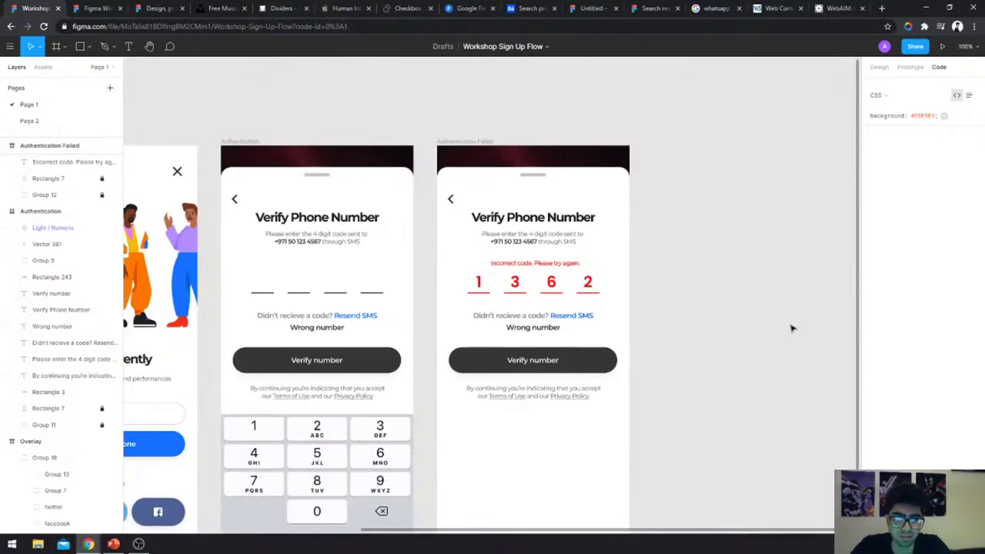
key("minus")
key("shift+0")
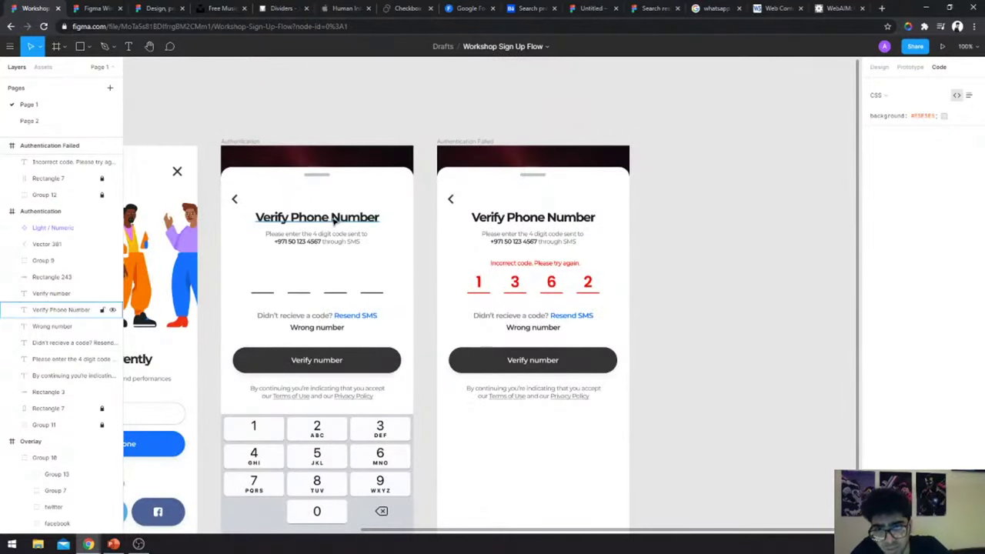
scroll(333, 222, "down", 2)
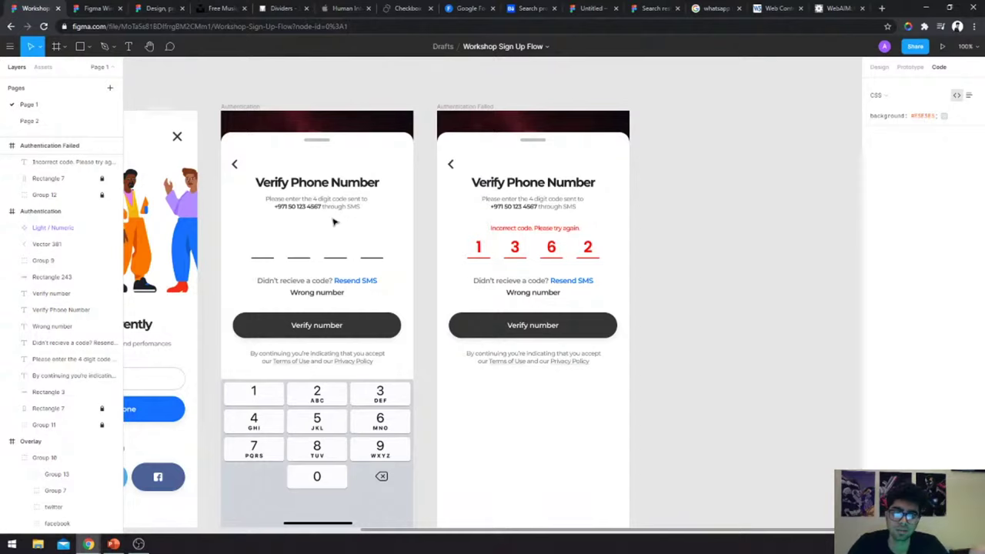
scroll(333, 222, "left", 3)
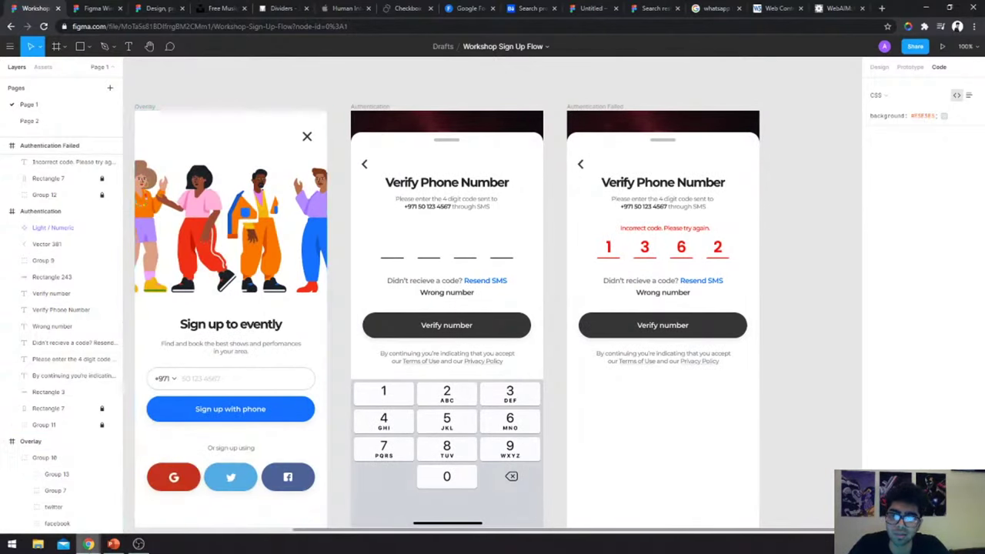
- Switch to the PowerPoint presentation's phone login sequence diagram slide and return to the Workshop Sign Up Flow file in Figma
key("alt+Tab")
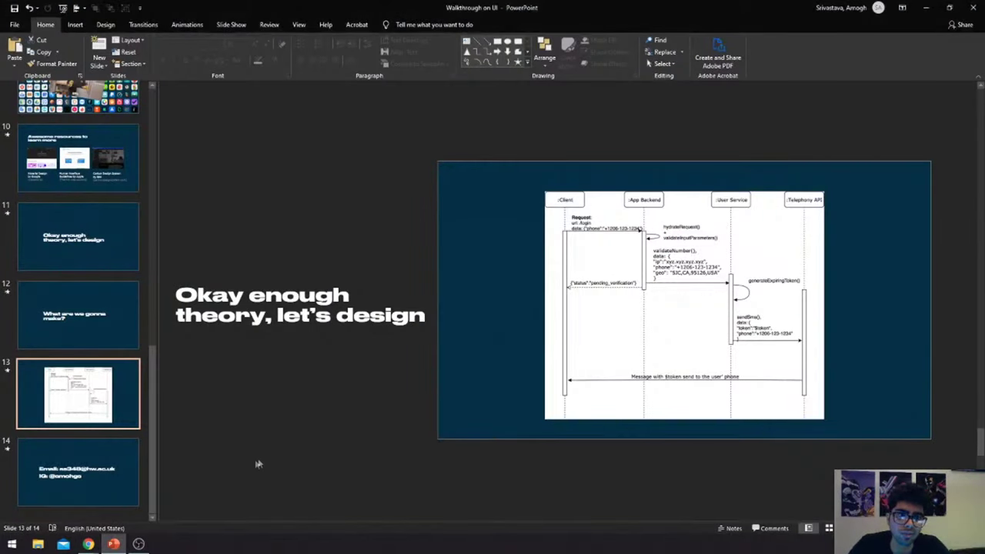
mouse_move(88, 544)
left_click(88, 504)
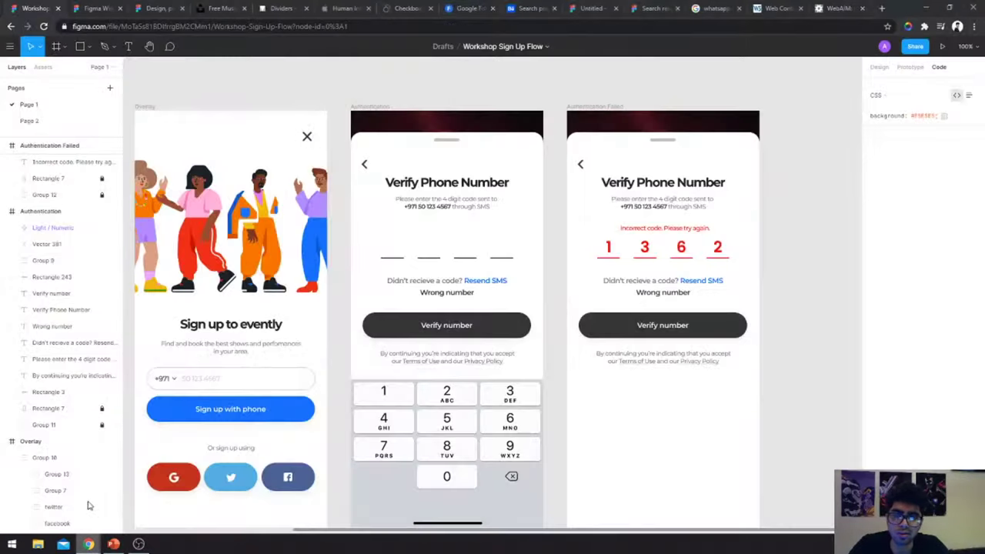